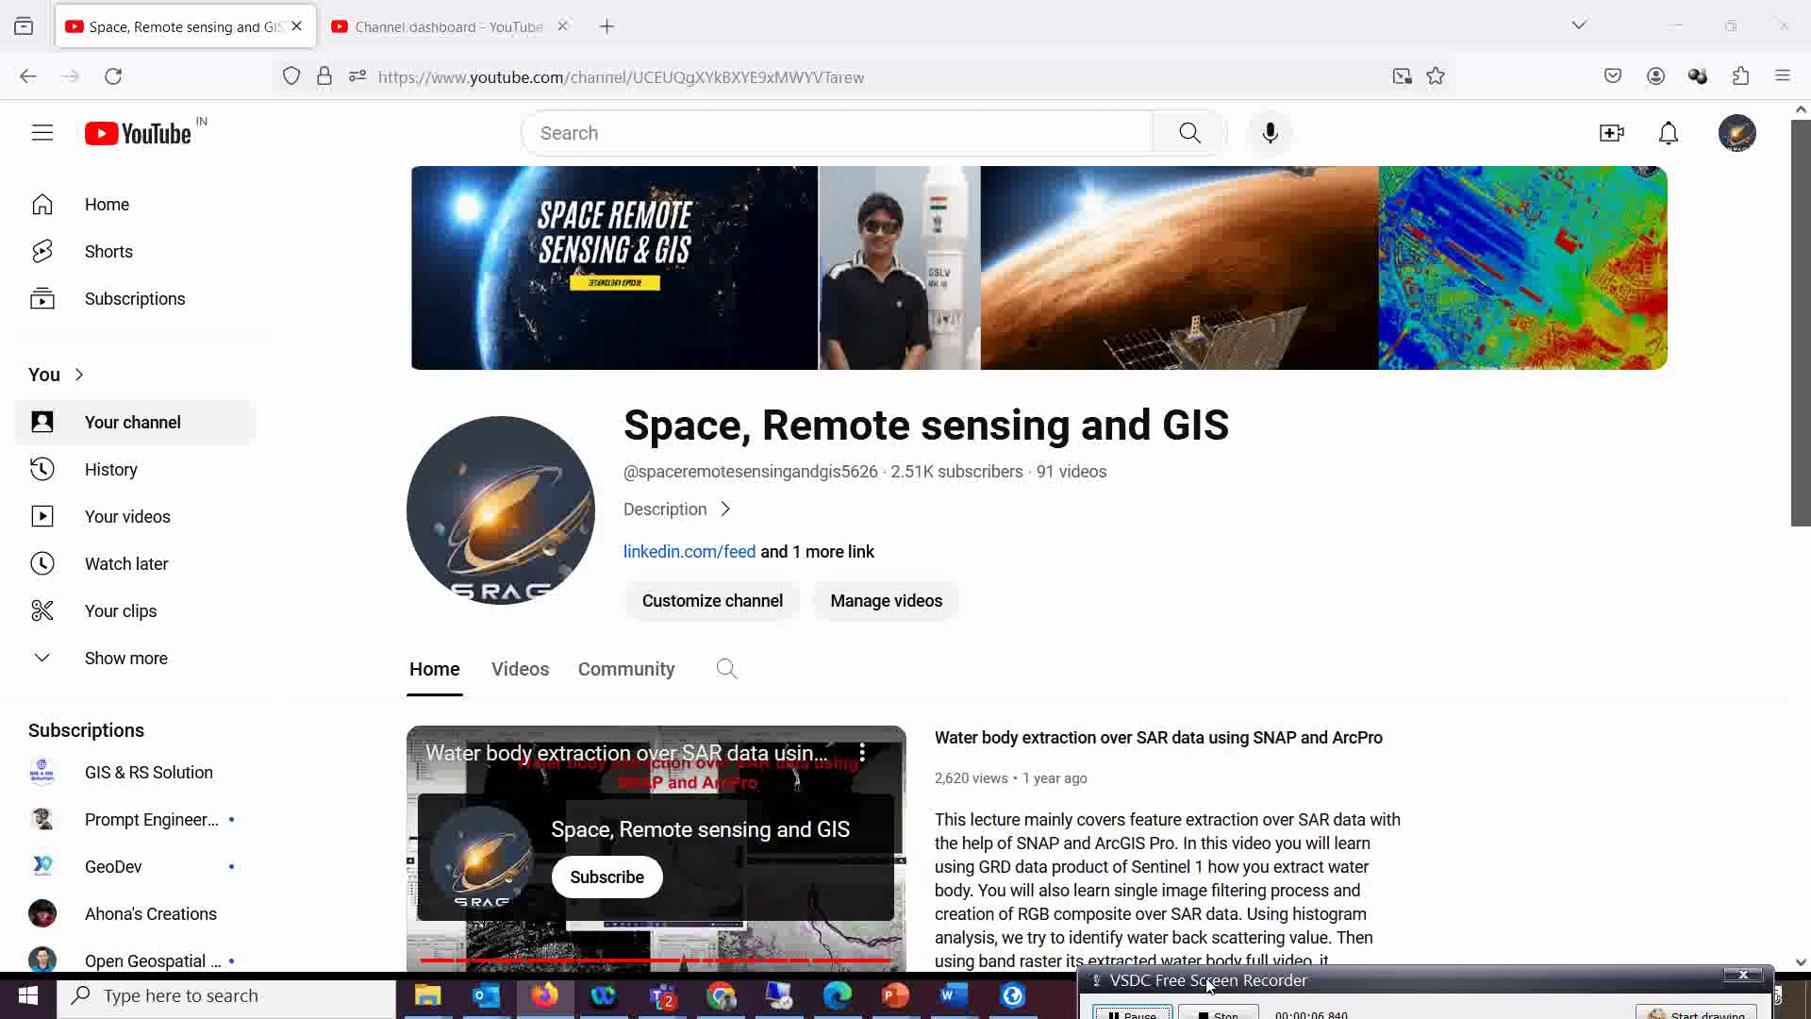
left_click_drag(1207, 981, 1207, 977)
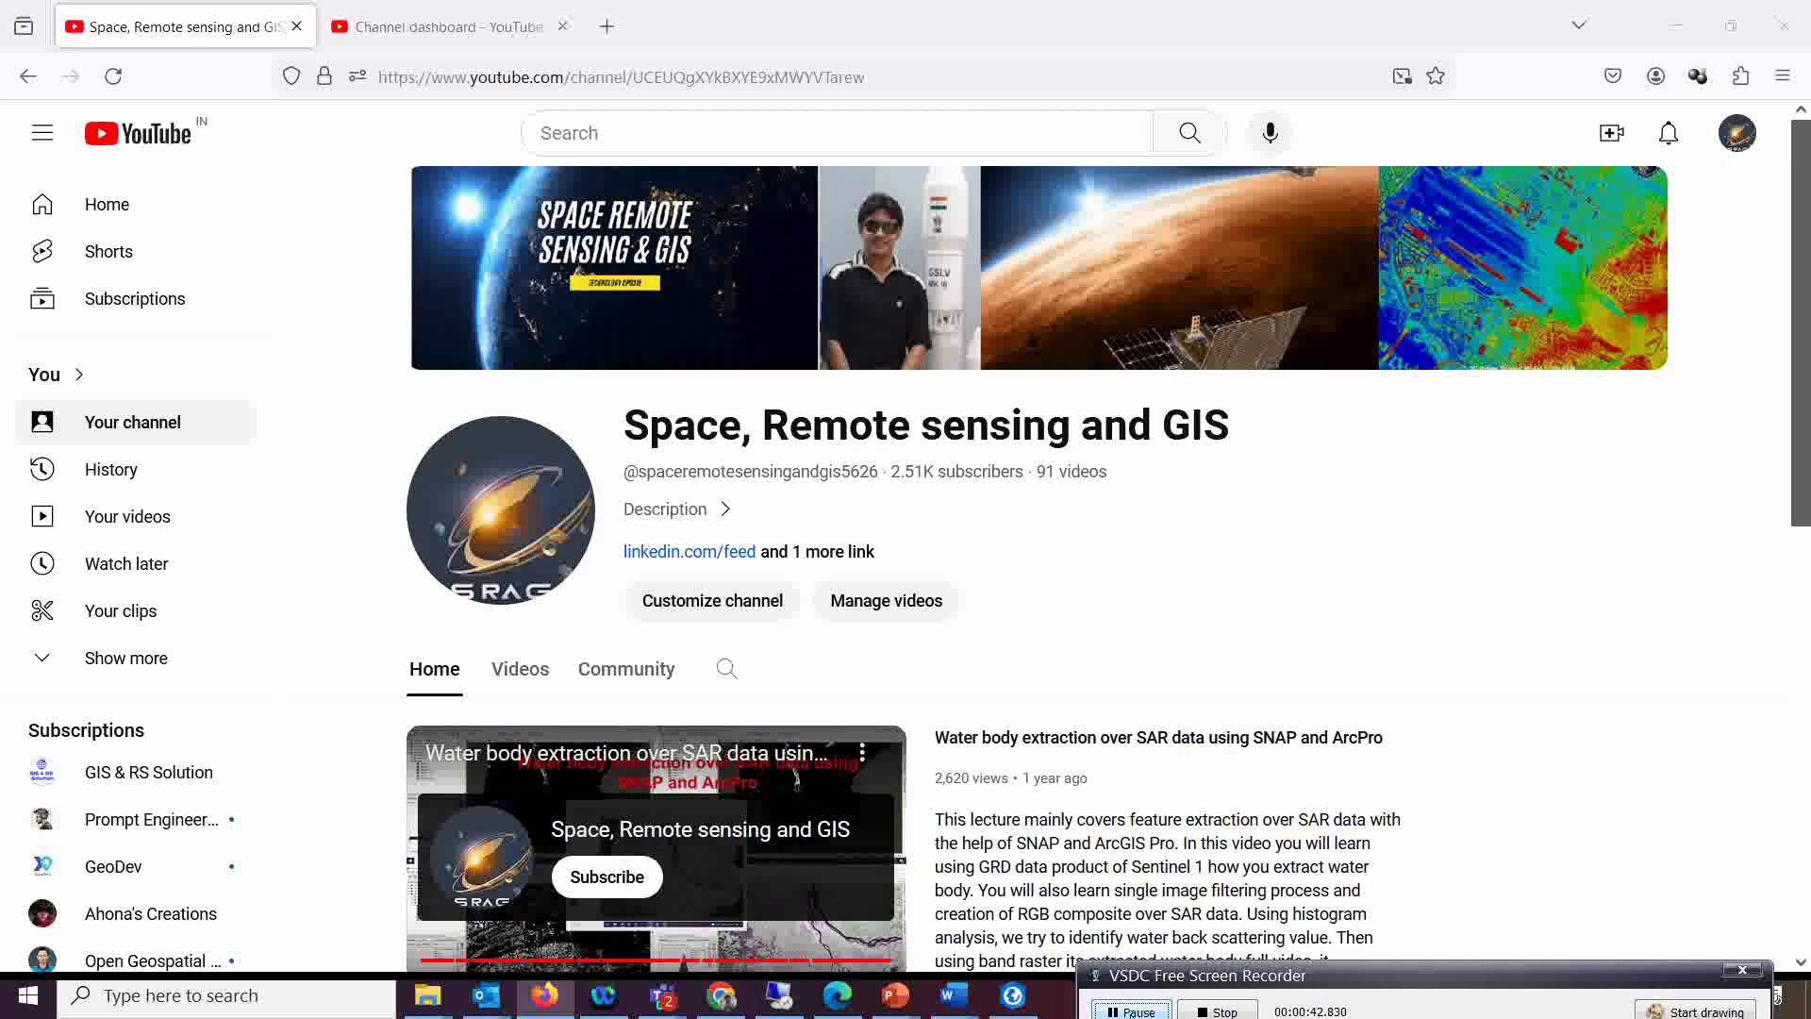
Switch to ArcGIS Pro and open the Add Data dialog for the map
left_click(1013, 995)
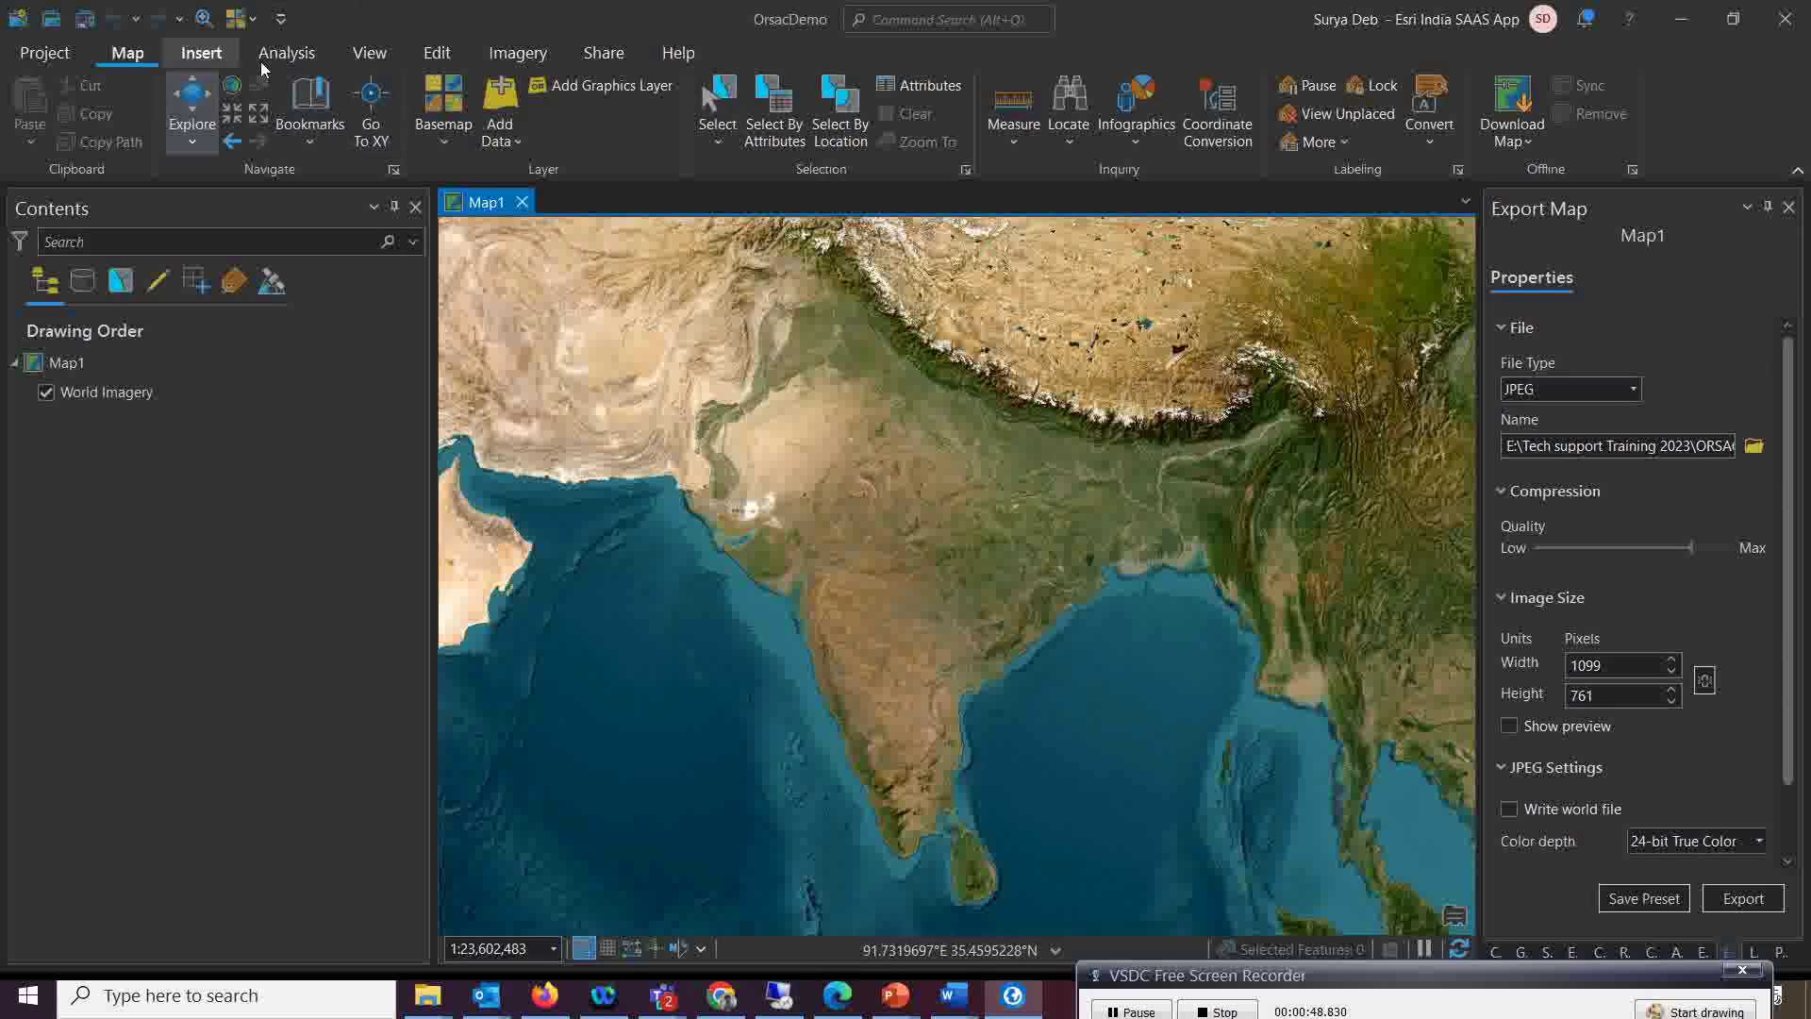
left_click(514, 139)
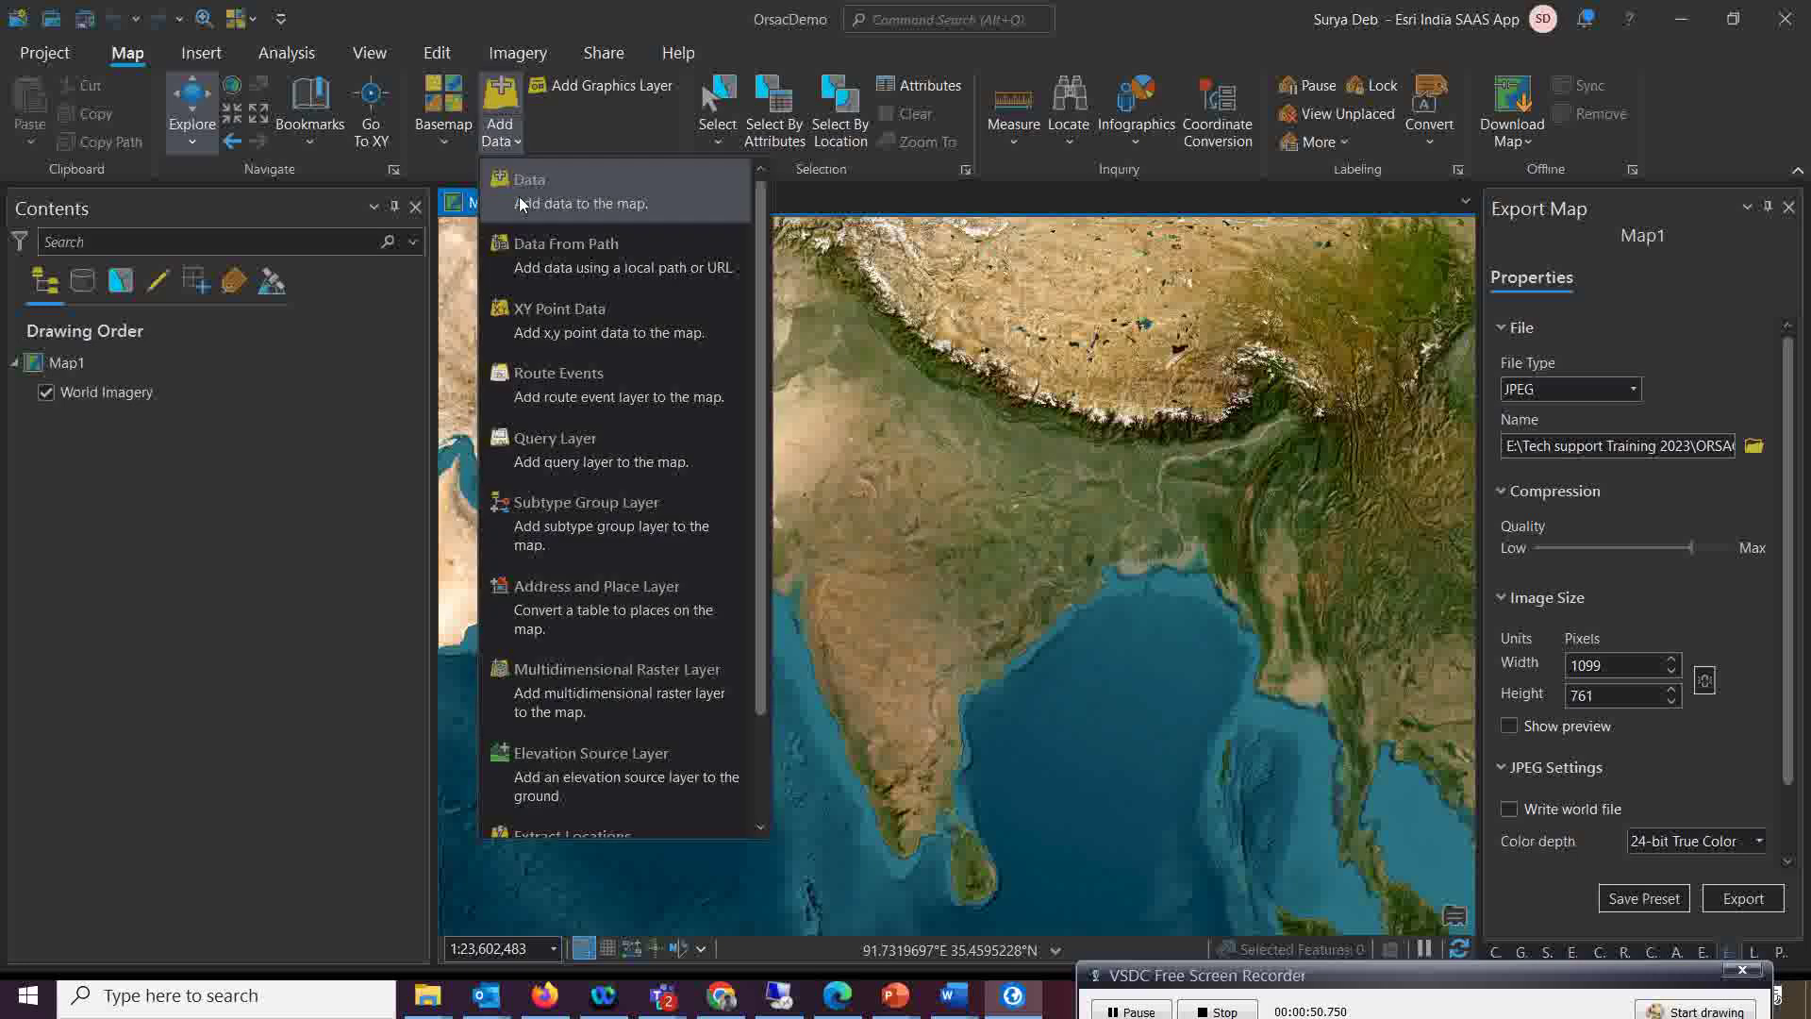
key("Escape")
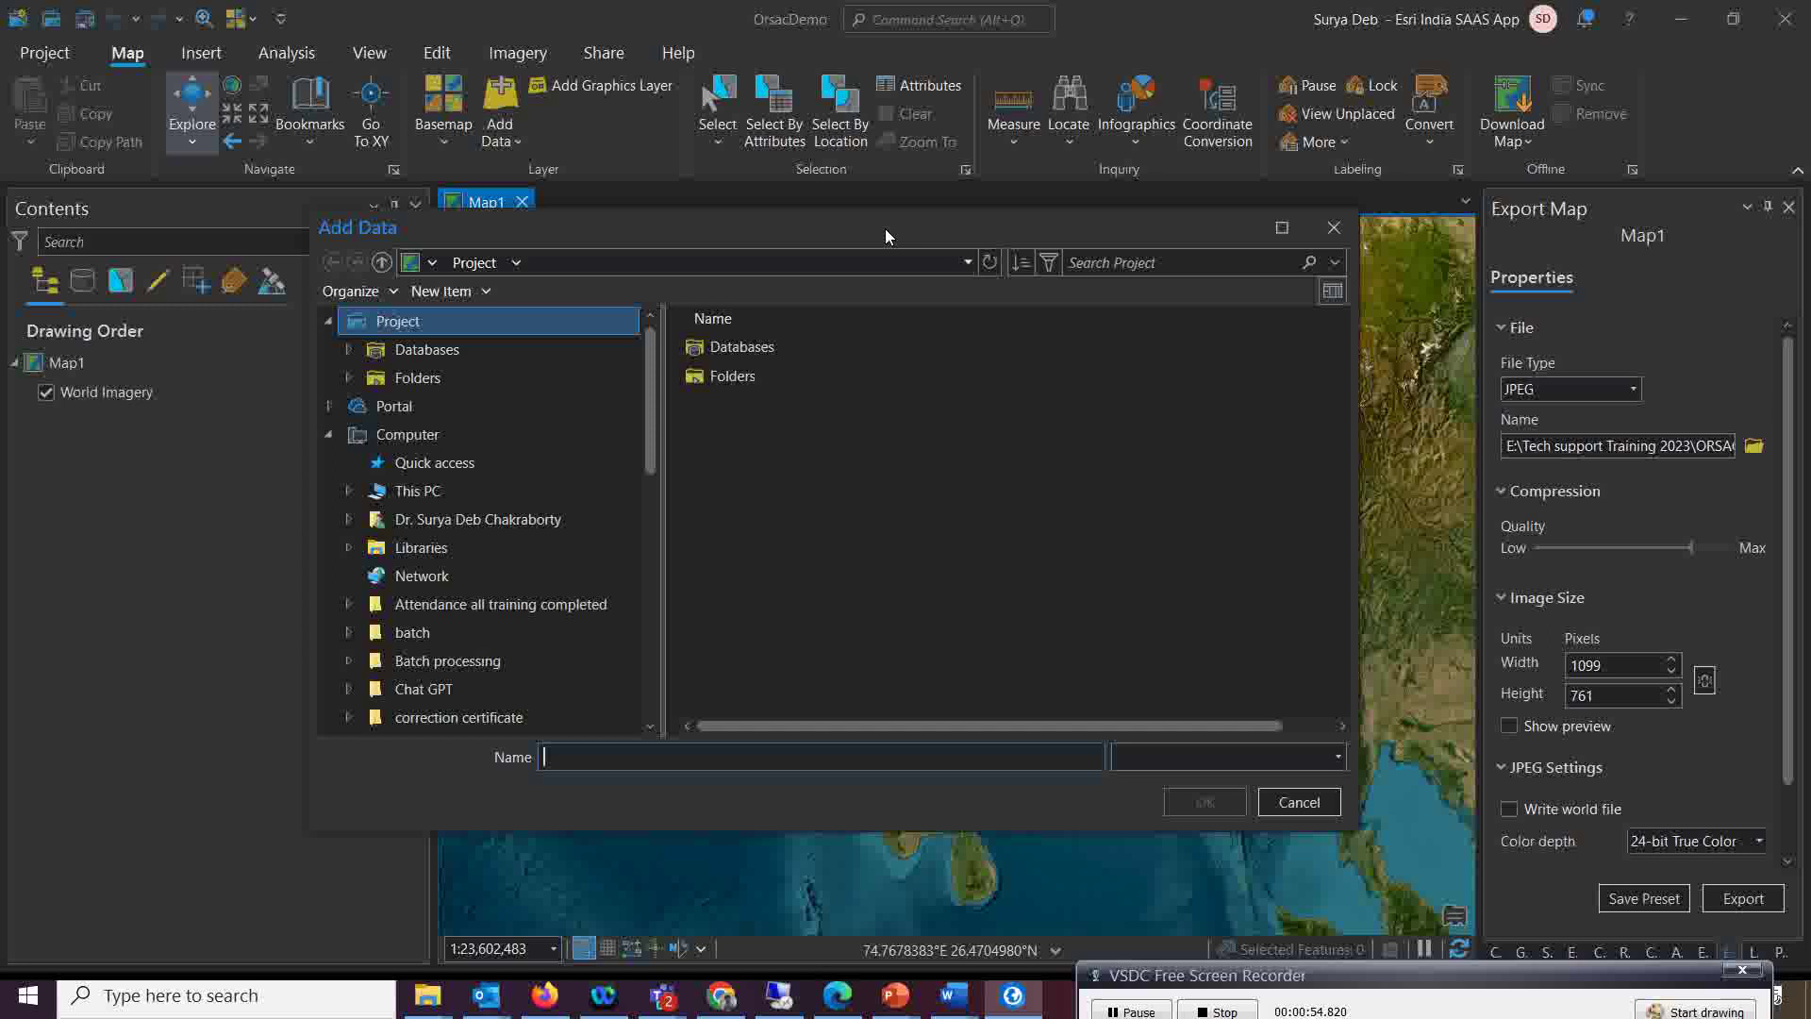
Add Garfa area.shp from the Tech support Training 2023 folder on drive E to the map
left_click(407, 492)
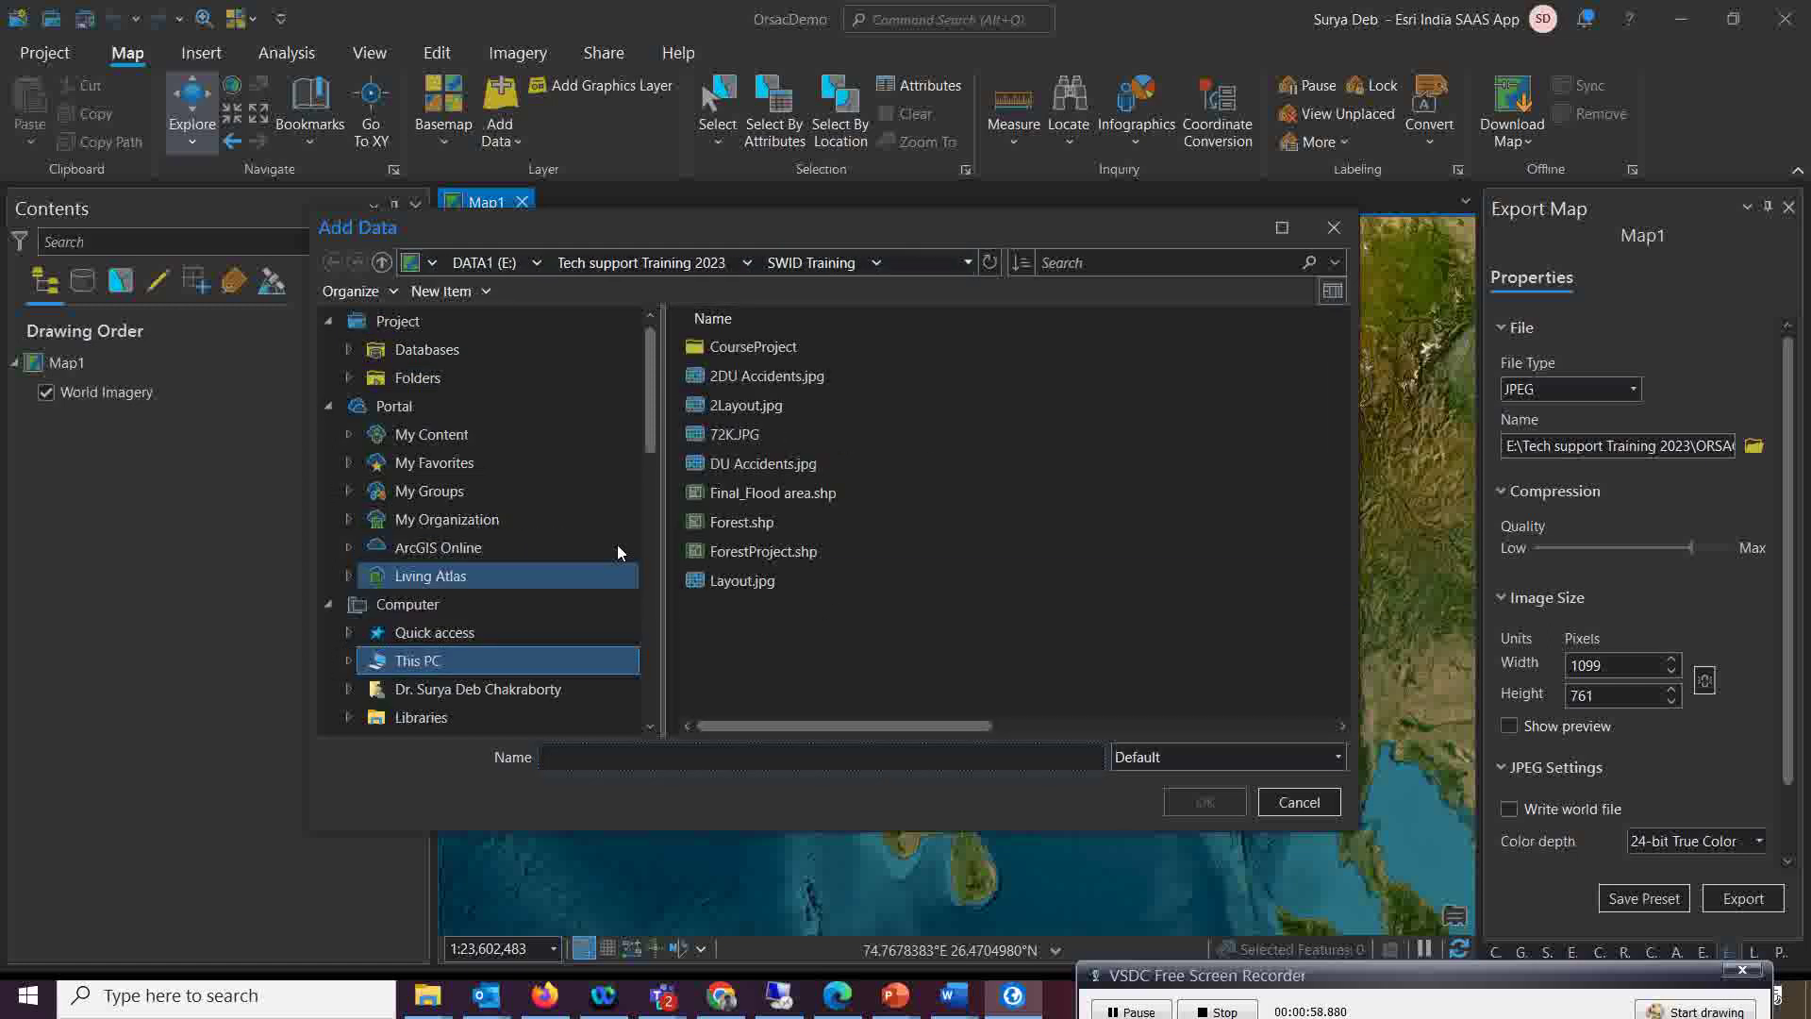
left_click(688, 268)
scroll(849, 627, "down", 2)
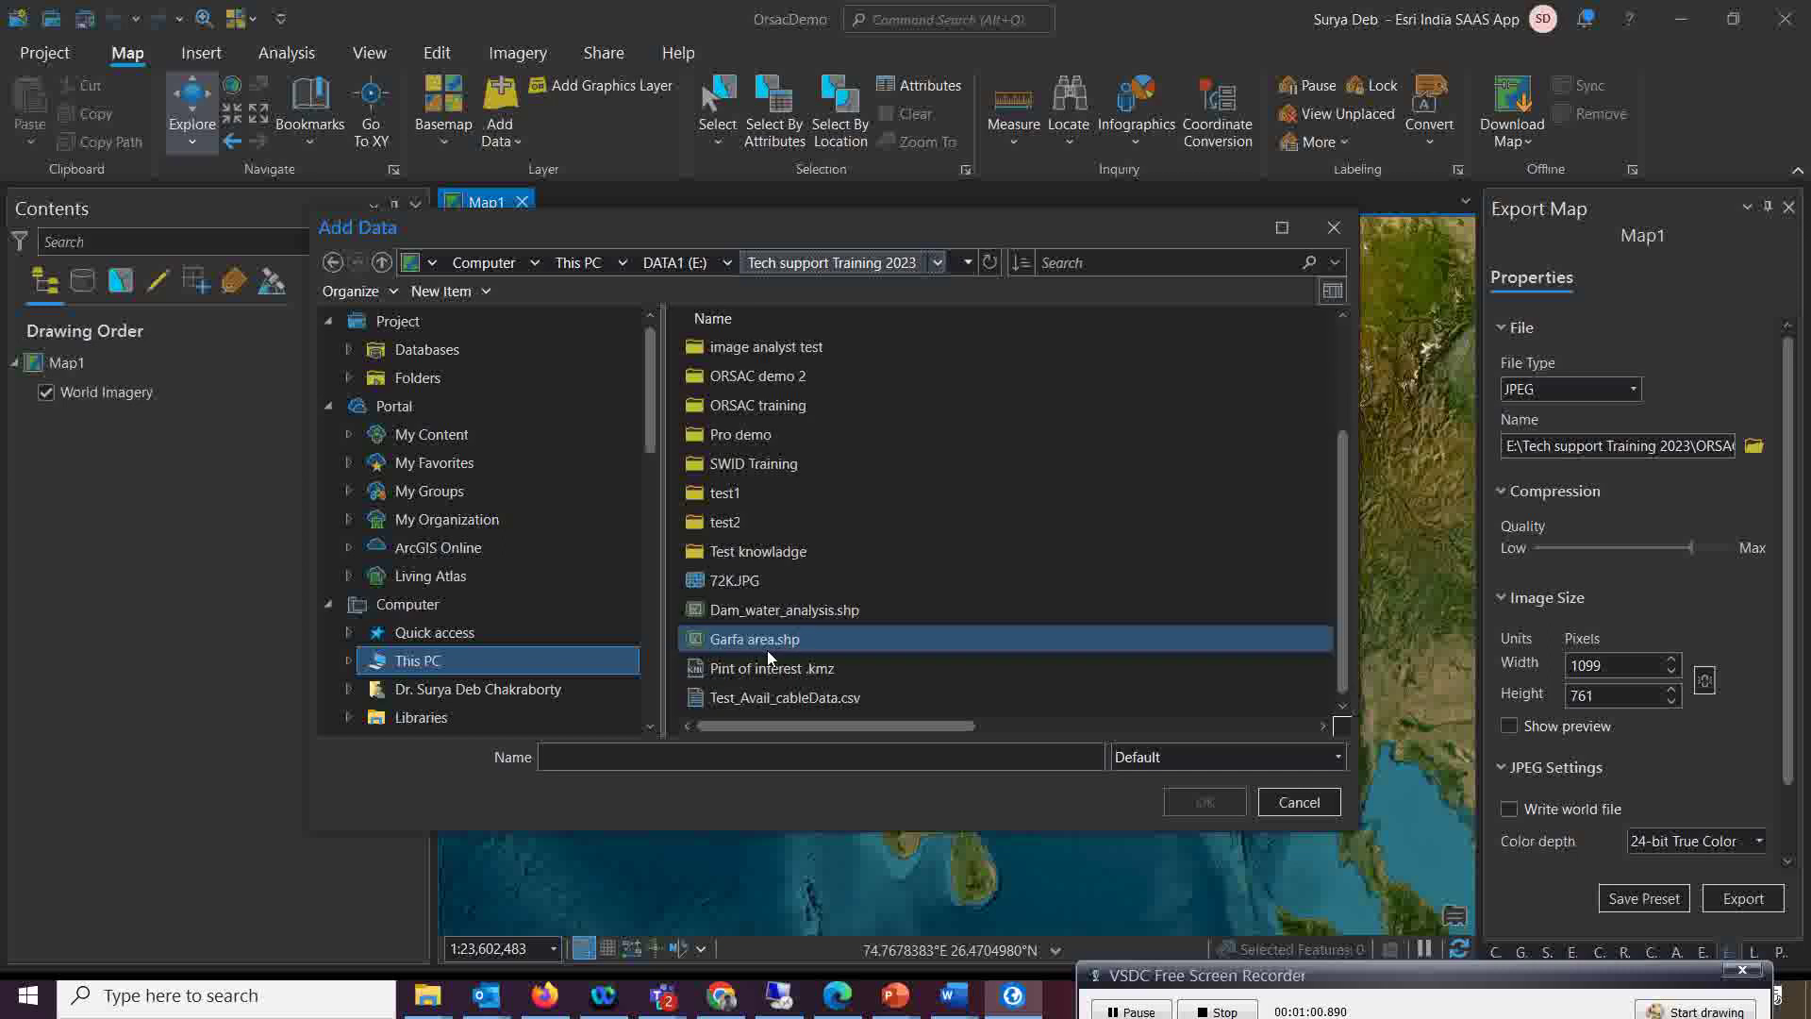
scroll(737, 519, "up", 2)
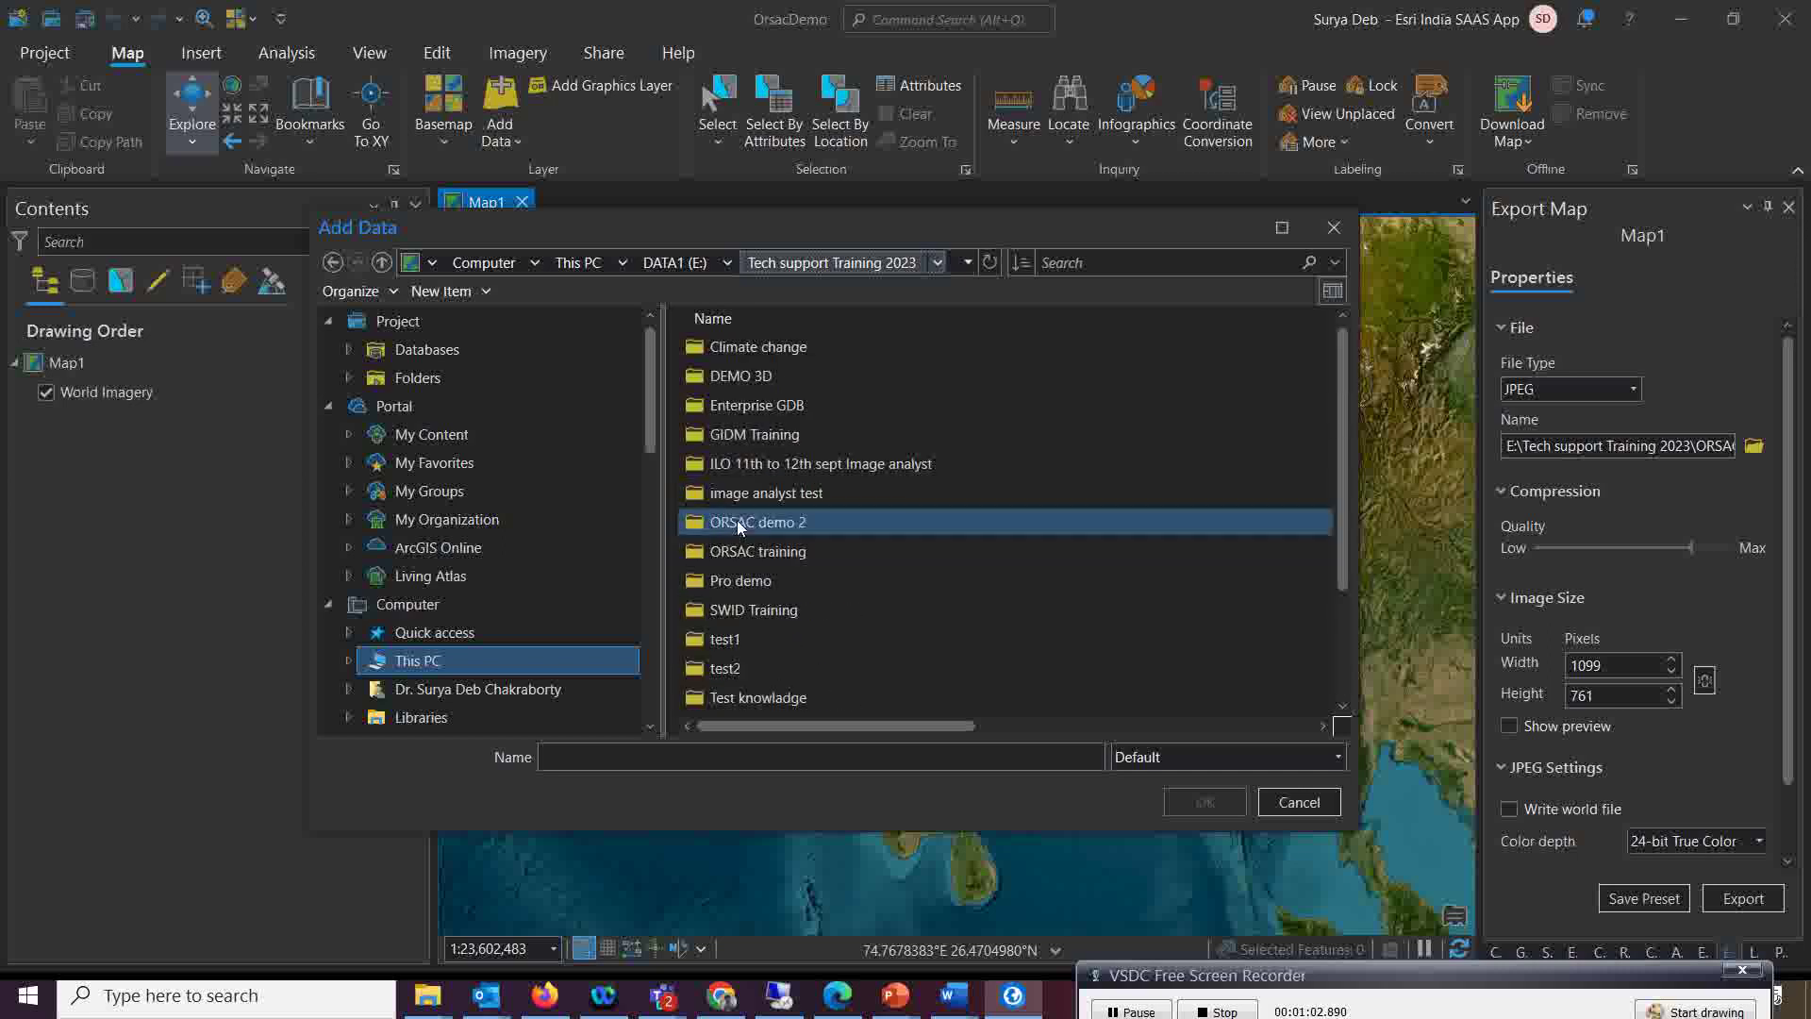
double_click(747, 638)
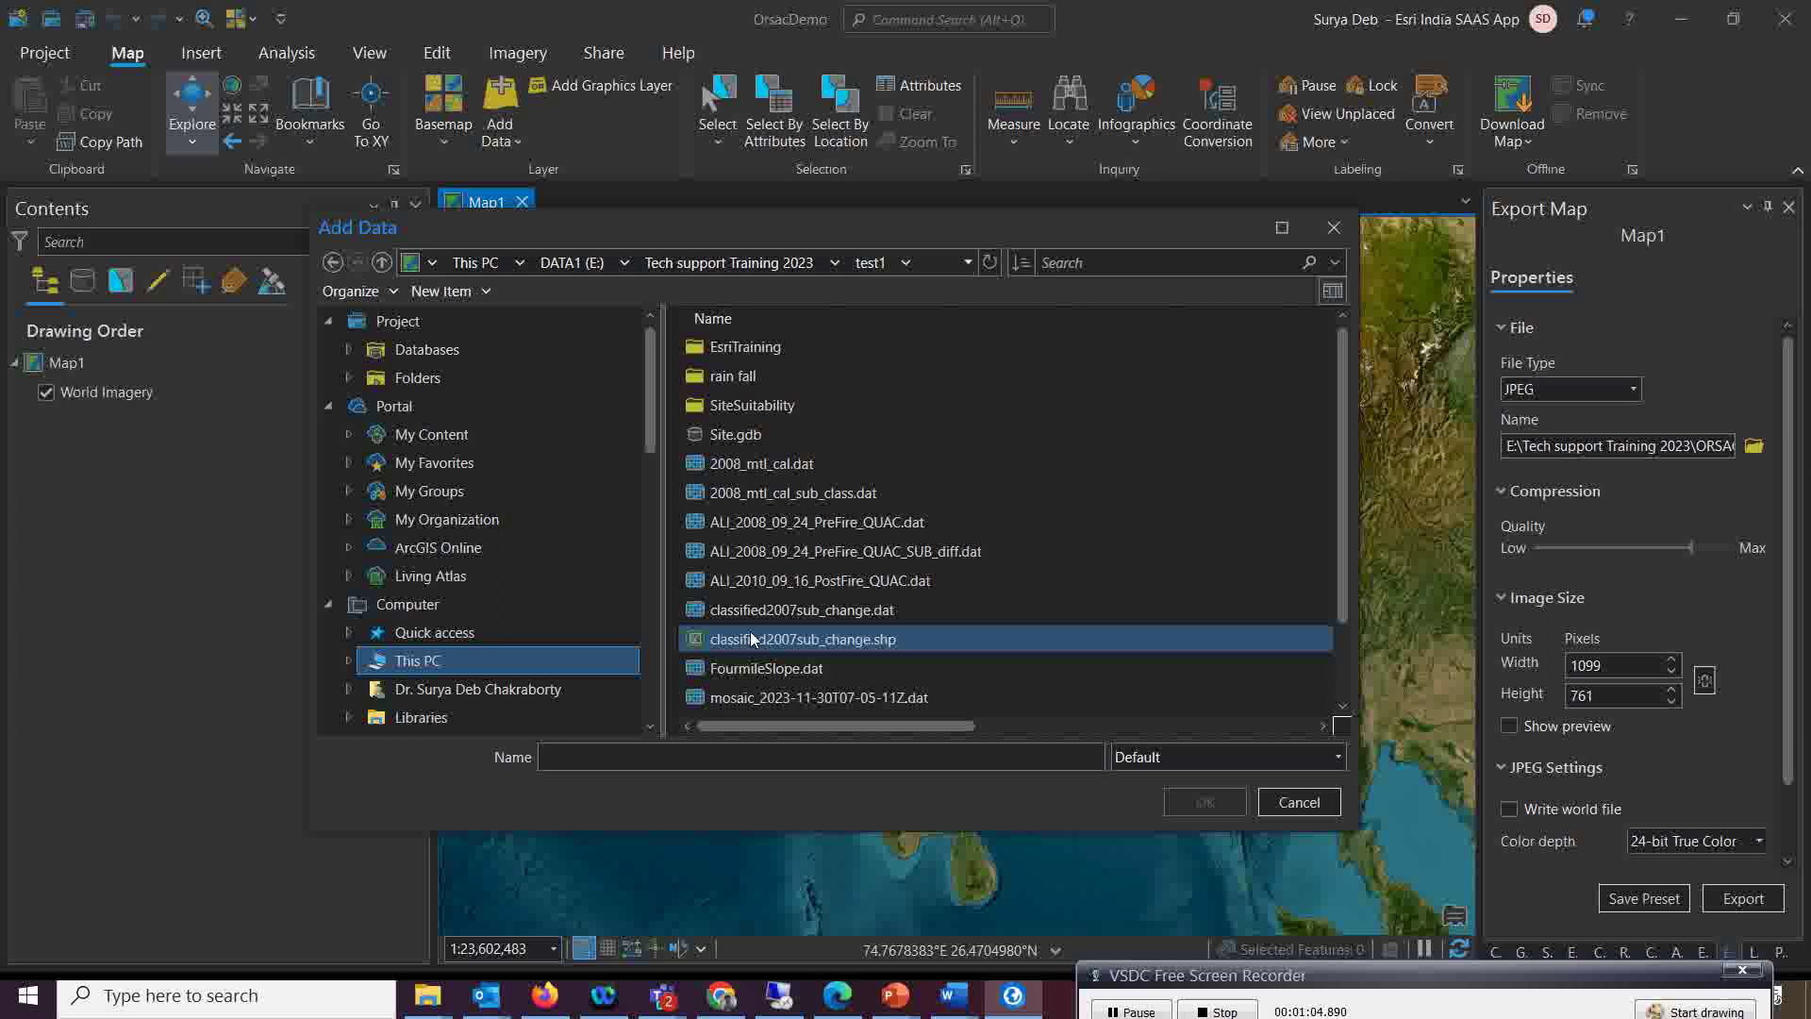
left_click(729, 262)
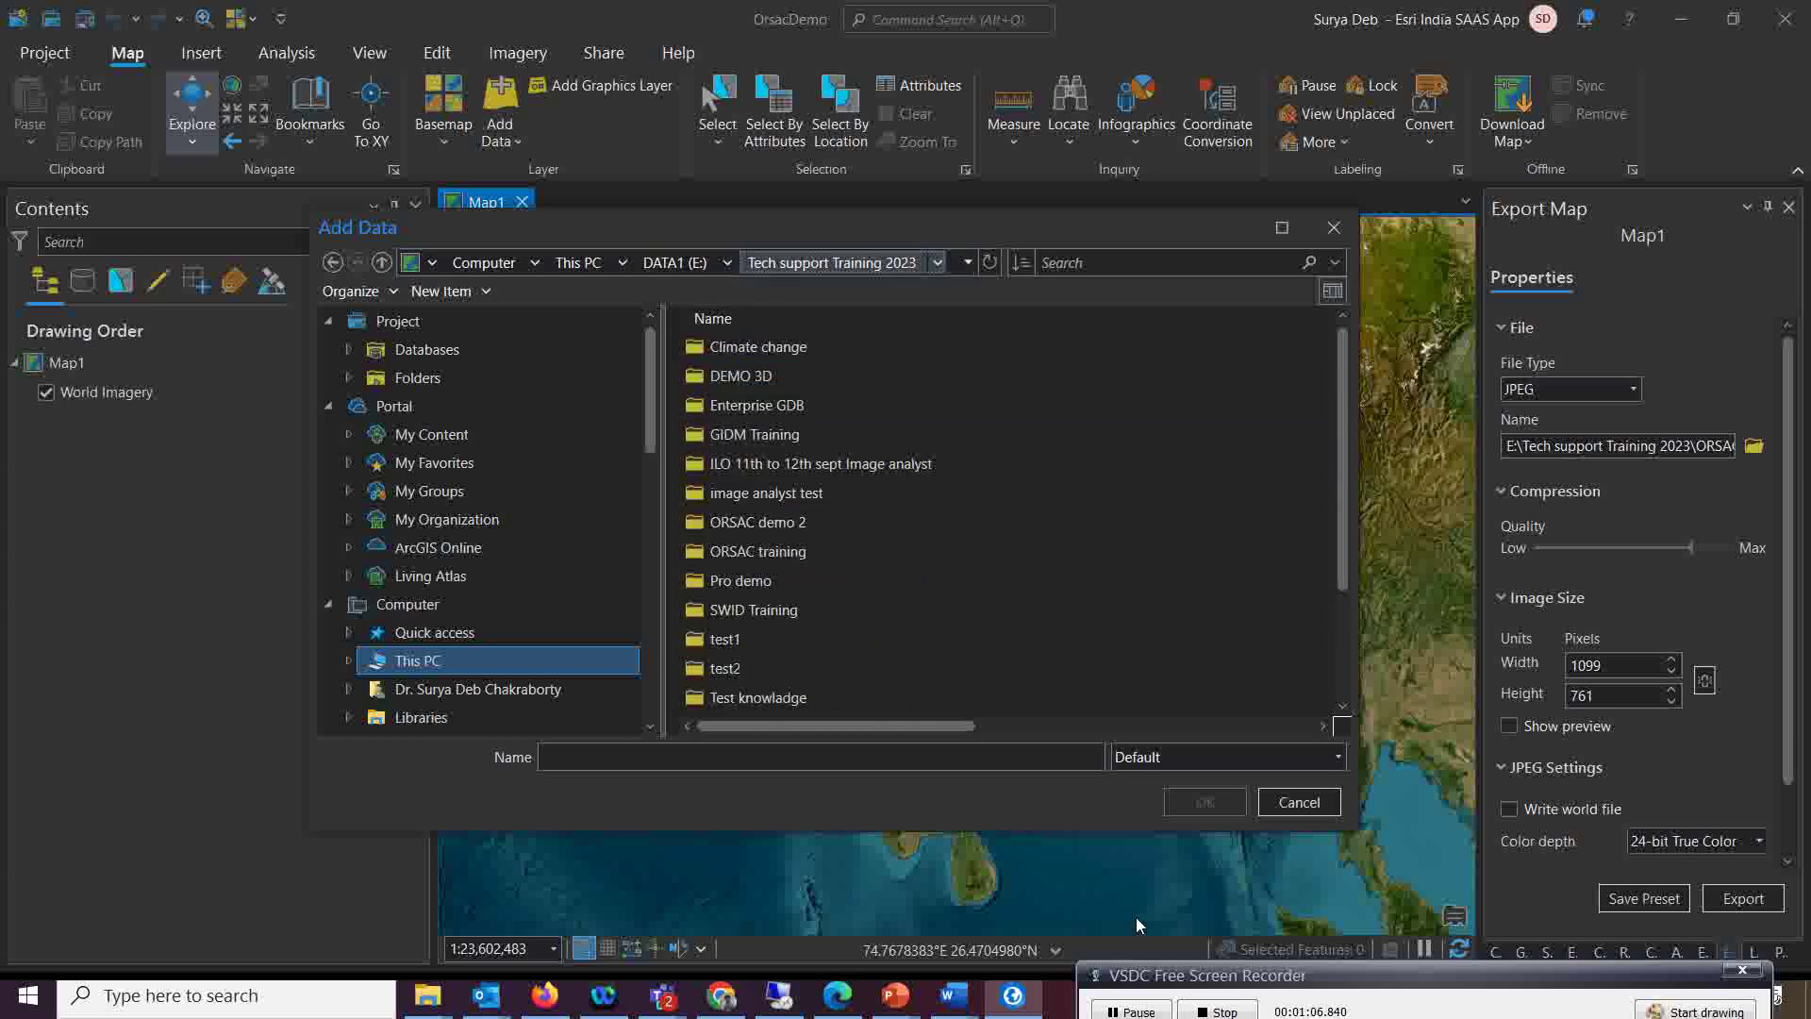
scroll(849, 566, "down", 2)
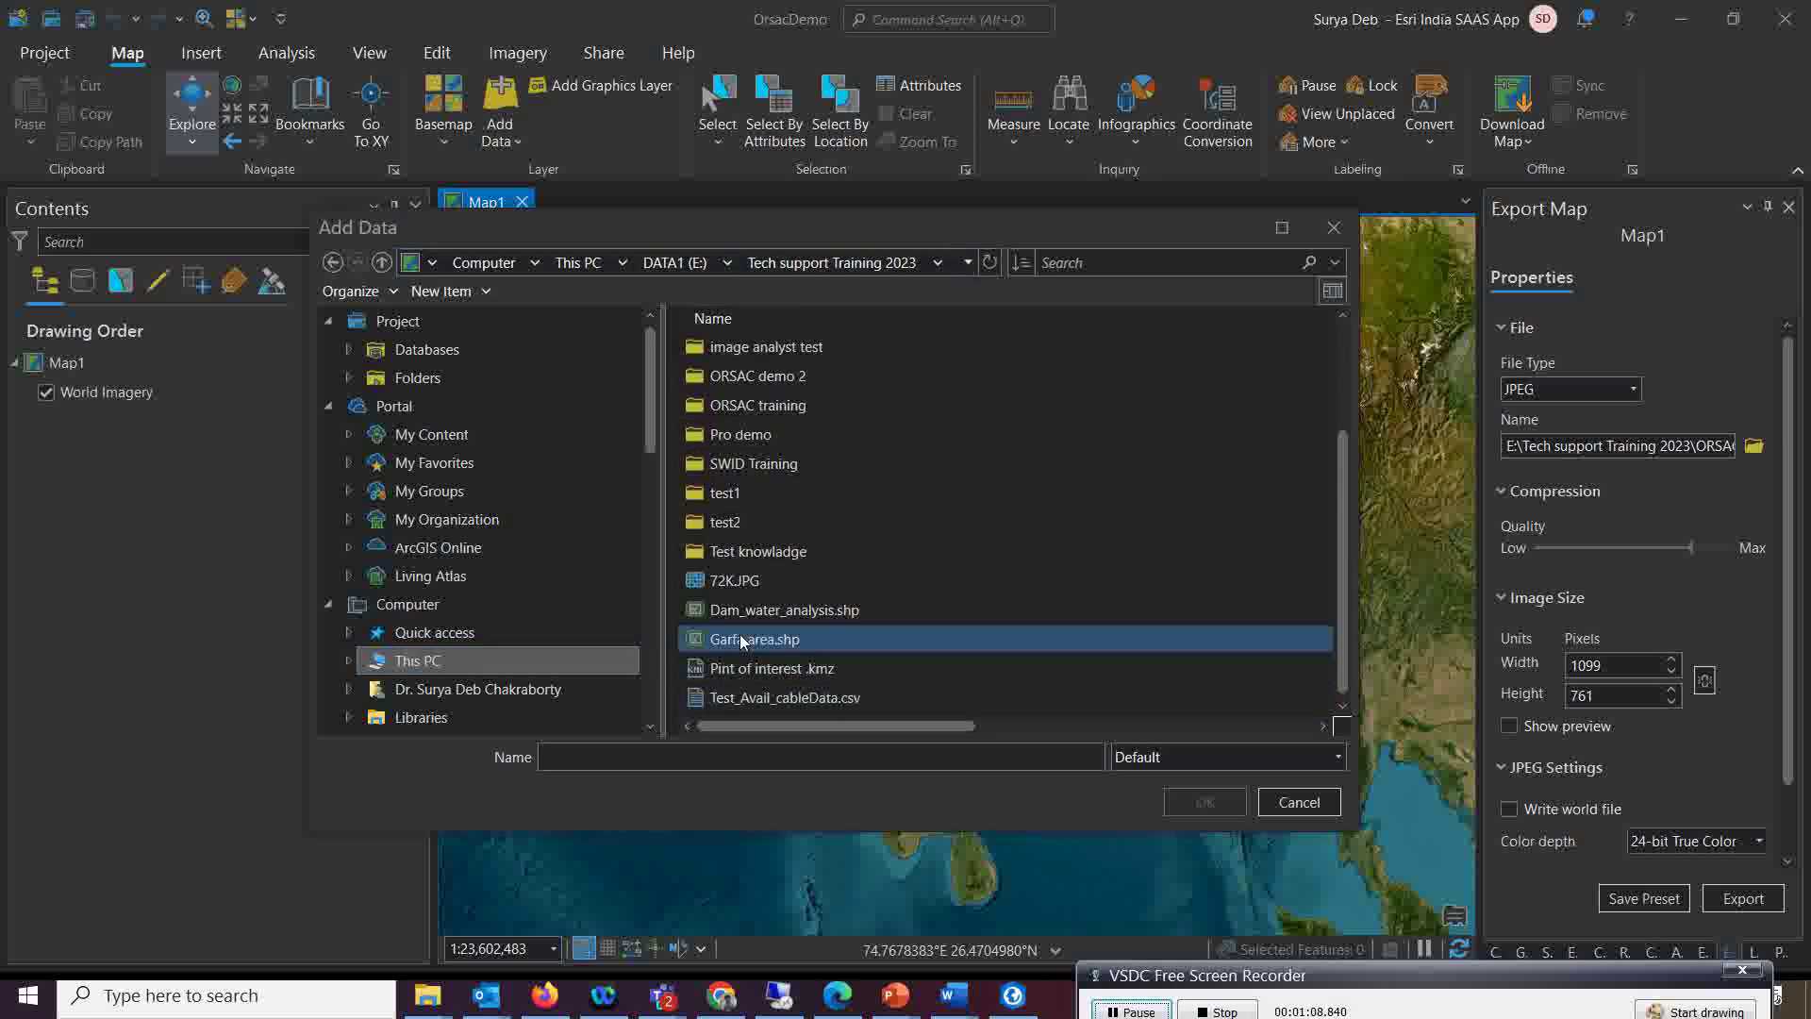
left_click(811, 640)
left_click(1205, 800)
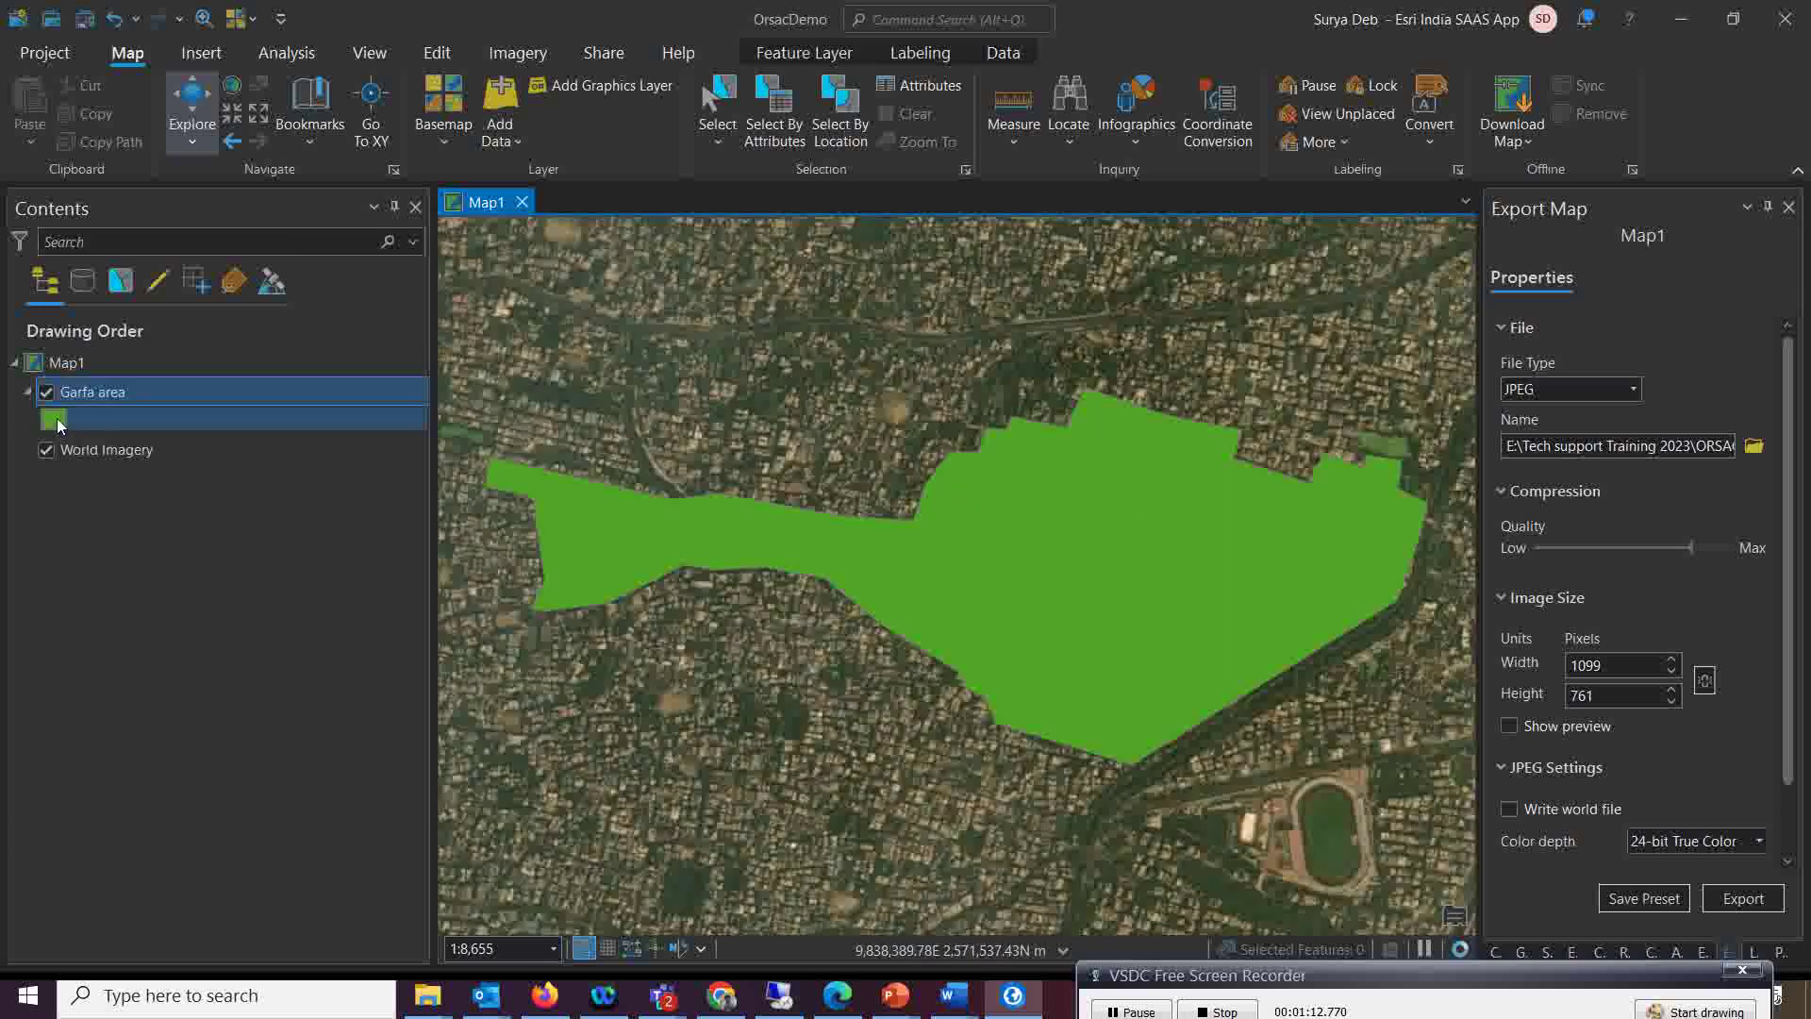
Symbolize the Garfa area layer with the hollow Black Outline symbol, setting its outline color to red and outline width to 3 pt
left_click(56, 416)
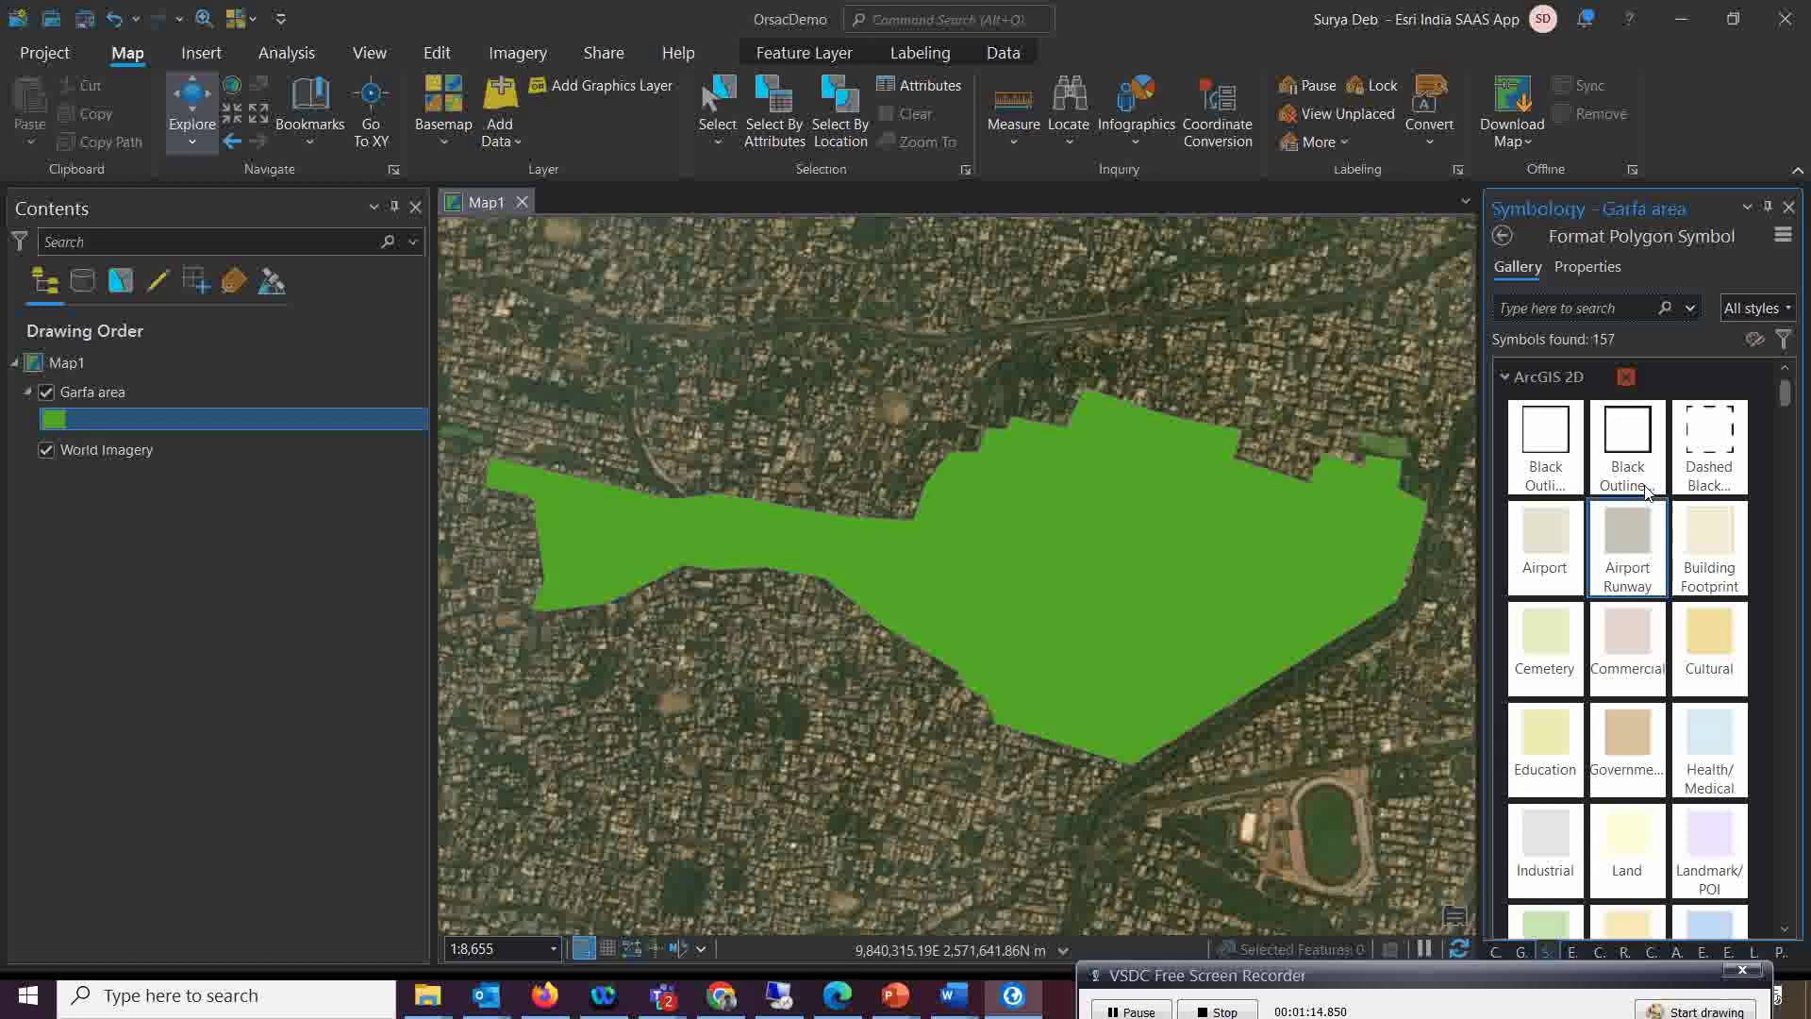
left_click(1626, 443)
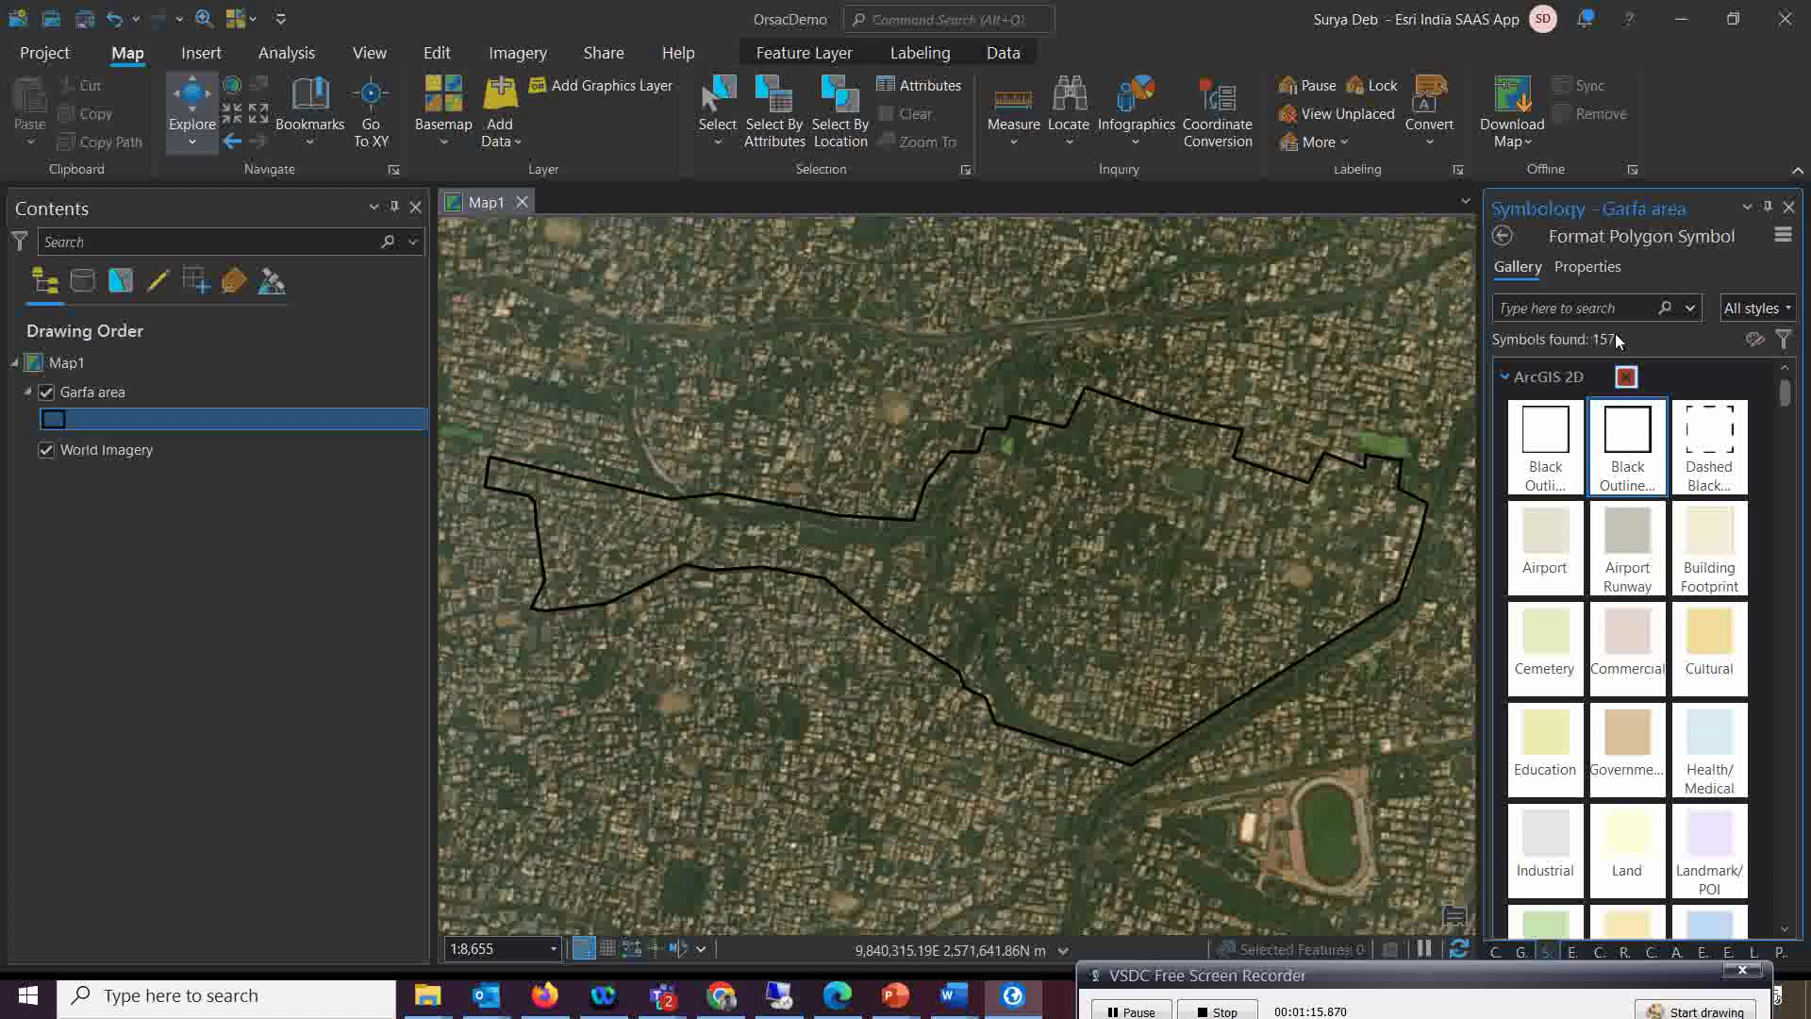
left_click(1609, 271)
left_click(1789, 423)
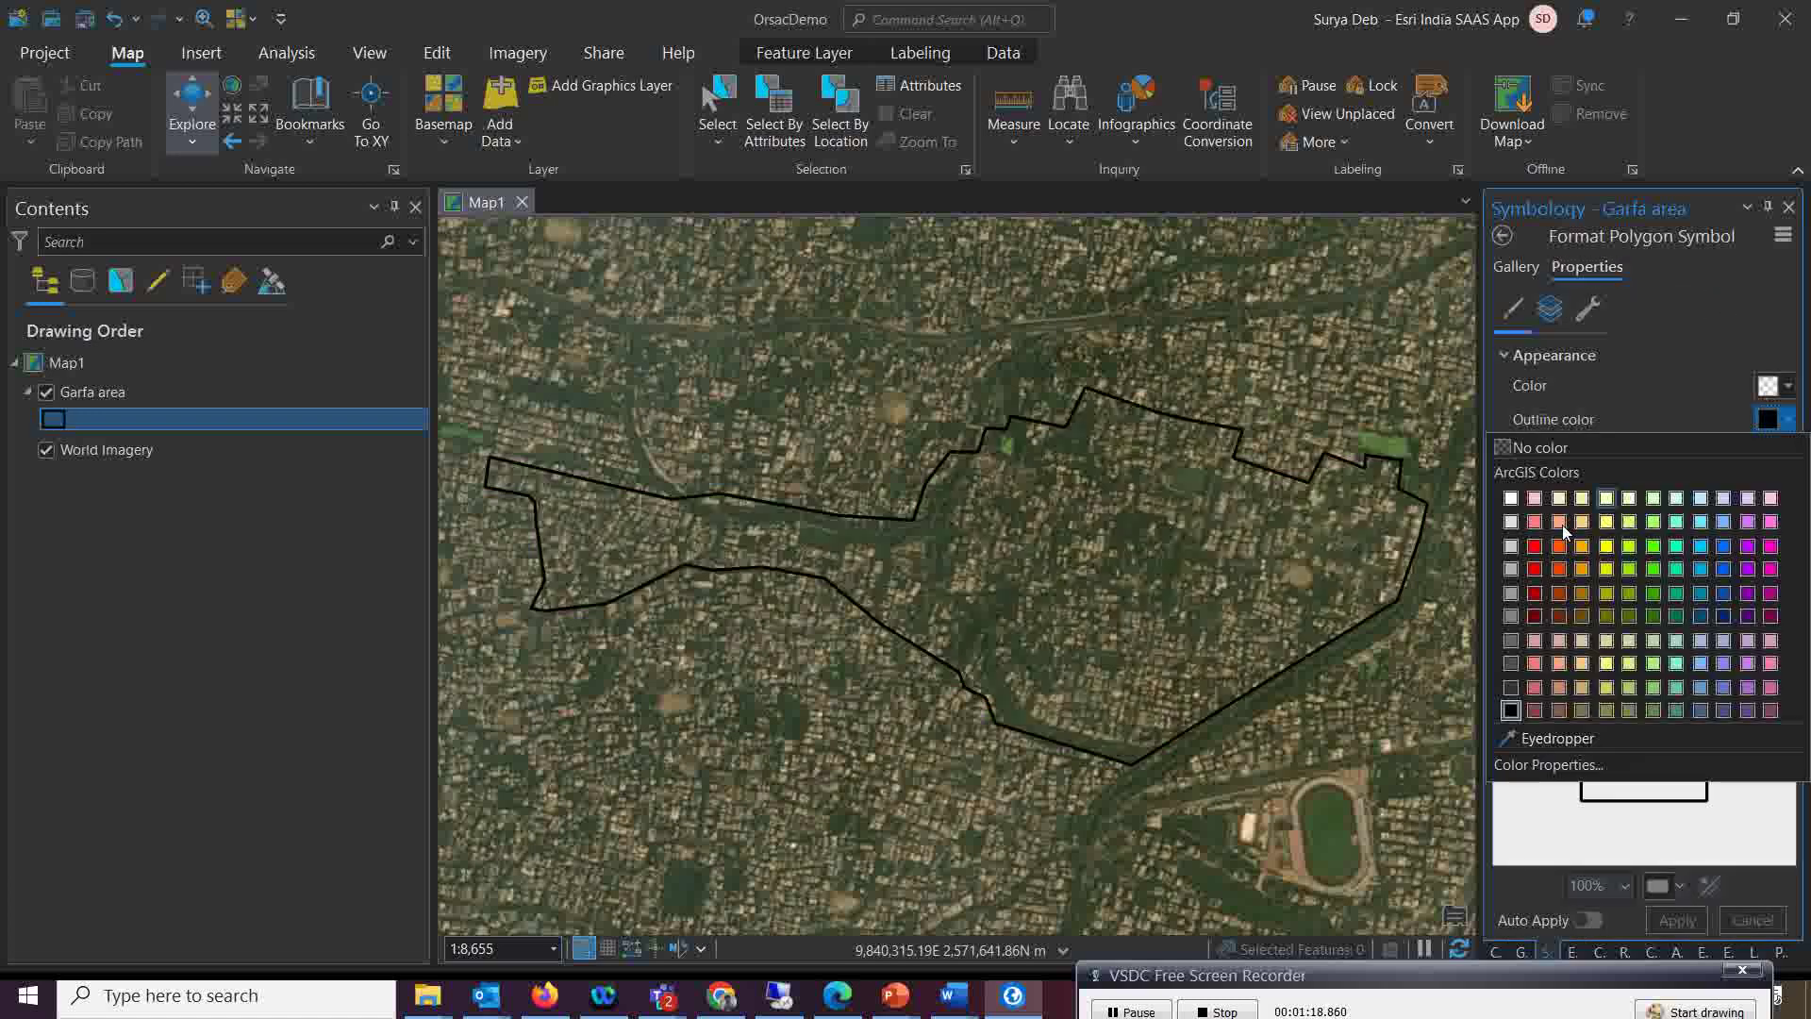
left_click(1534, 569)
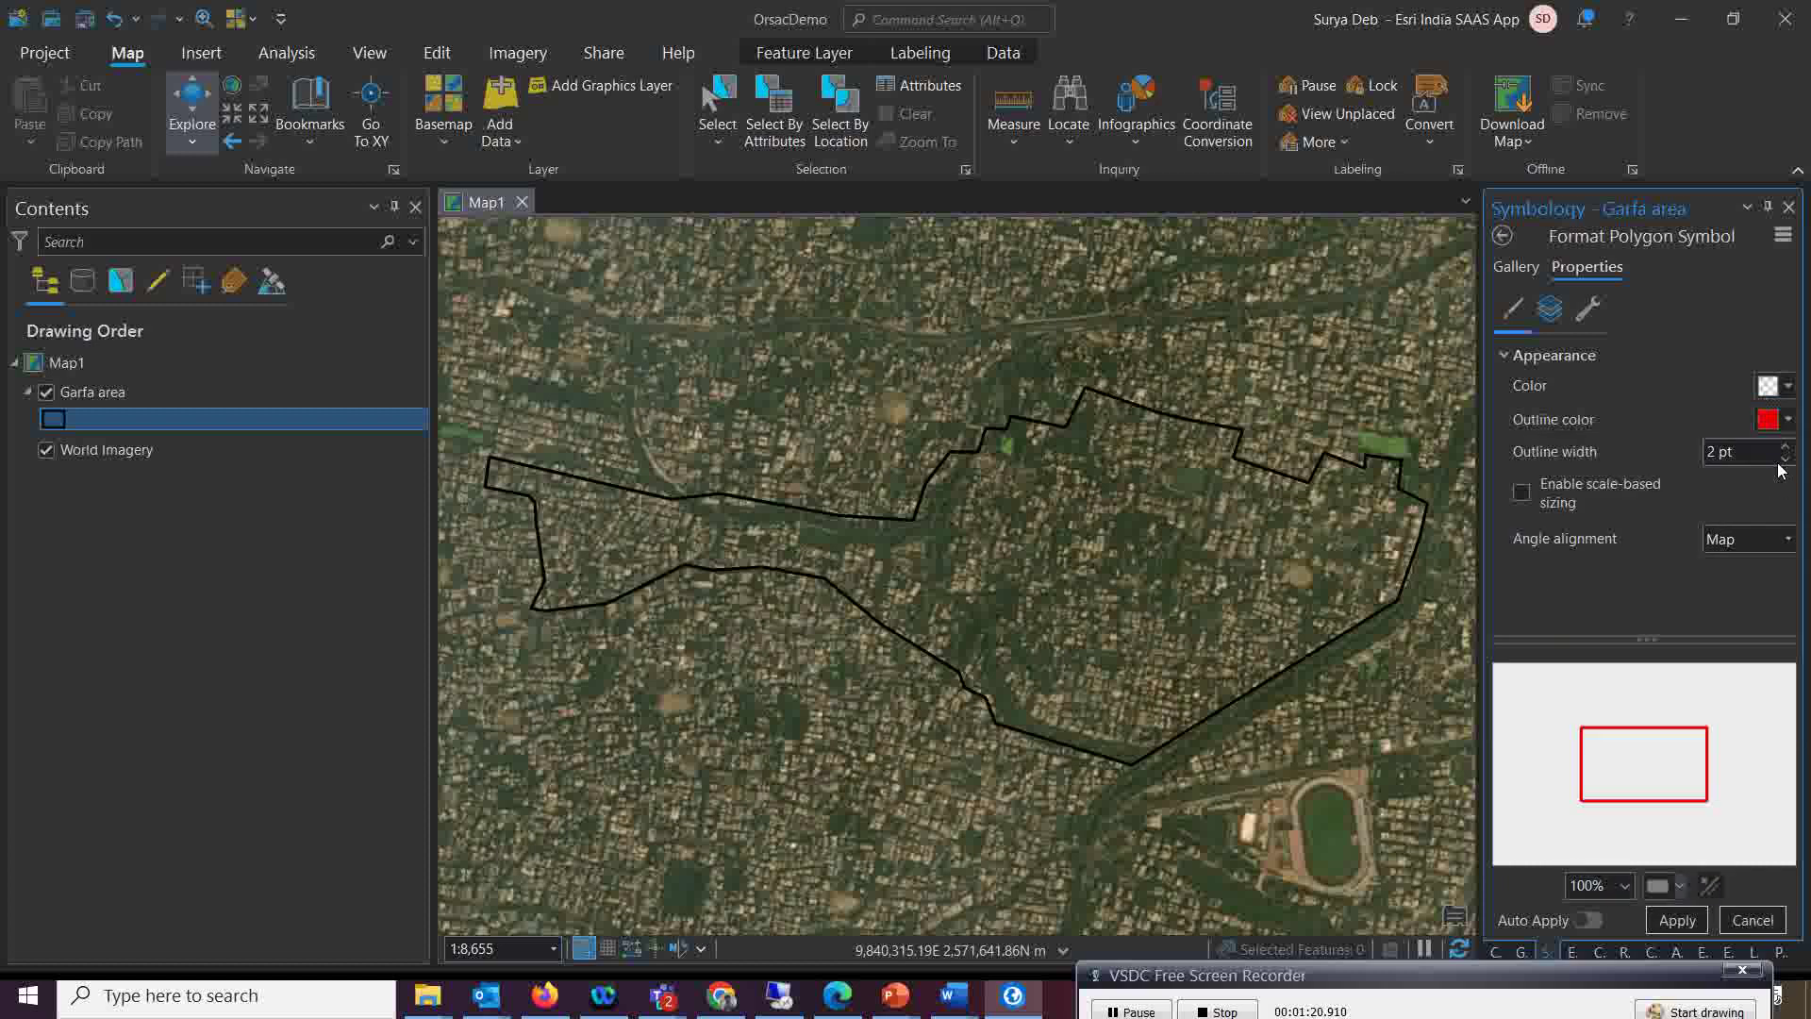
left_click(1786, 445)
left_click(1675, 923)
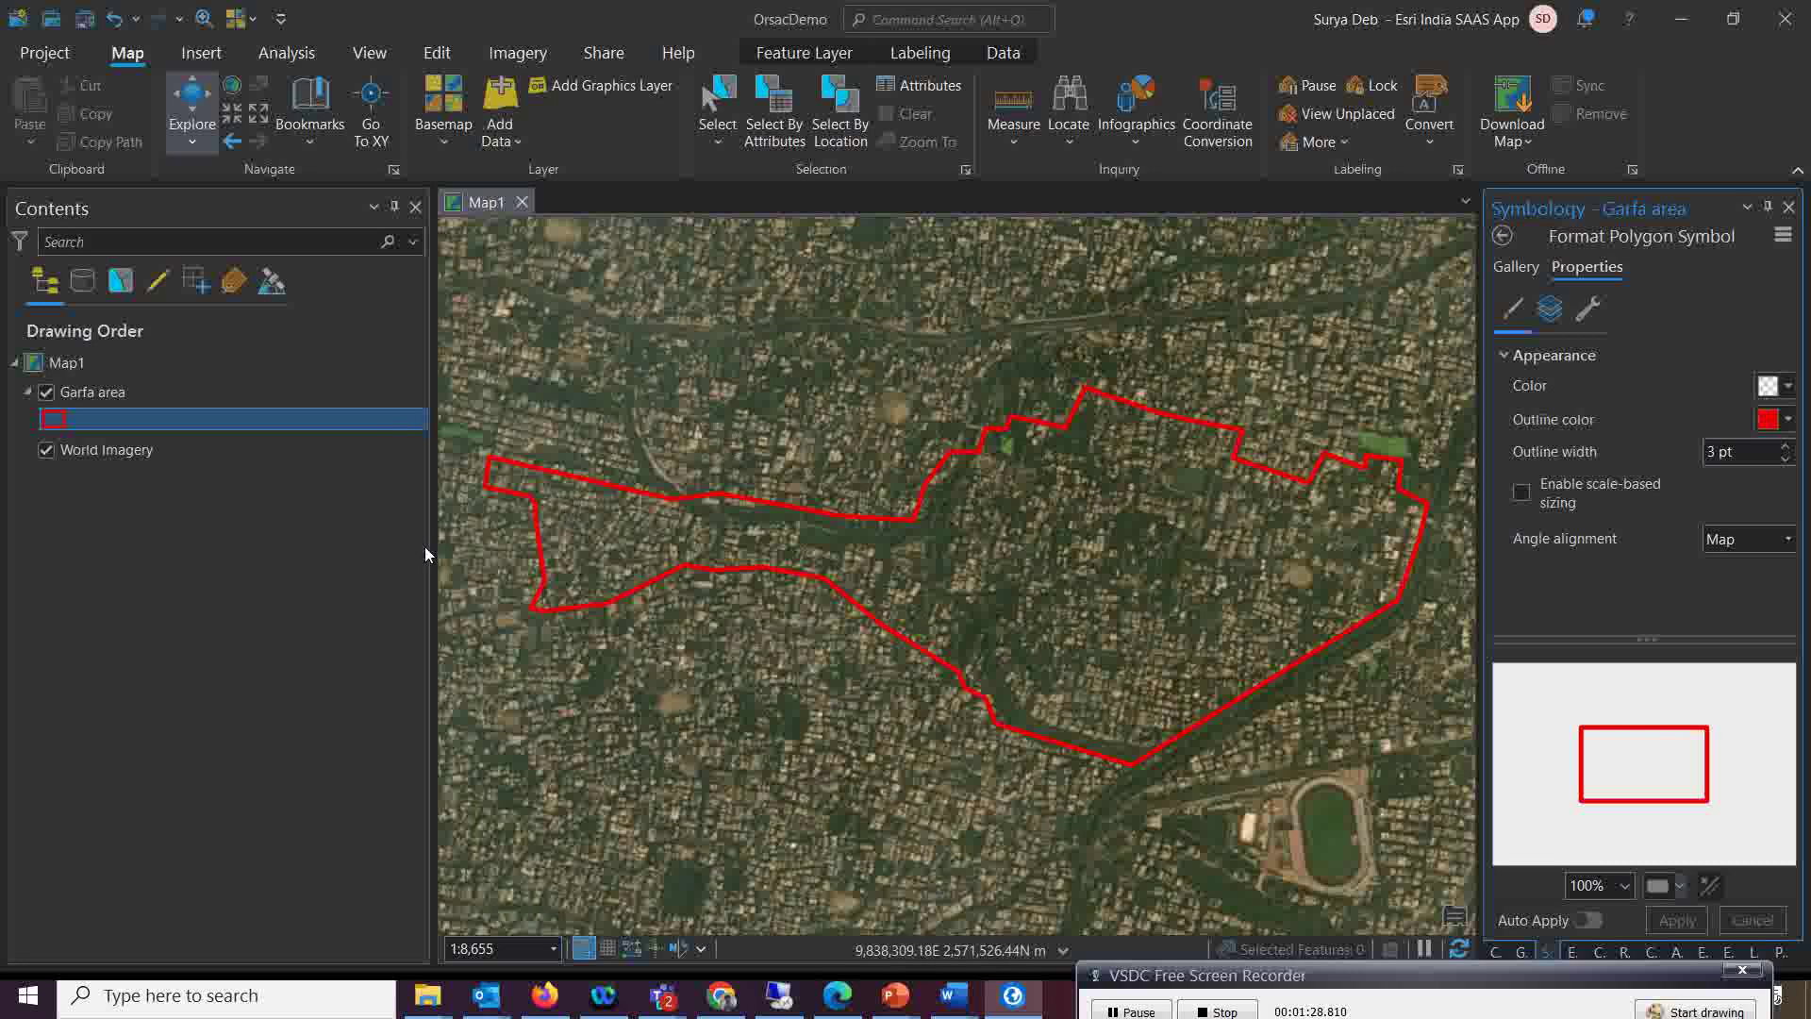
Narrow the Contents pane slightly to give the map view more room
left_click_drag(432, 546, 379, 542)
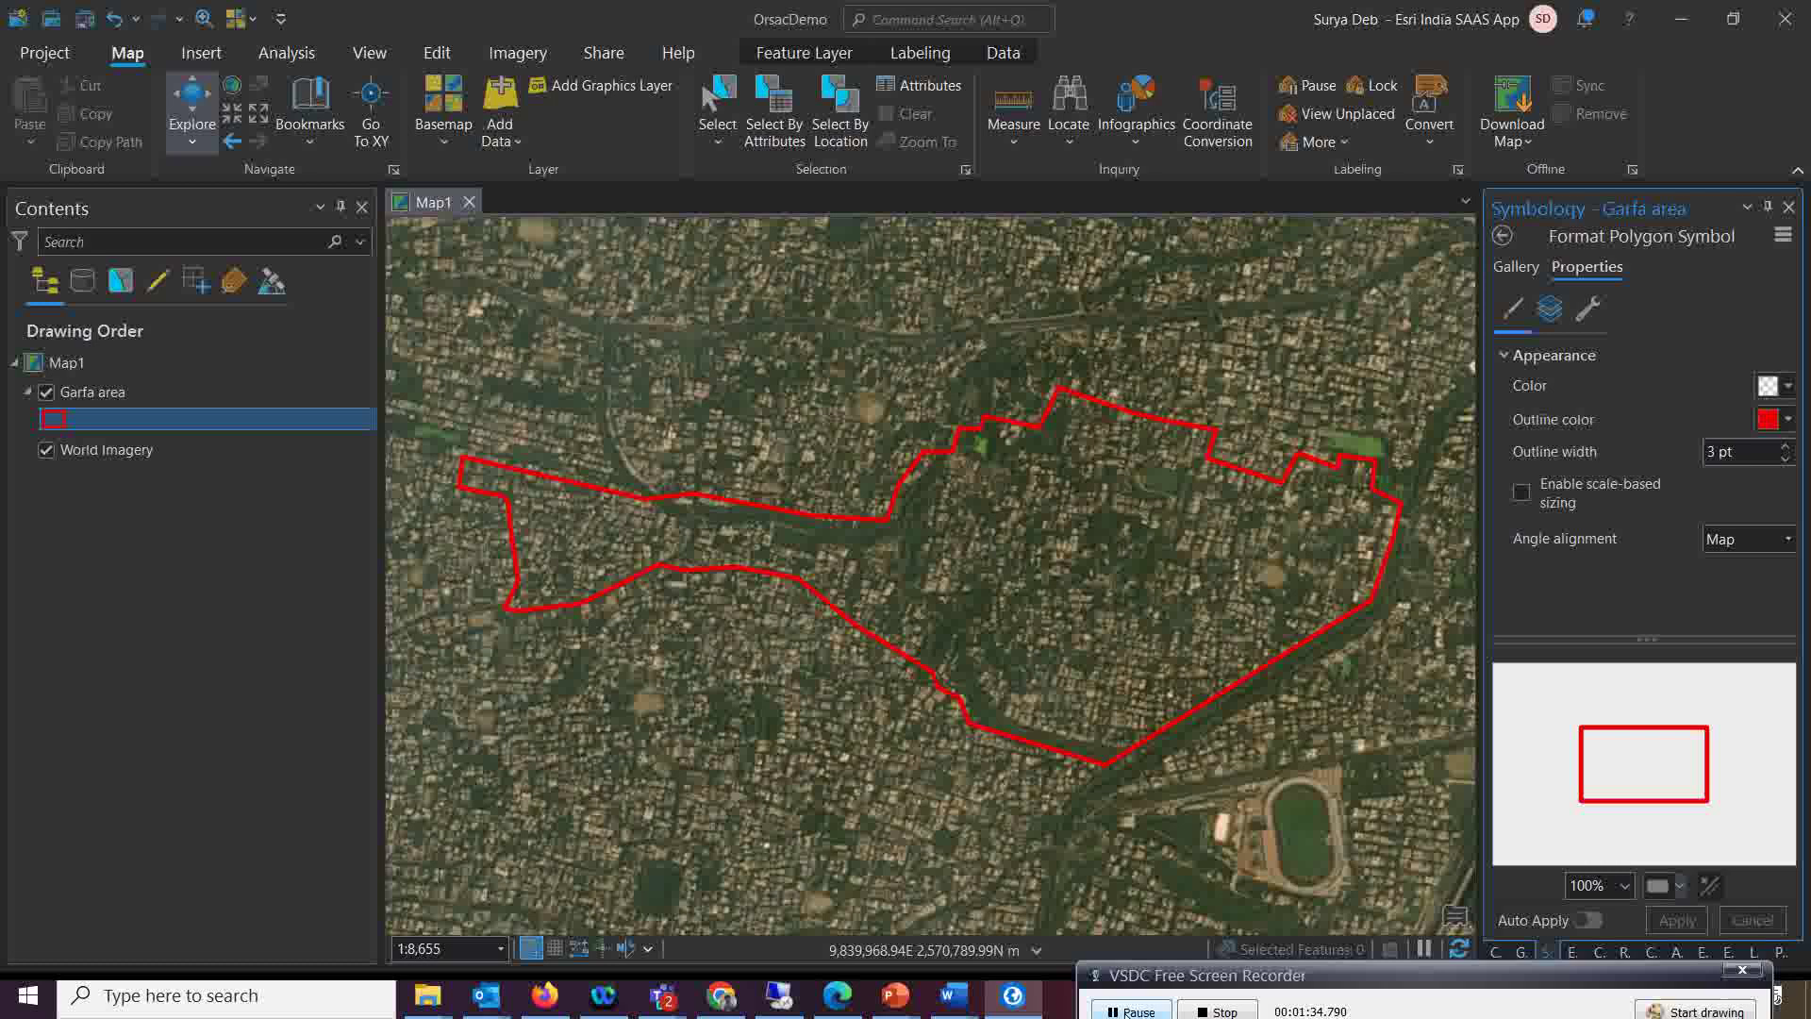
left_click(1129, 1011)
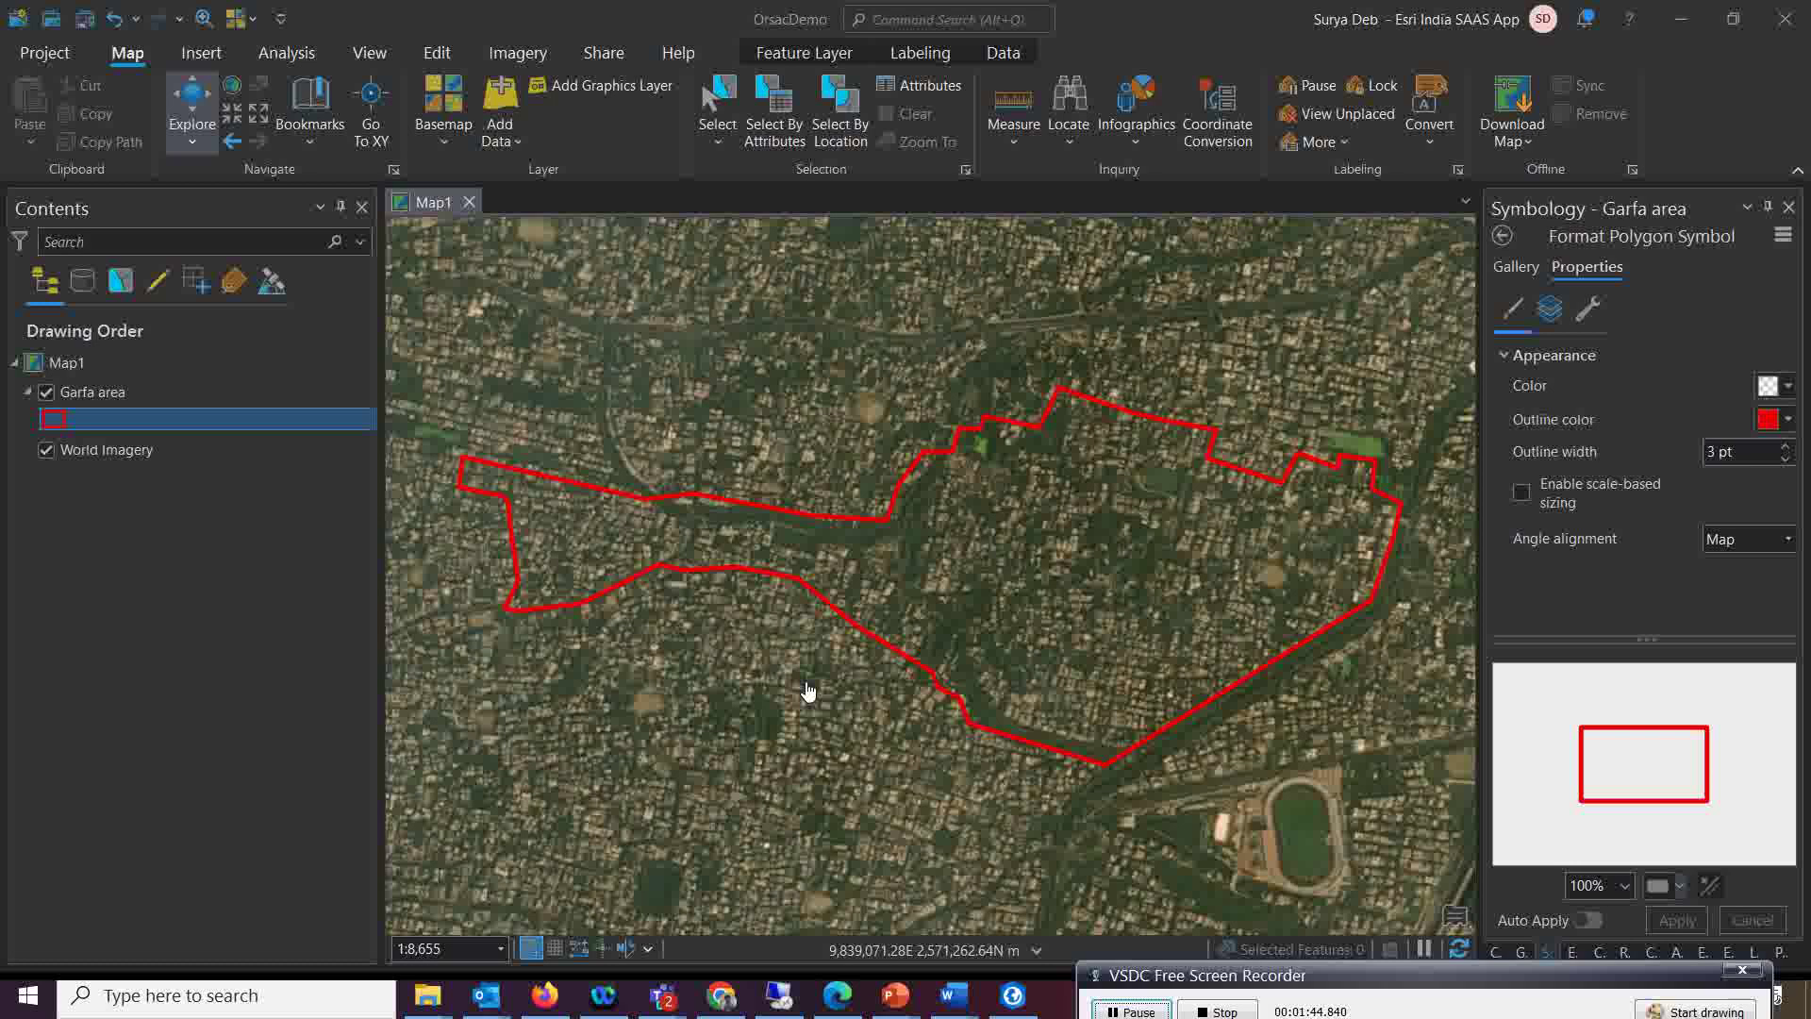
left_click(1129, 1005)
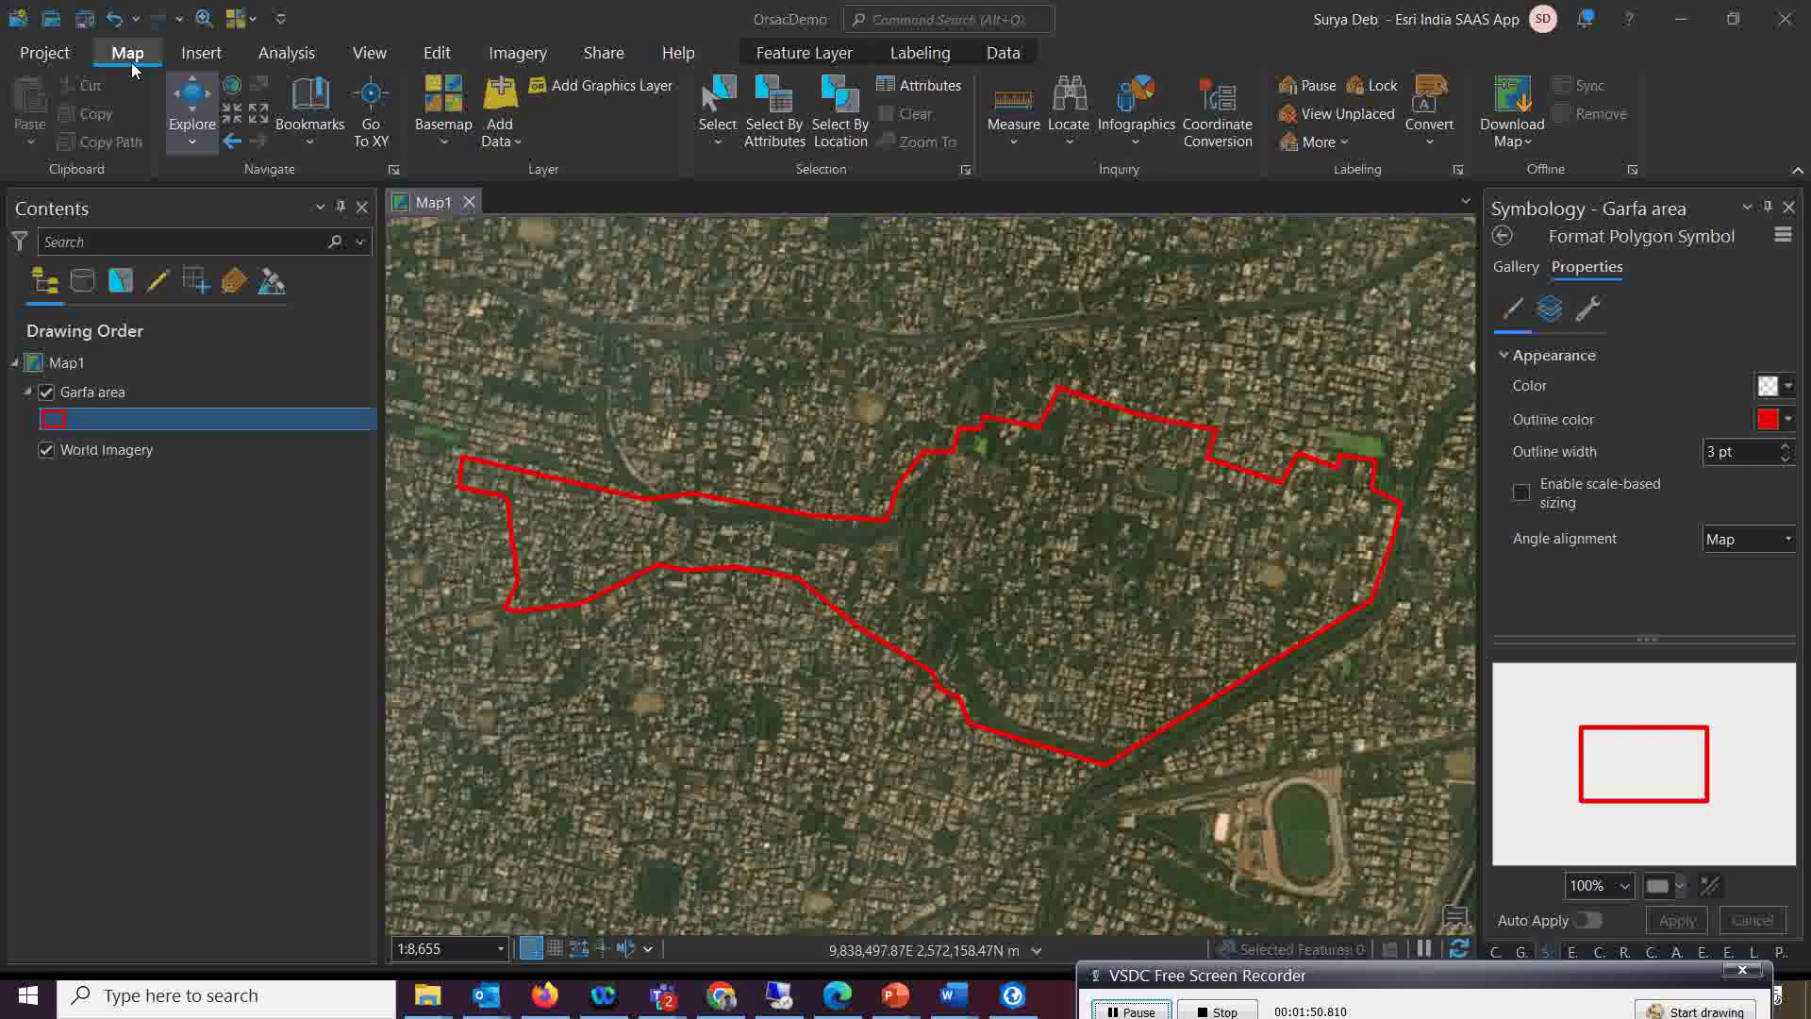
Create a new layout with the ANSI C landscape page size, 17" x 22"
left_click(200, 53)
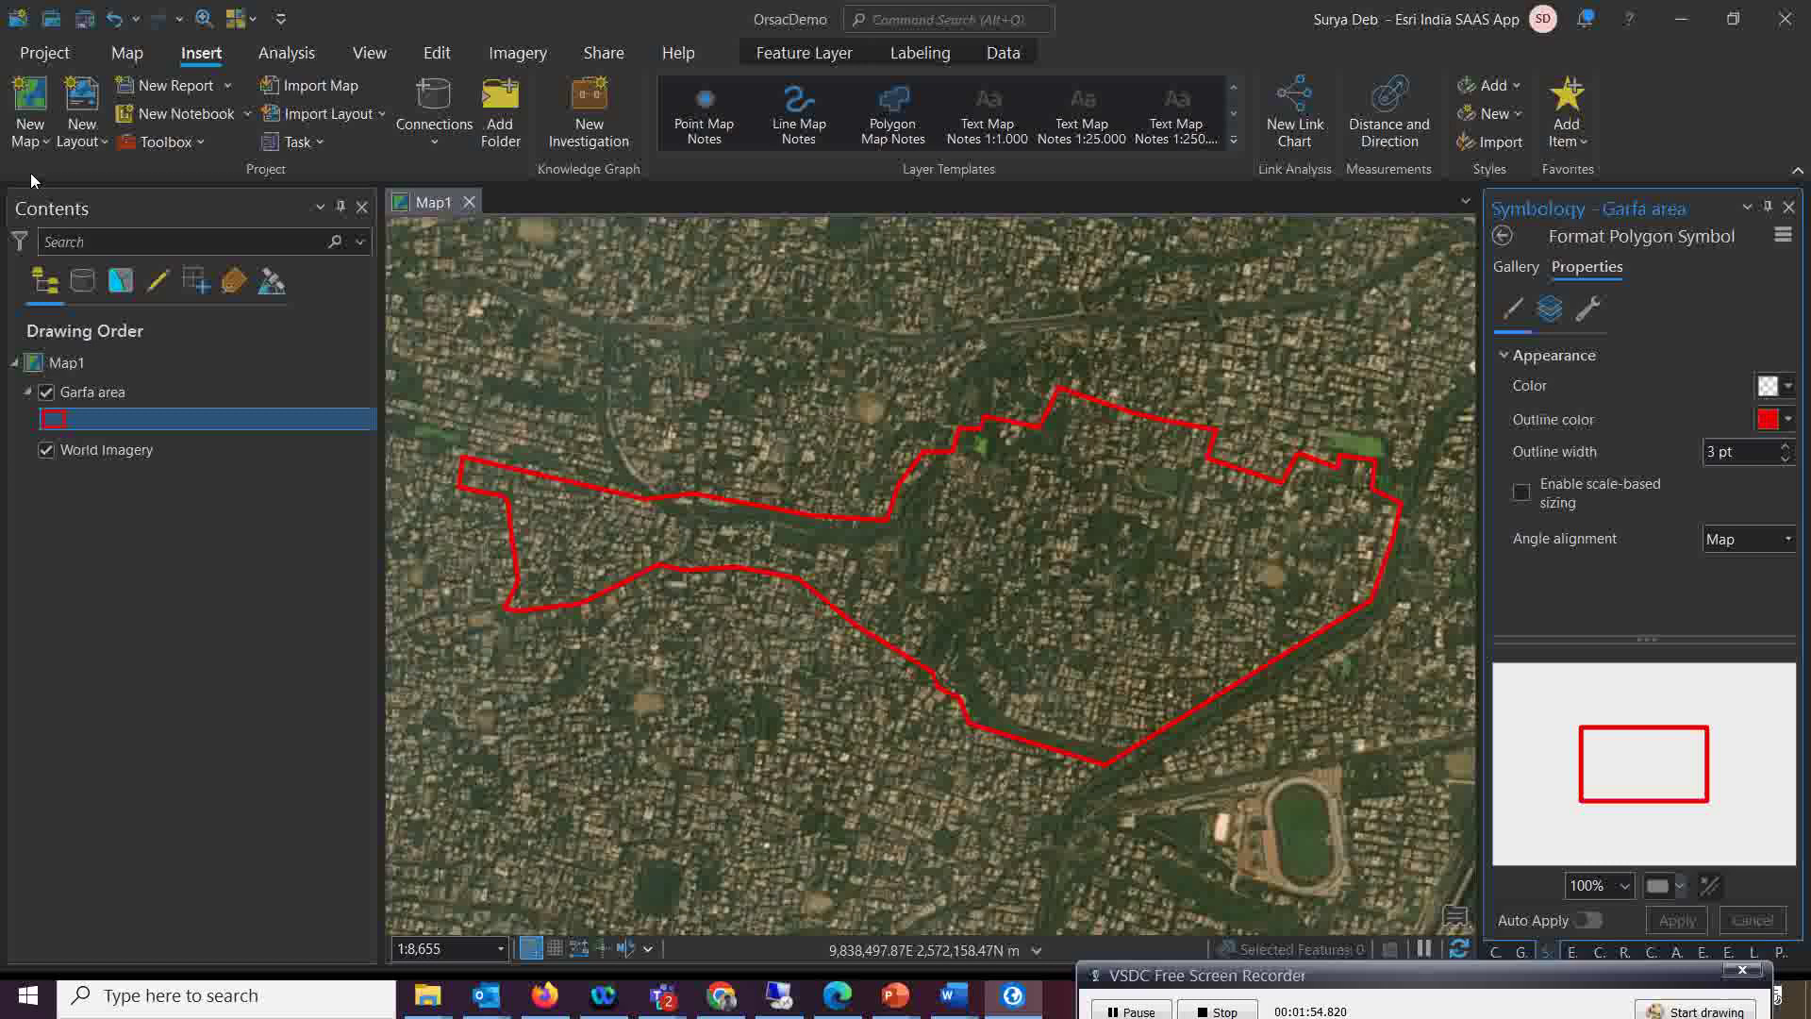
left_click(83, 149)
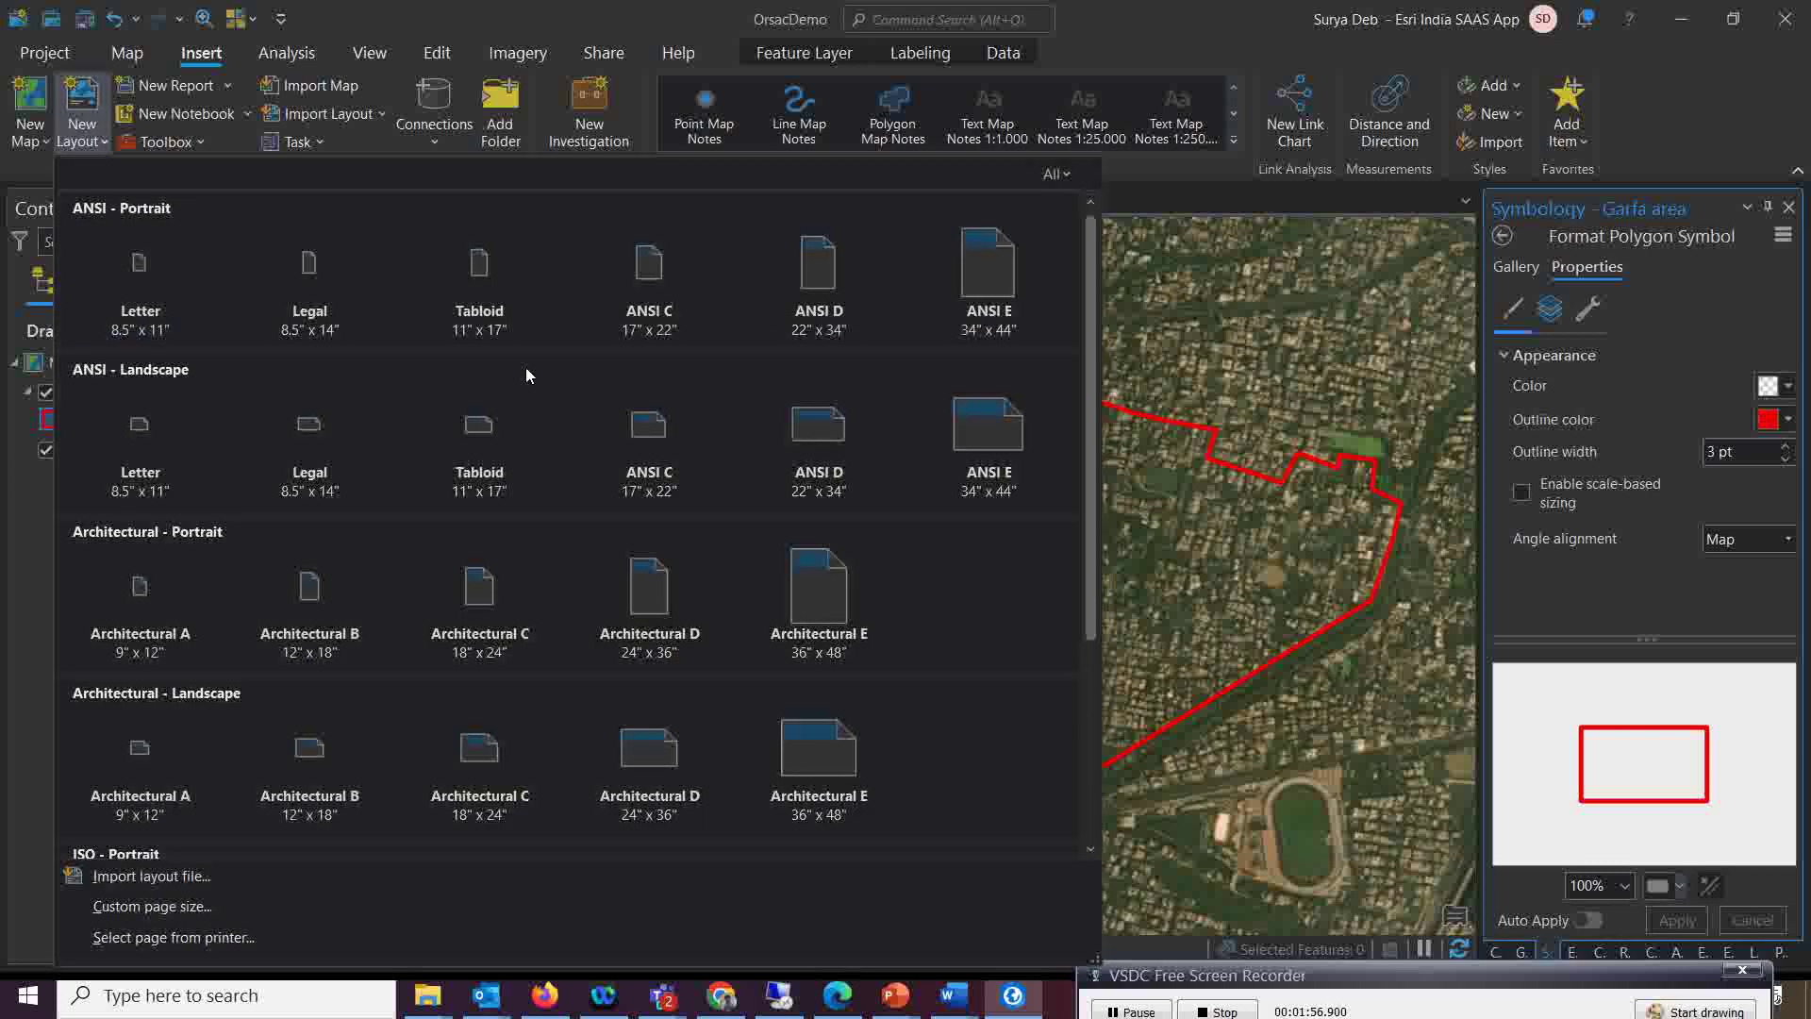
left_click(651, 467)
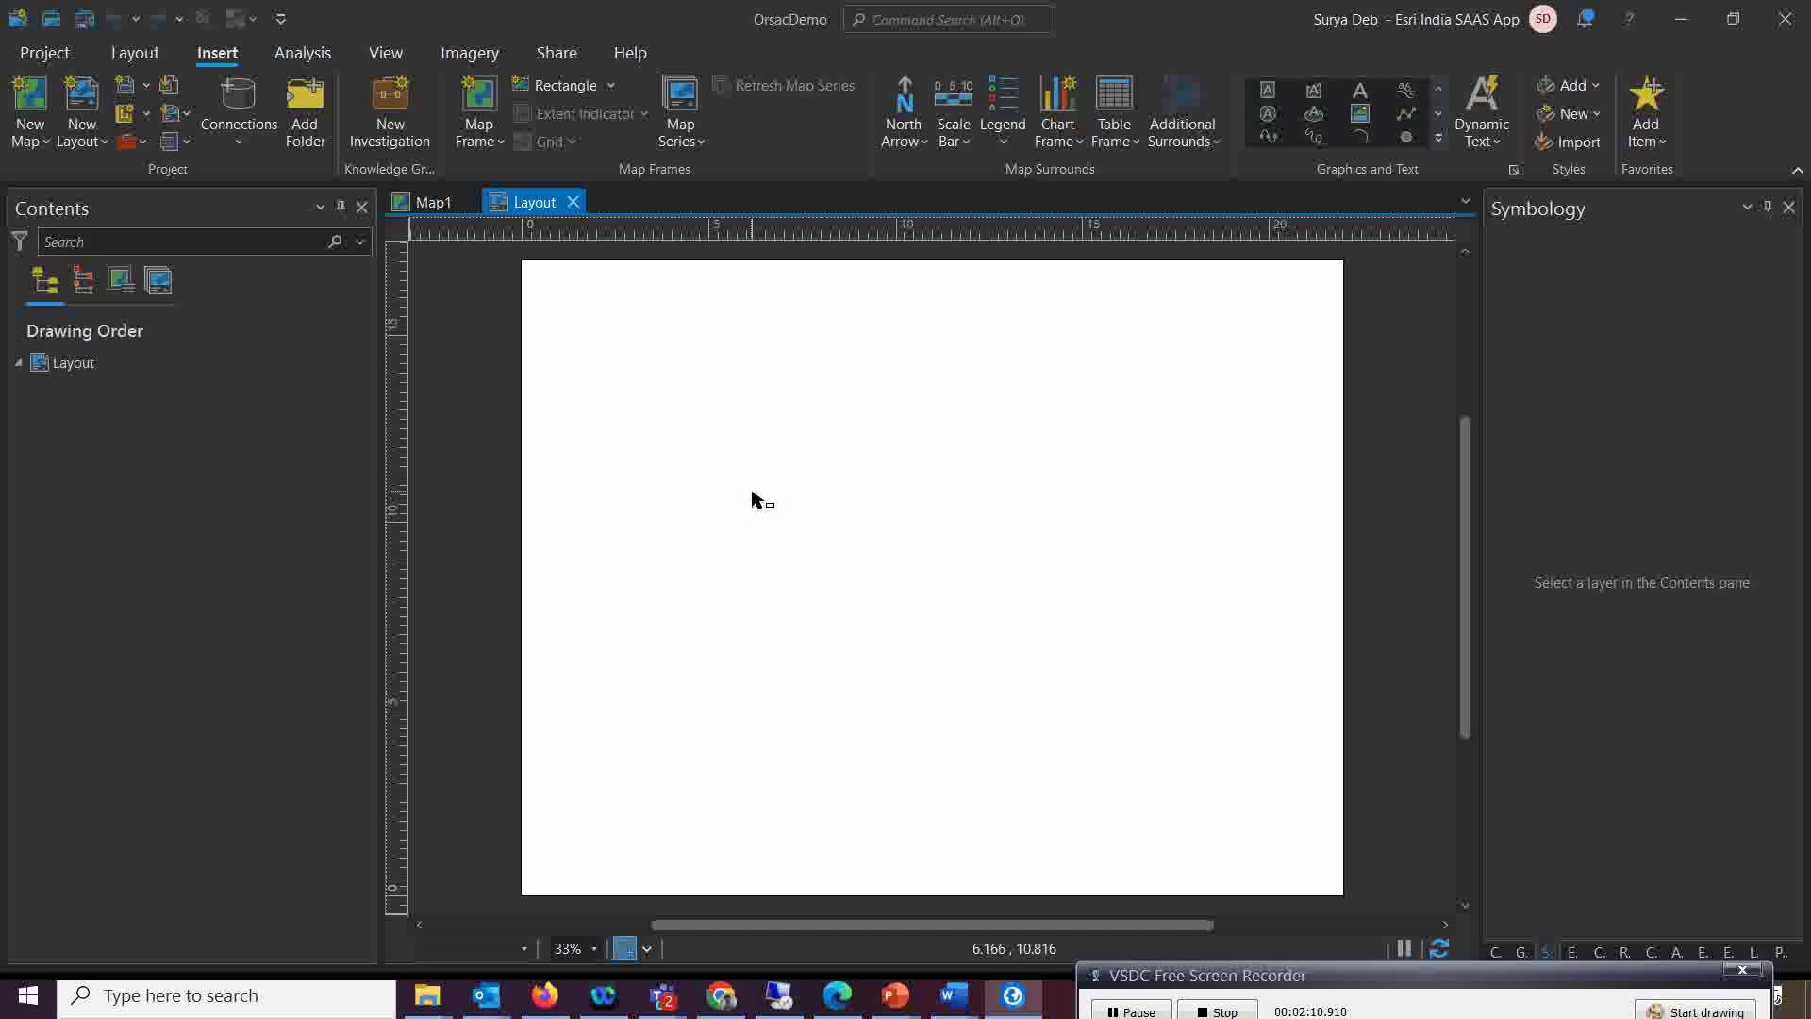
Insert a rectangular map frame of Map1 at its 1:8,655 extent, about 20 by 12 inches, leaving space below it on the page
left_click(483, 141)
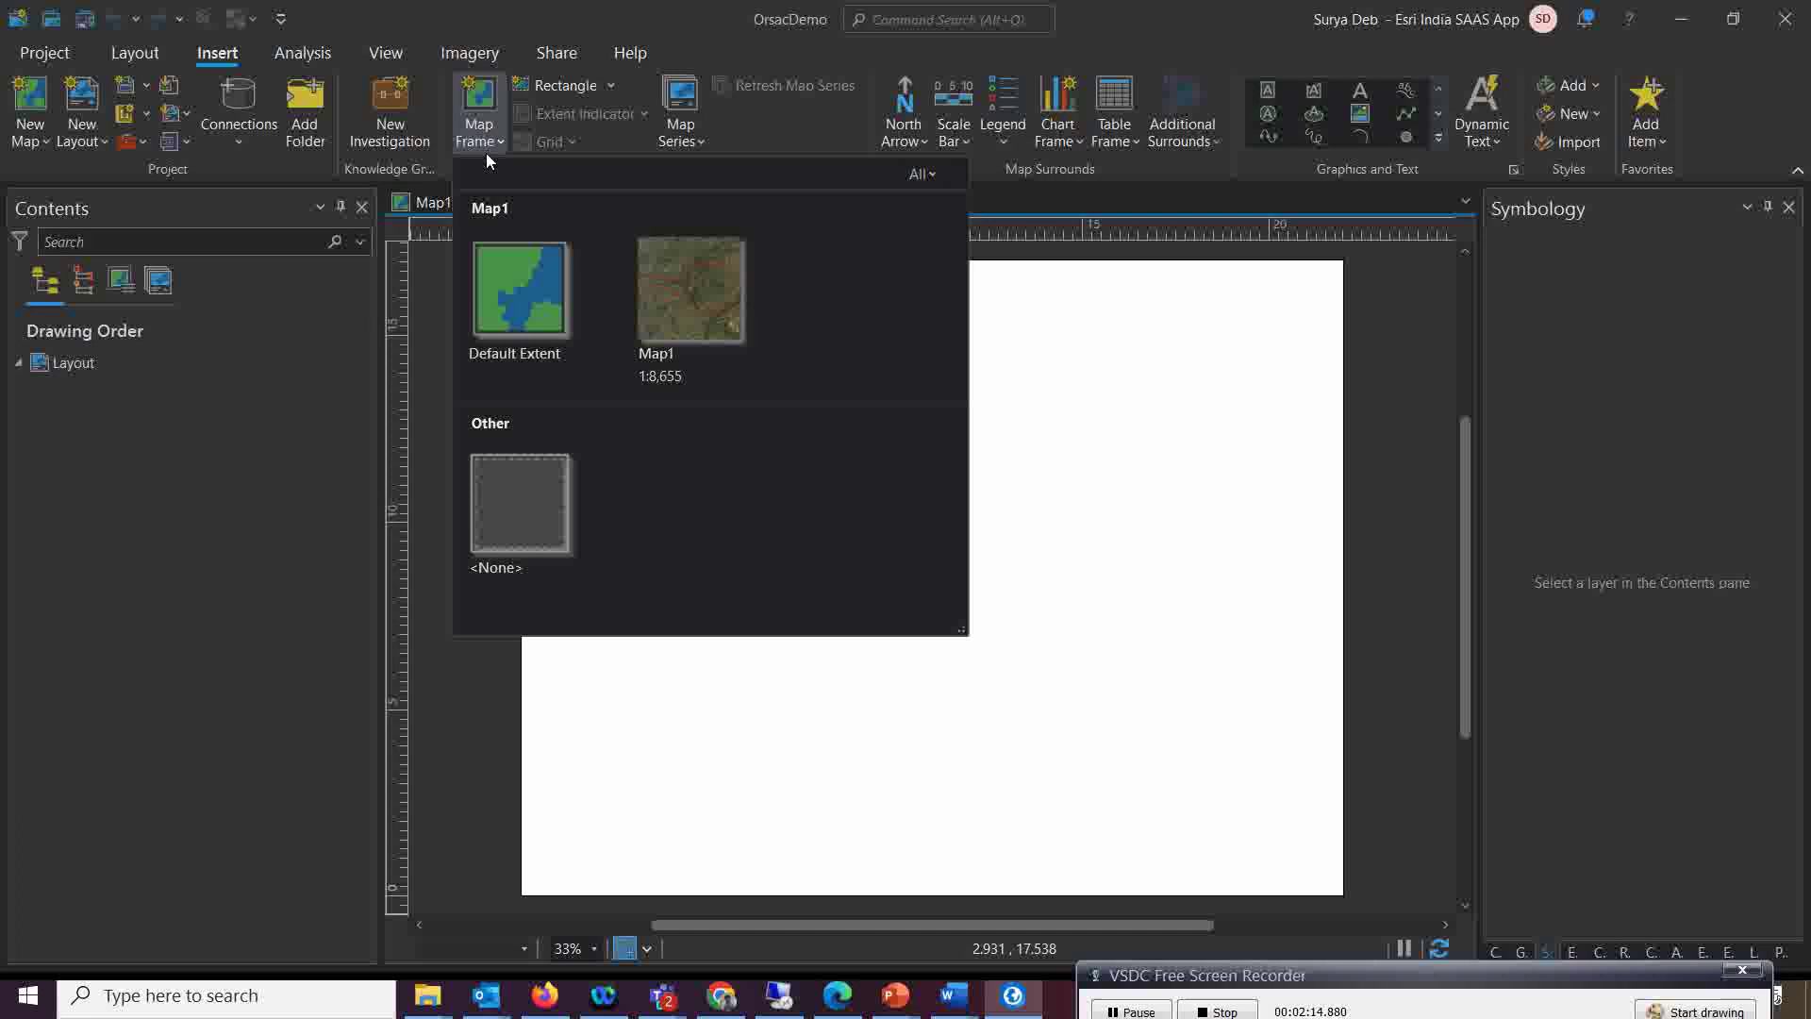
left_click(677, 292)
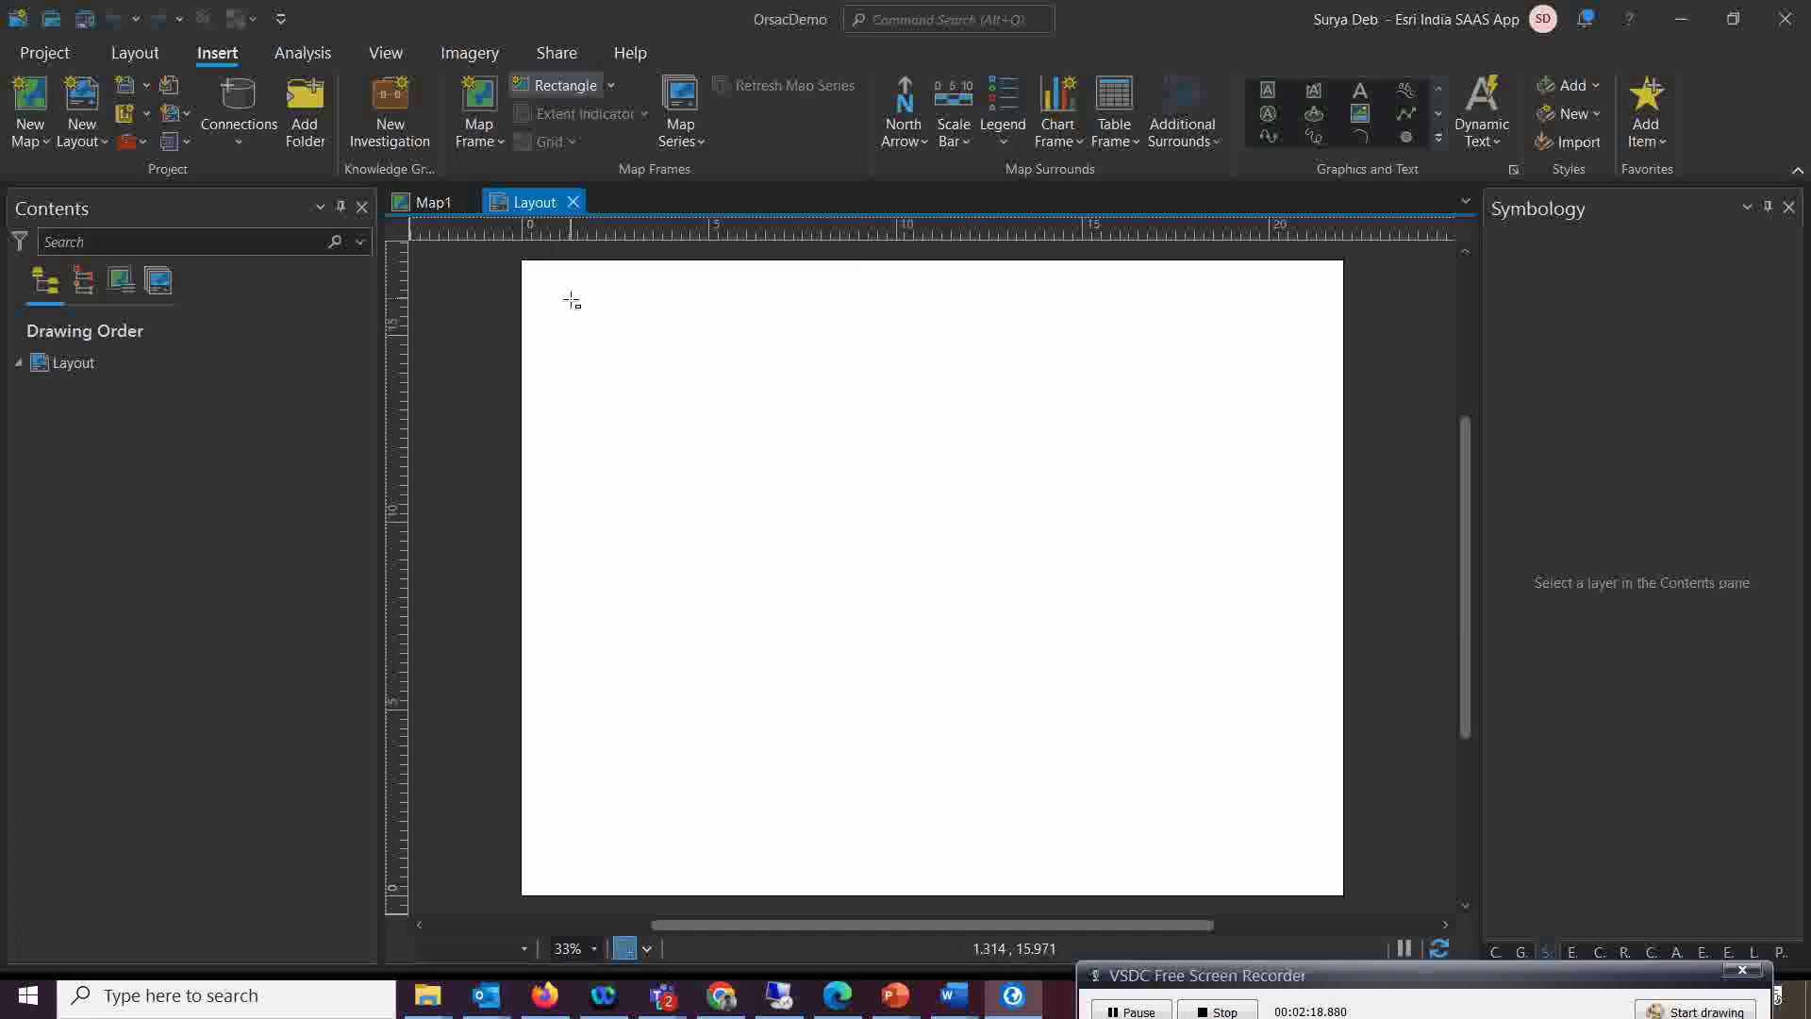
mouse_move(570, 299)
left_mouse_down()
mouse_move(1226, 739)
mouse_move(1313, 755)
left_mouse_up()
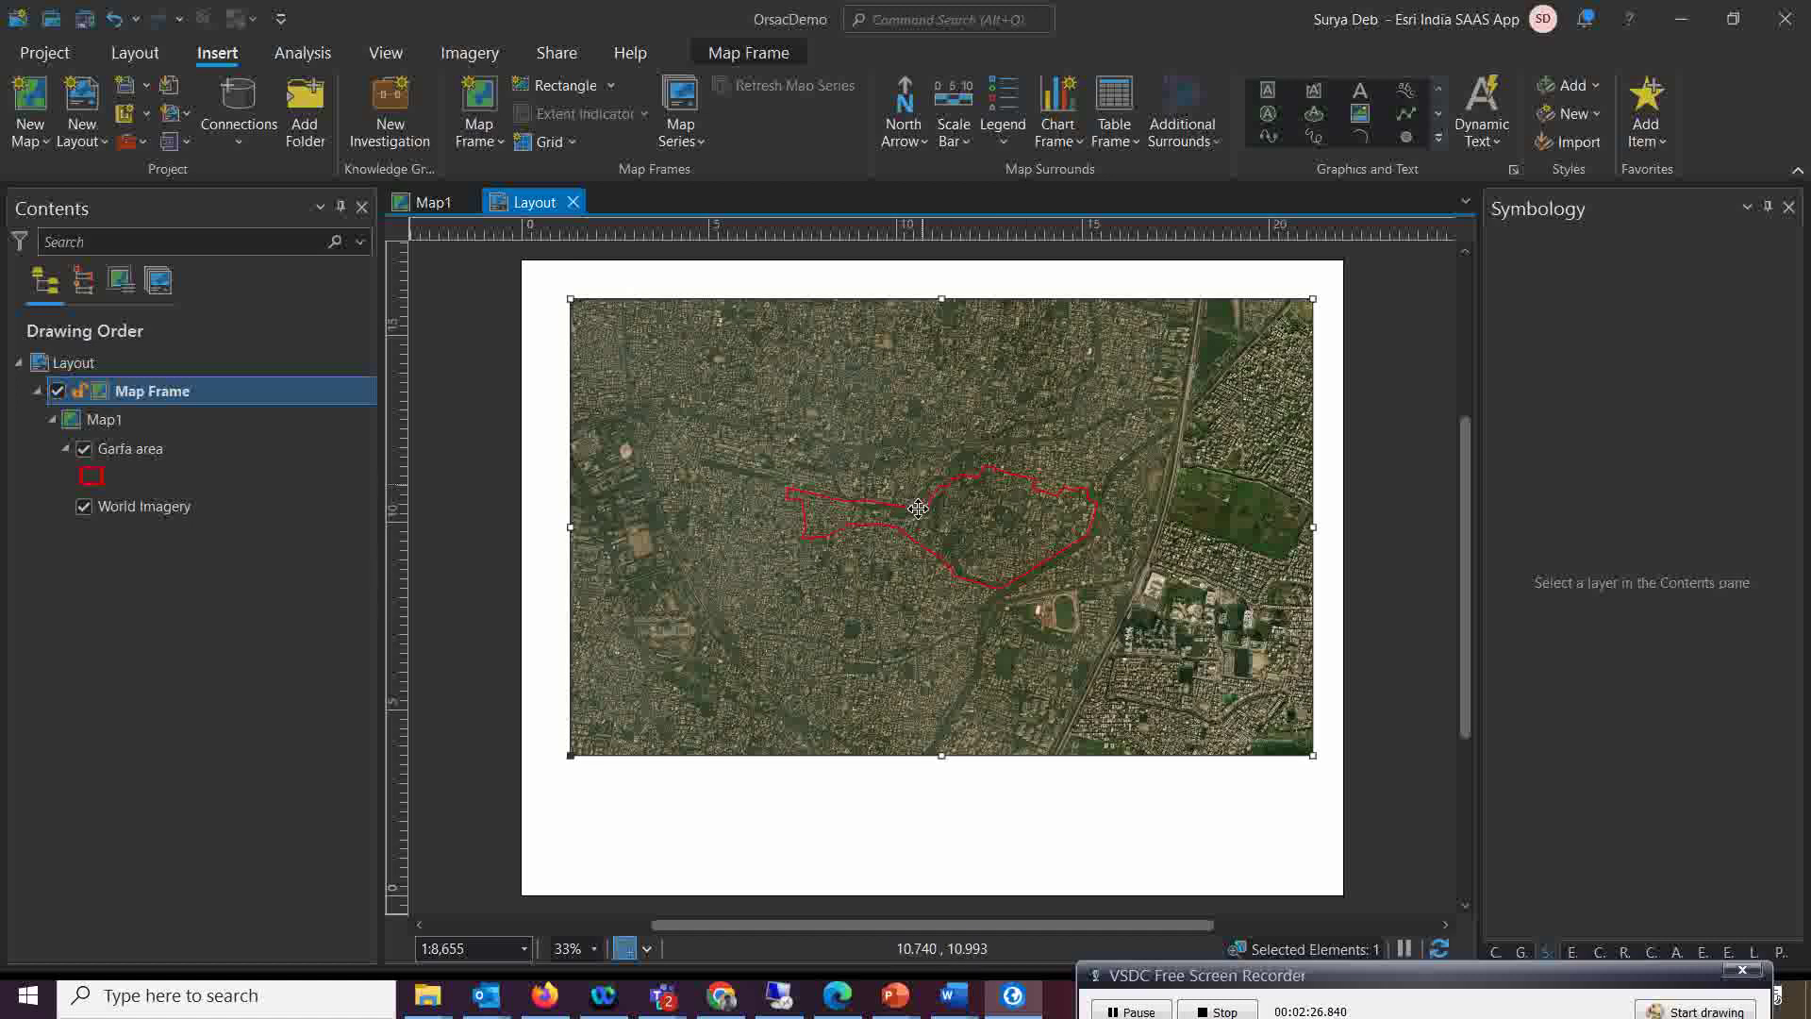
Zoom the layout's map frame to the extent of the Garfa area layer
left_click(150, 450)
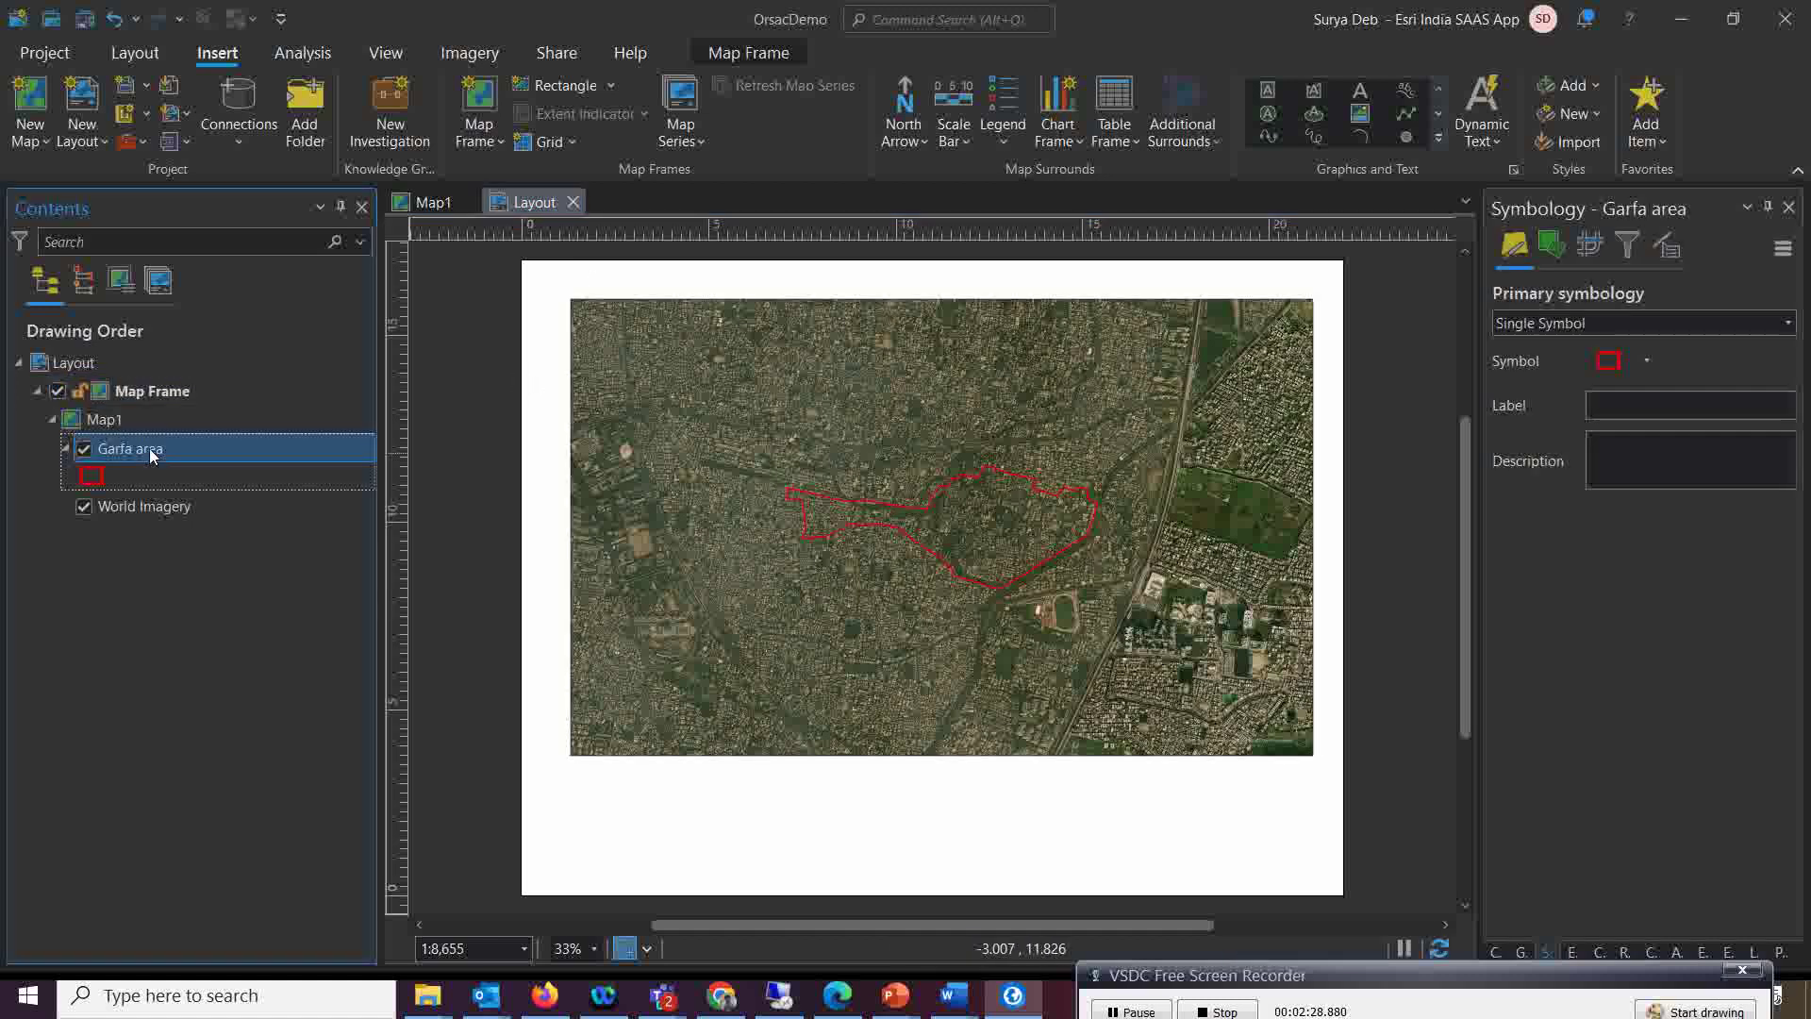
right_click(150, 450)
left_click(213, 513)
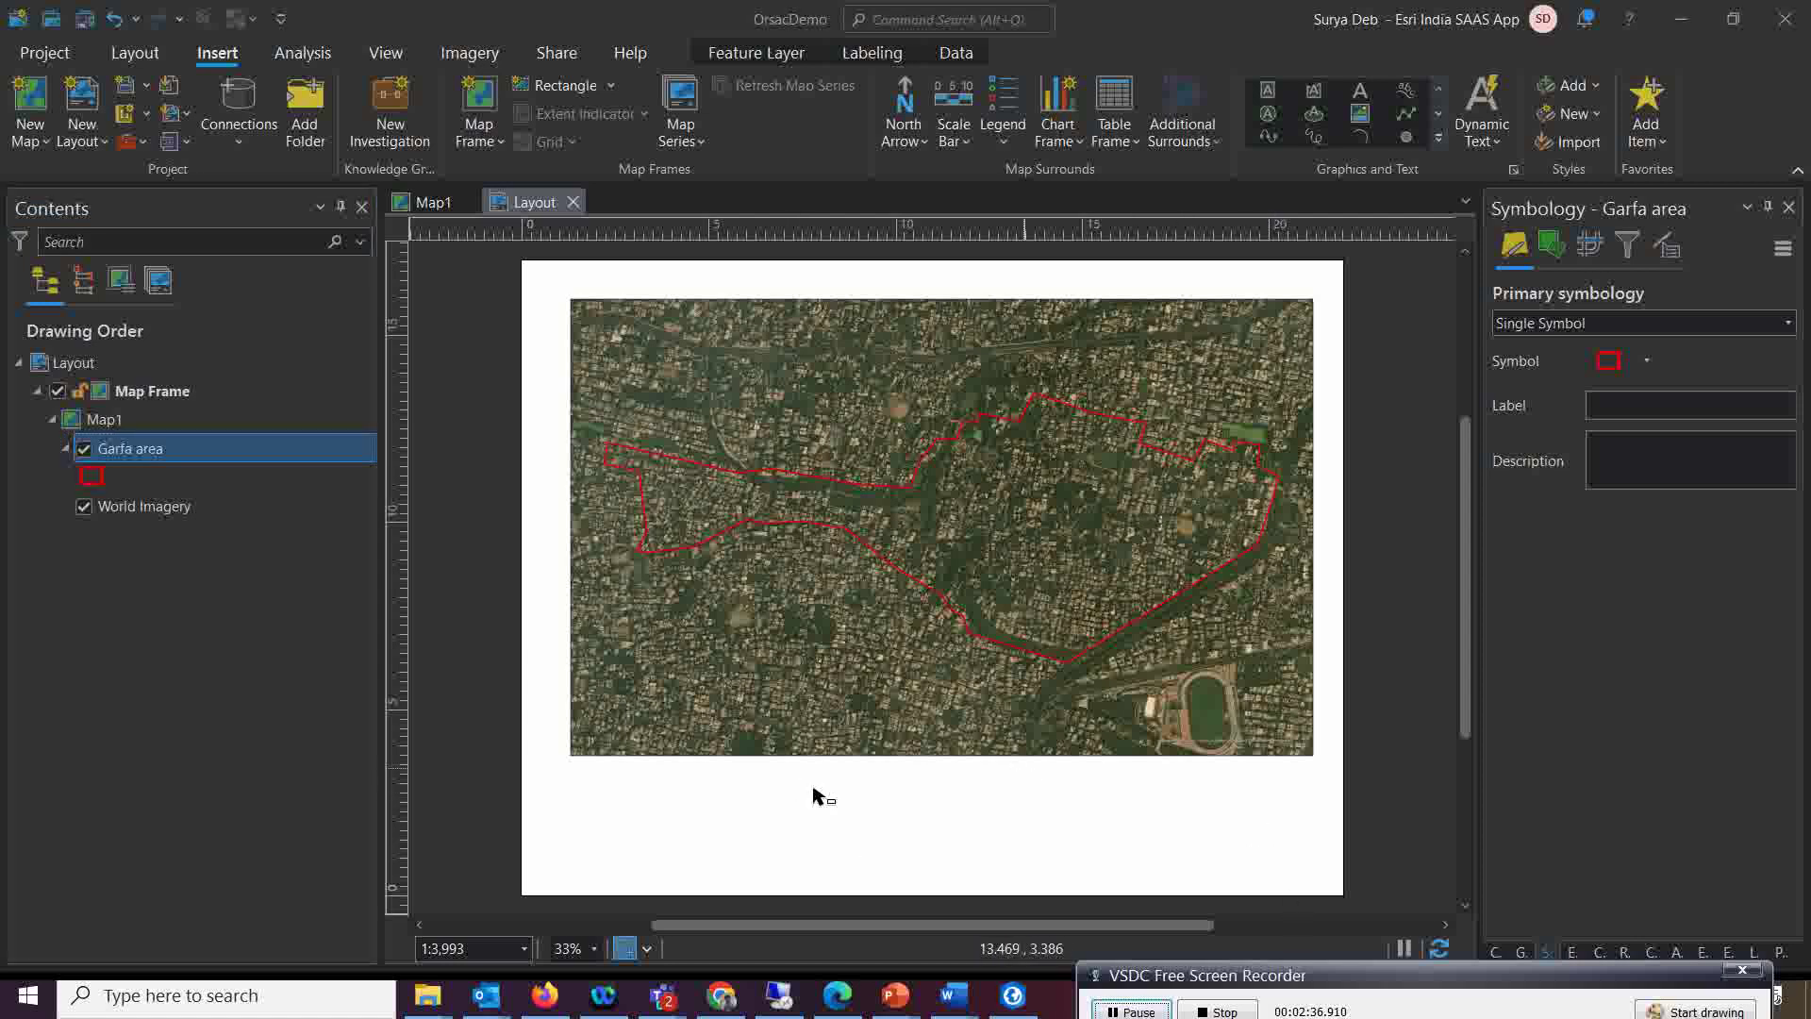
Insert a rectangular text element about 20 by 2.5 inches beneath the map frame, matching the frame's width
left_click(1266, 87)
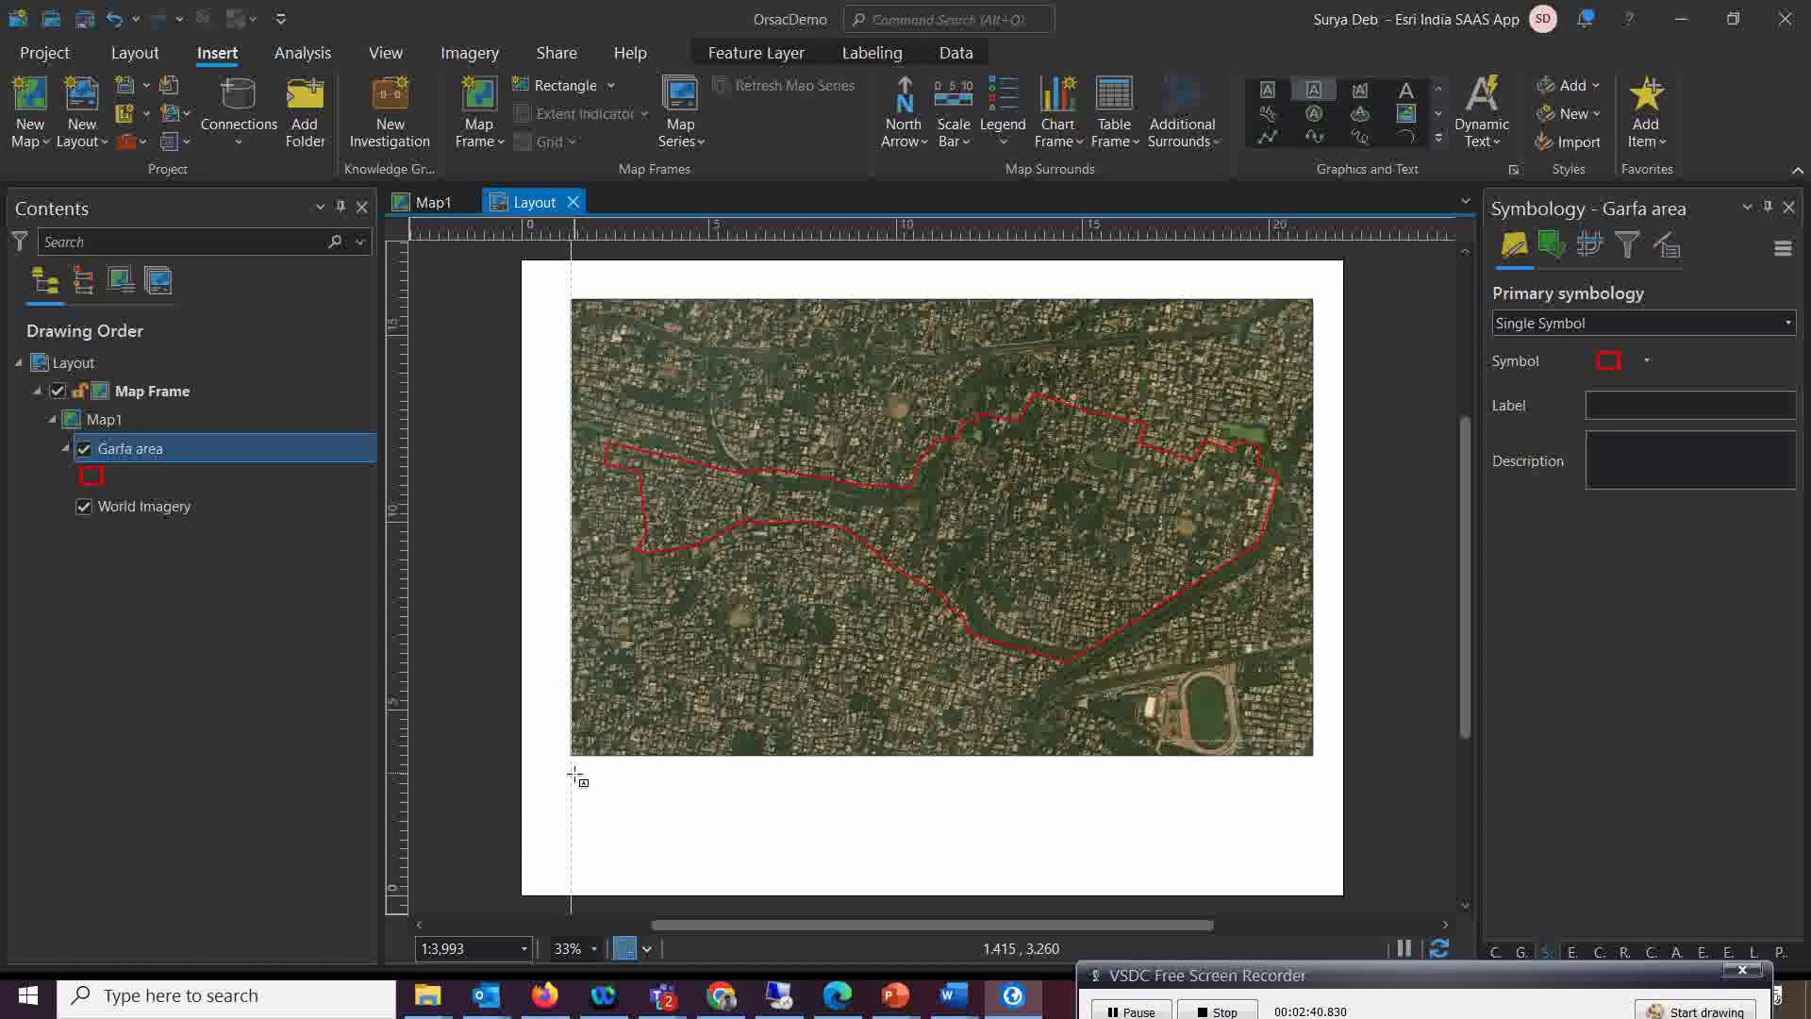
left_click_drag(569, 769, 1312, 862)
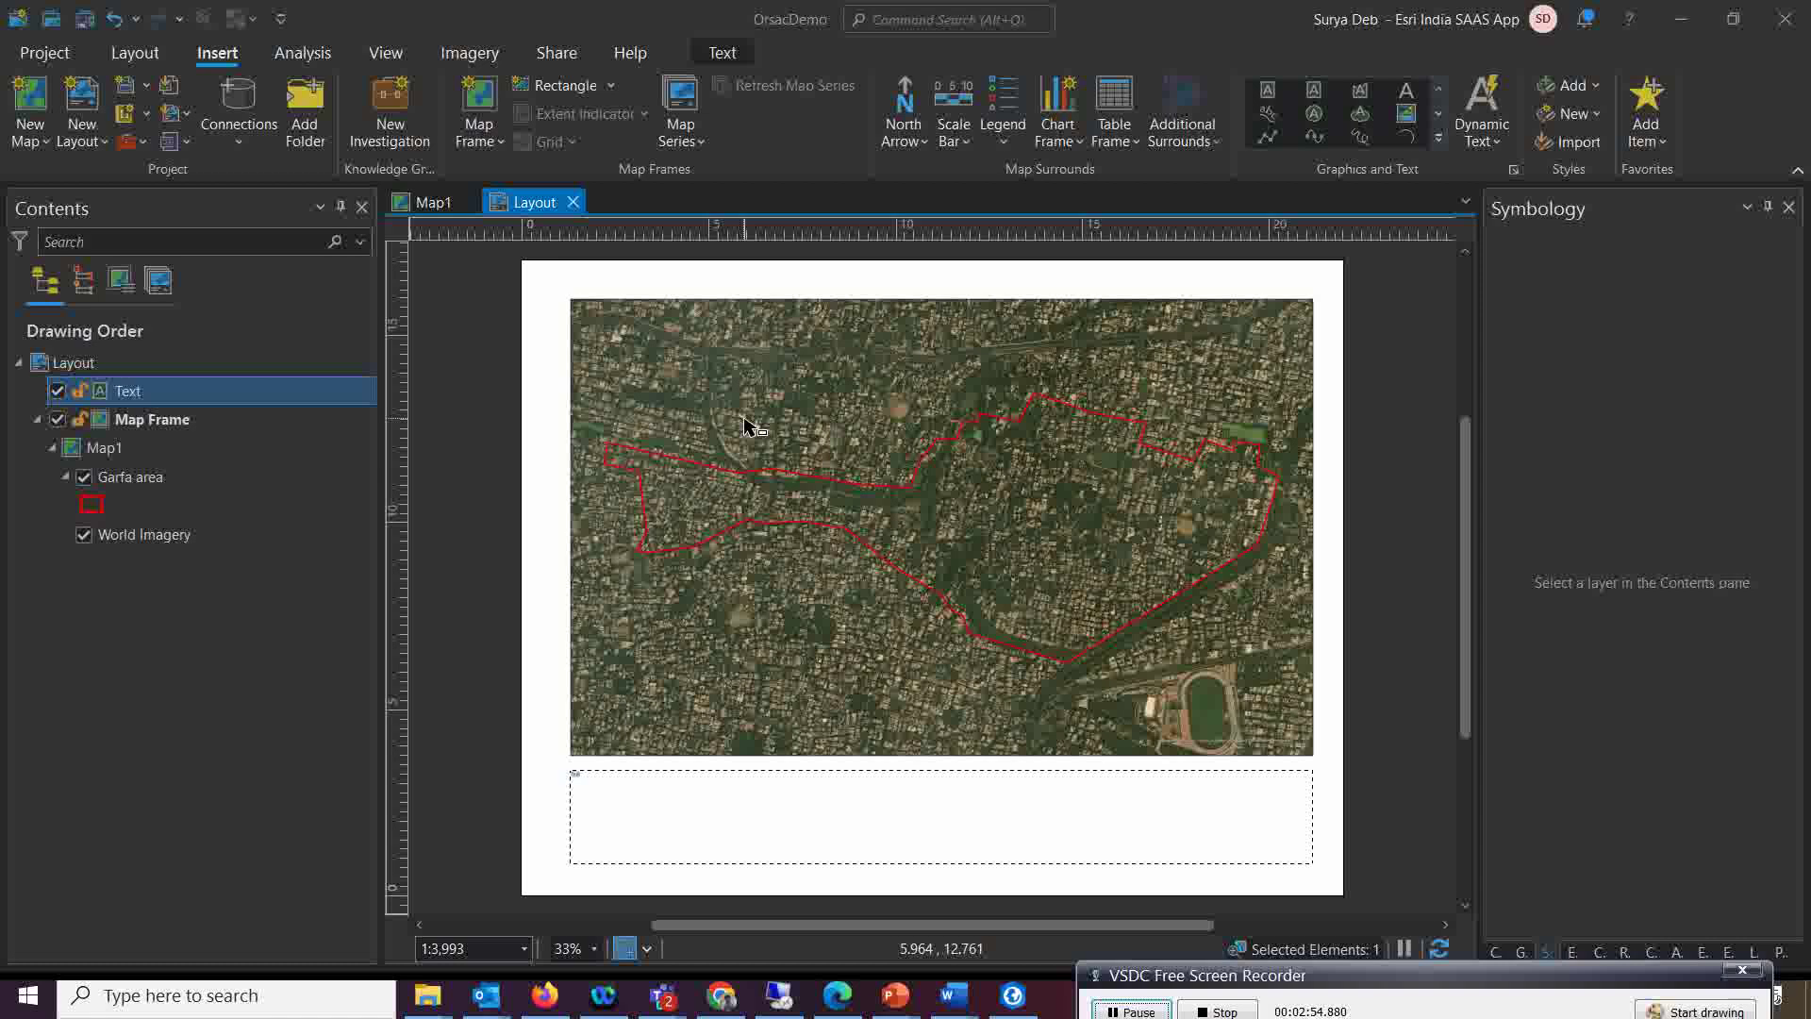
Set the scale of the layout's map frame to 1:500
left_click(481, 950)
left_click(475, 949)
left_click_drag(475, 950, 433, 952)
type("5")
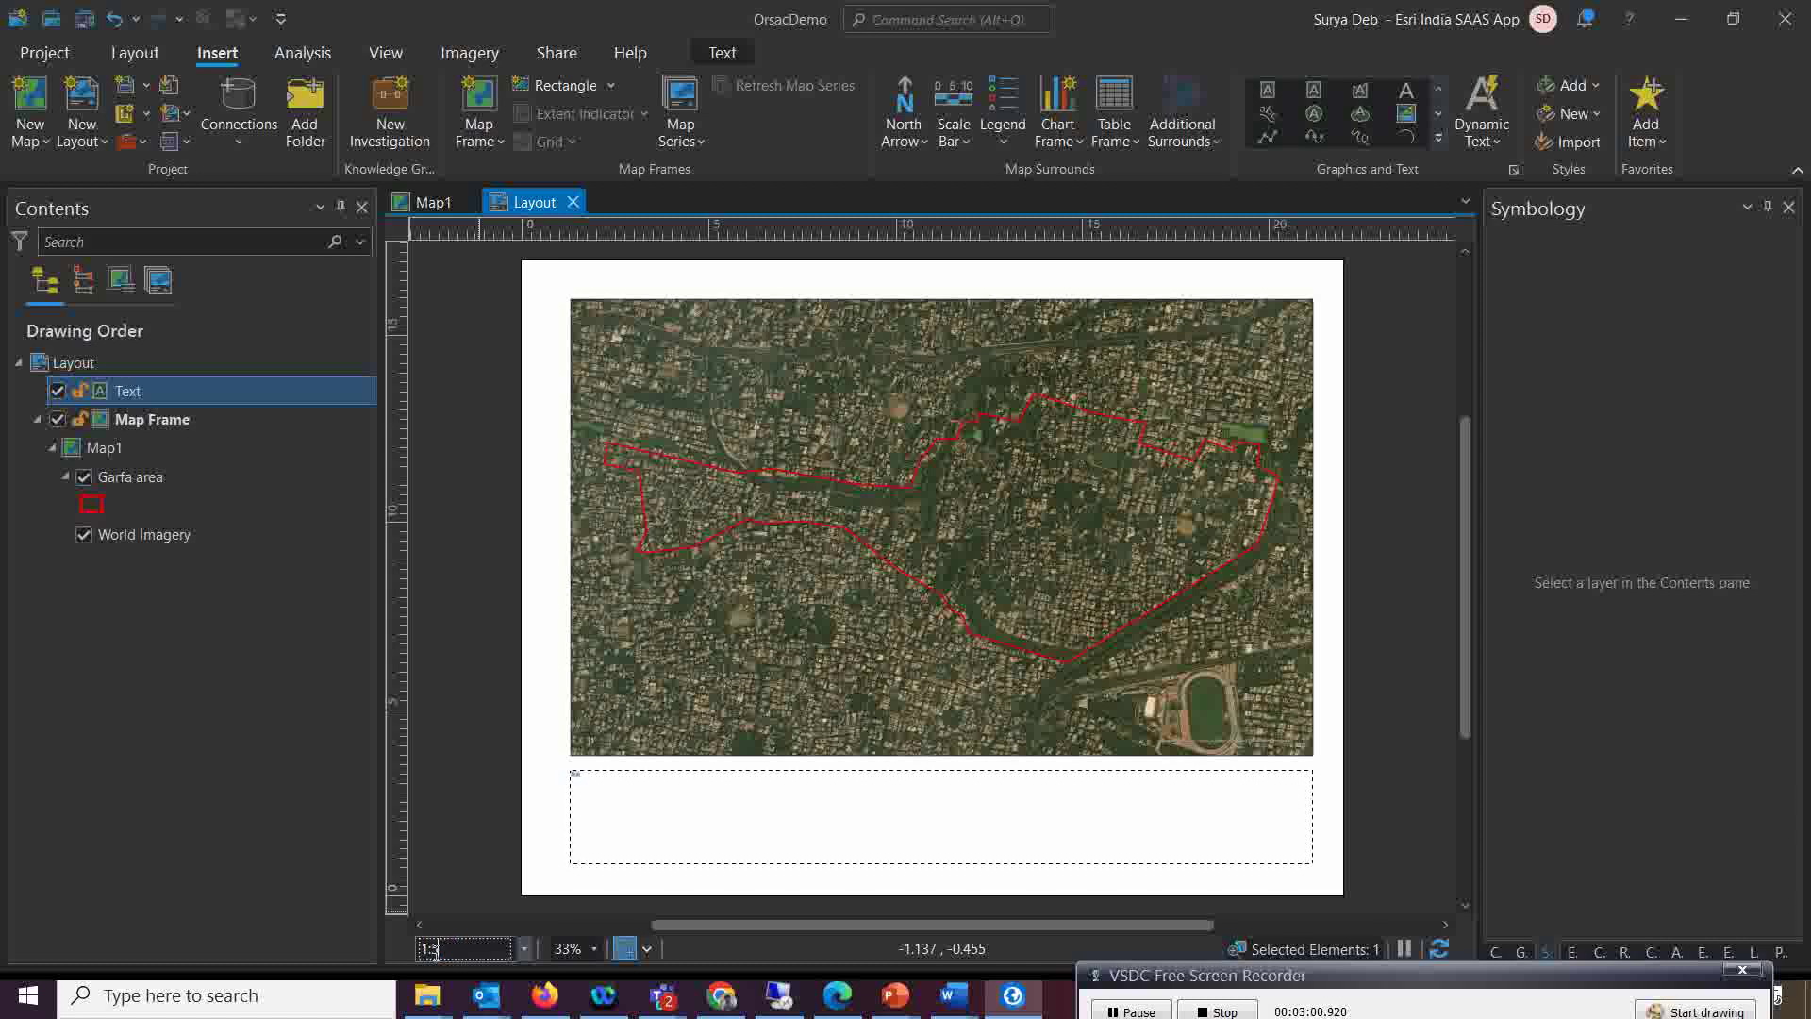
type("00")
key("Return")
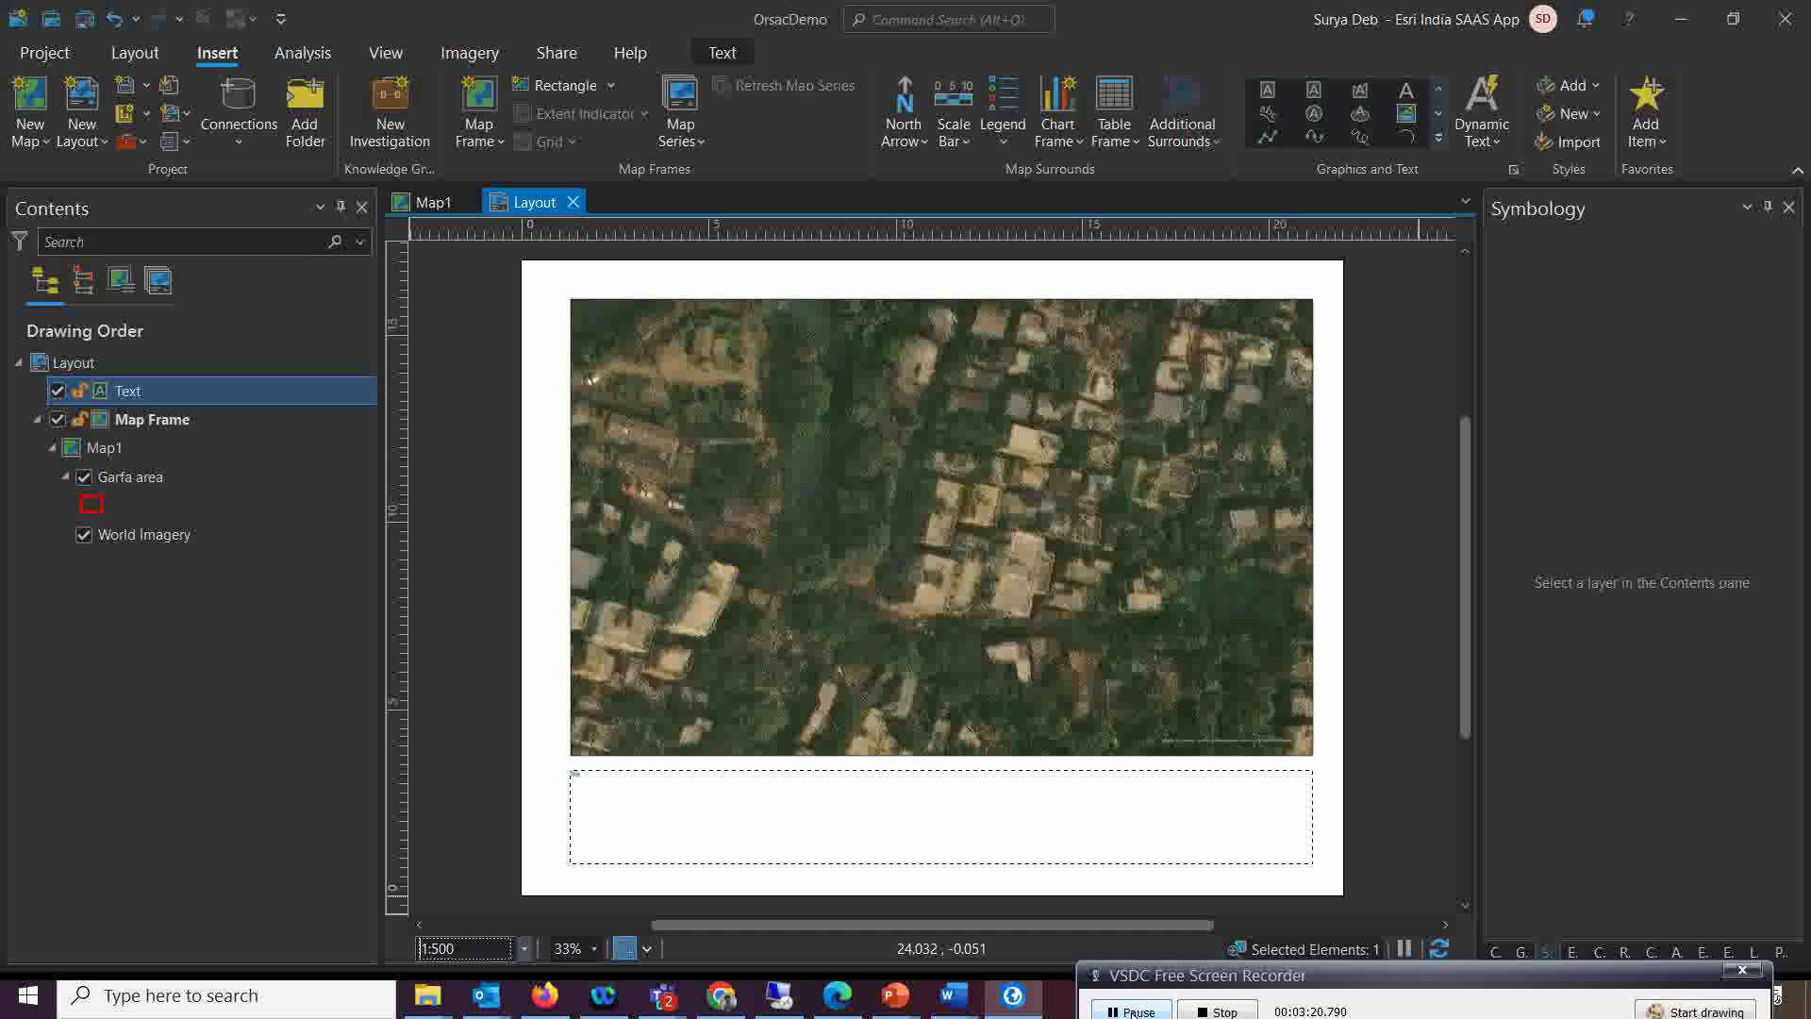
left_click(150, 364)
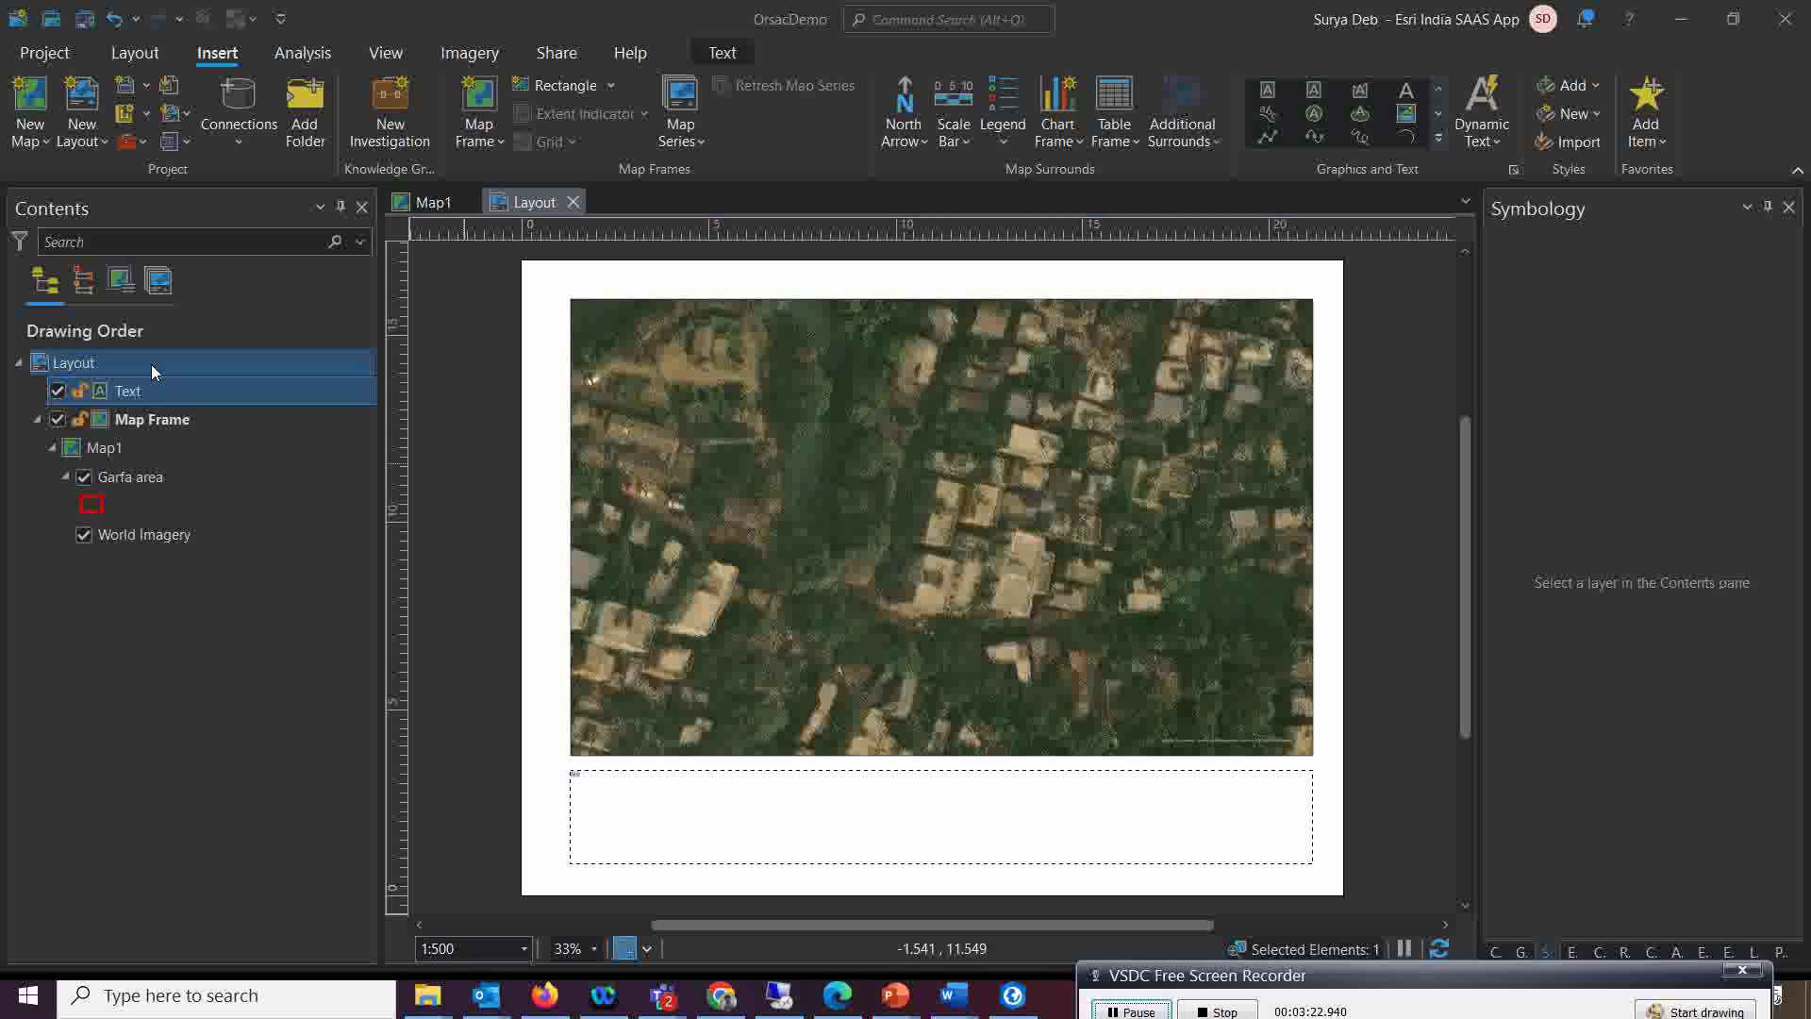
left_click(151, 390)
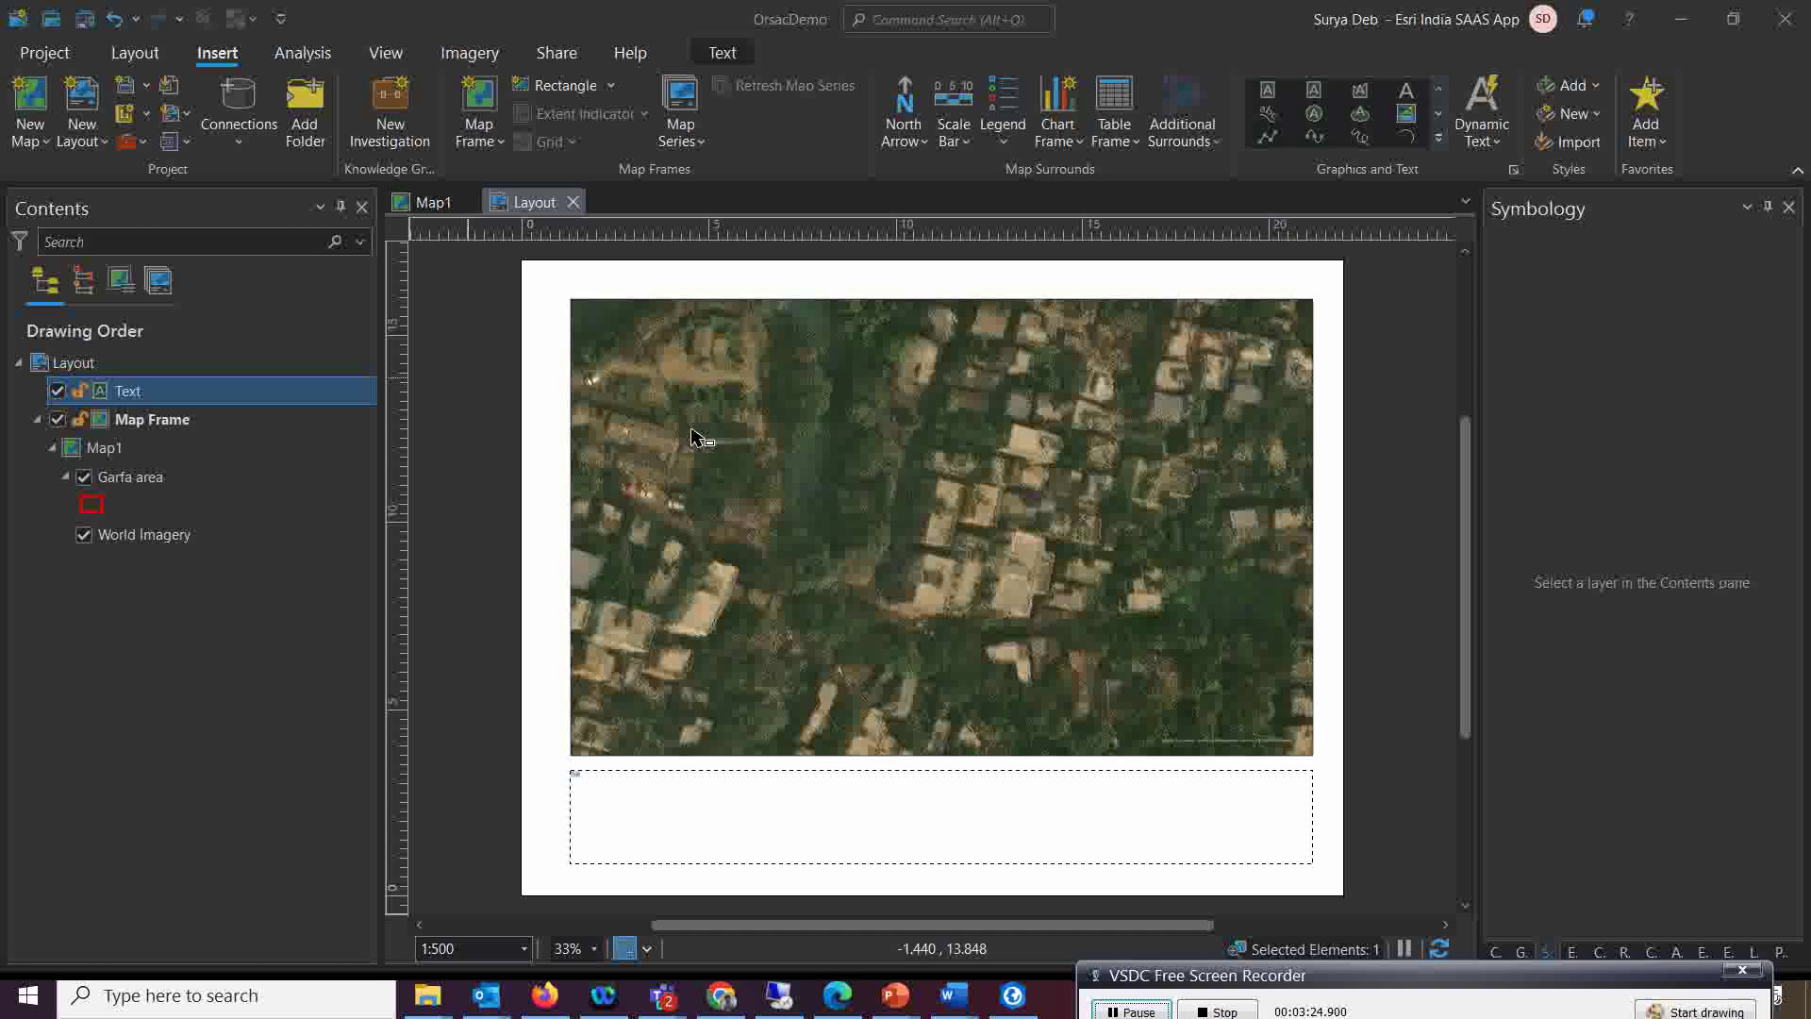
Open the Grid Index Features geoprocessing tool and set Garfa area as its input features
left_click(301, 53)
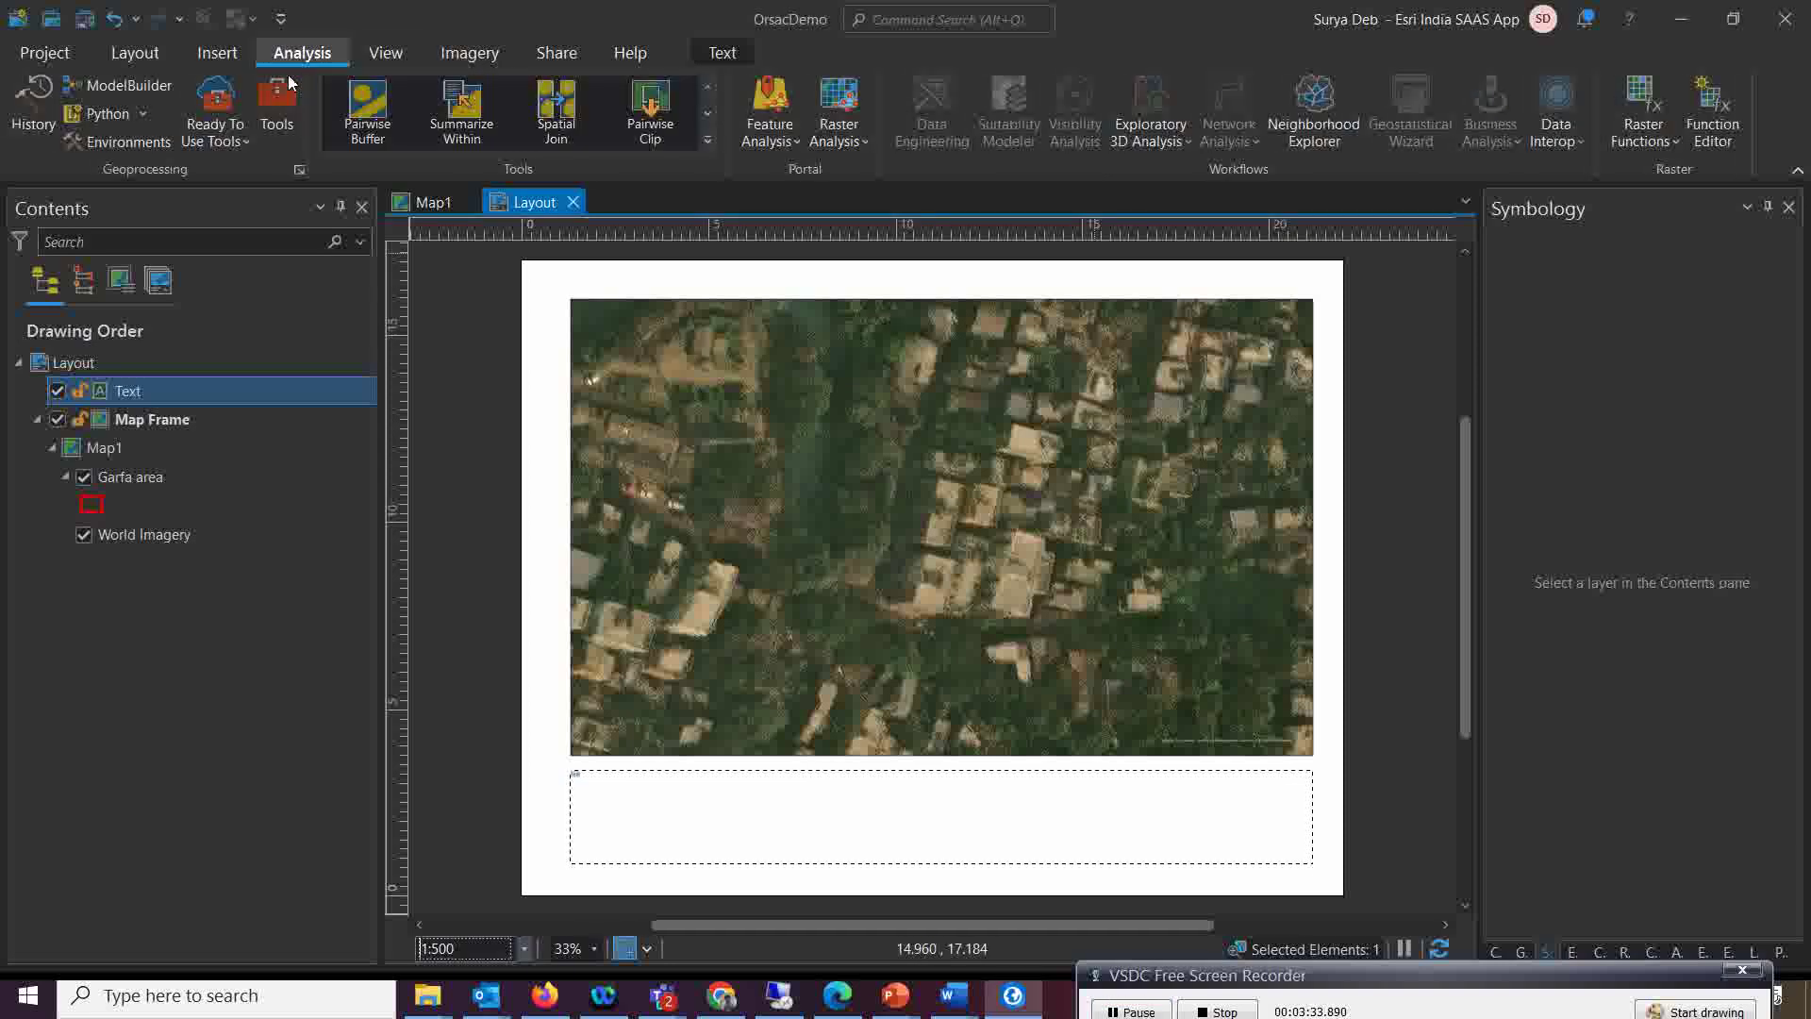
left_click(279, 137)
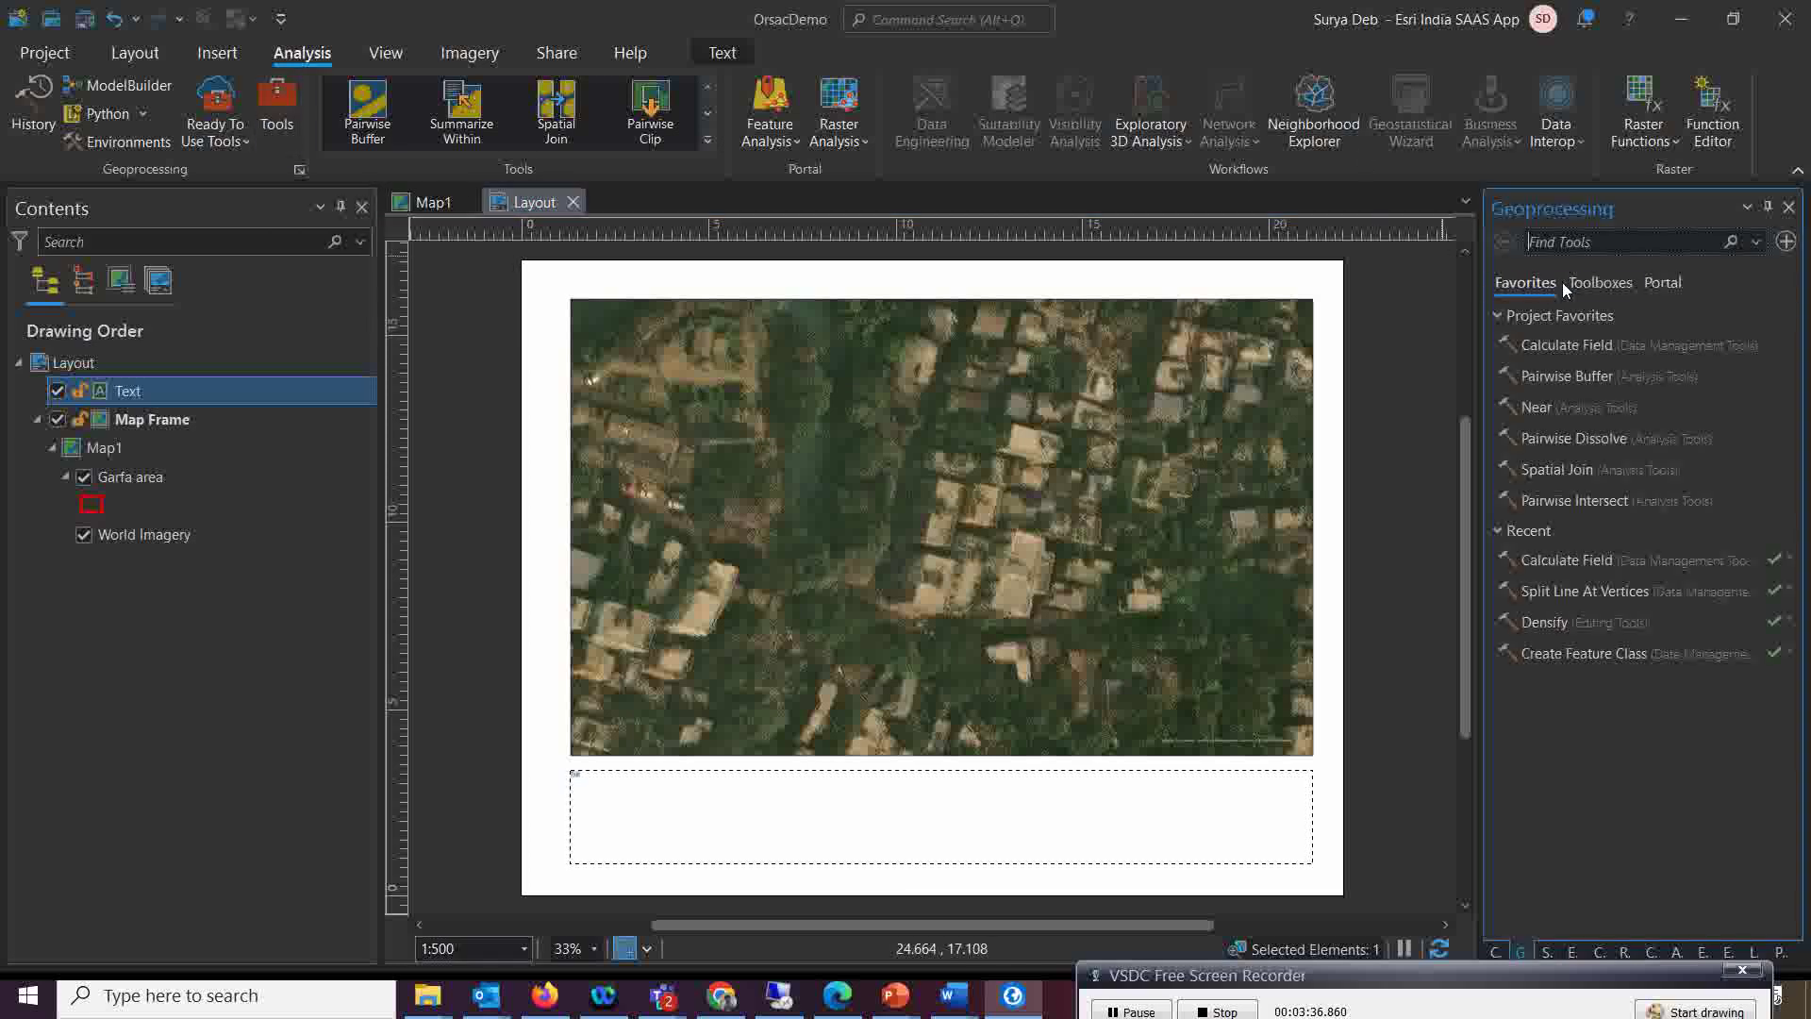
left_click(1595, 285)
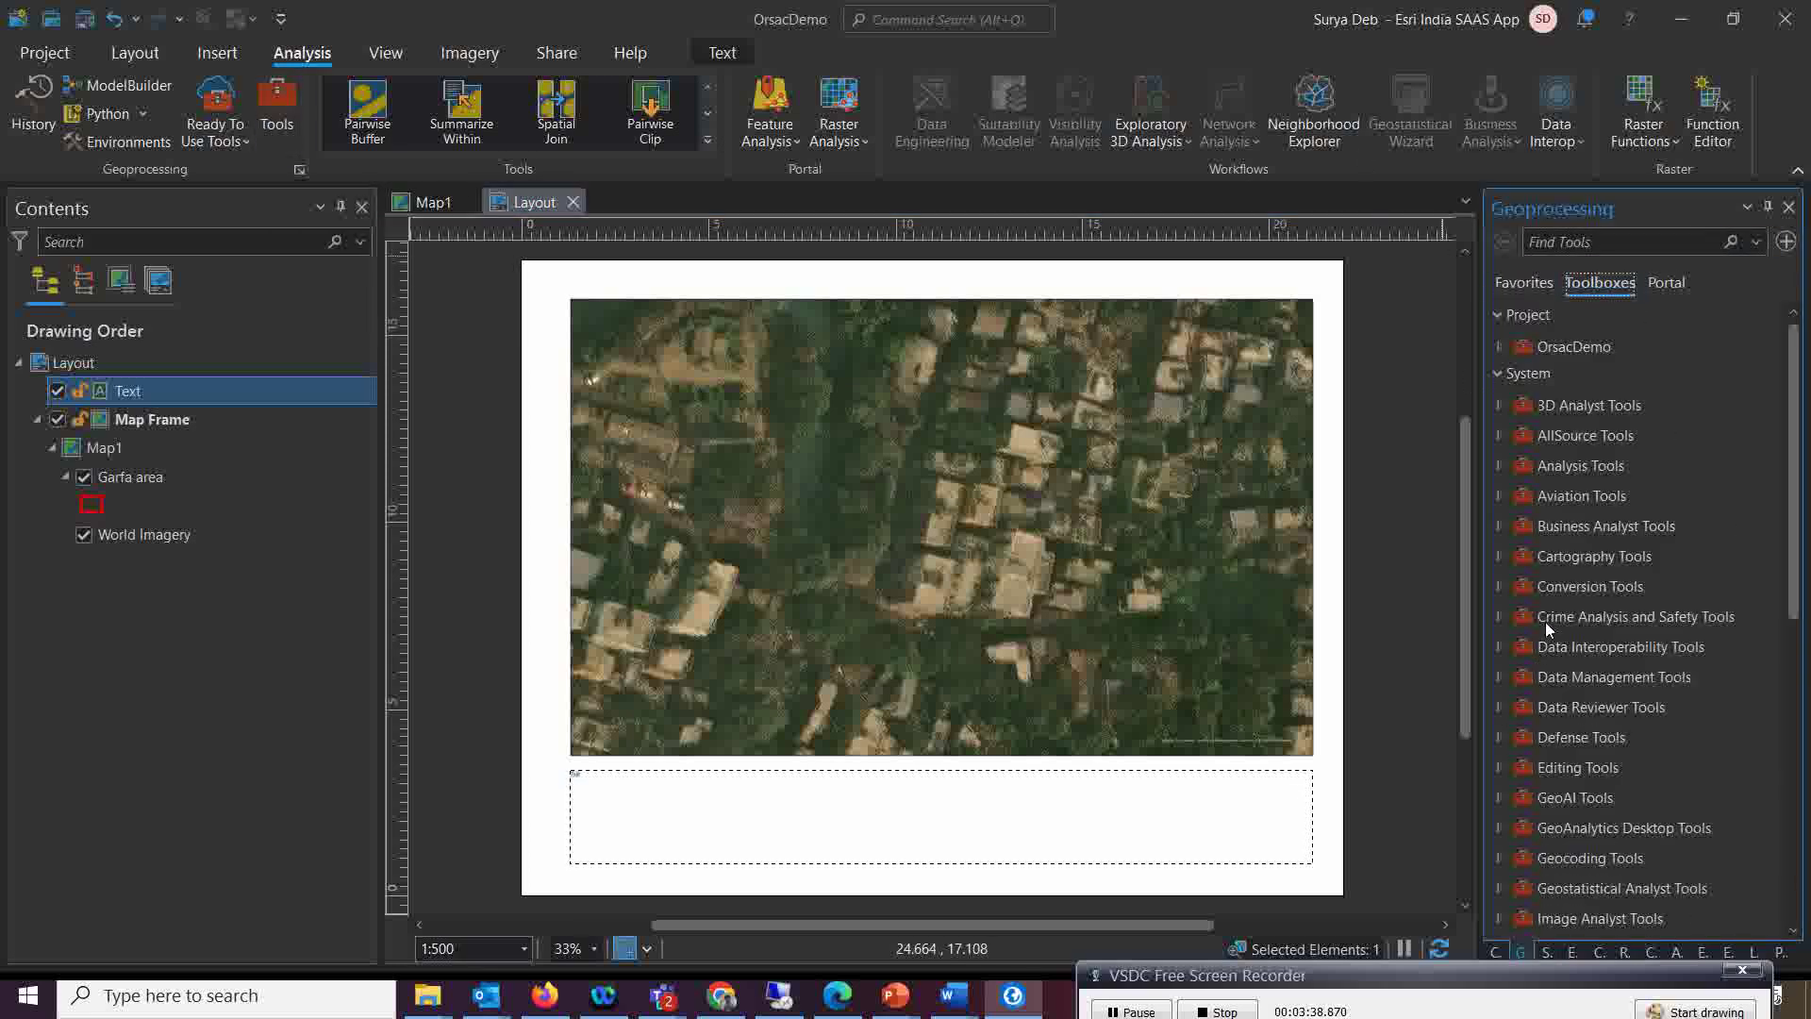
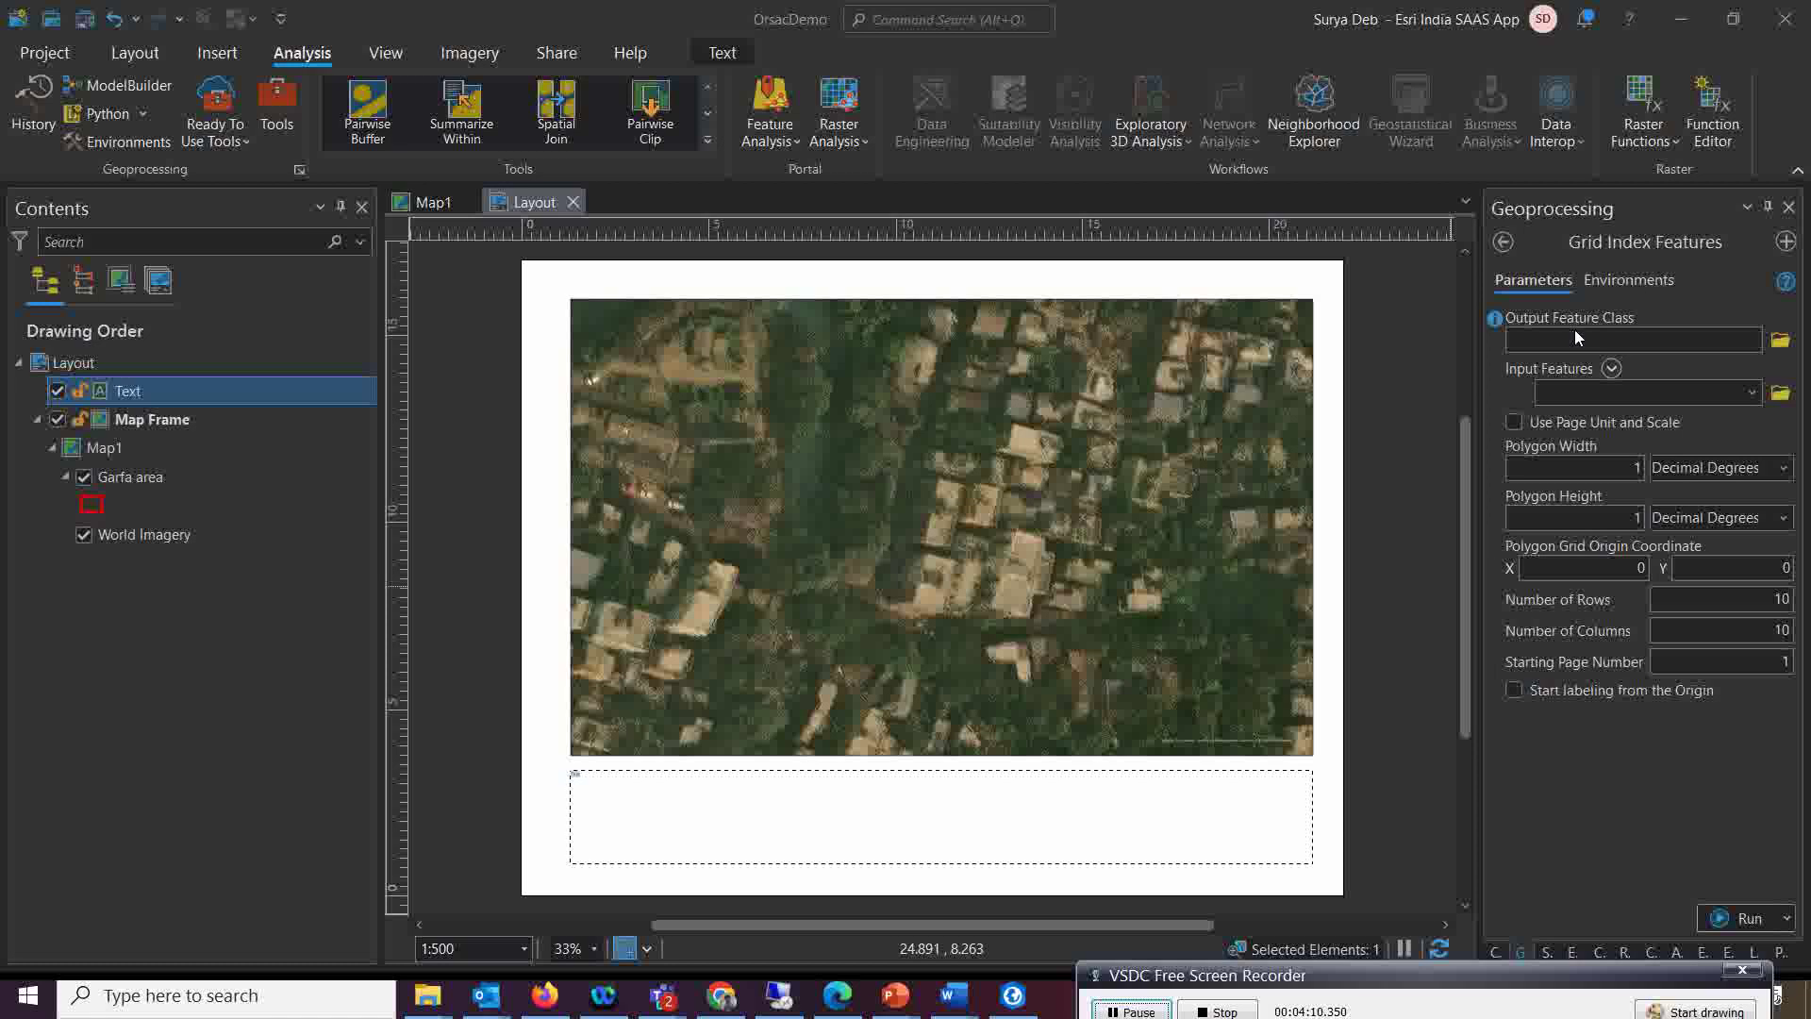
left_click(1670, 390)
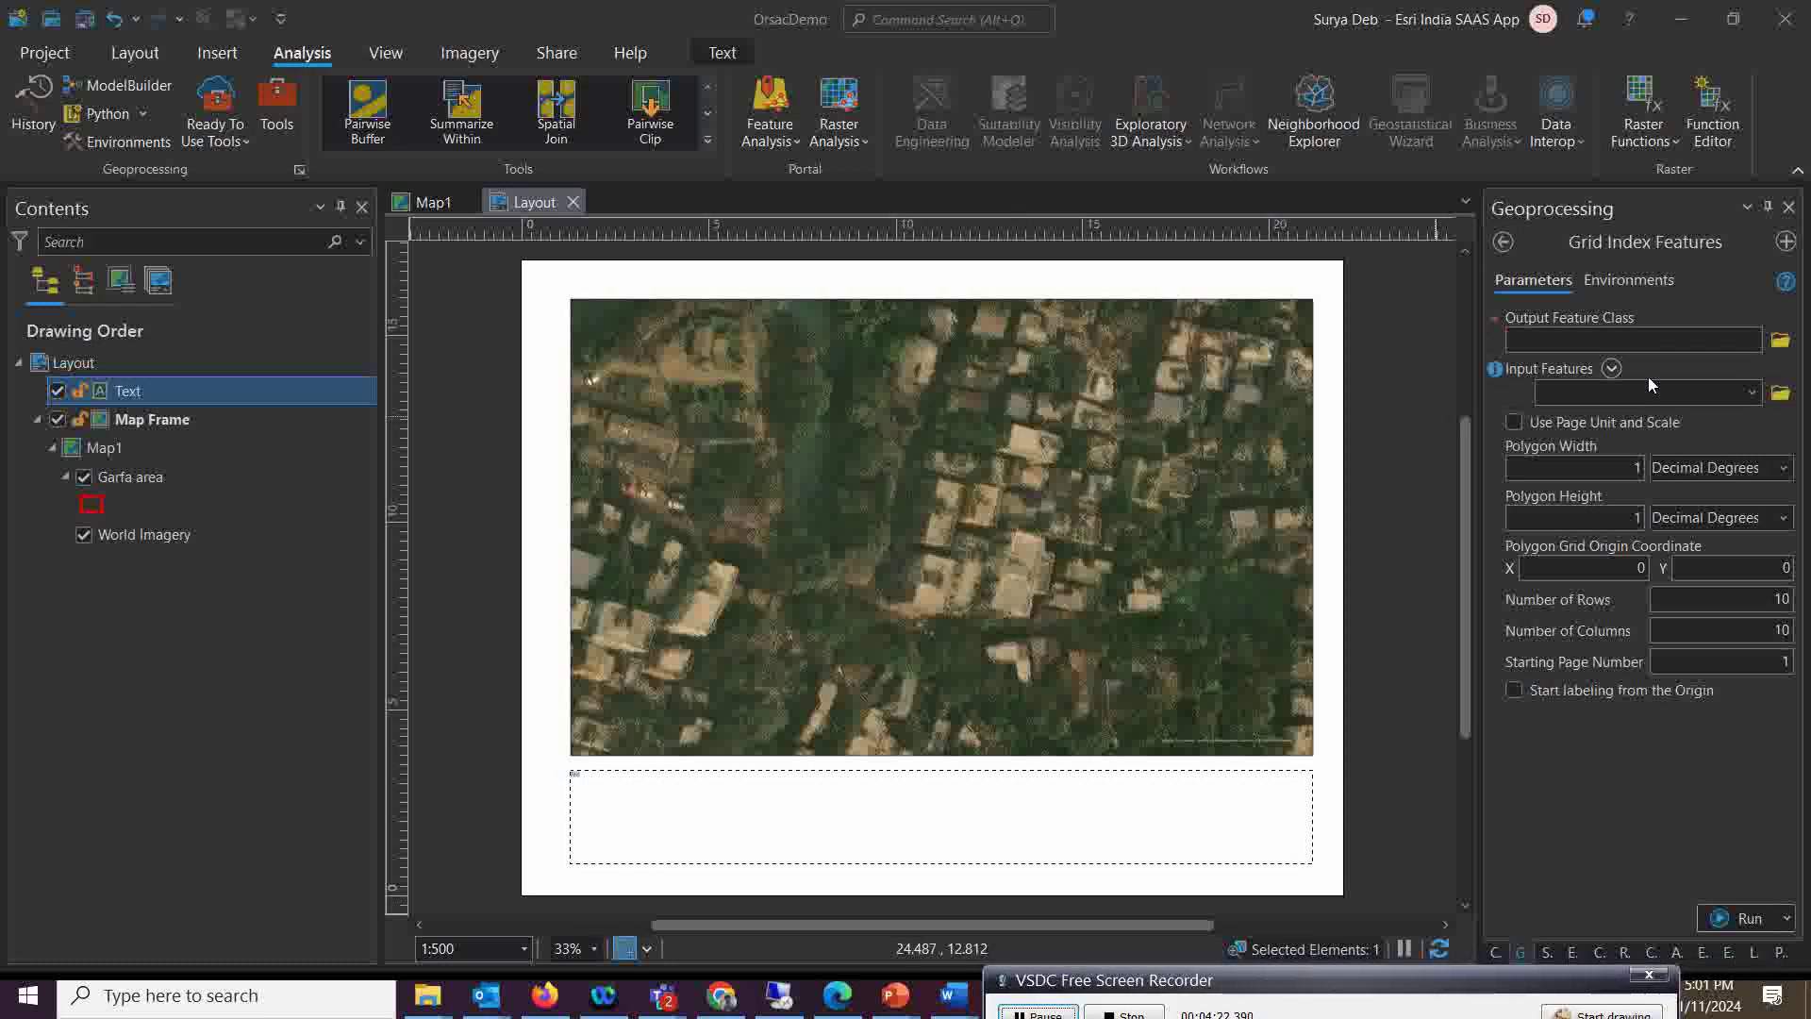
left_click(1753, 394)
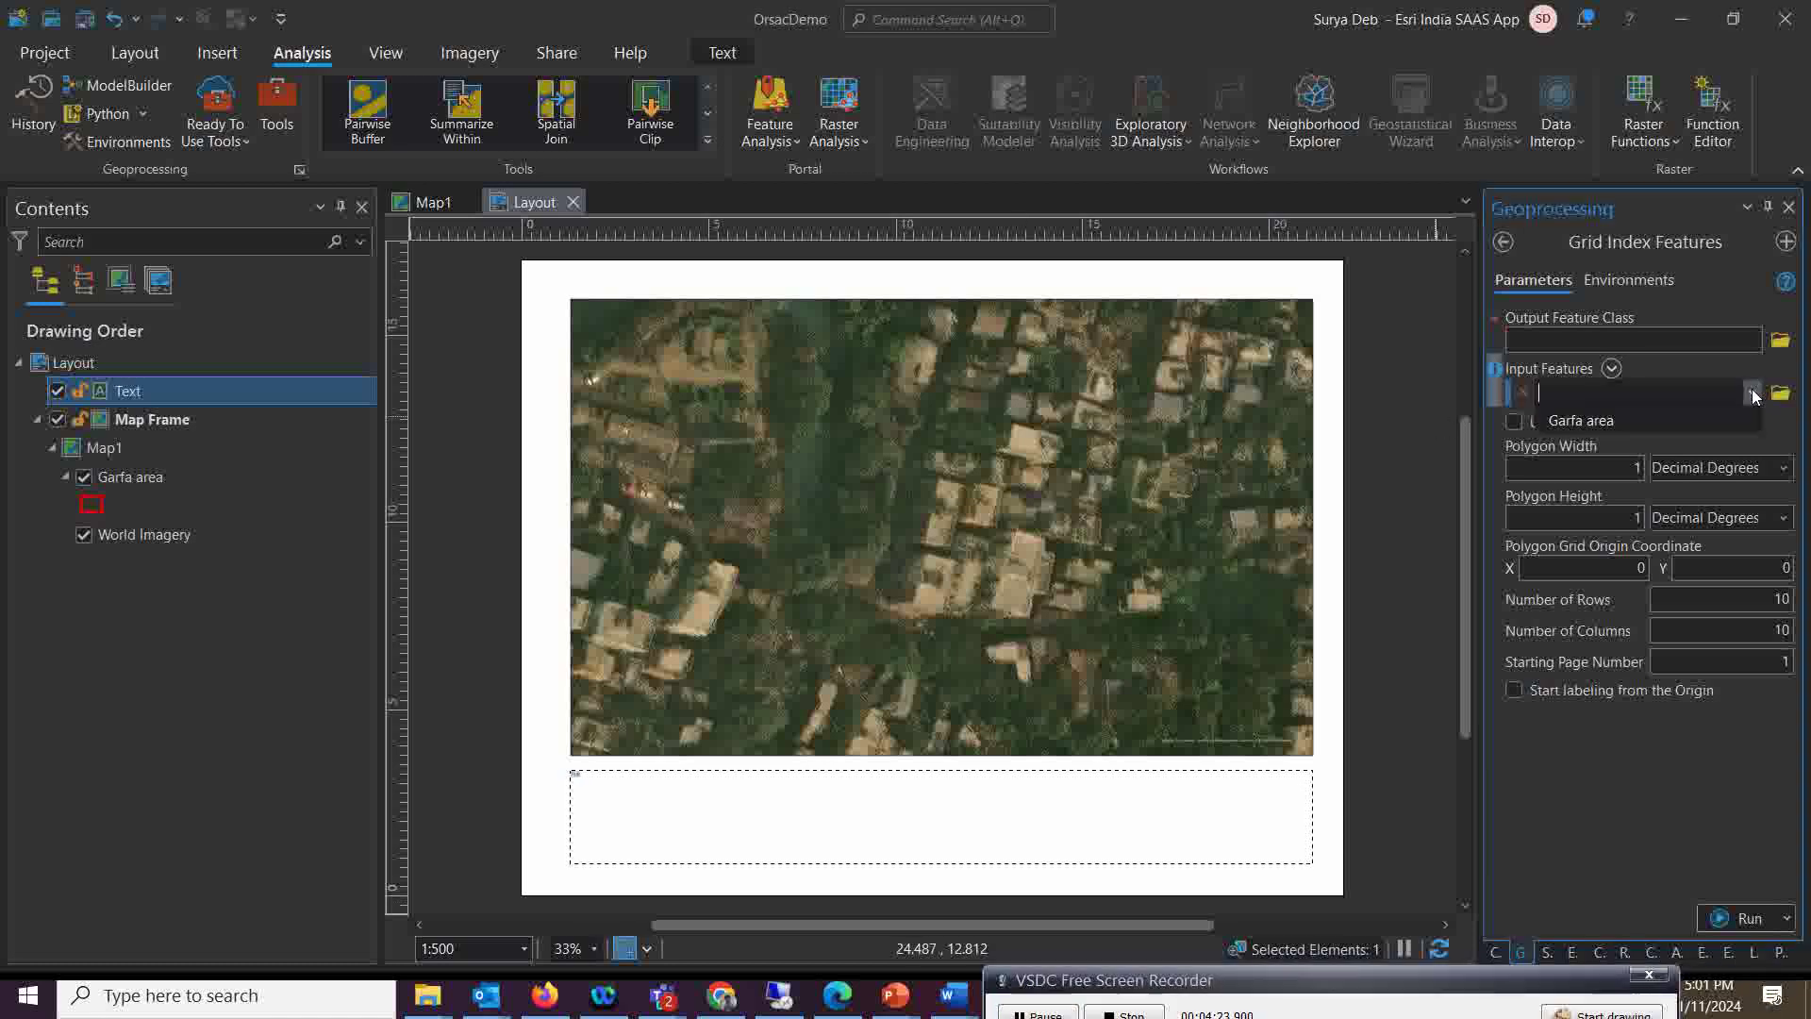
left_click(1578, 417)
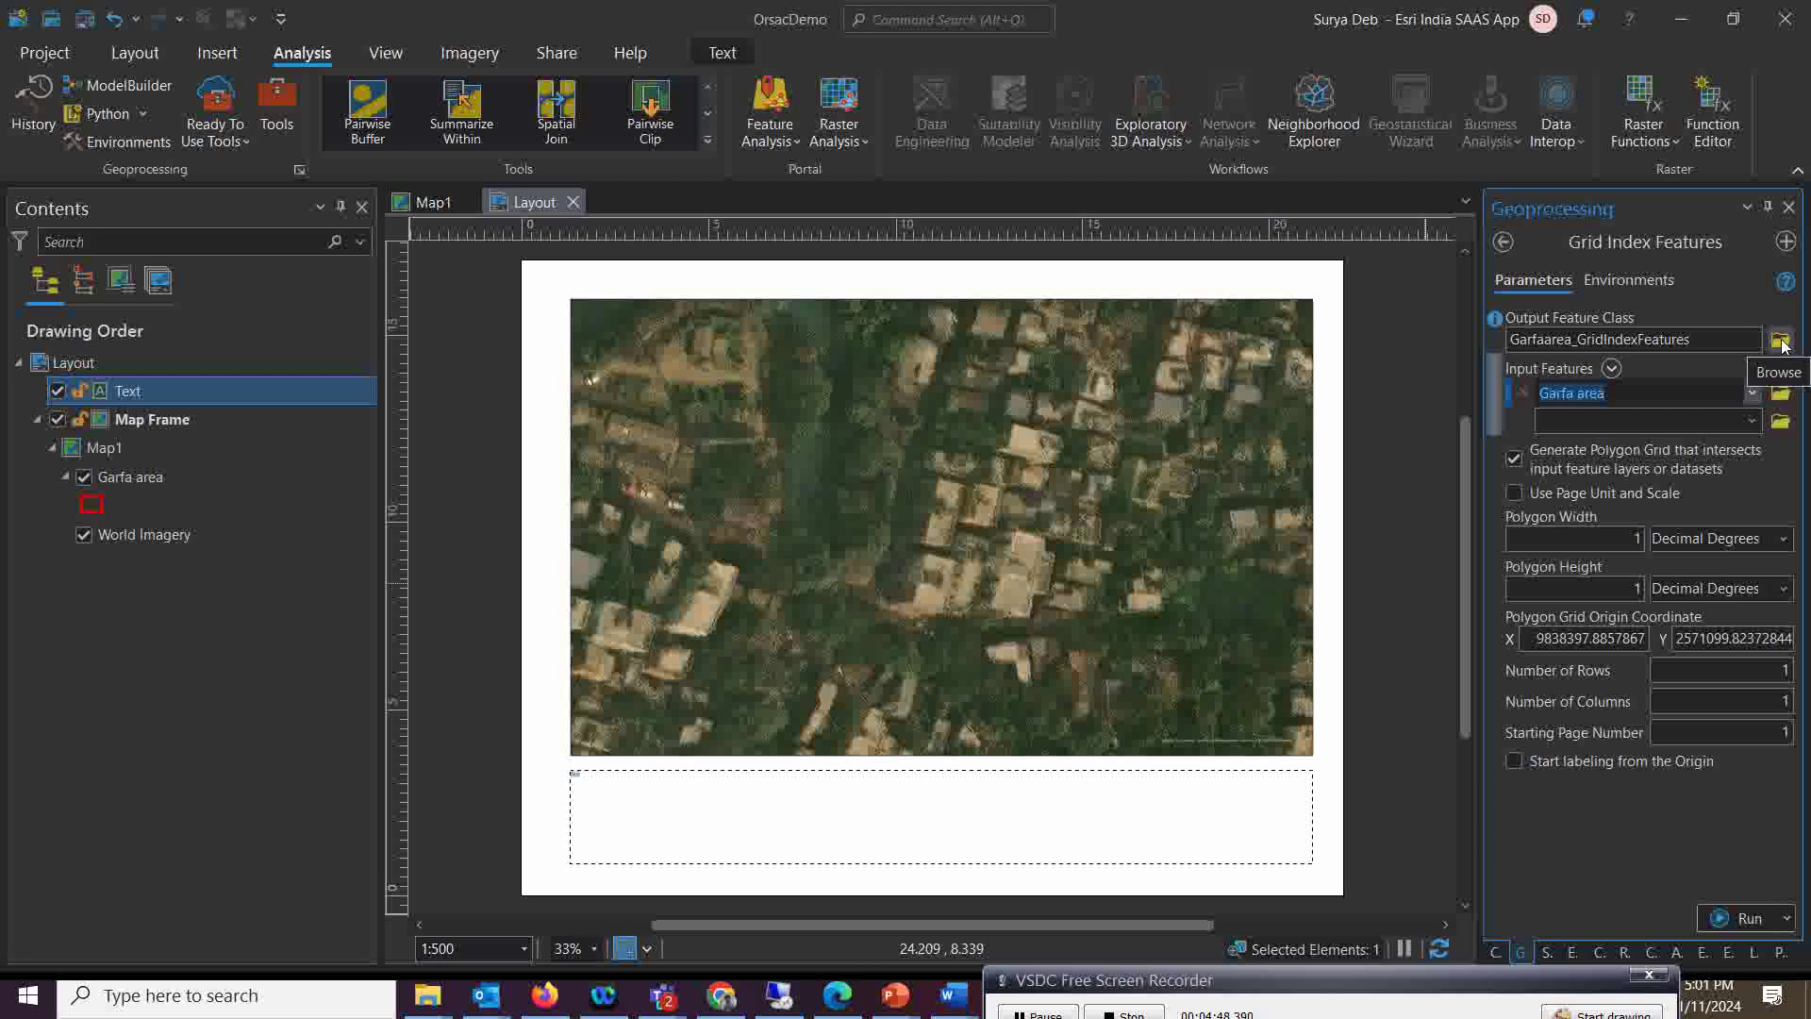
left_click(1042, 1013)
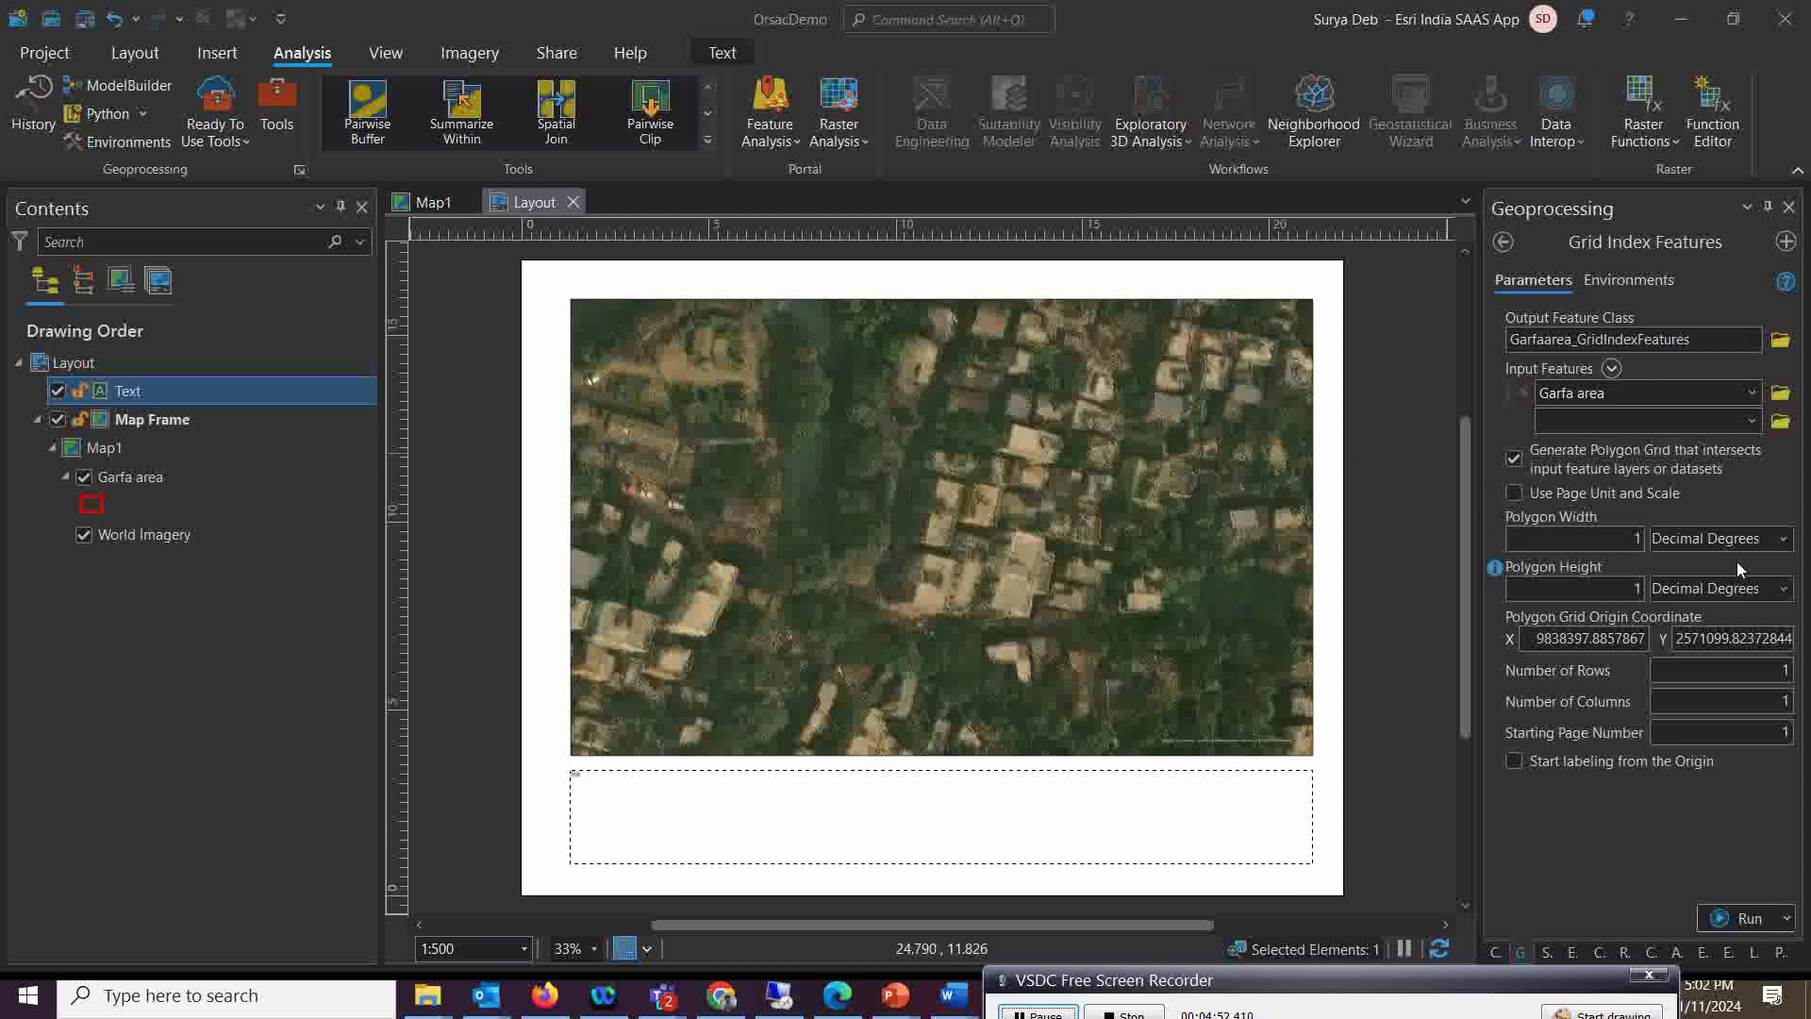
Set the grid polygon units to US Survey Inches and use page unit and scale, giving 19.89 by 12.23 polygons at map scale 500
left_click(1783, 542)
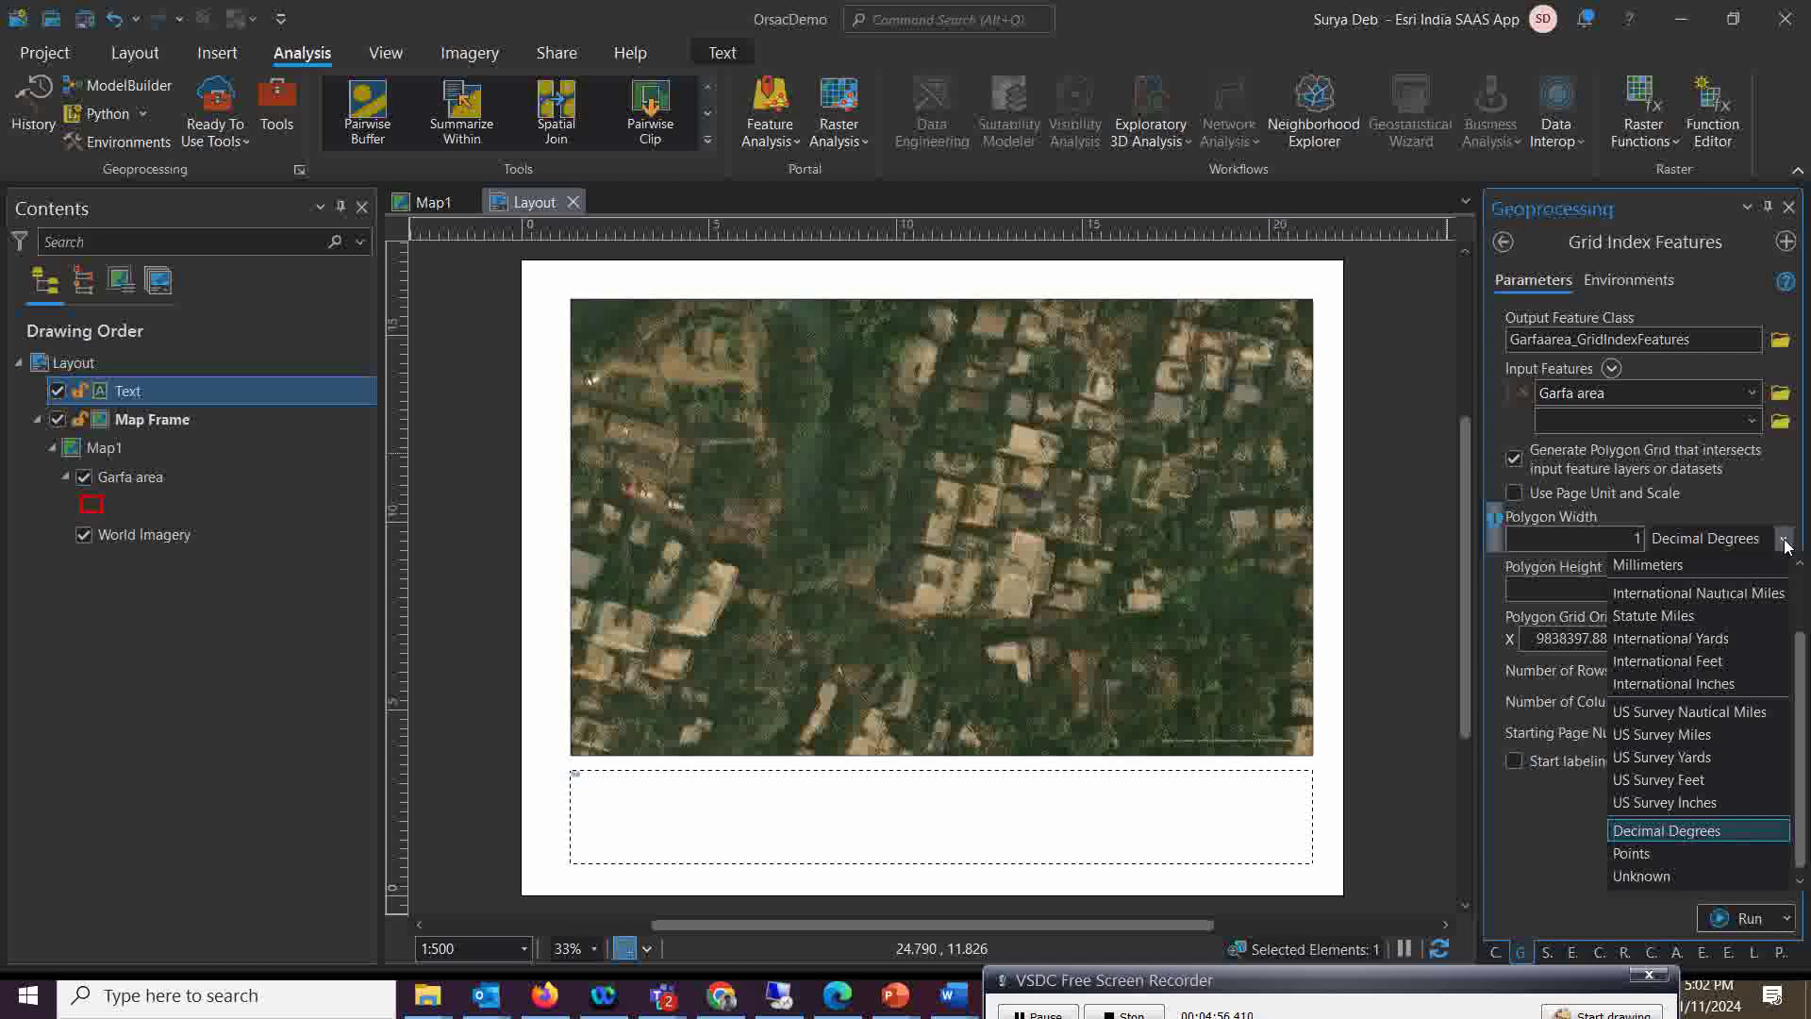
left_click(1678, 803)
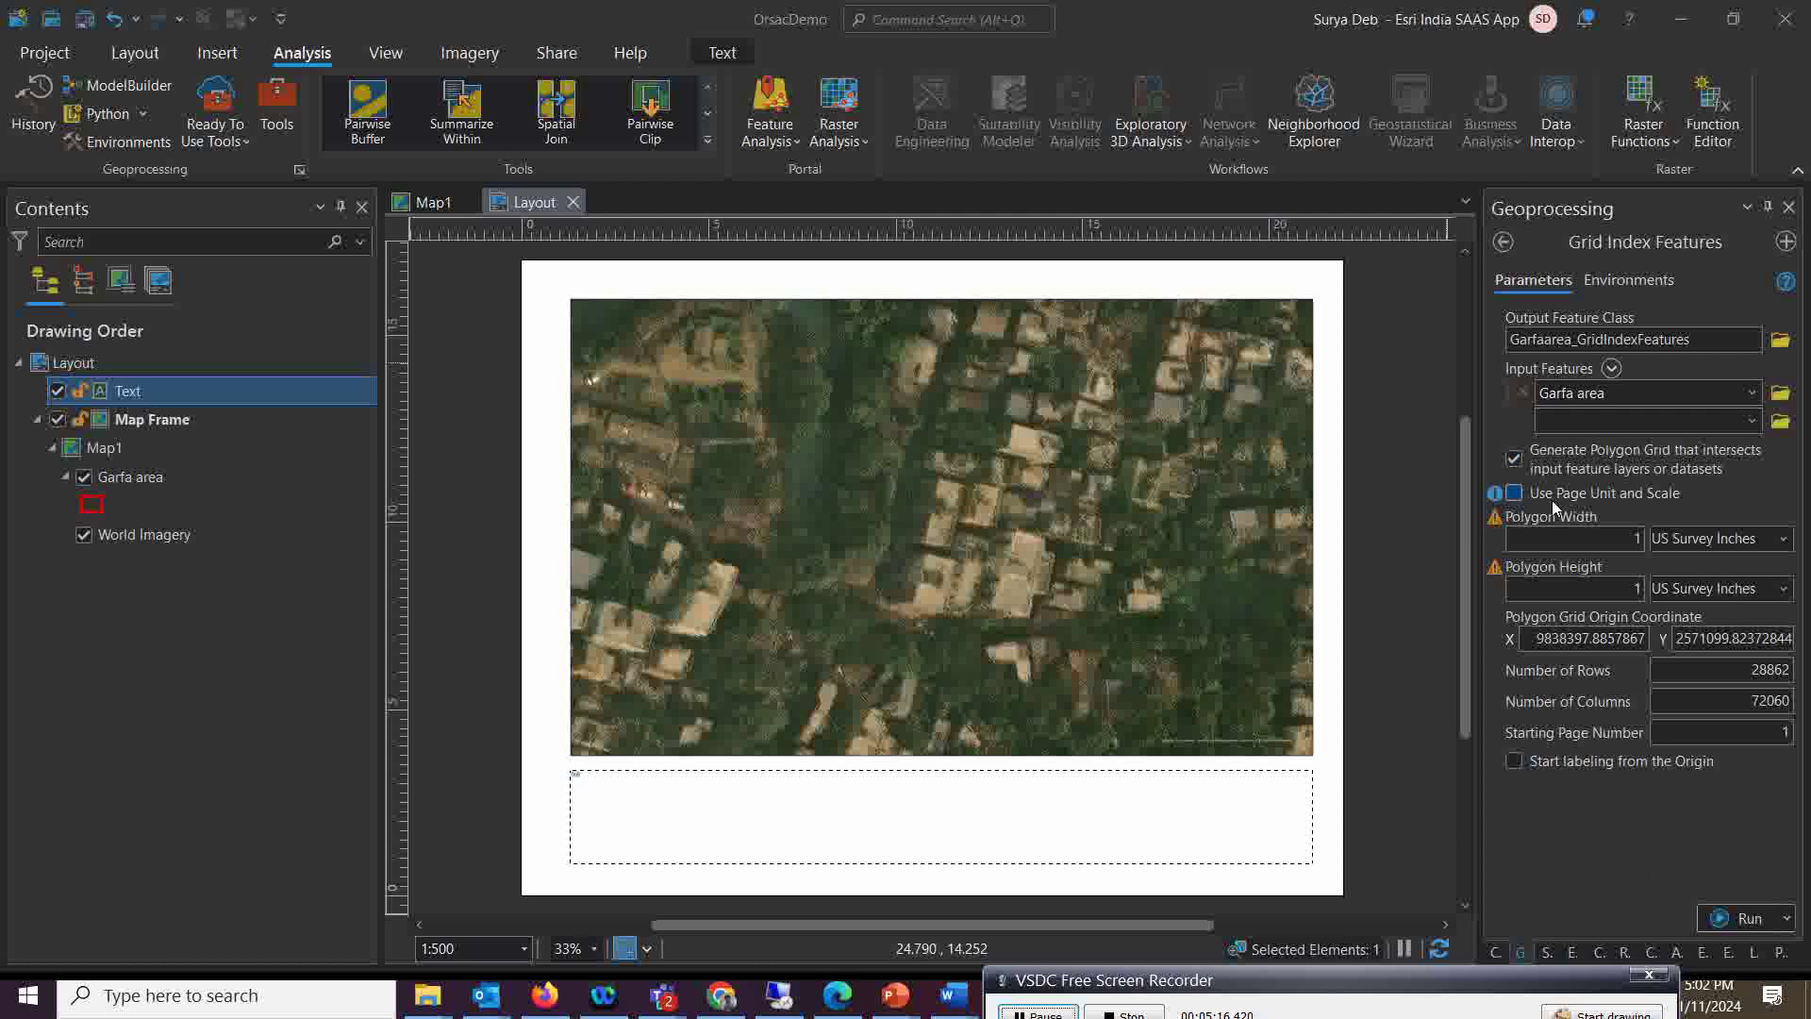
left_click(1513, 493)
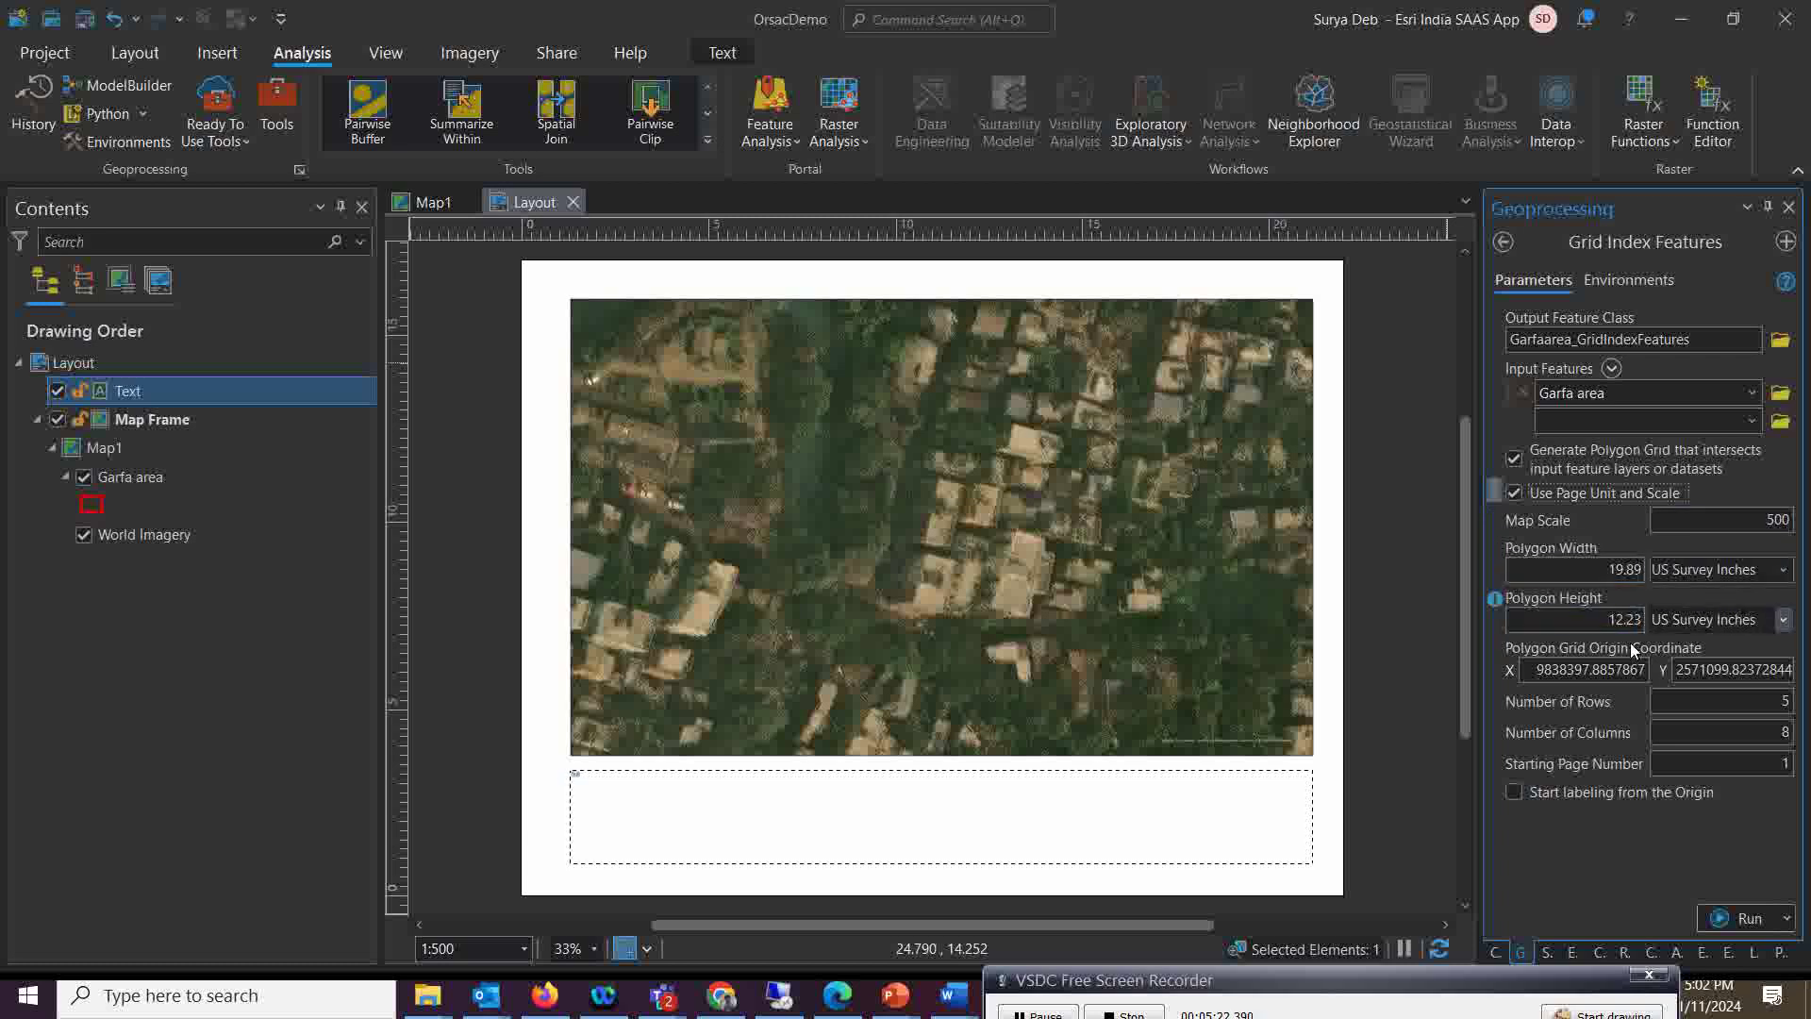
Check the layout map frame's width and height in its placement properties, and return to the Grid Index Features tool
left_click(769, 373)
left_click(754, 342)
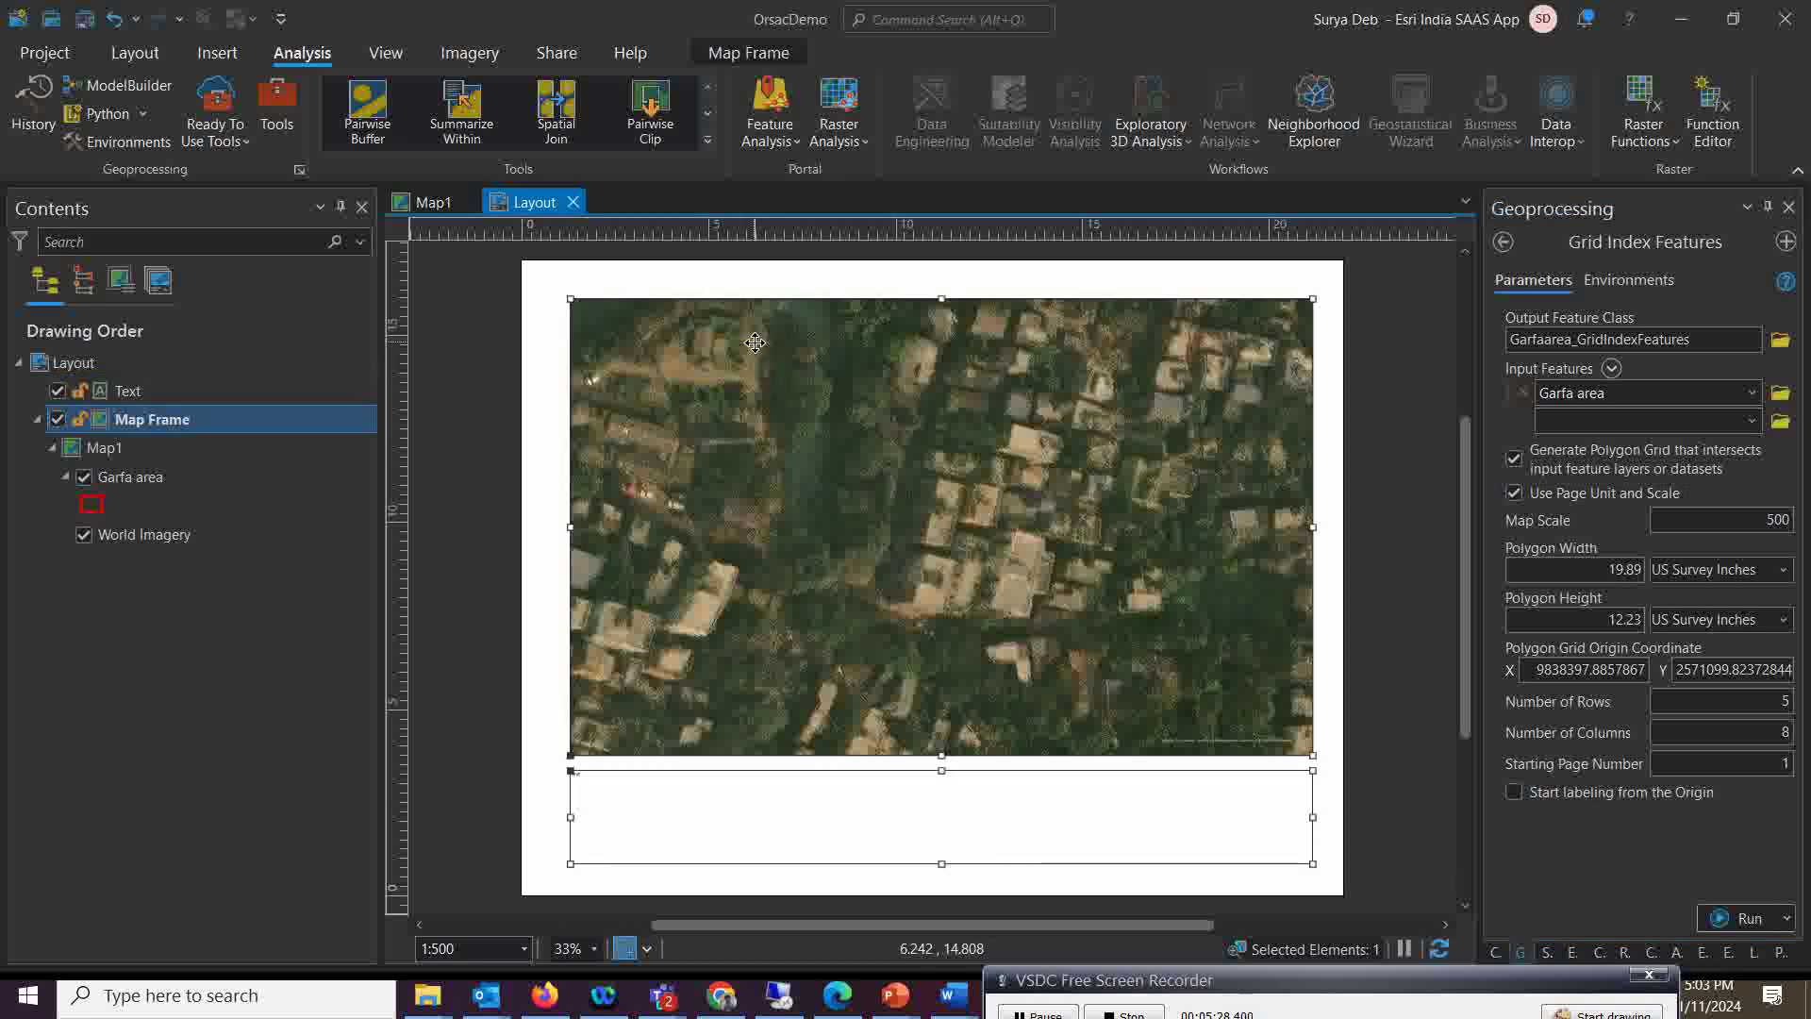
right_click(802, 399)
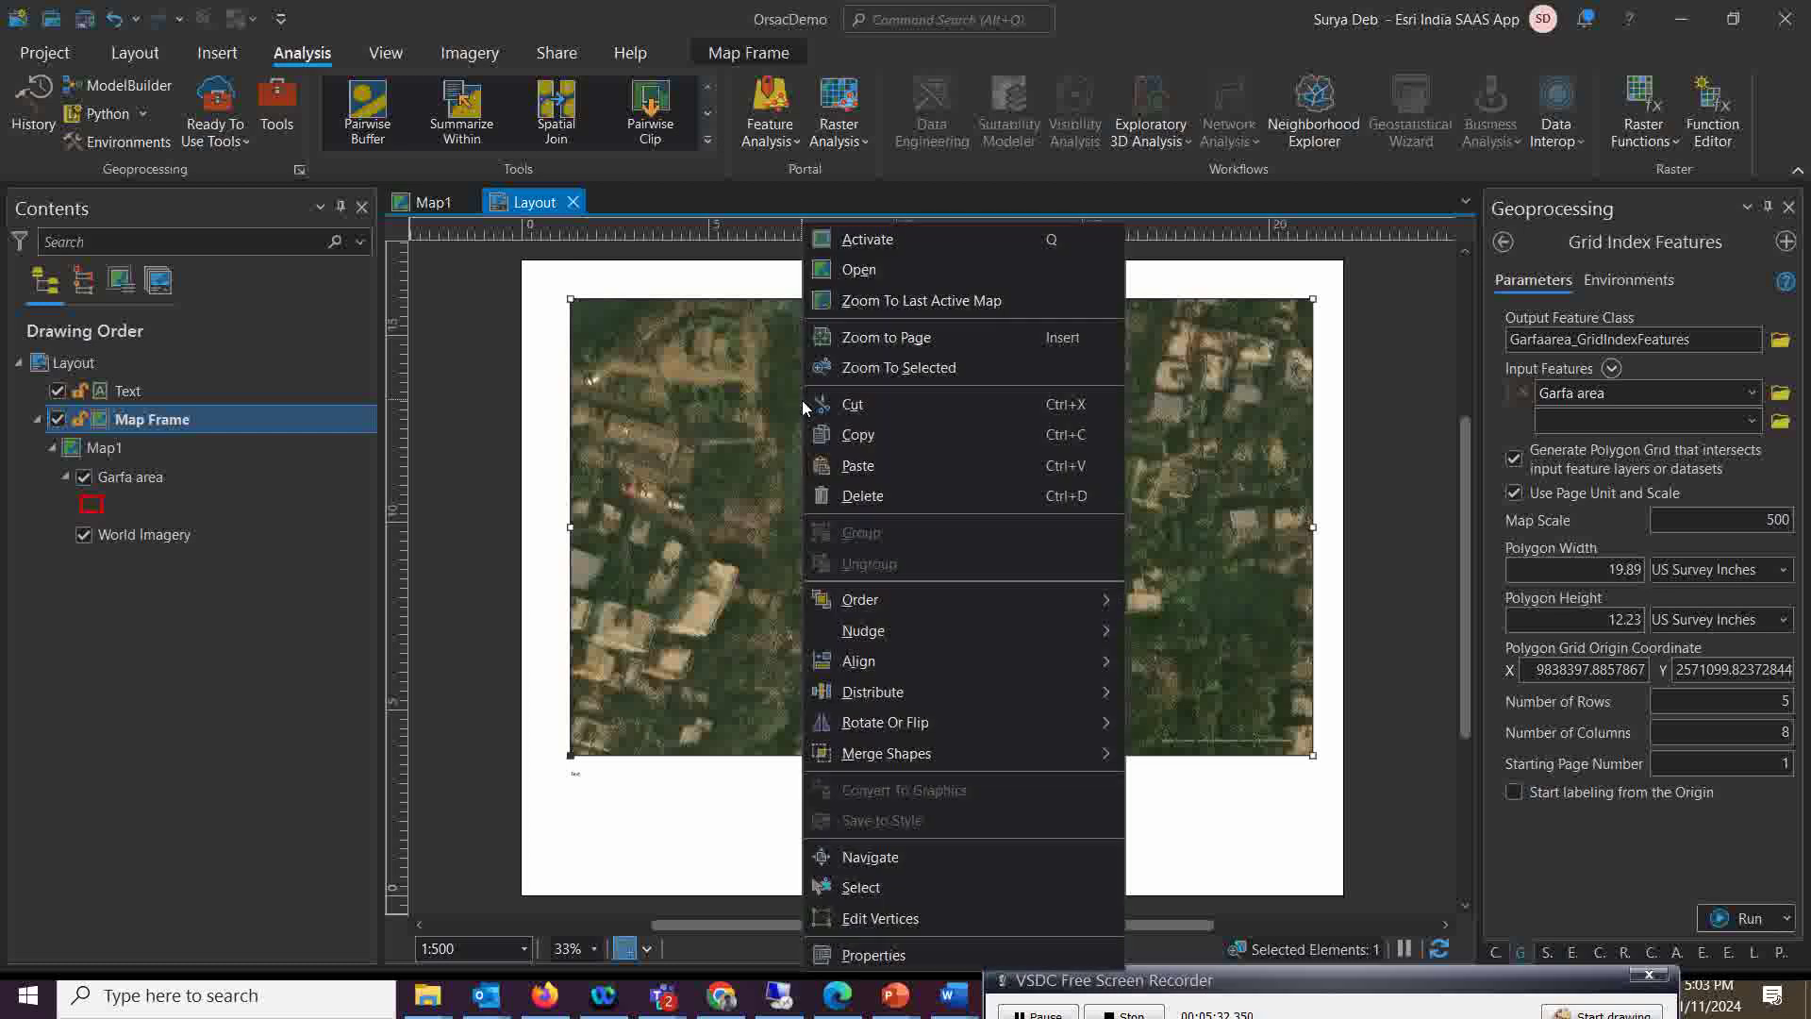
left_click(862, 956)
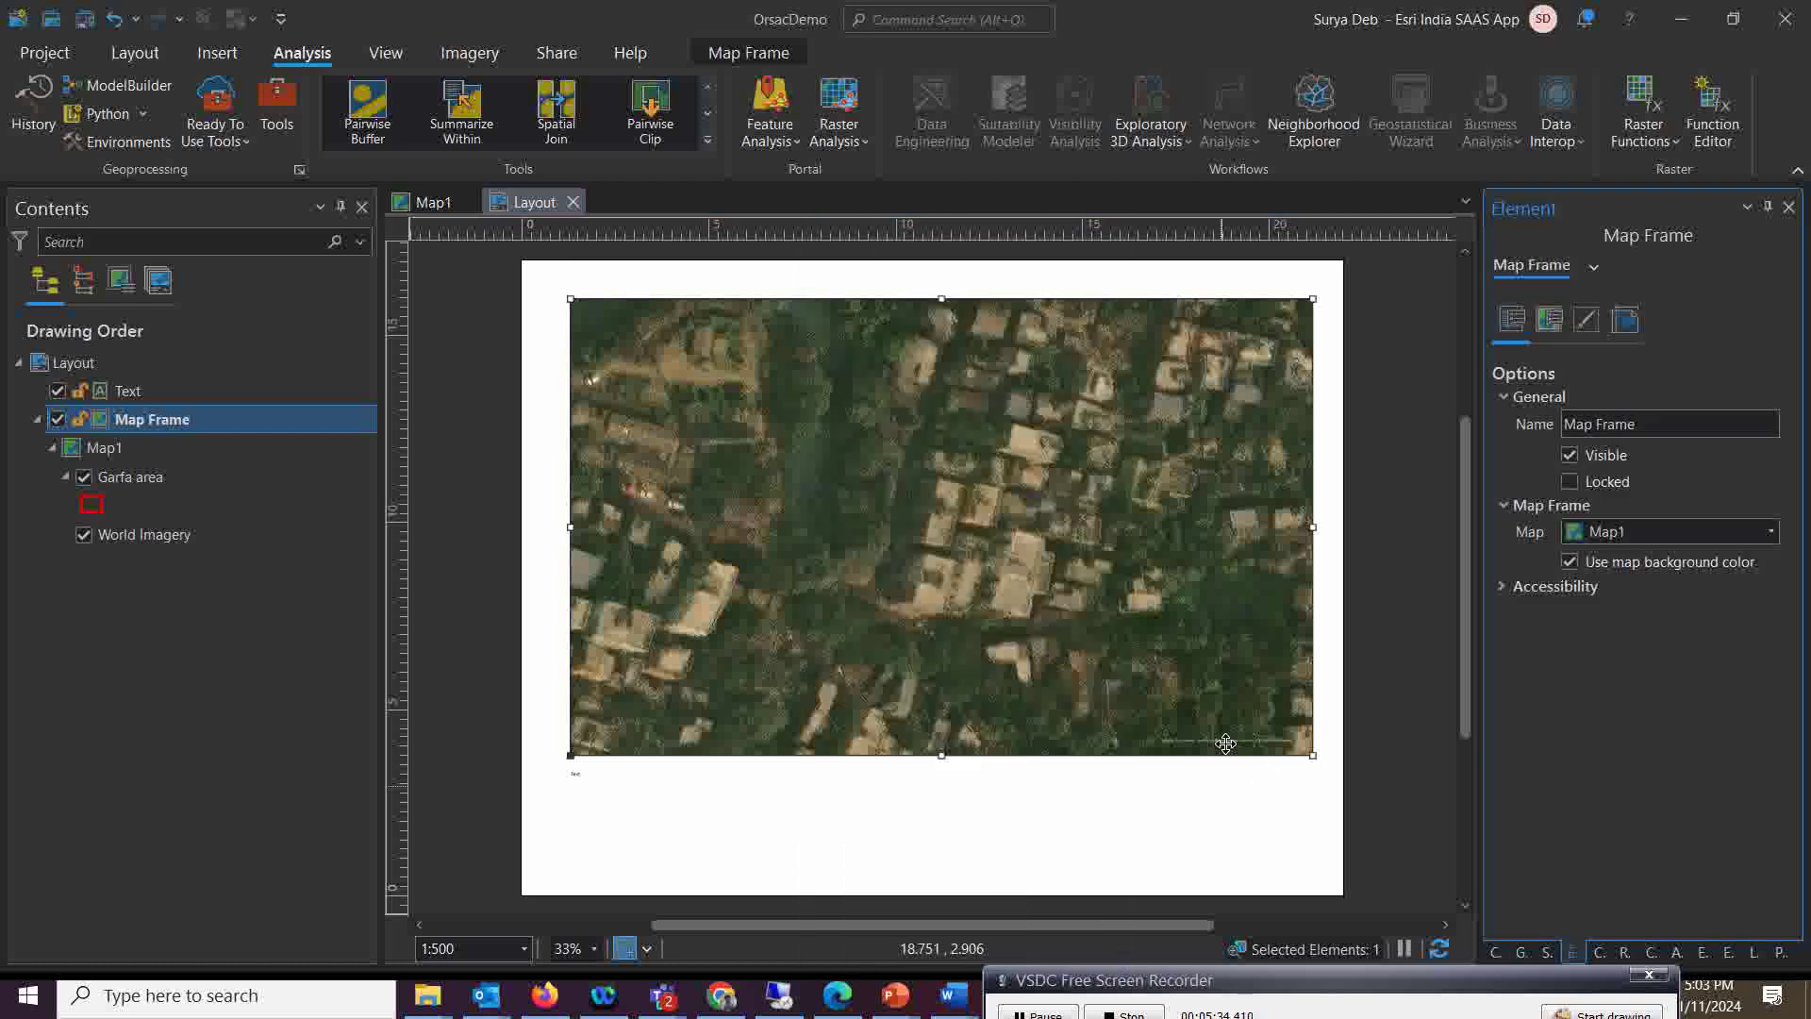
left_click(1622, 321)
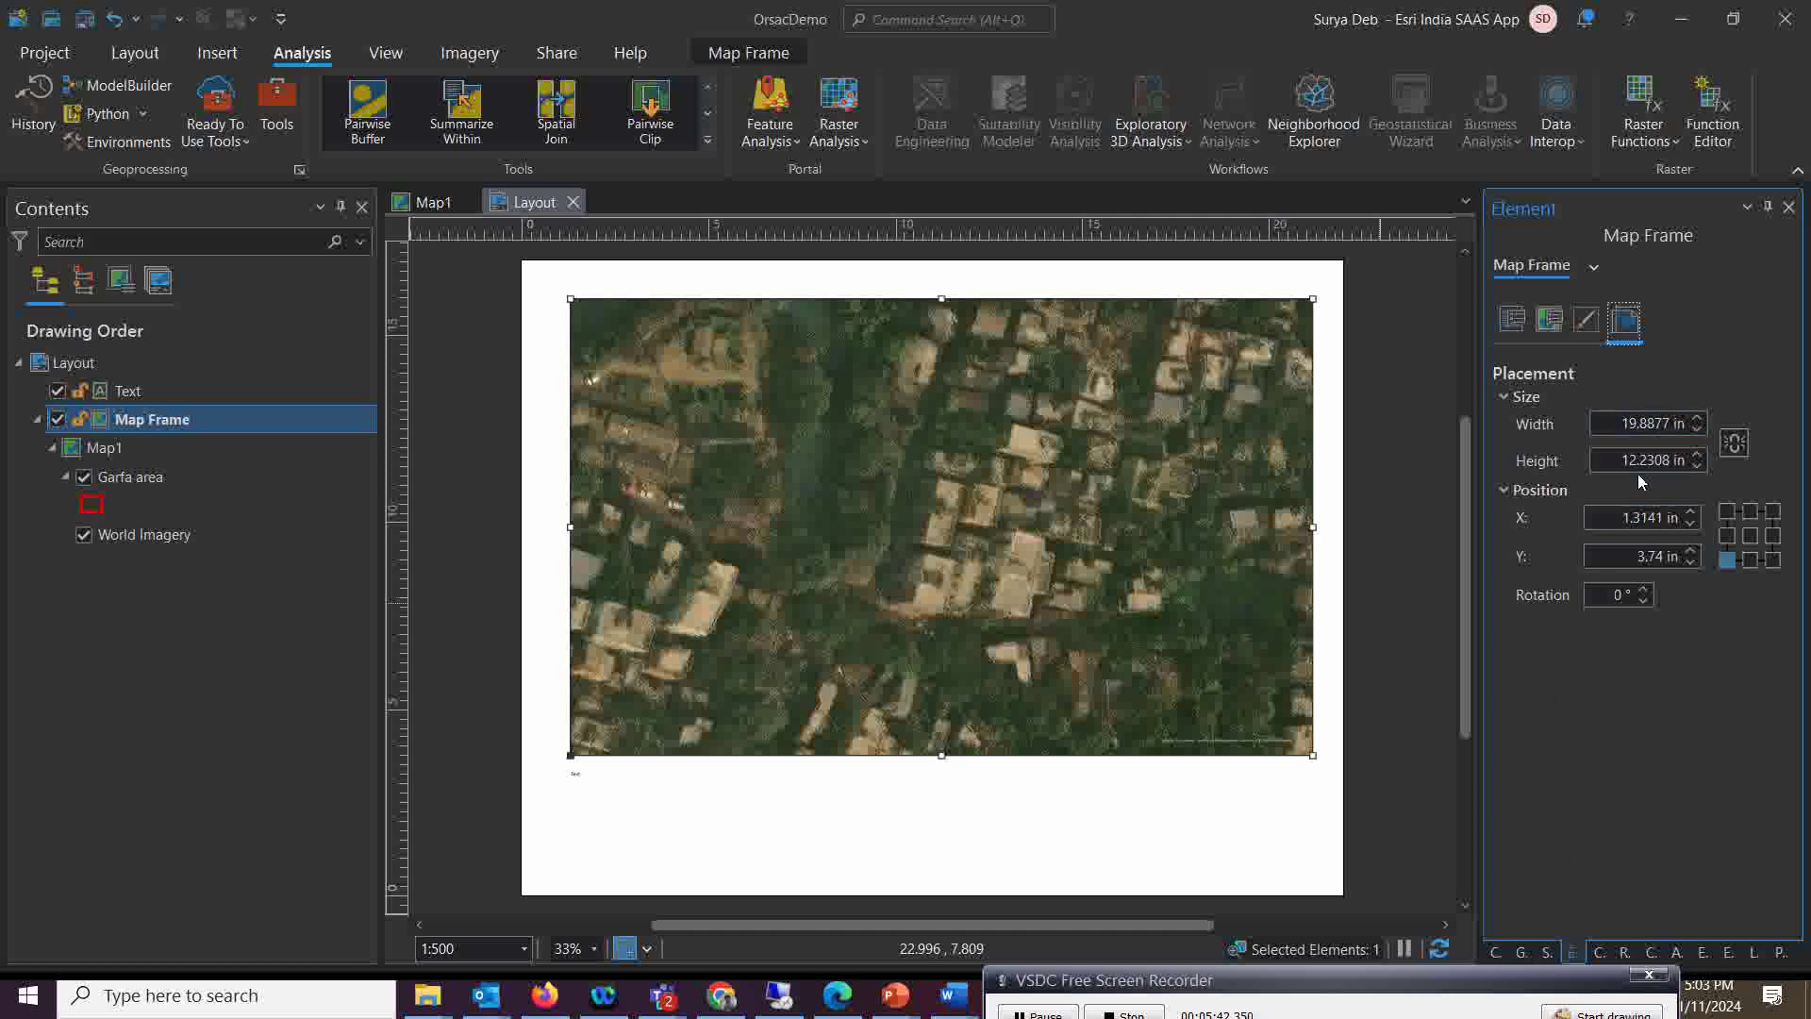
left_click(1520, 953)
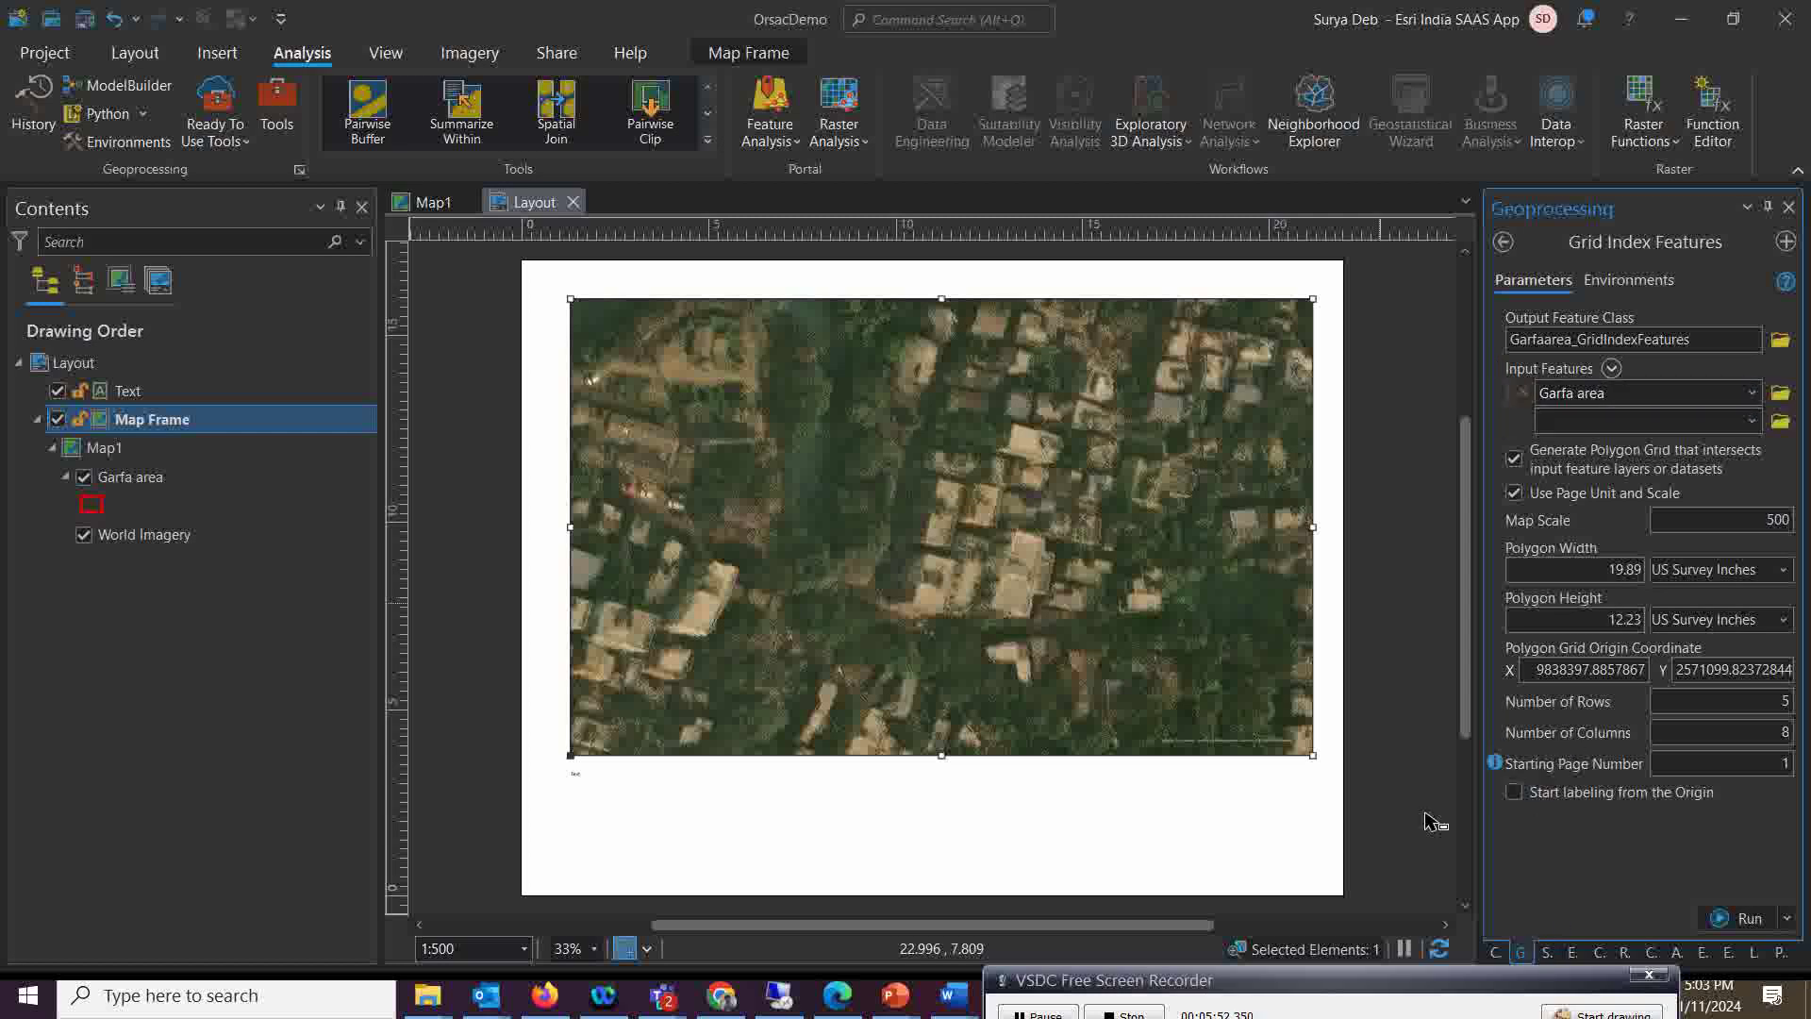
left_click(1191, 980)
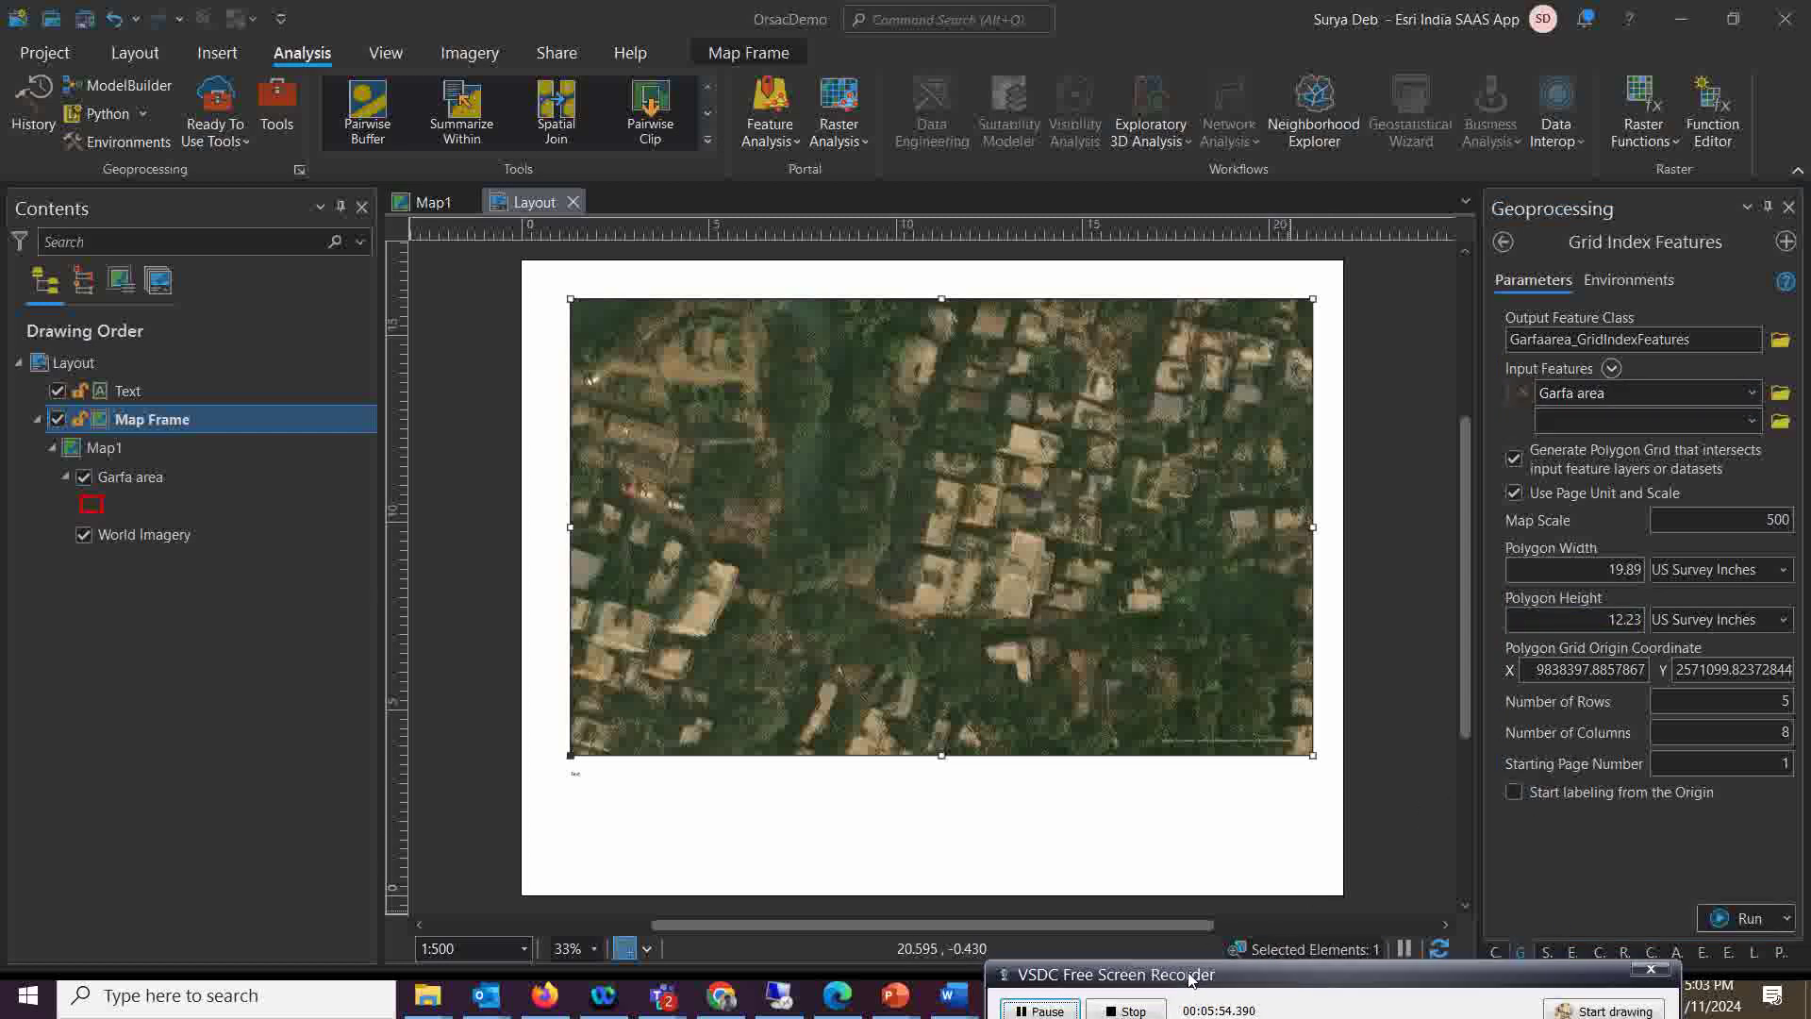
left_click_drag(1191, 981, 1241, 973)
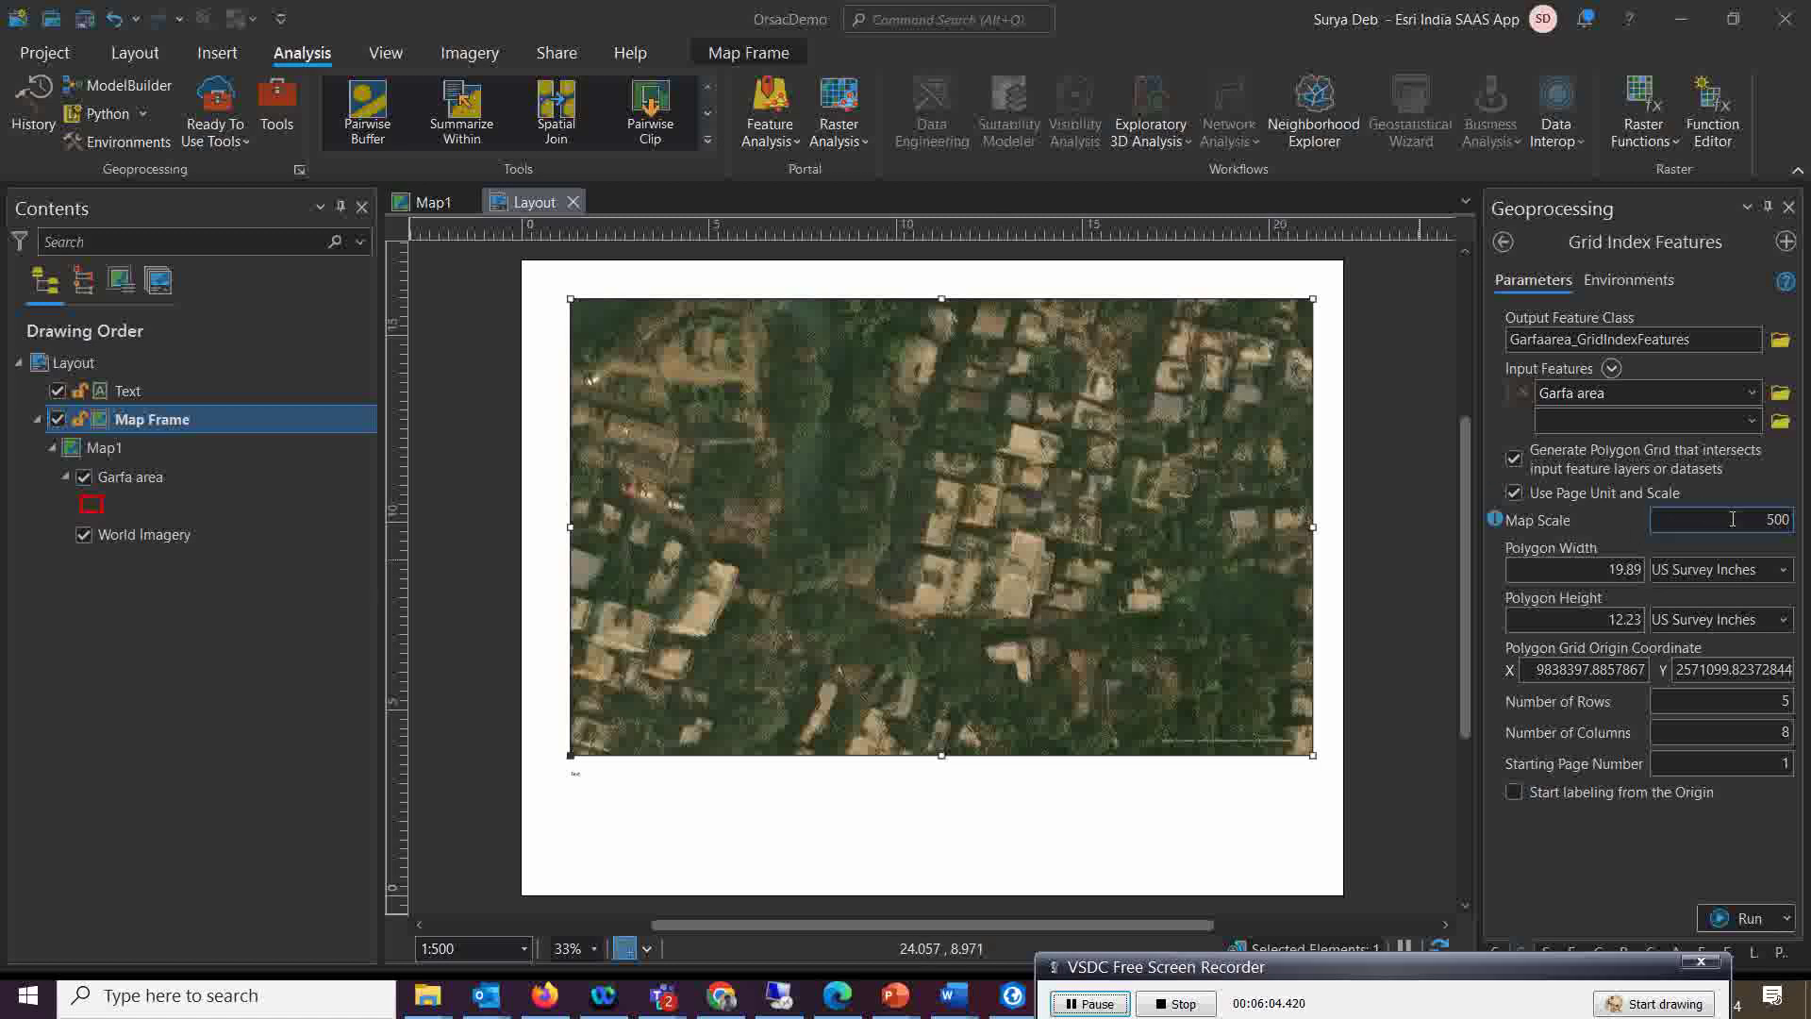
Zoom the layout's map frame to the Garfa area layer and run Grid Index Features with the output Garfaarea_GridIndexFeatures
right_click(121, 477)
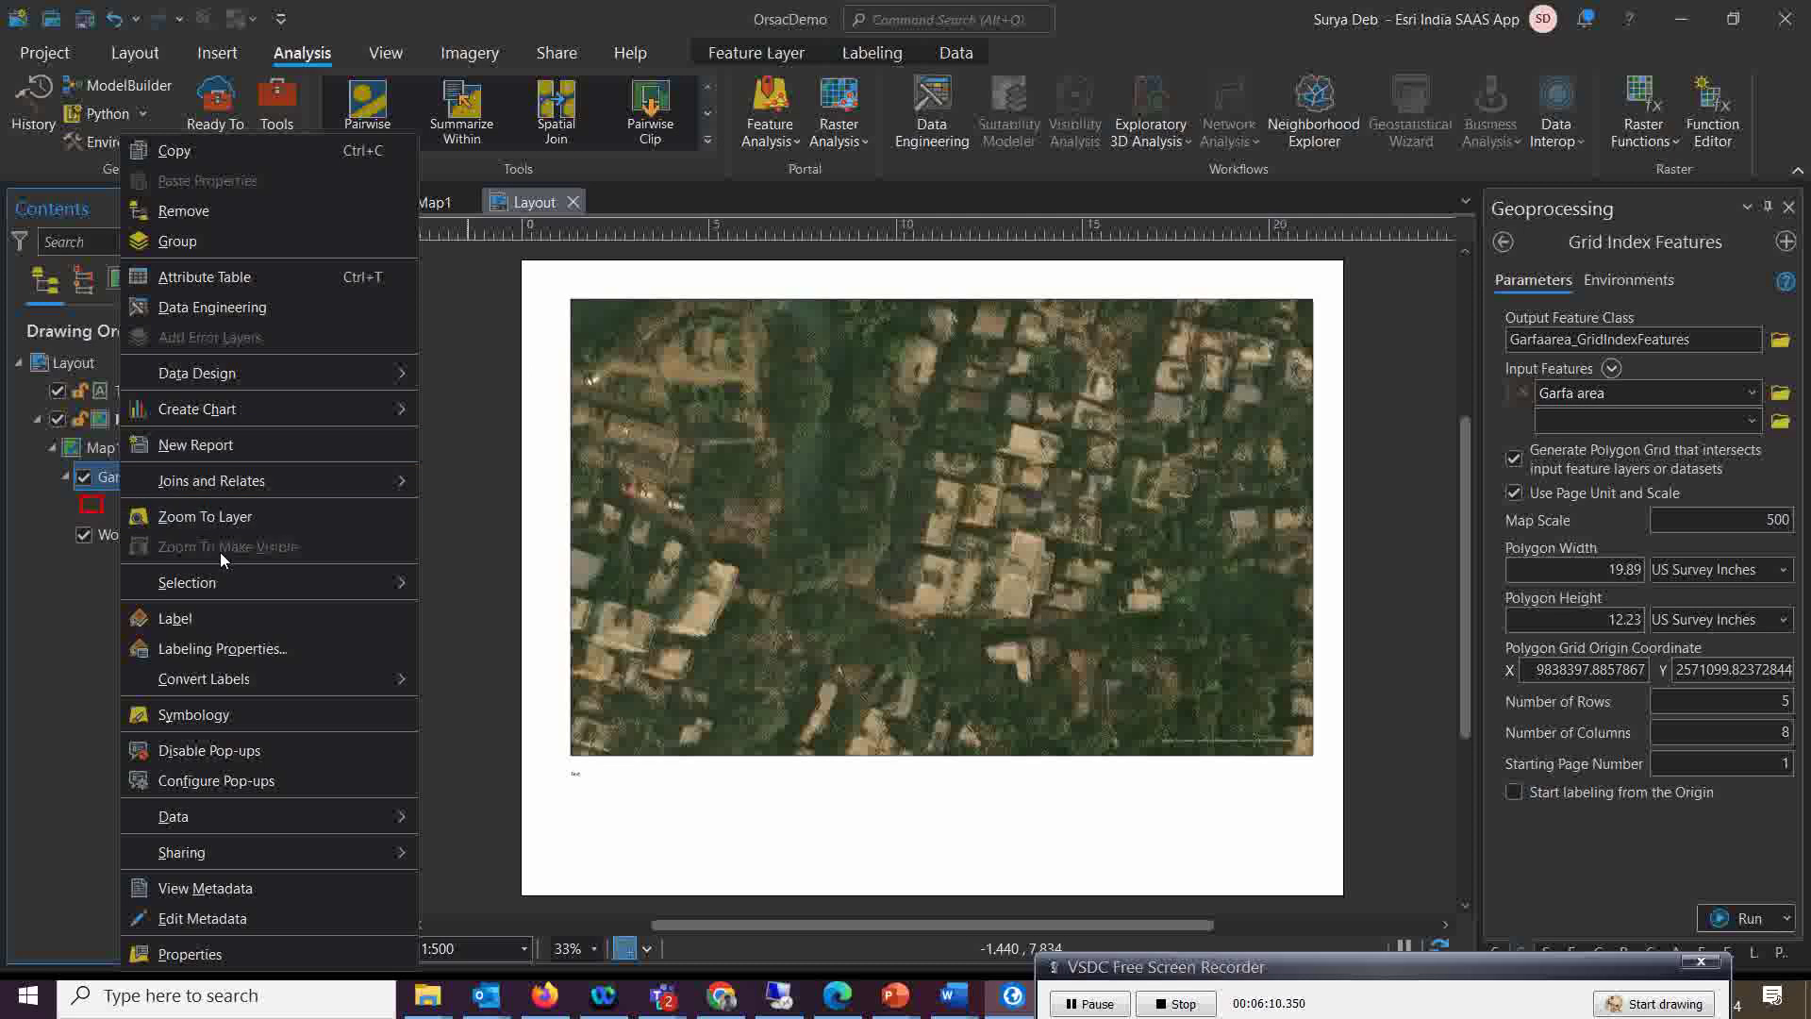
left_click(211, 515)
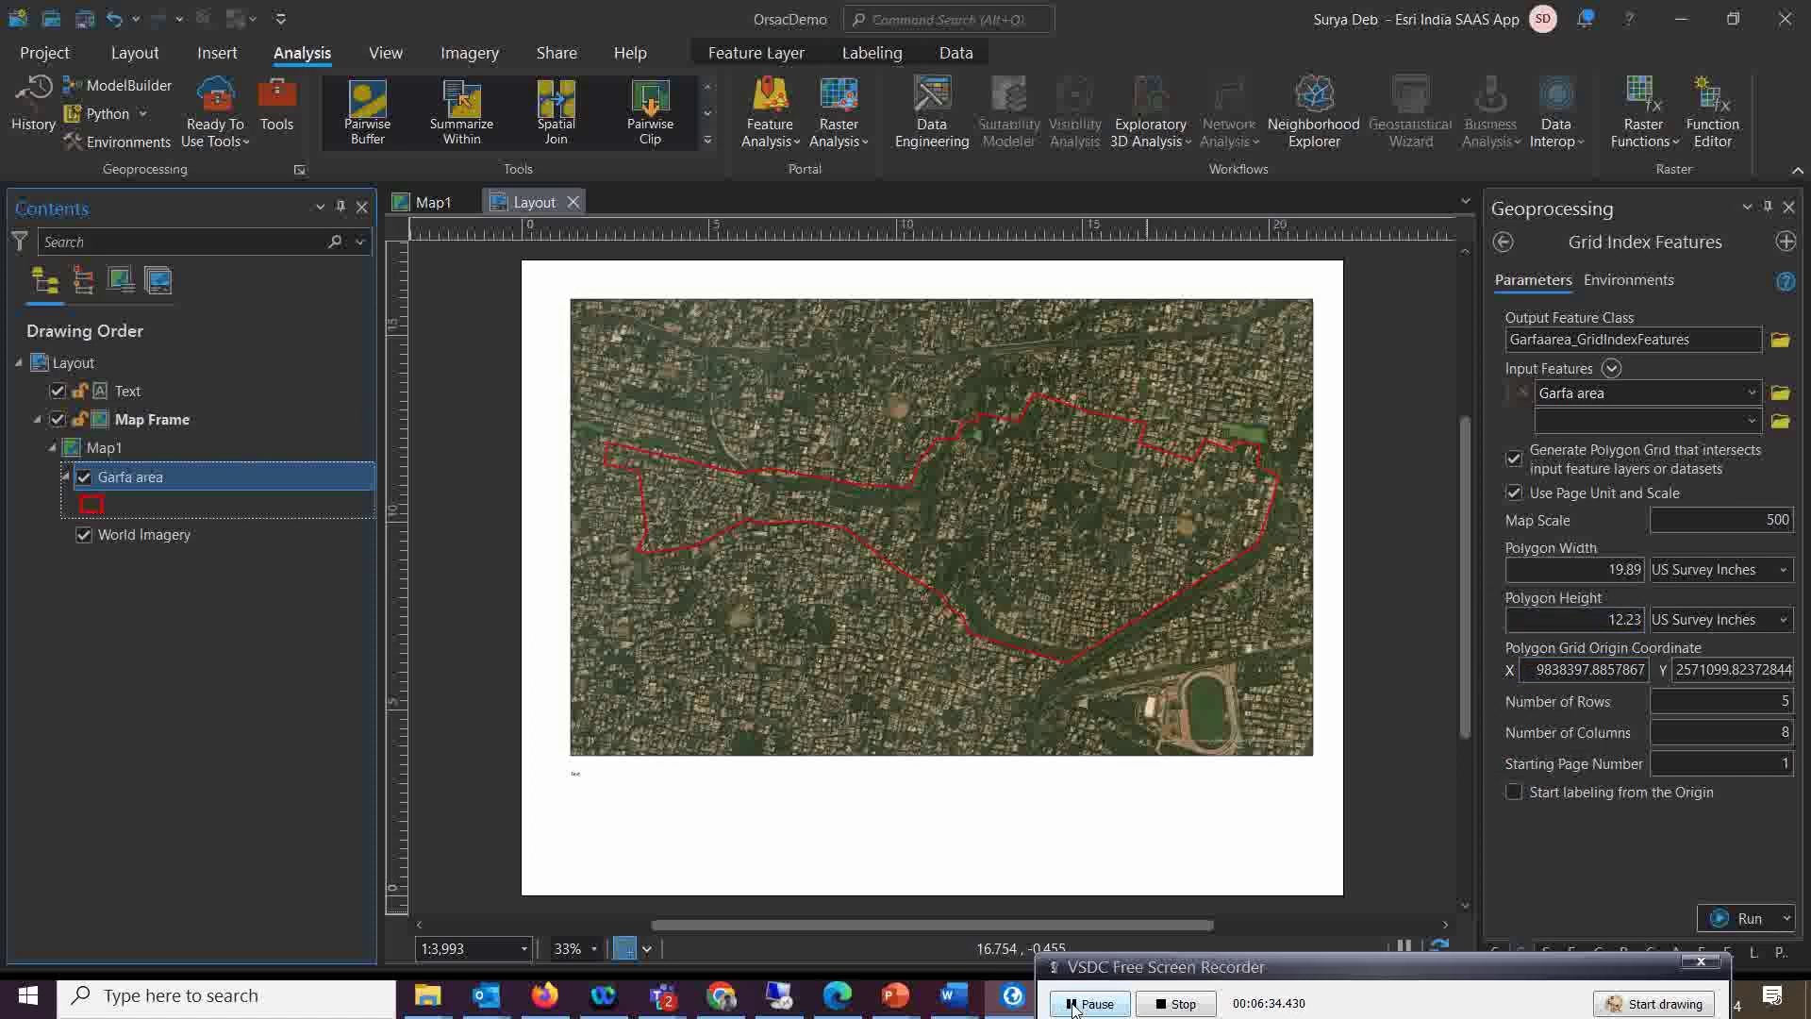
left_click(1741, 918)
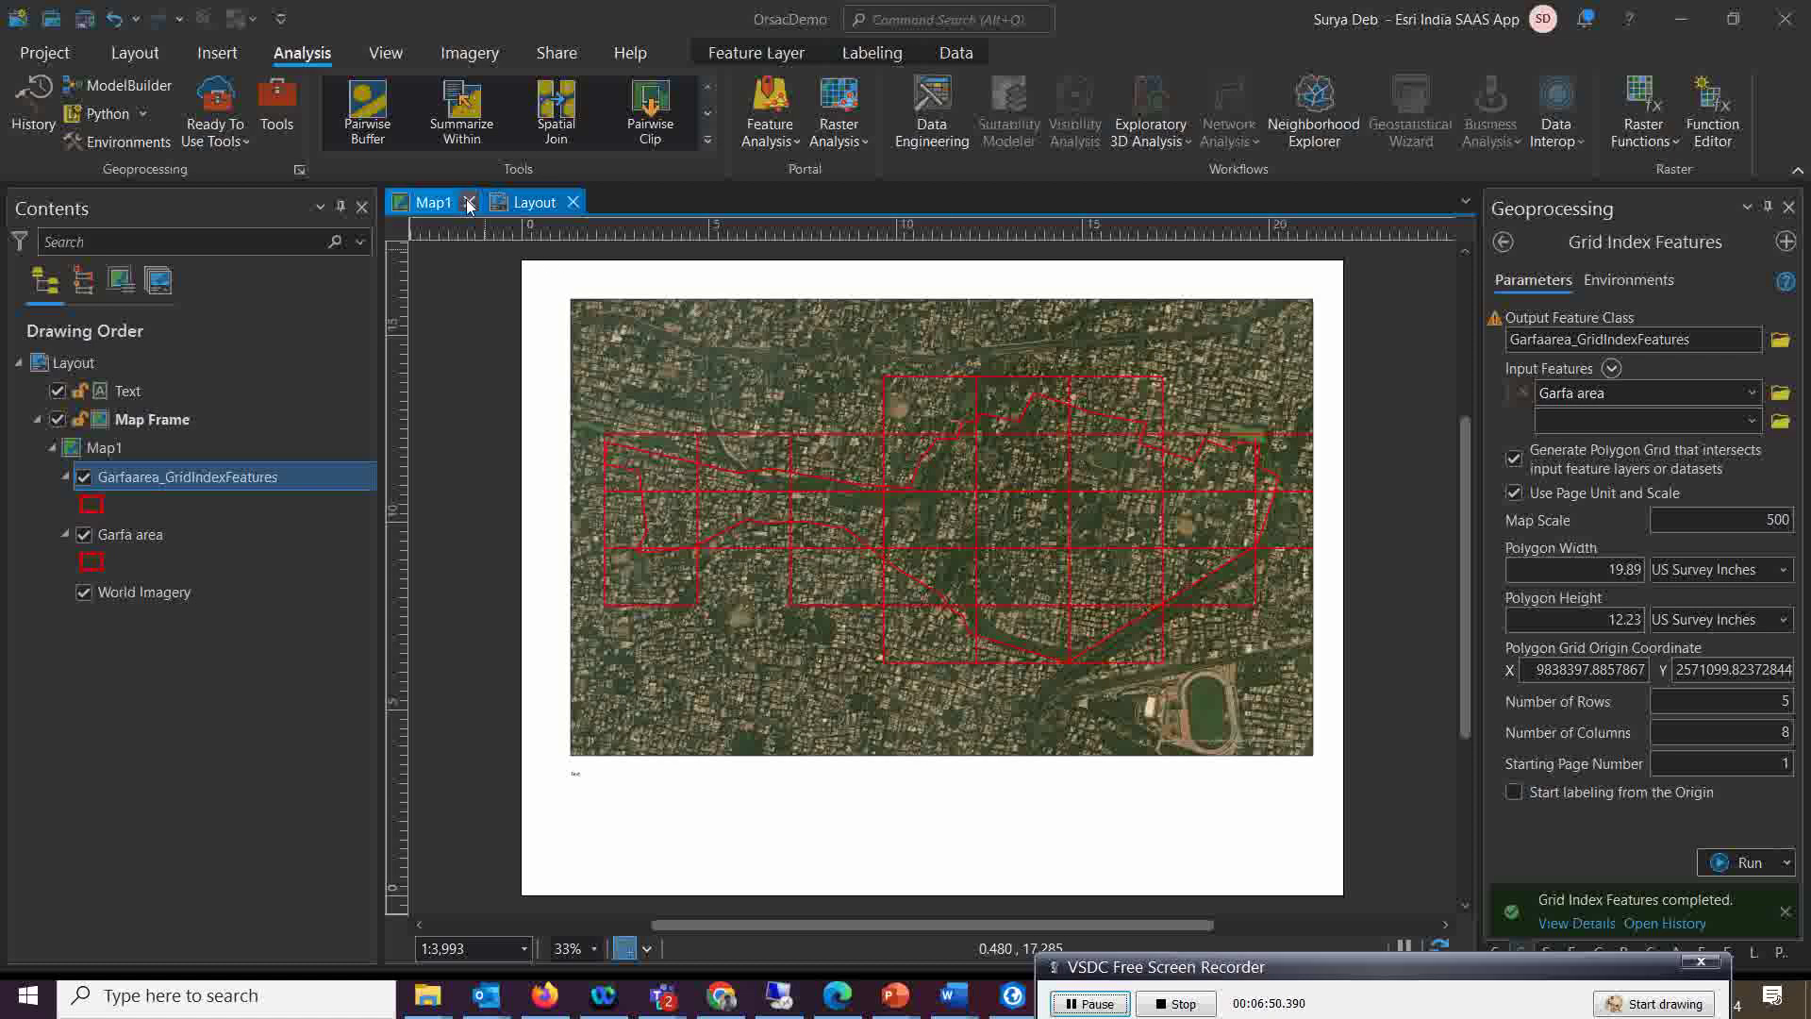
In Map1, change the outline color of the Garfaarea_GridIndexFeatures polygons to blue and apply it
left_click(426, 204)
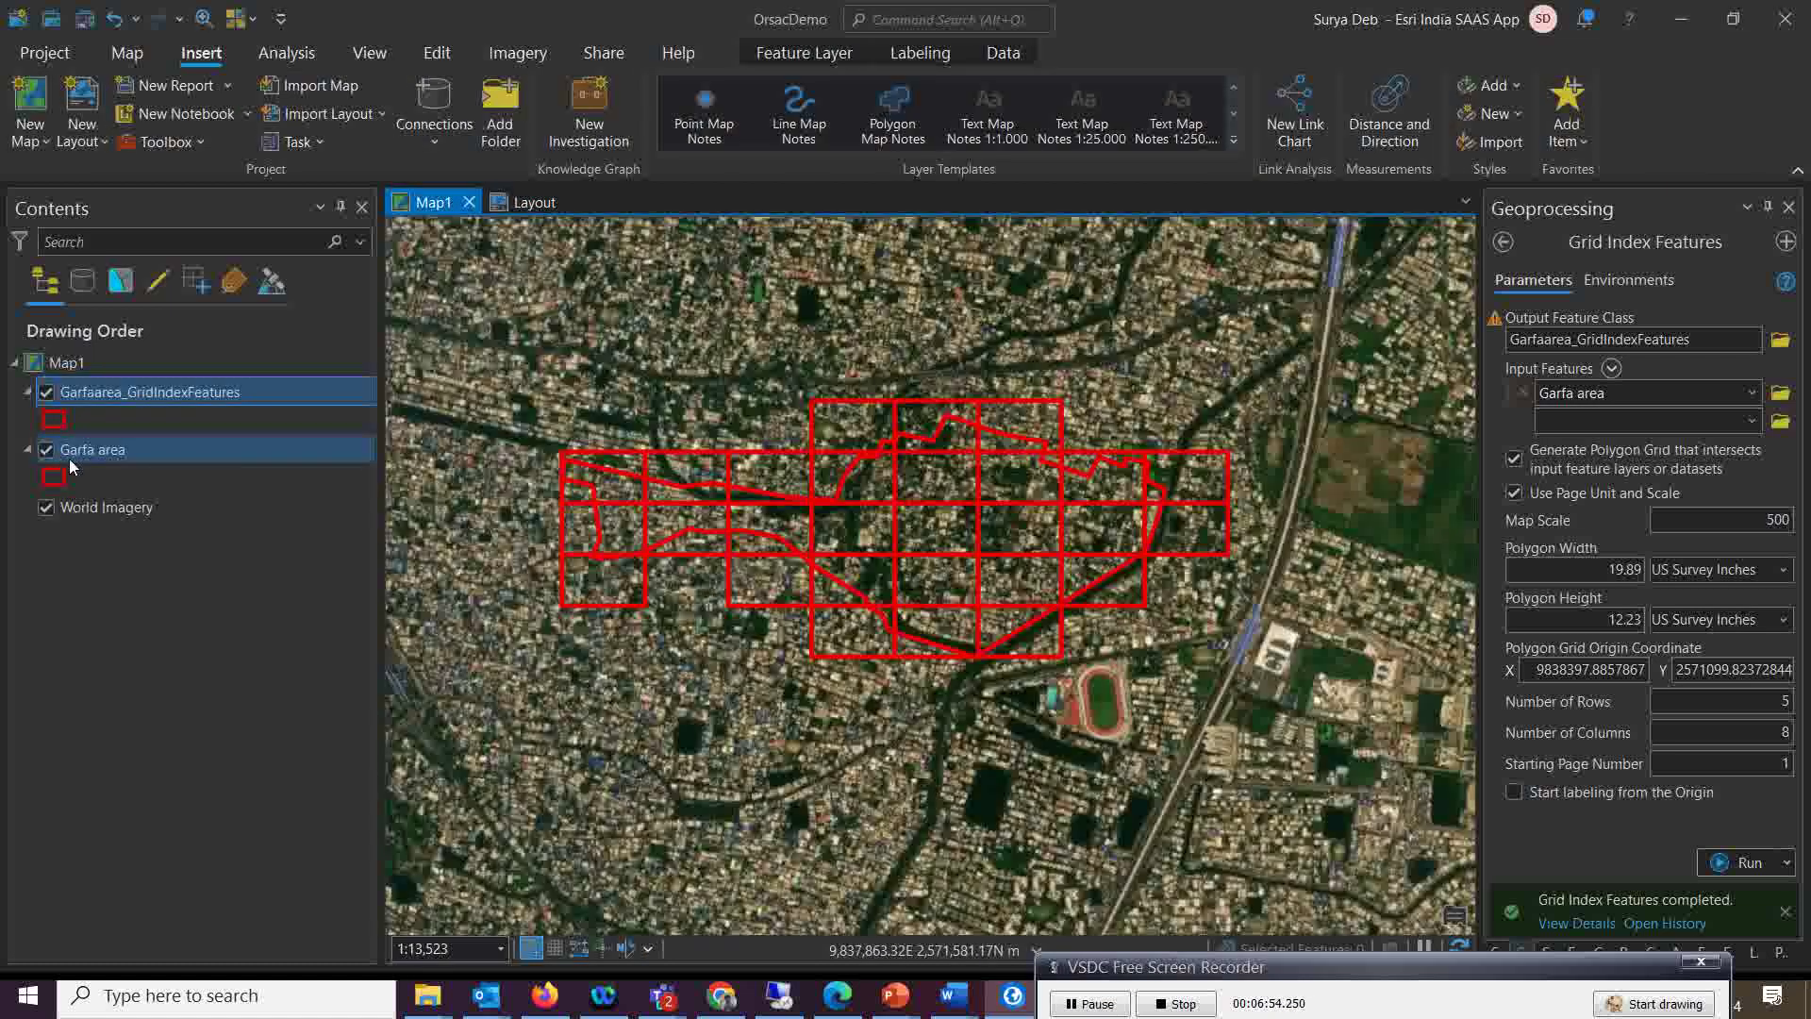
left_click(53, 418)
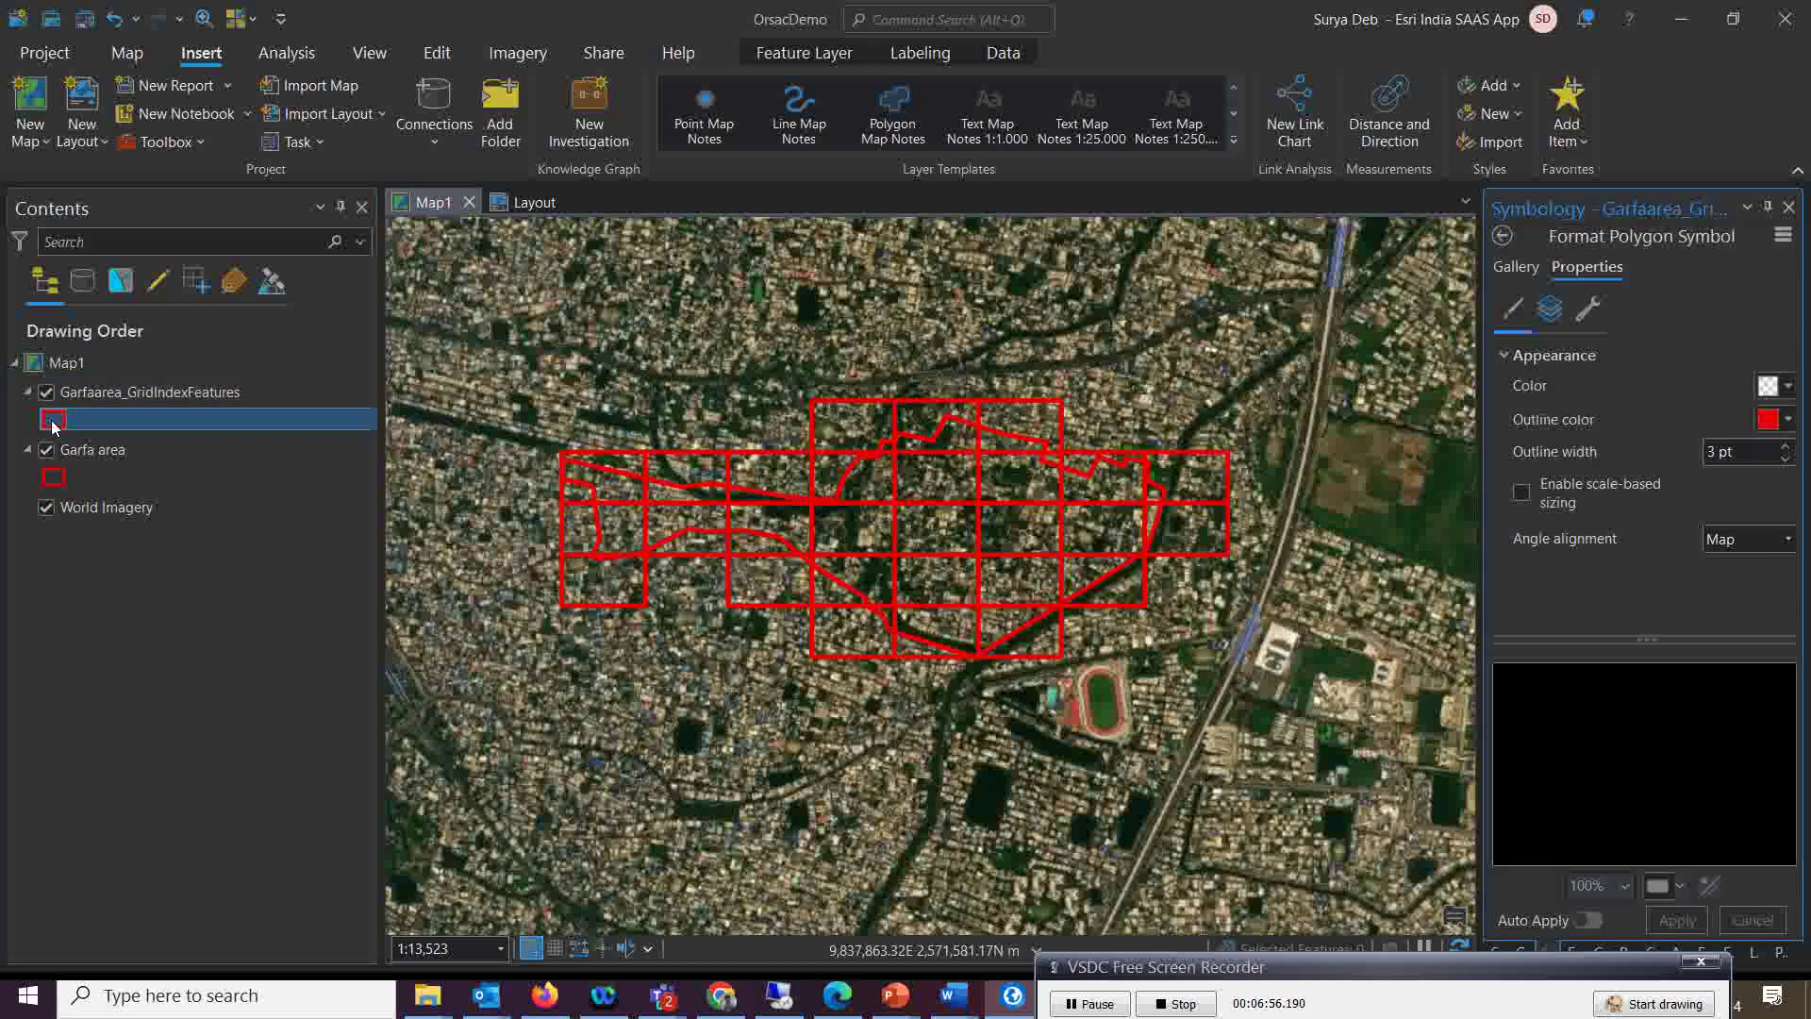
left_click(1788, 420)
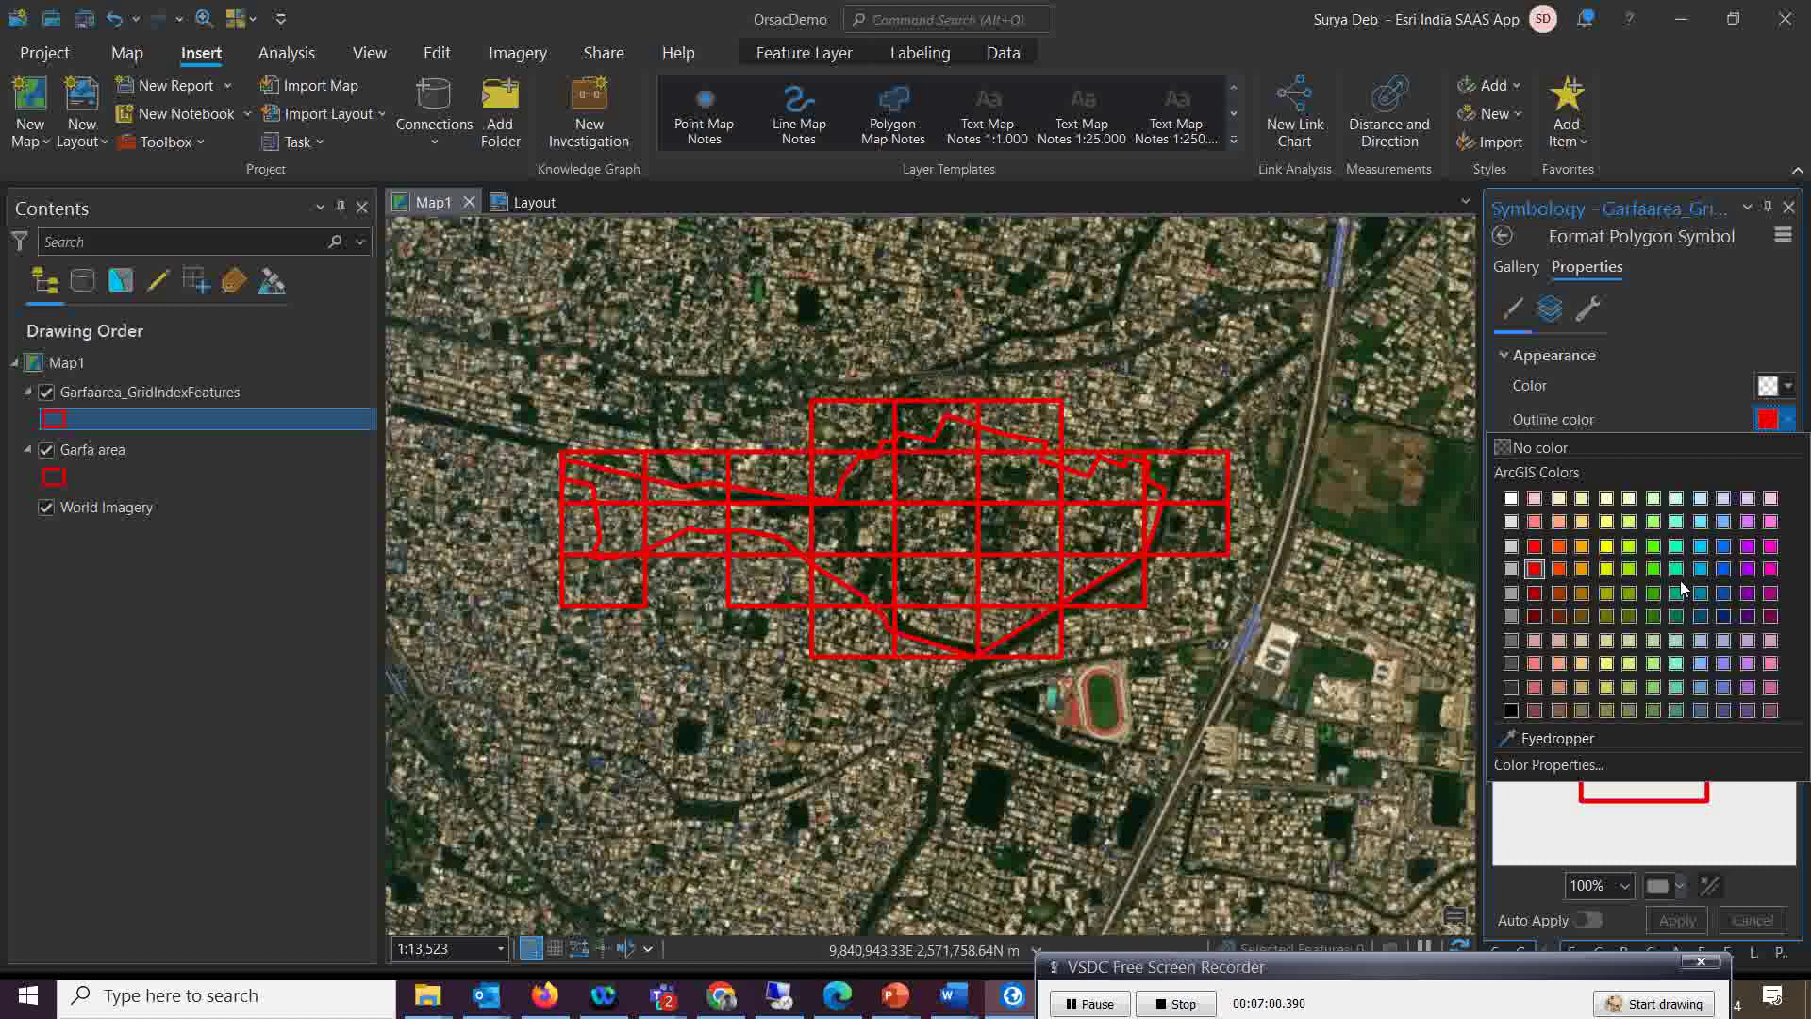
left_click(1723, 572)
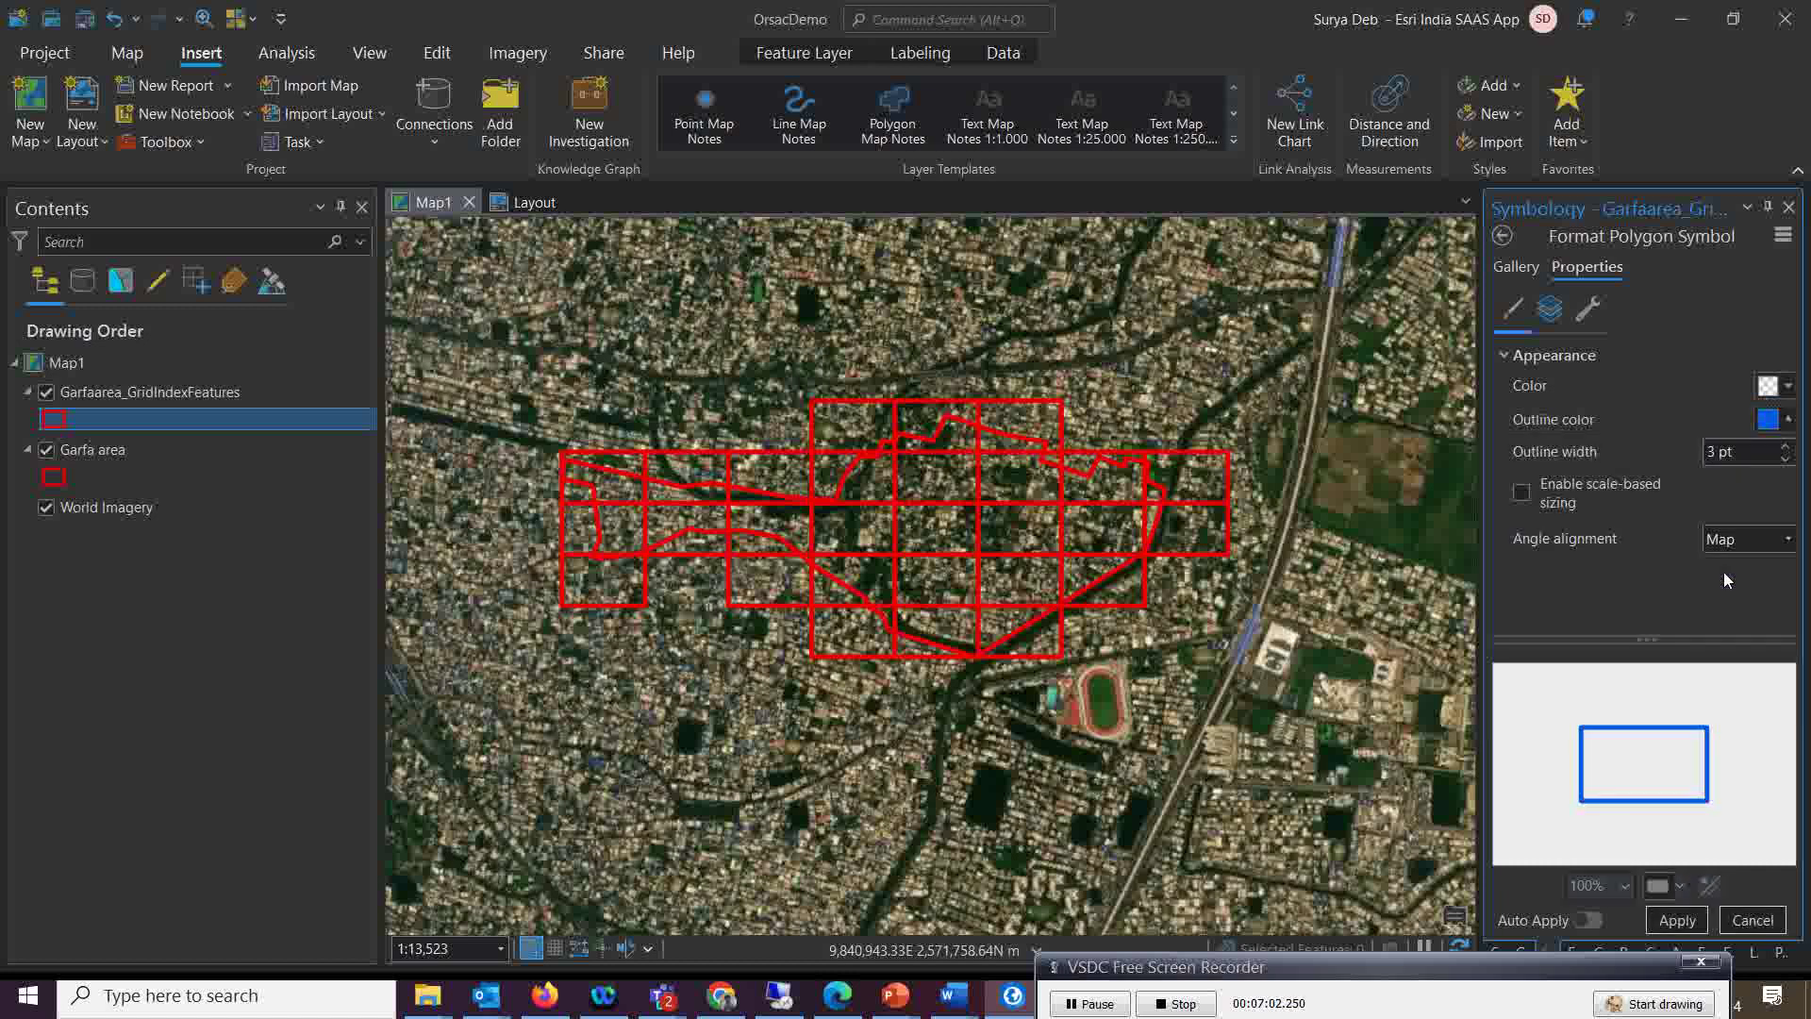
left_click(1678, 920)
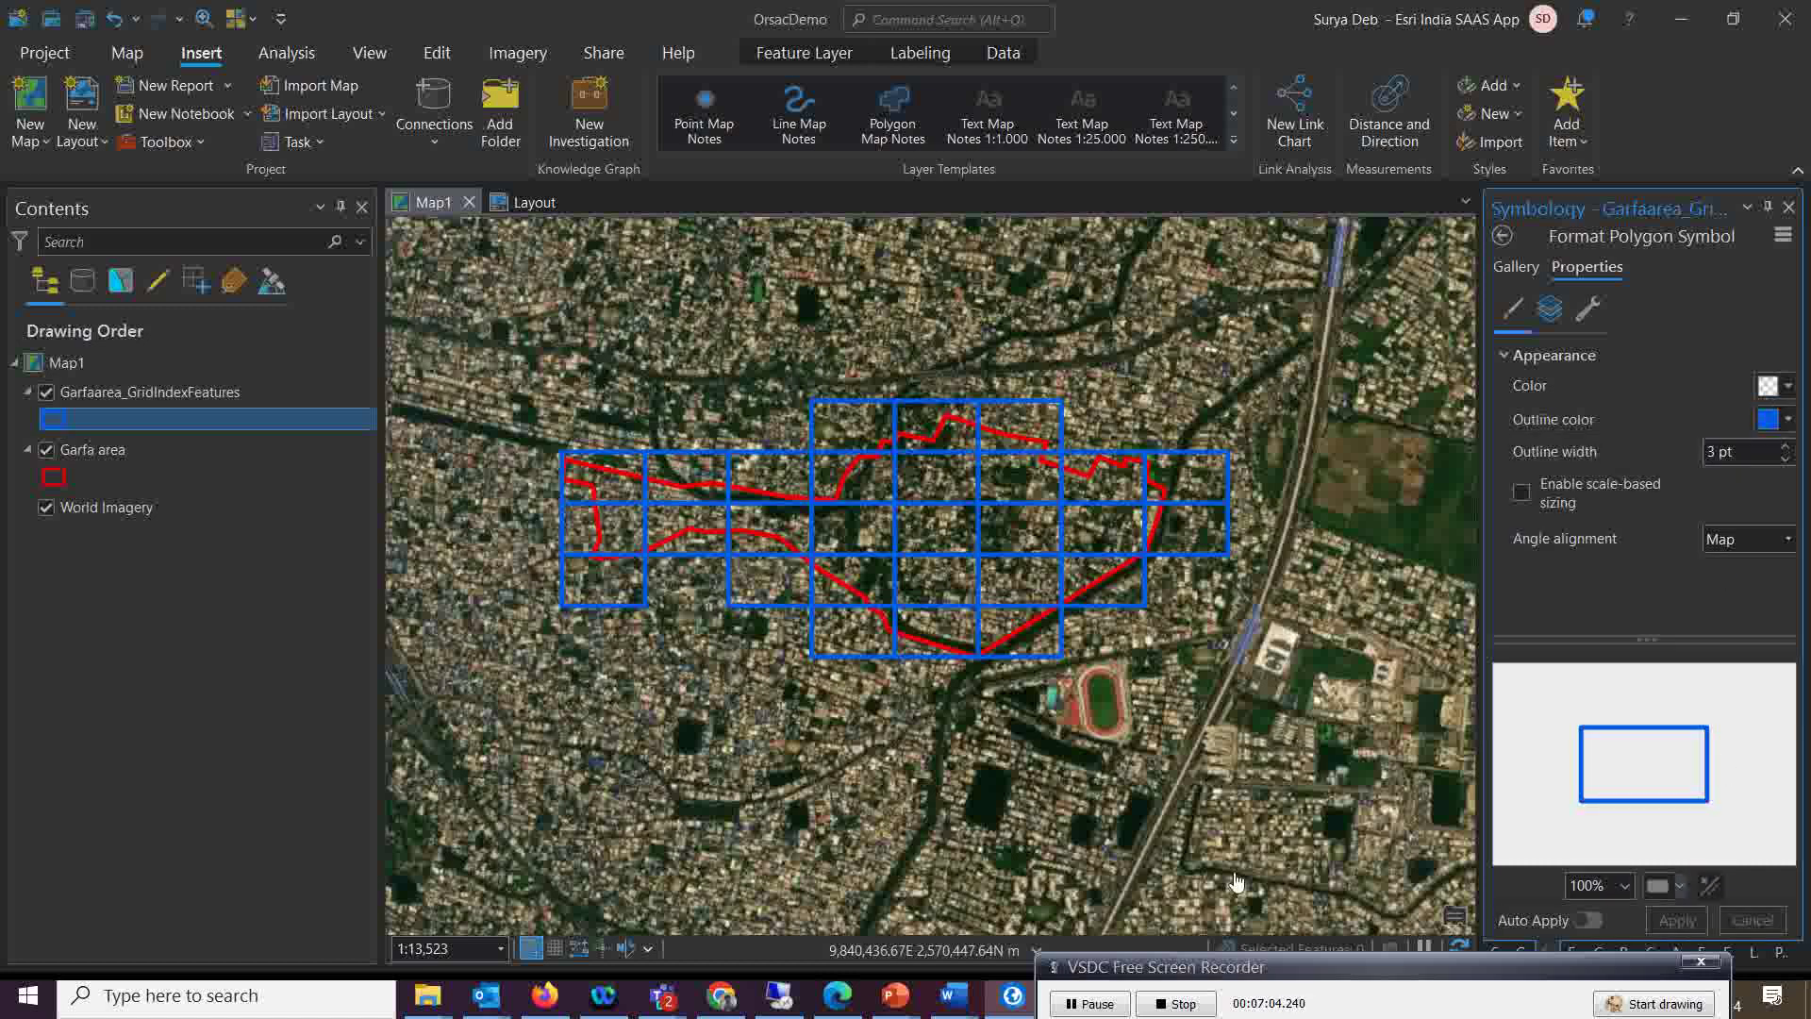
In the layout's properties, define a spatial map series with Garfaarea_GridIndexFeatures as the index layer and PageName as the name field
left_click(528, 201)
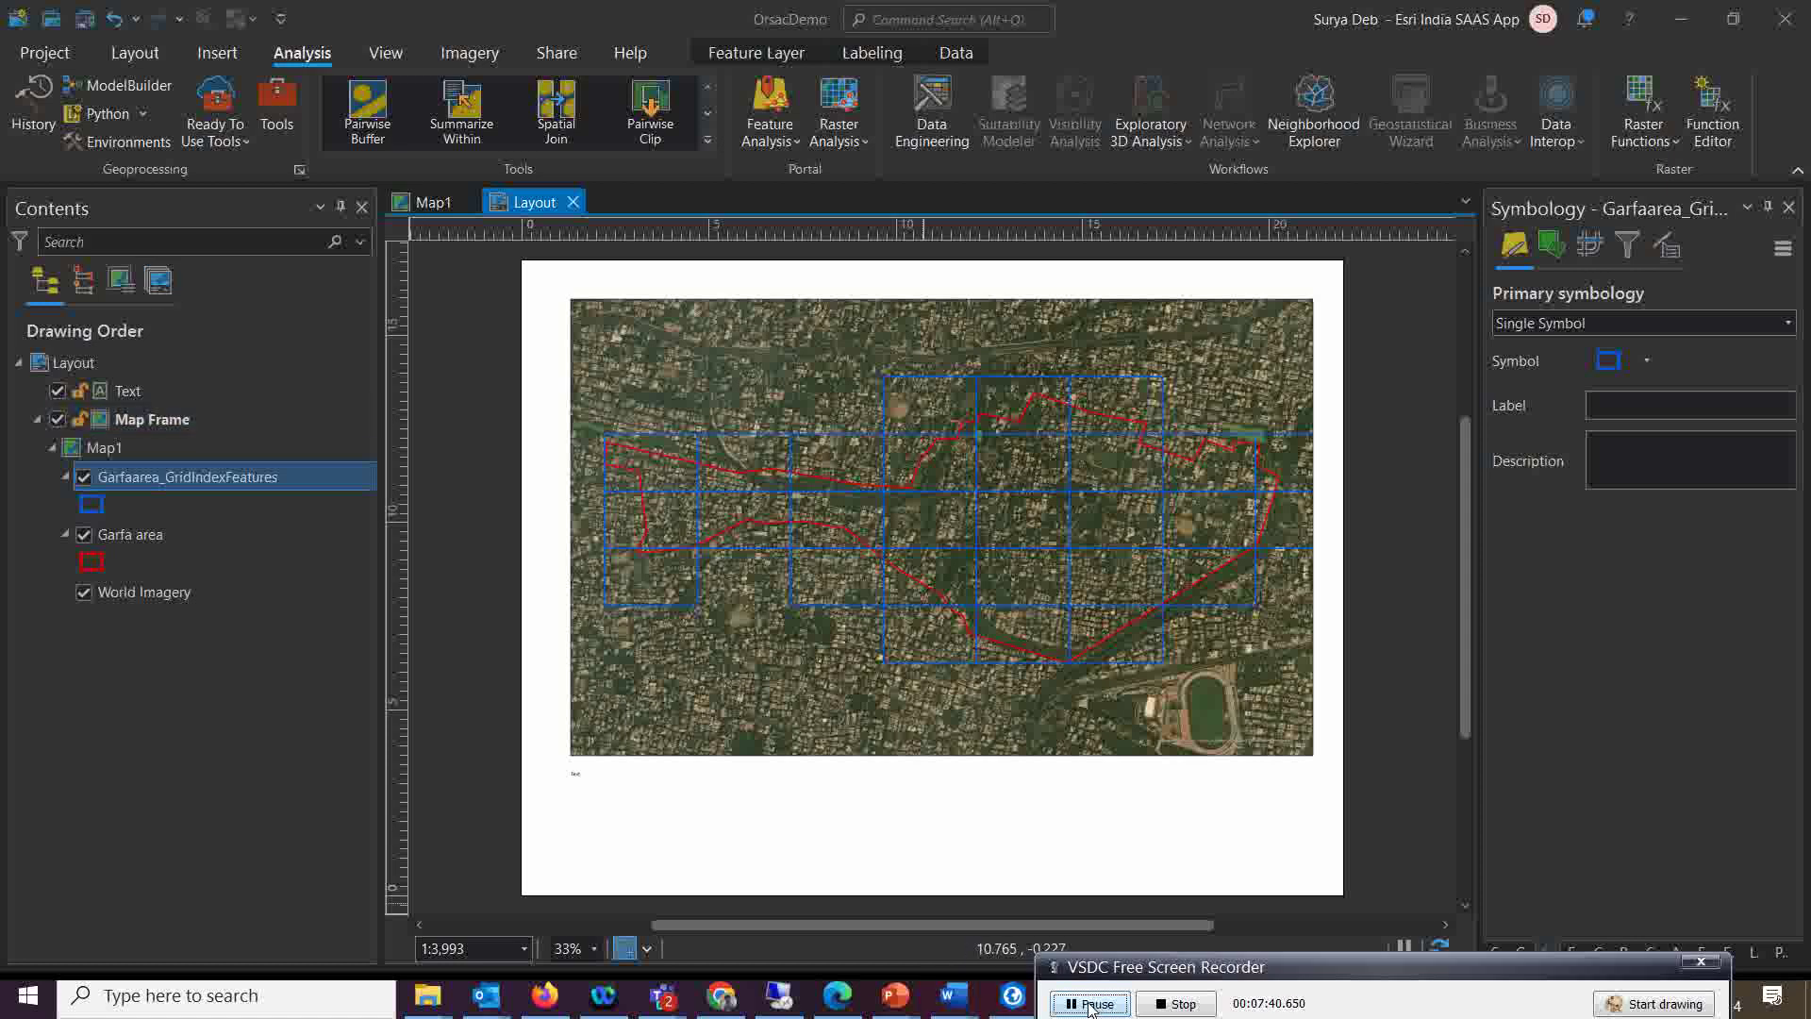
right_click(74, 365)
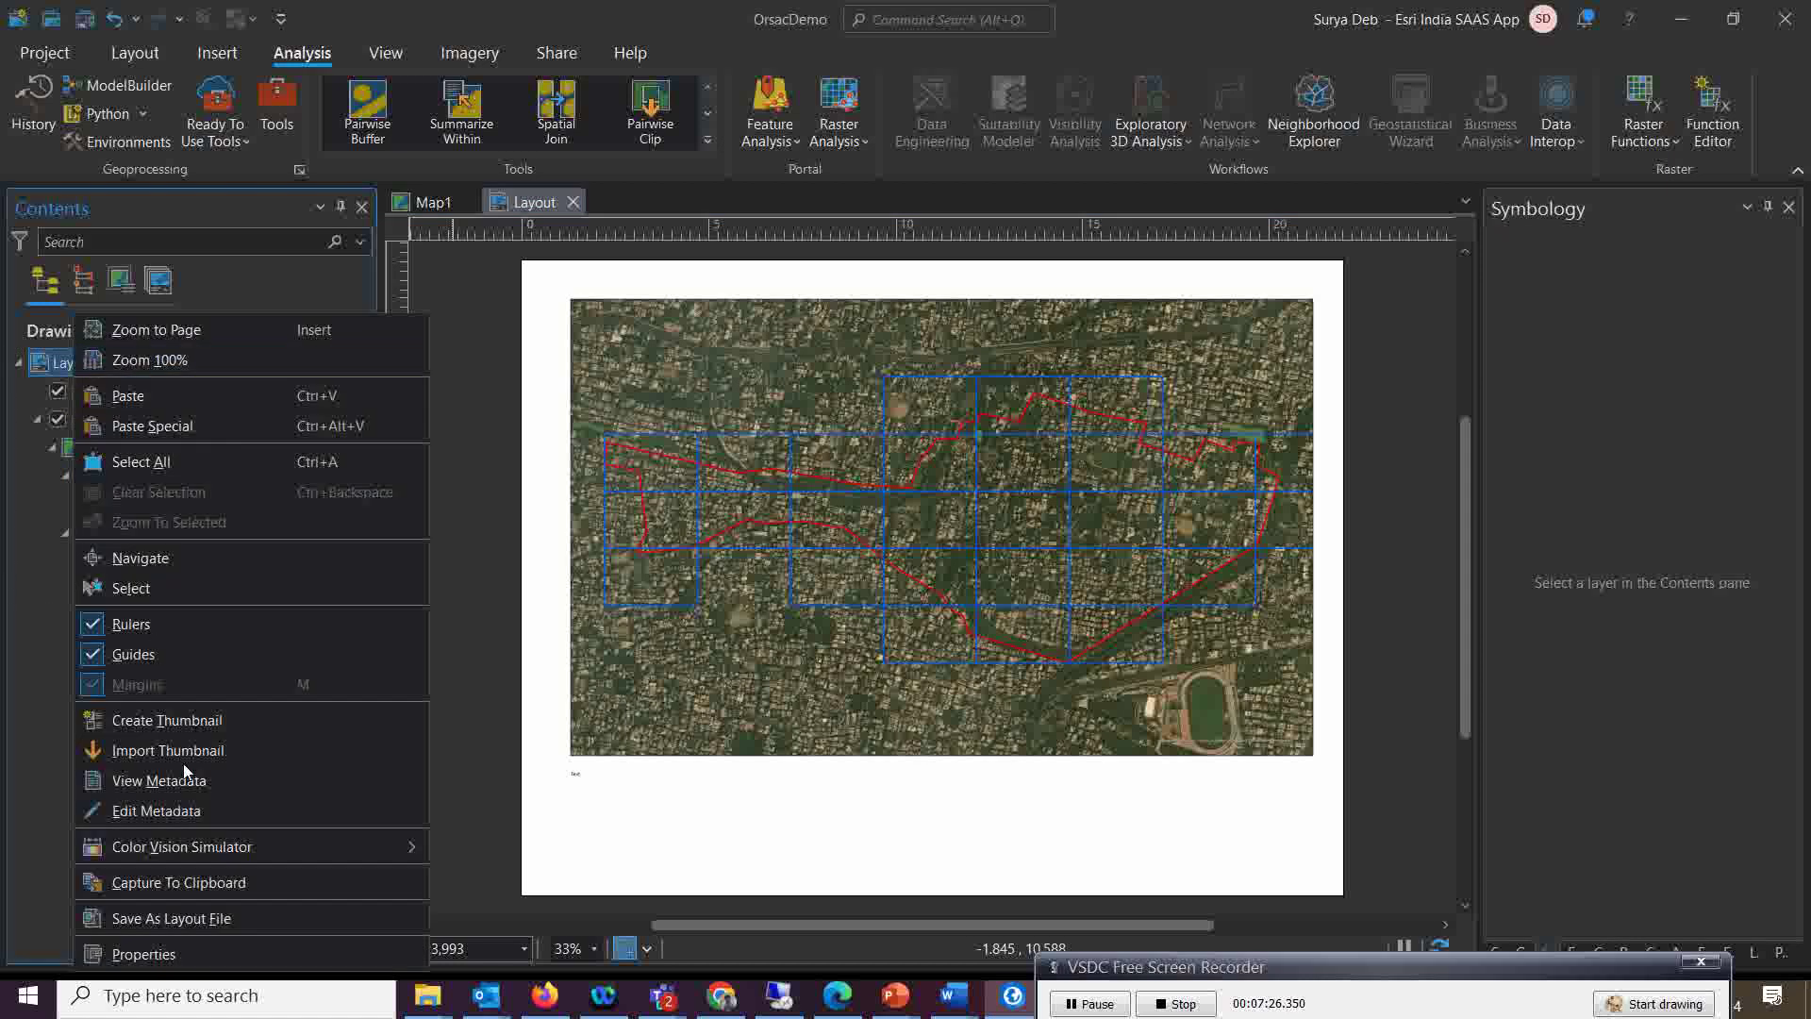
left_click(127, 952)
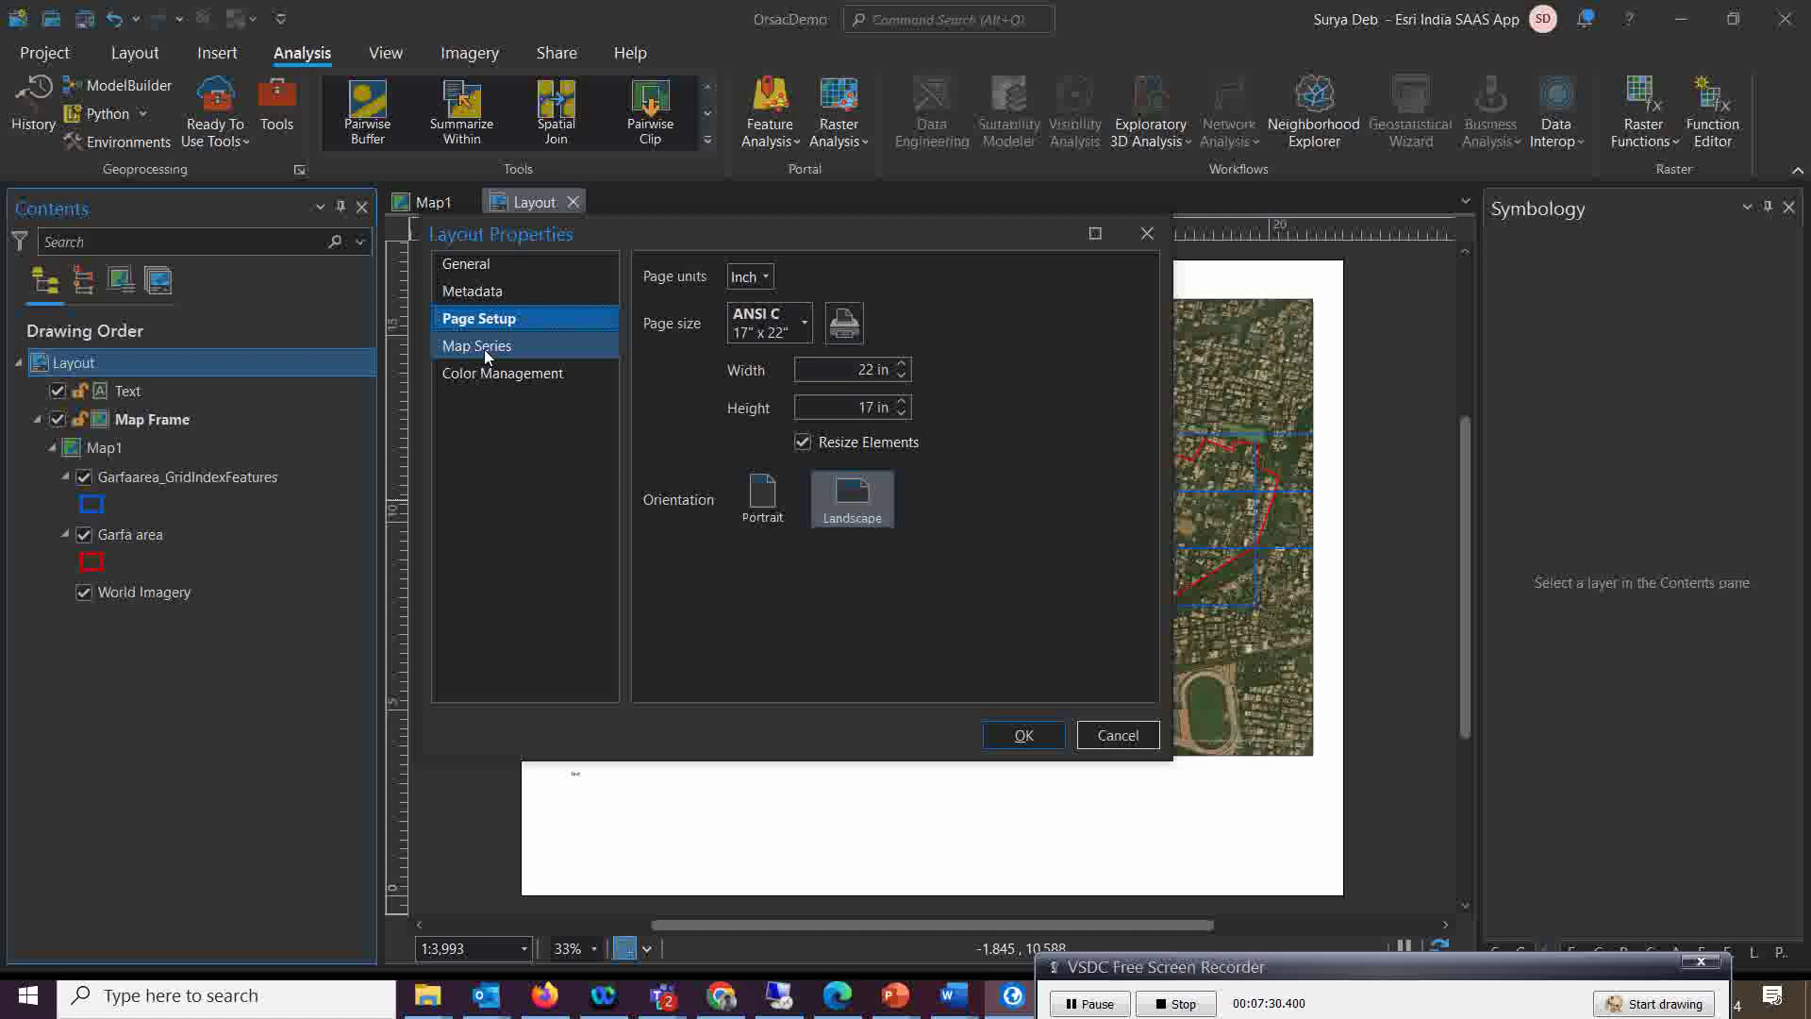
left_click(484, 349)
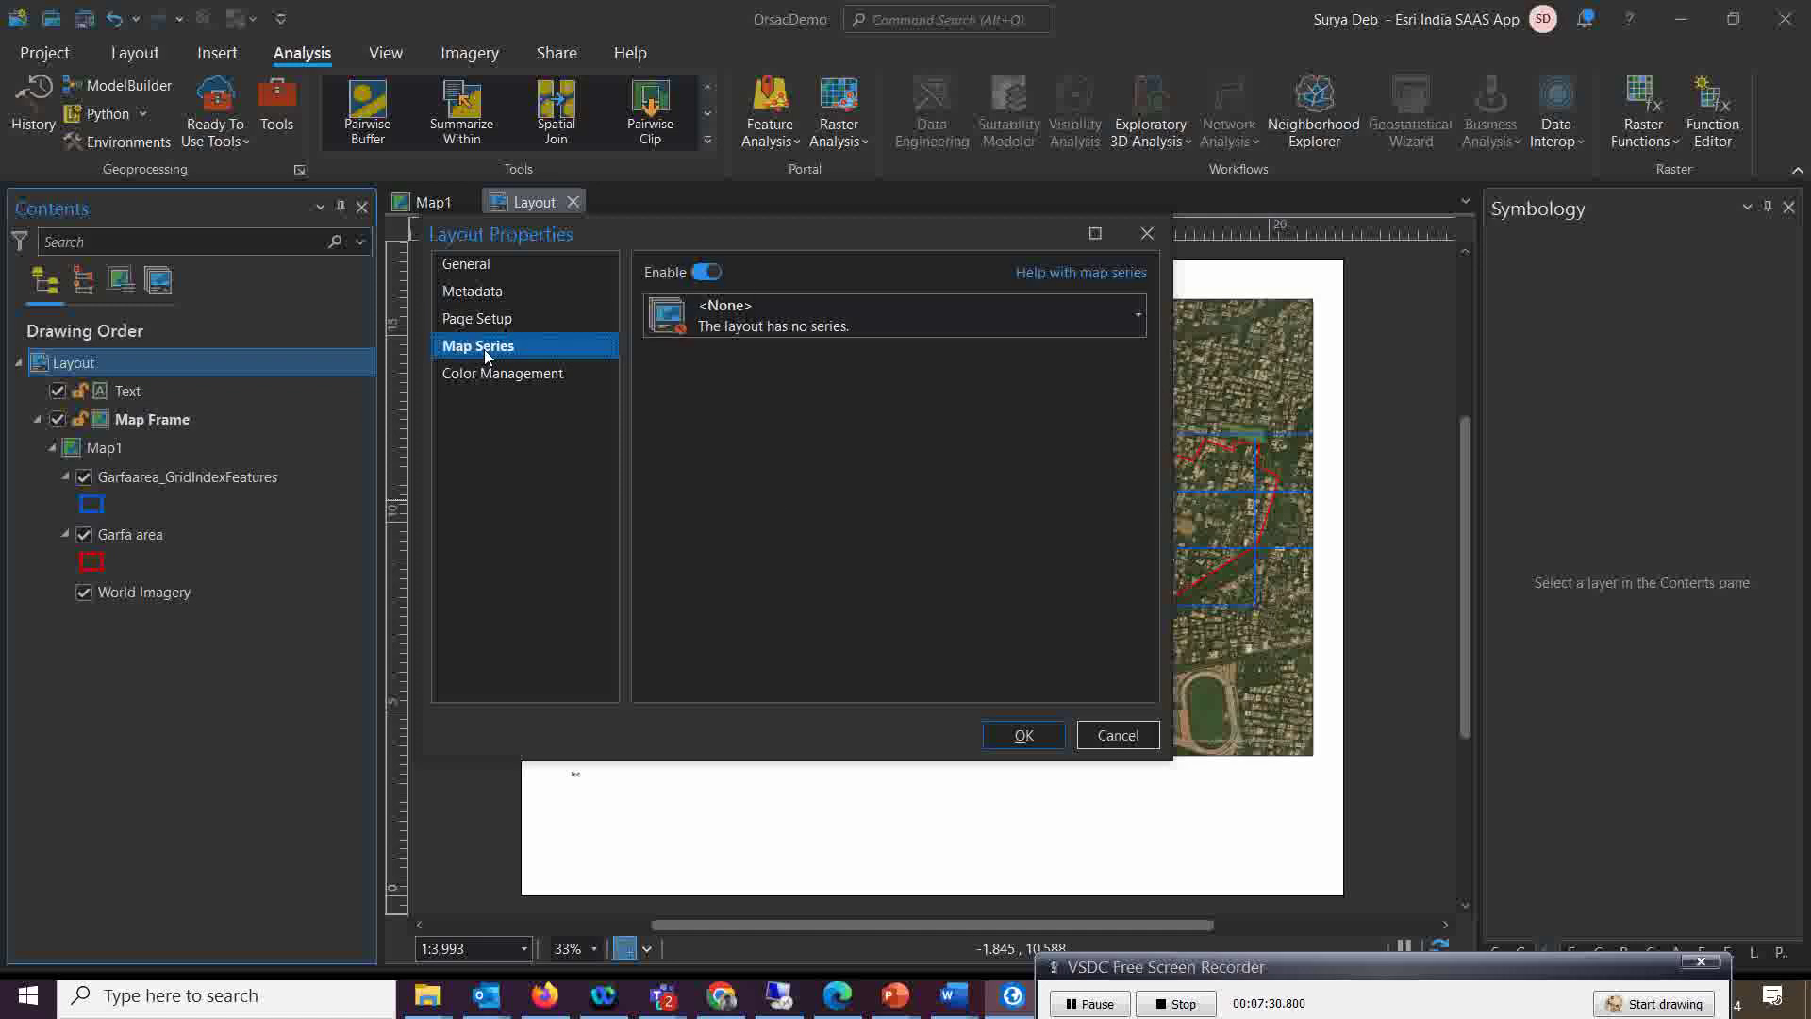
left_click(1134, 325)
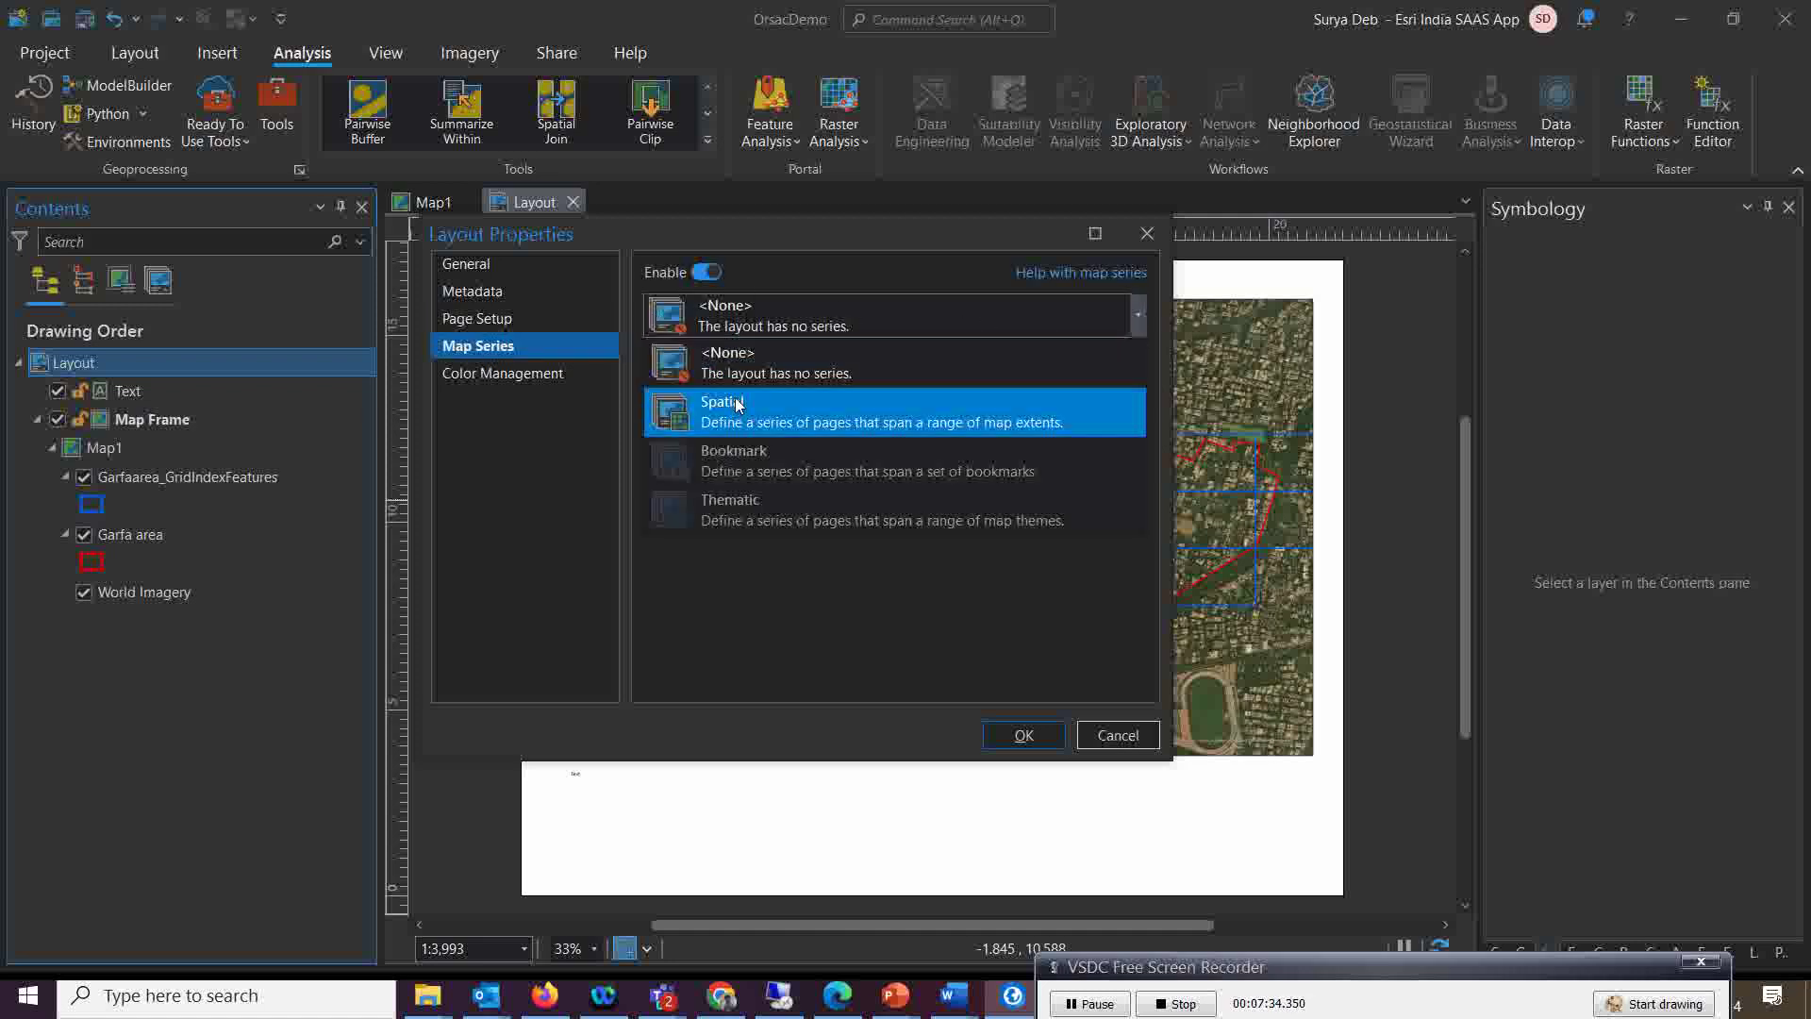
left_click(788, 422)
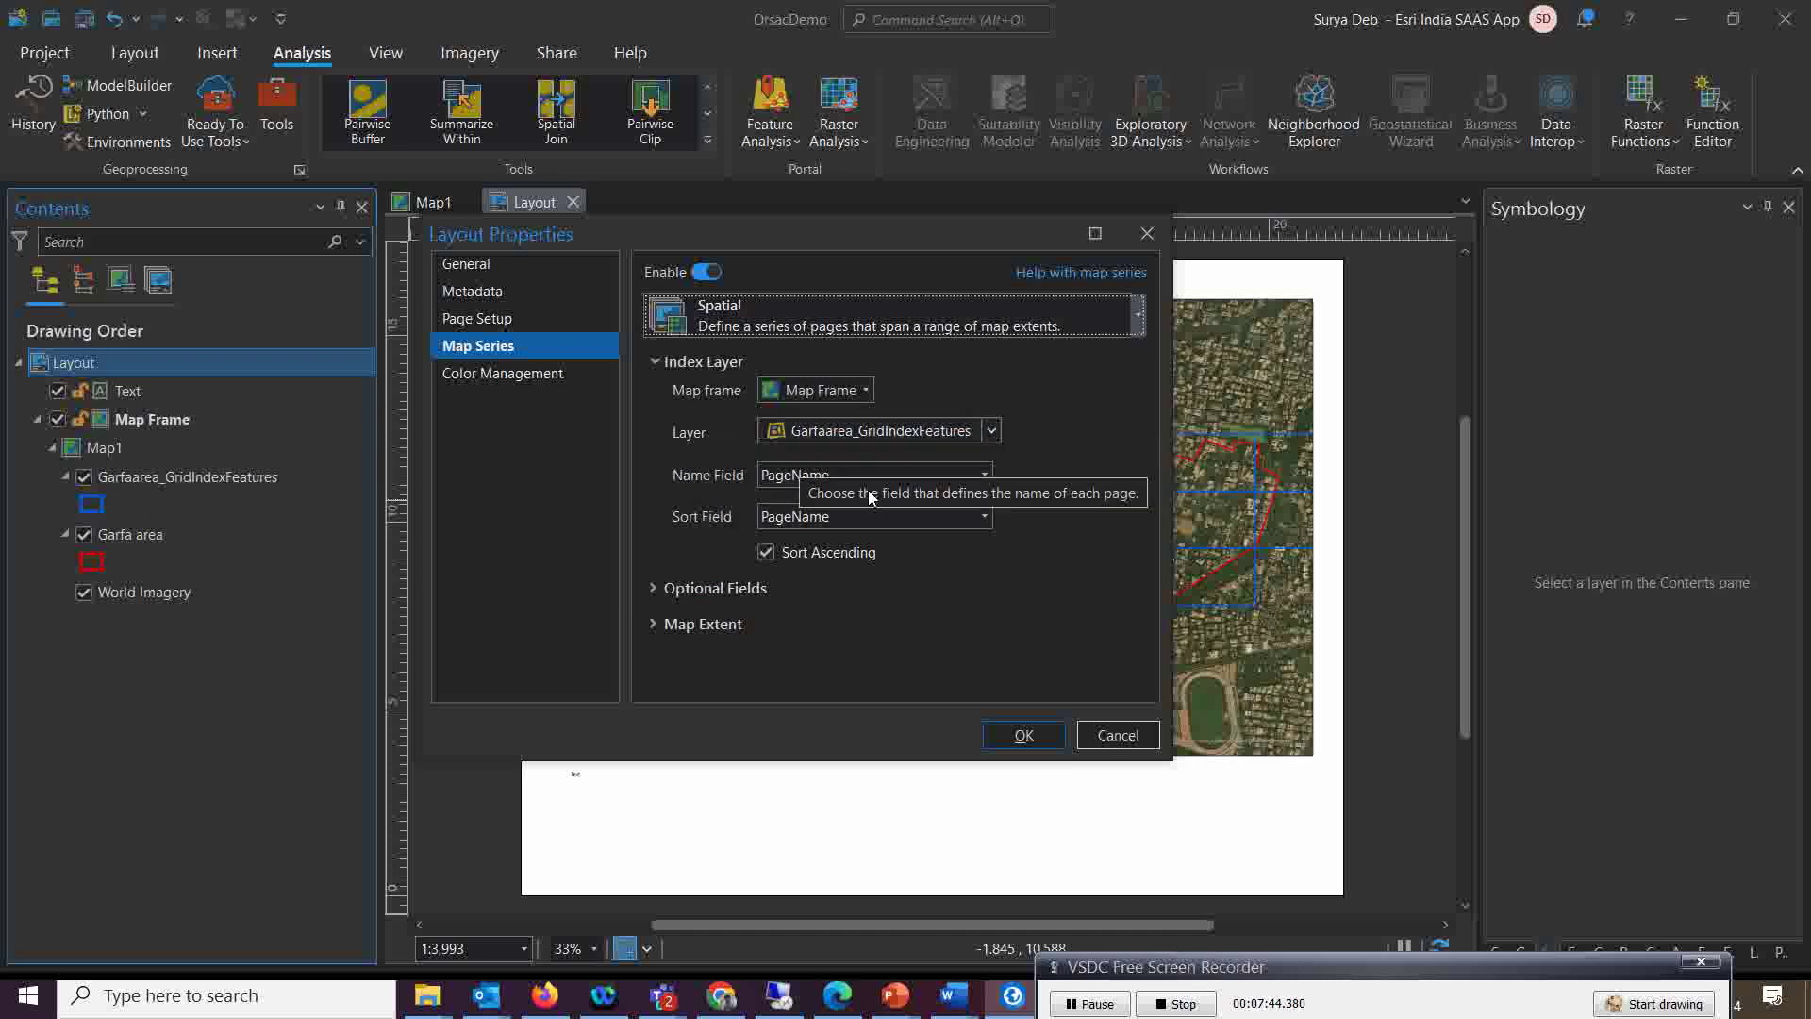
Review the map series' extent options and set its sort field to PageNumber
left_click(658, 624)
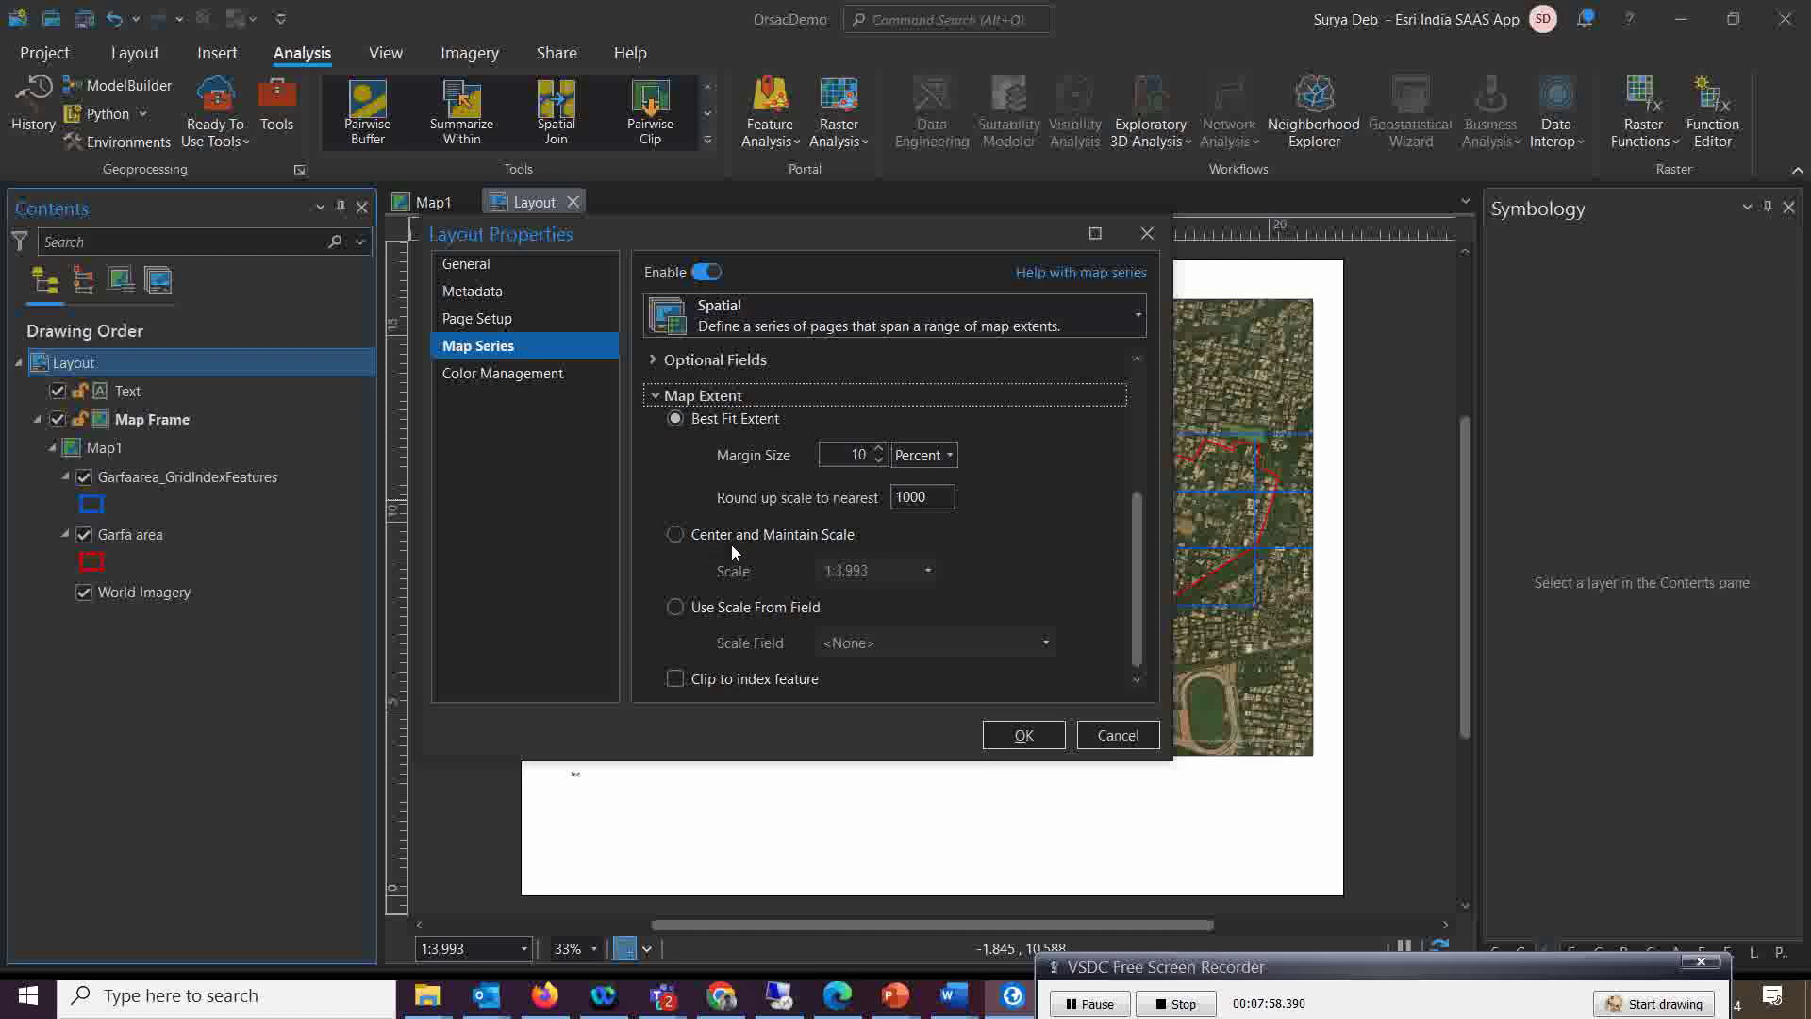
left_click(655, 397)
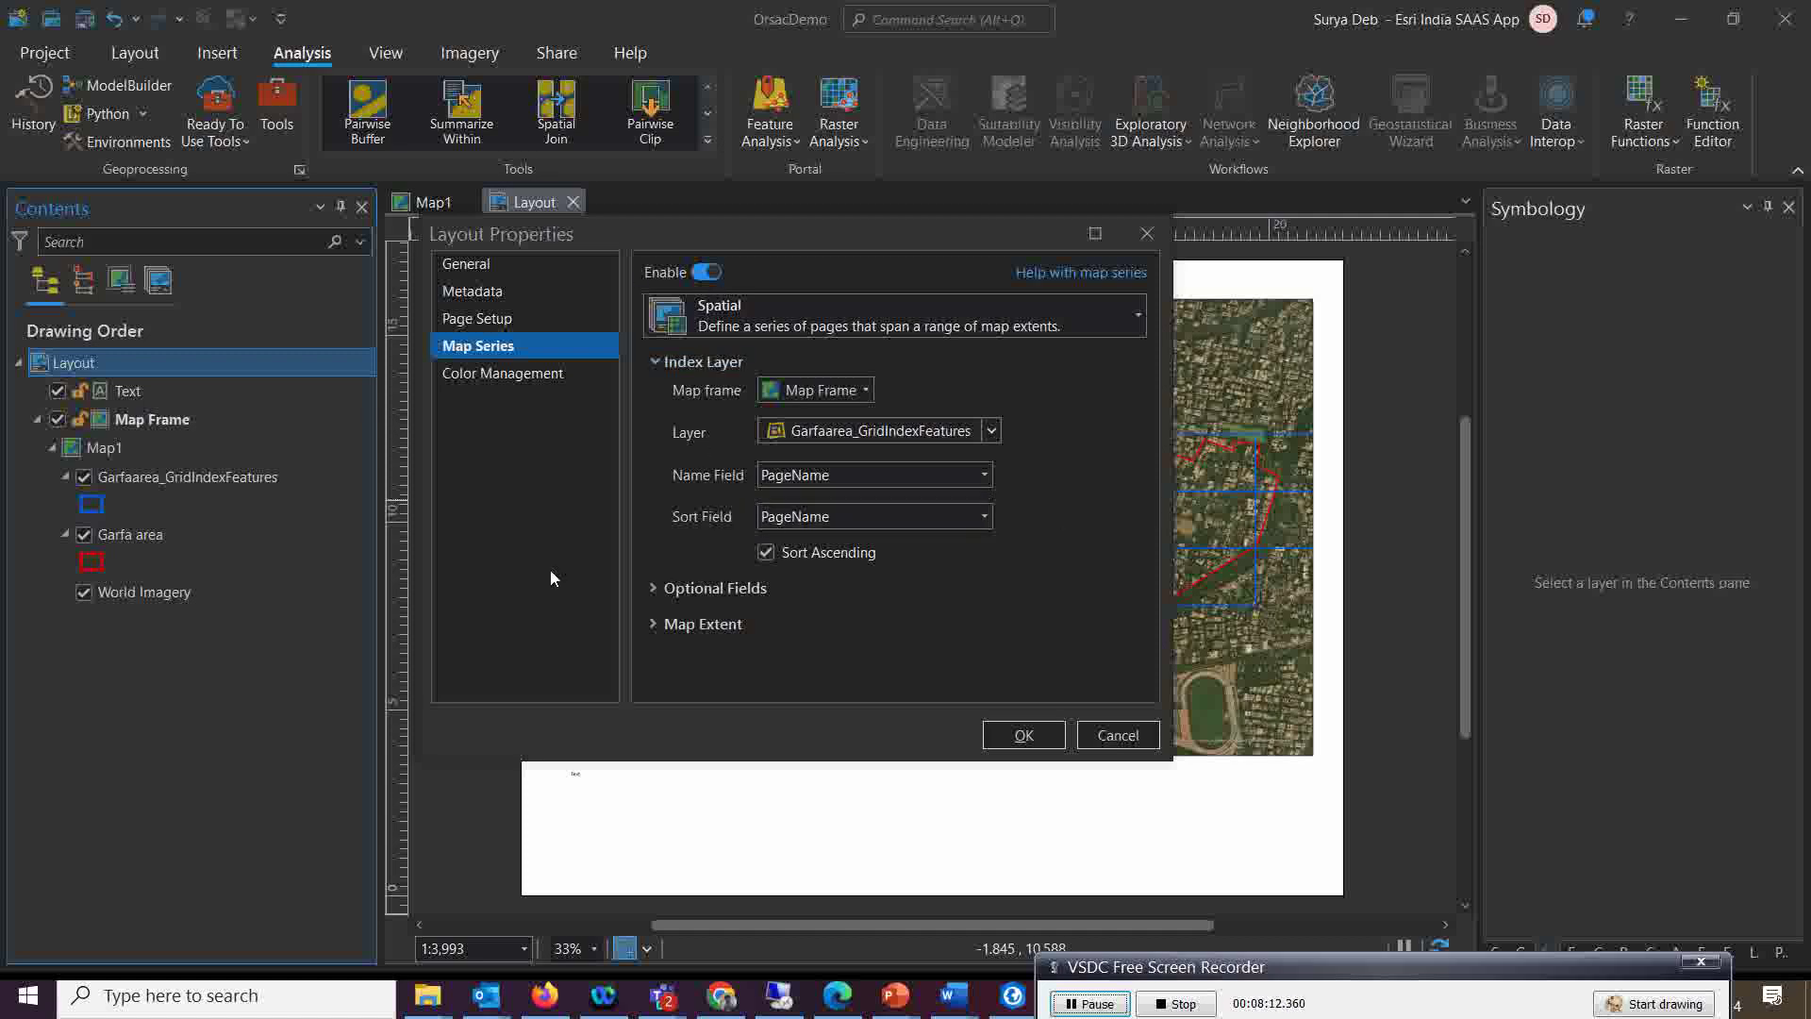
left_click(983, 516)
left_click(809, 591)
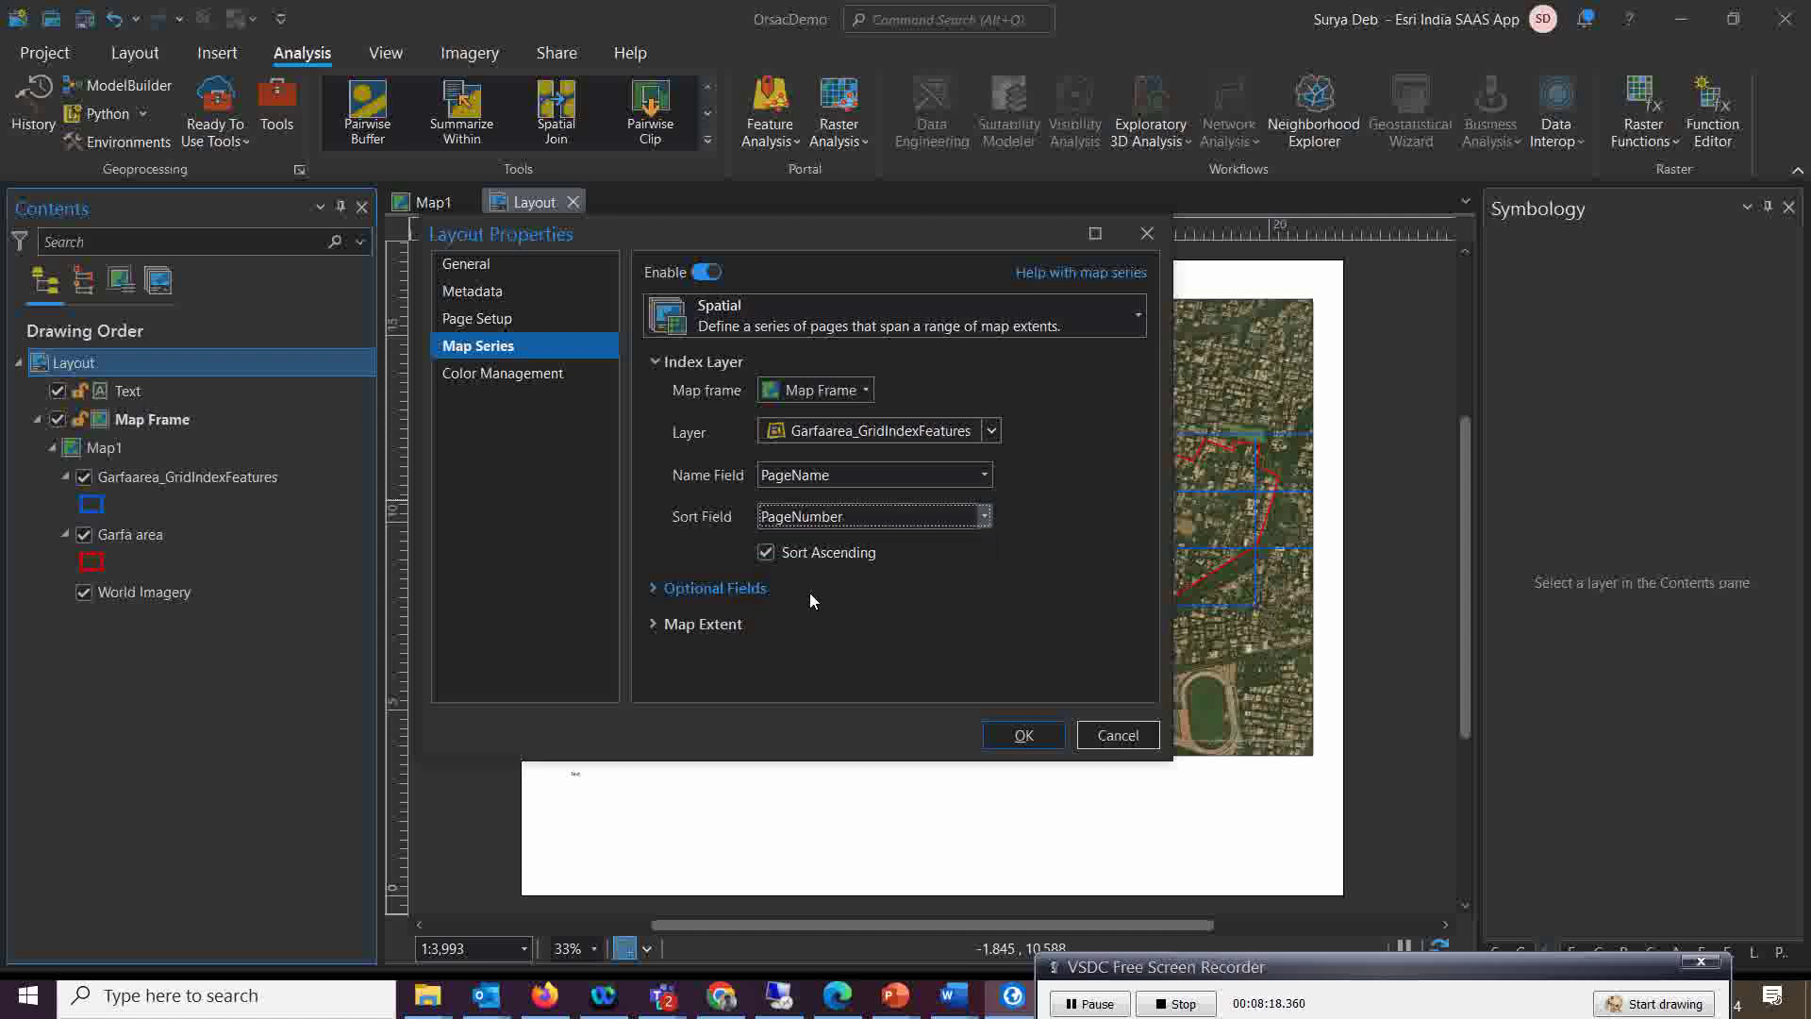
Review the map series' extent options and apply the spatial map series to the layout
left_click(1075, 1008)
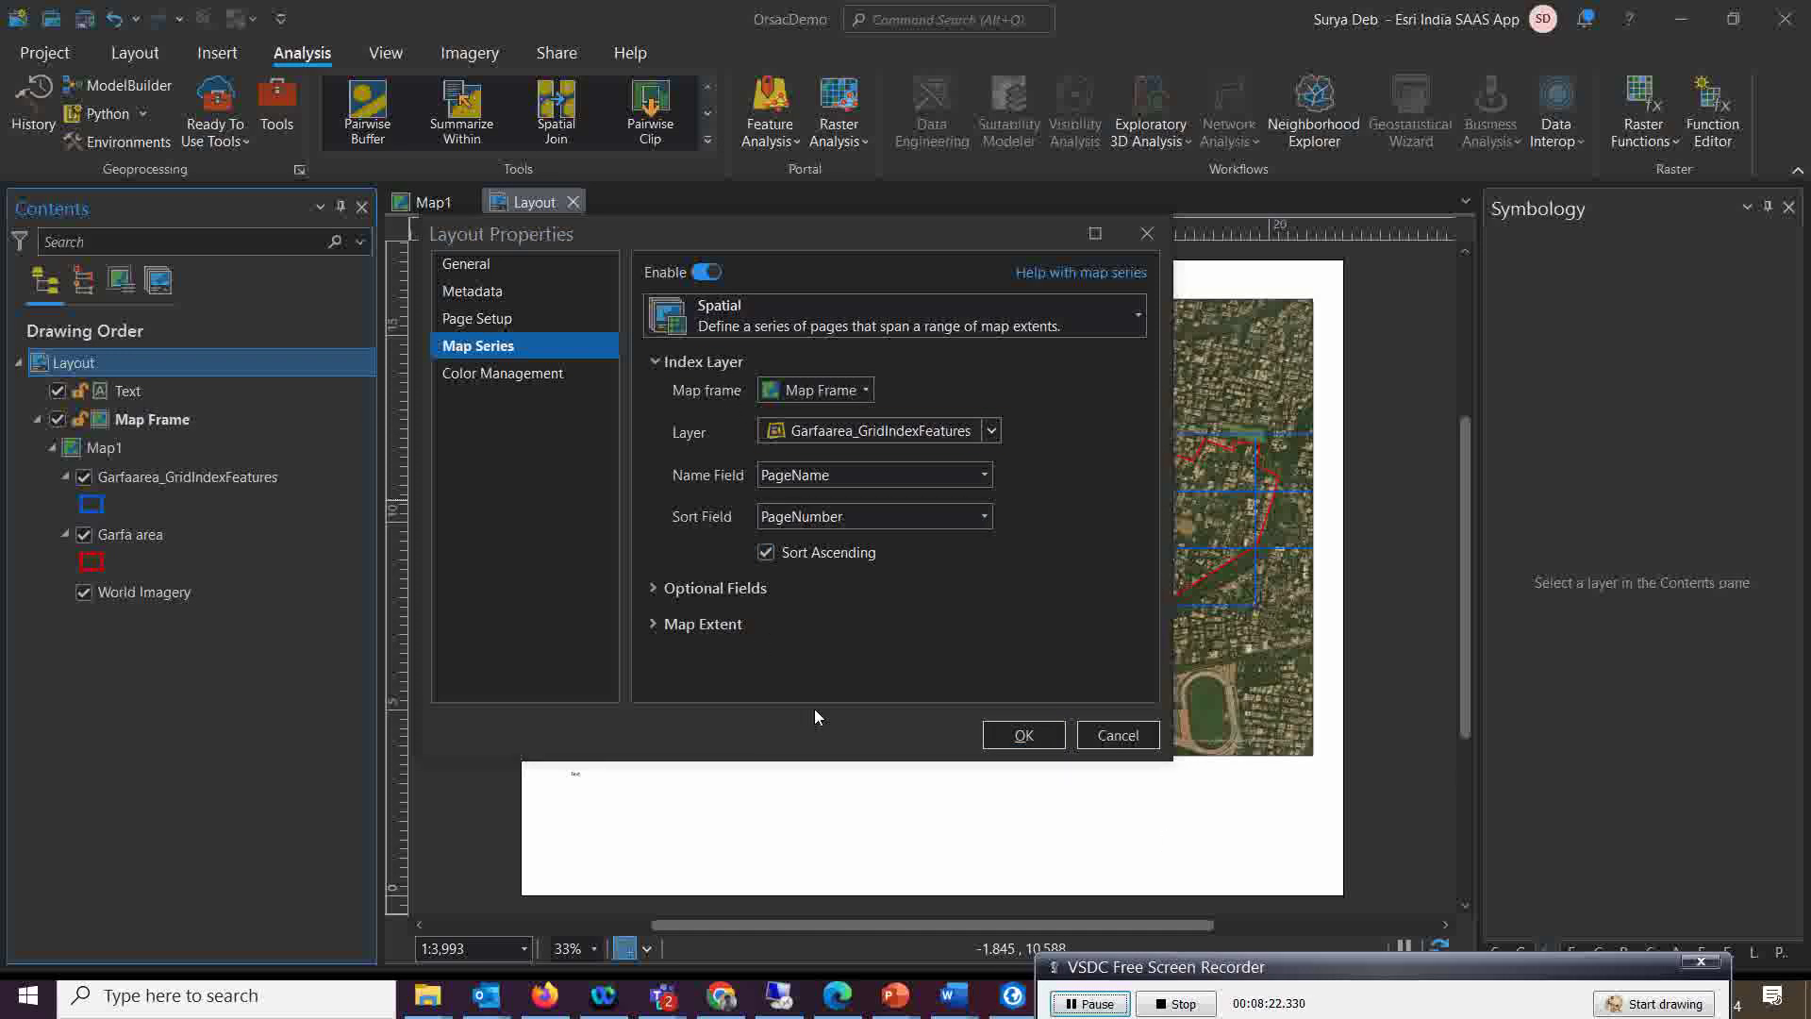
left_click(696, 626)
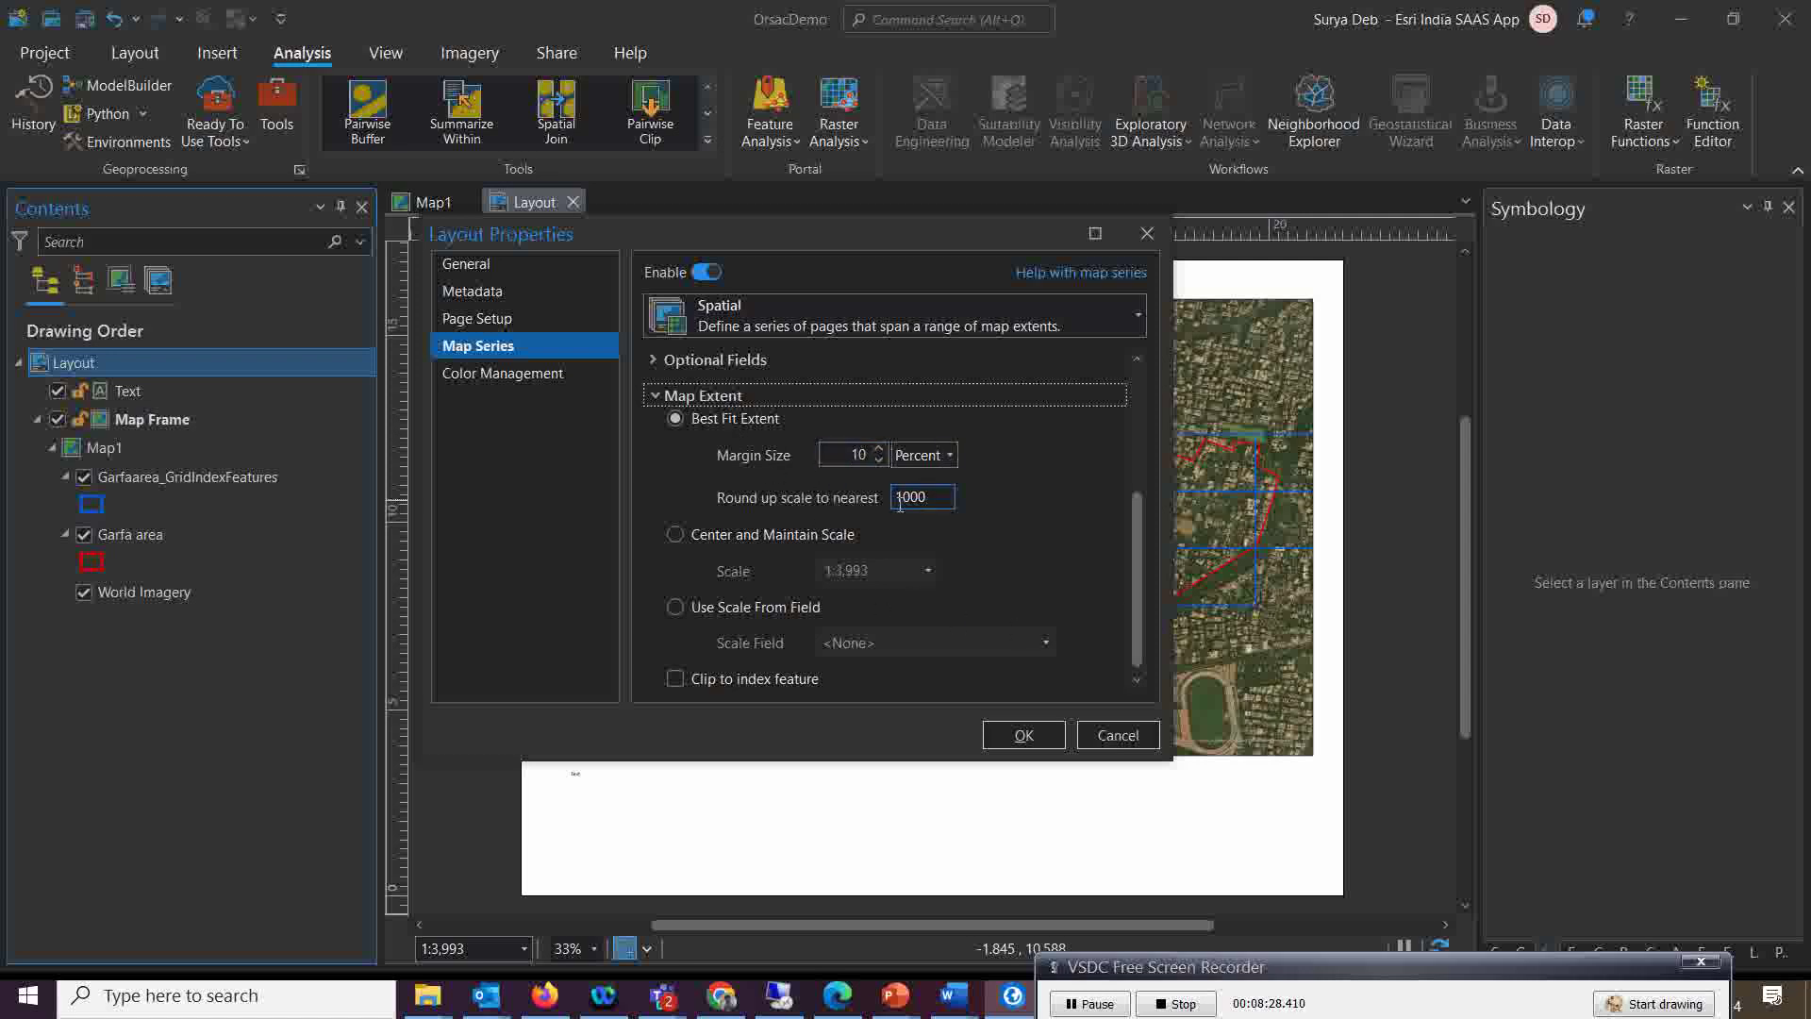
left_click(1024, 736)
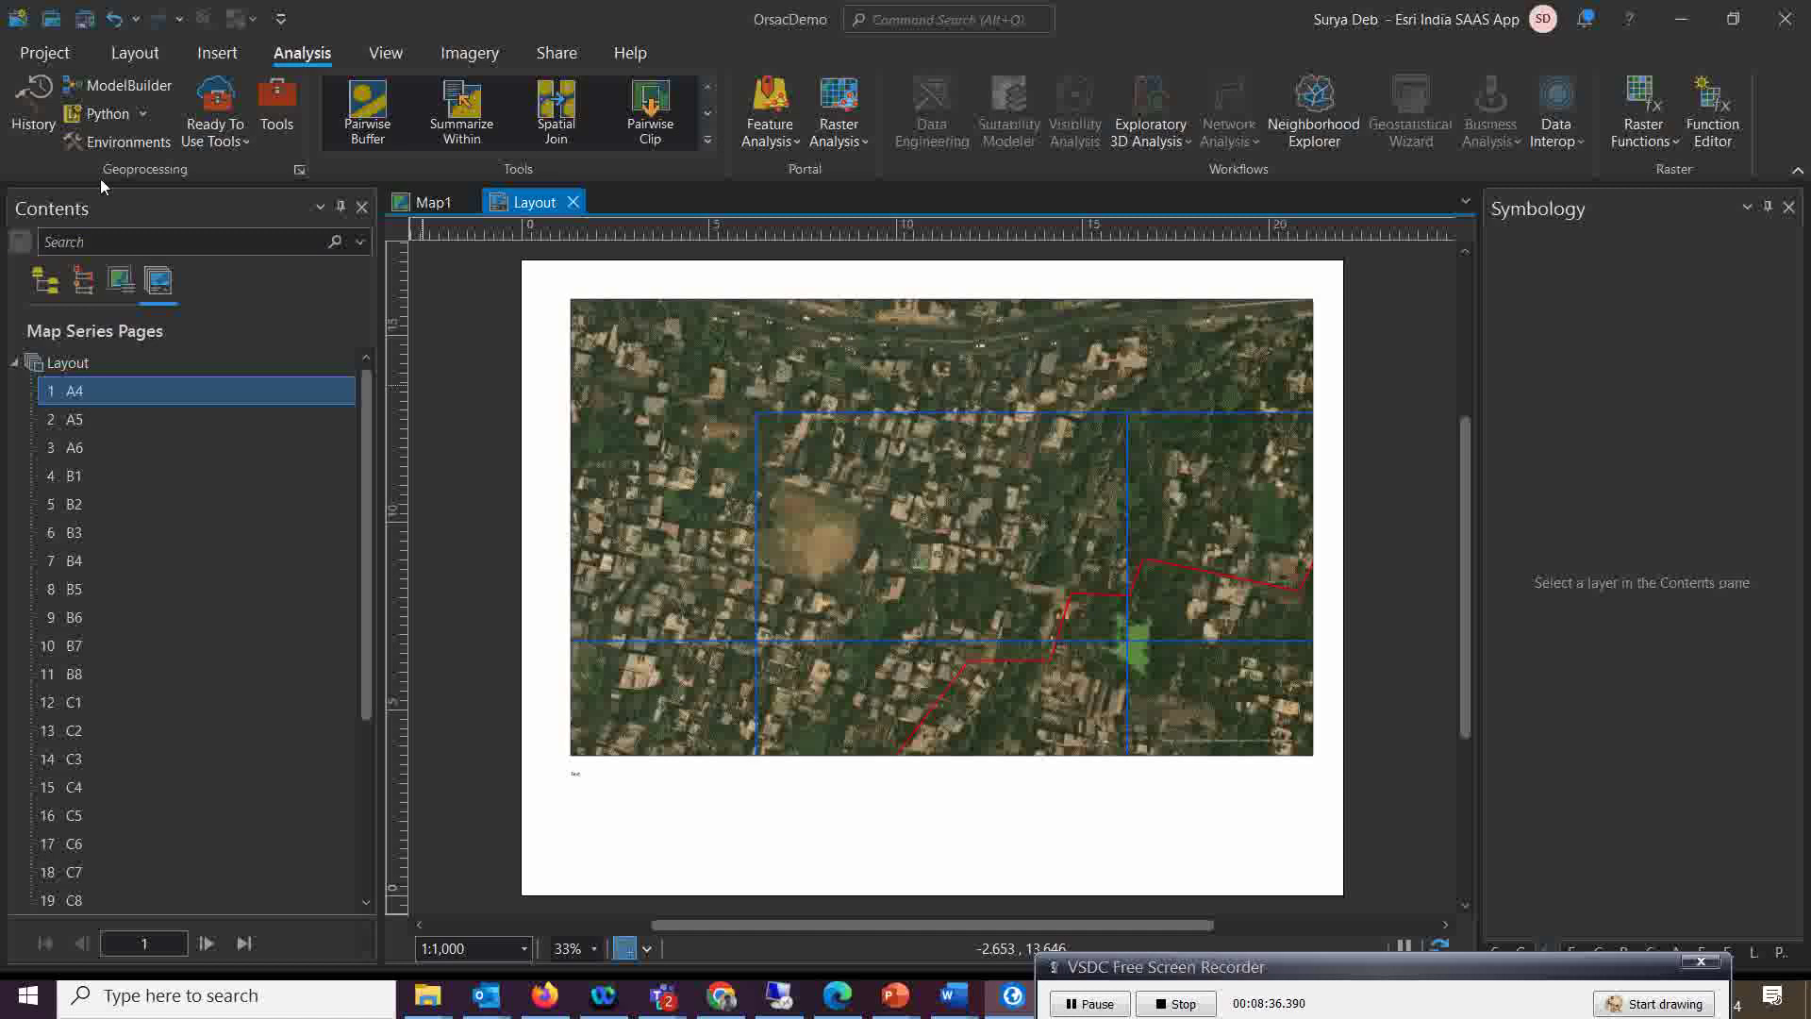
Select the Garfaarea_GridIndexFeatures layer in the layout and set its label field to PageNumber
left_click(45, 280)
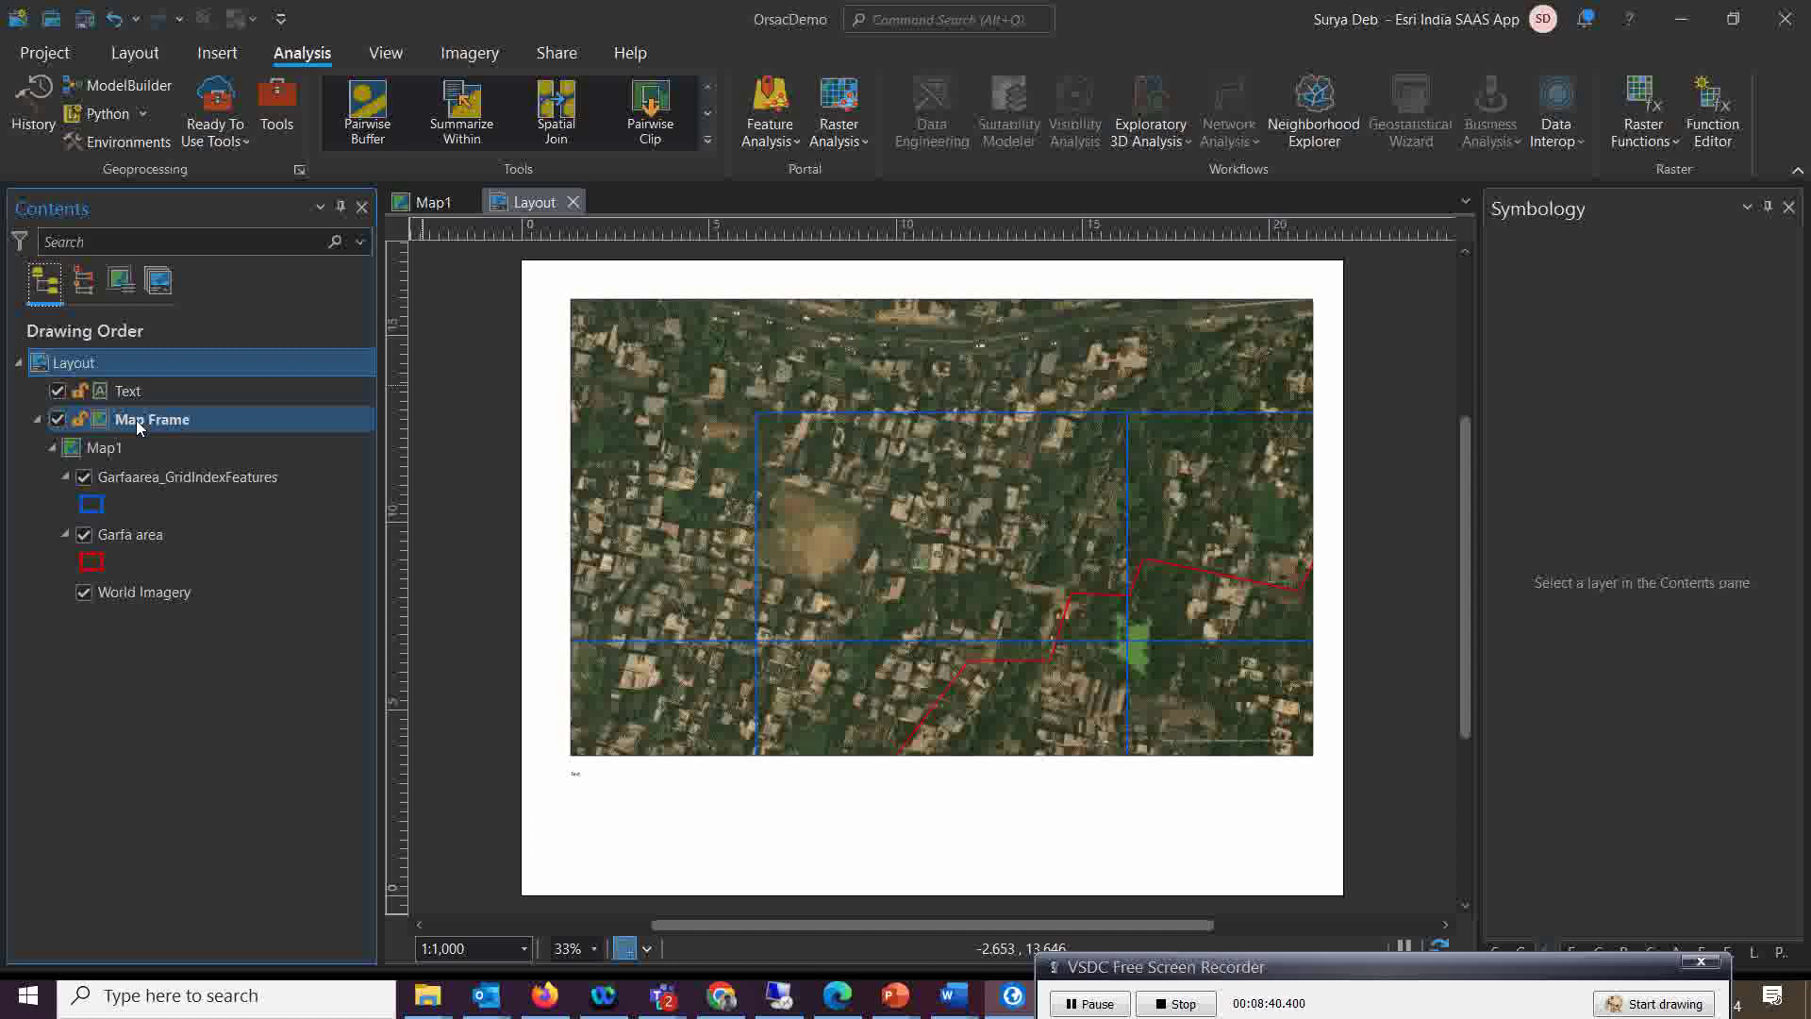
left_click(128, 484)
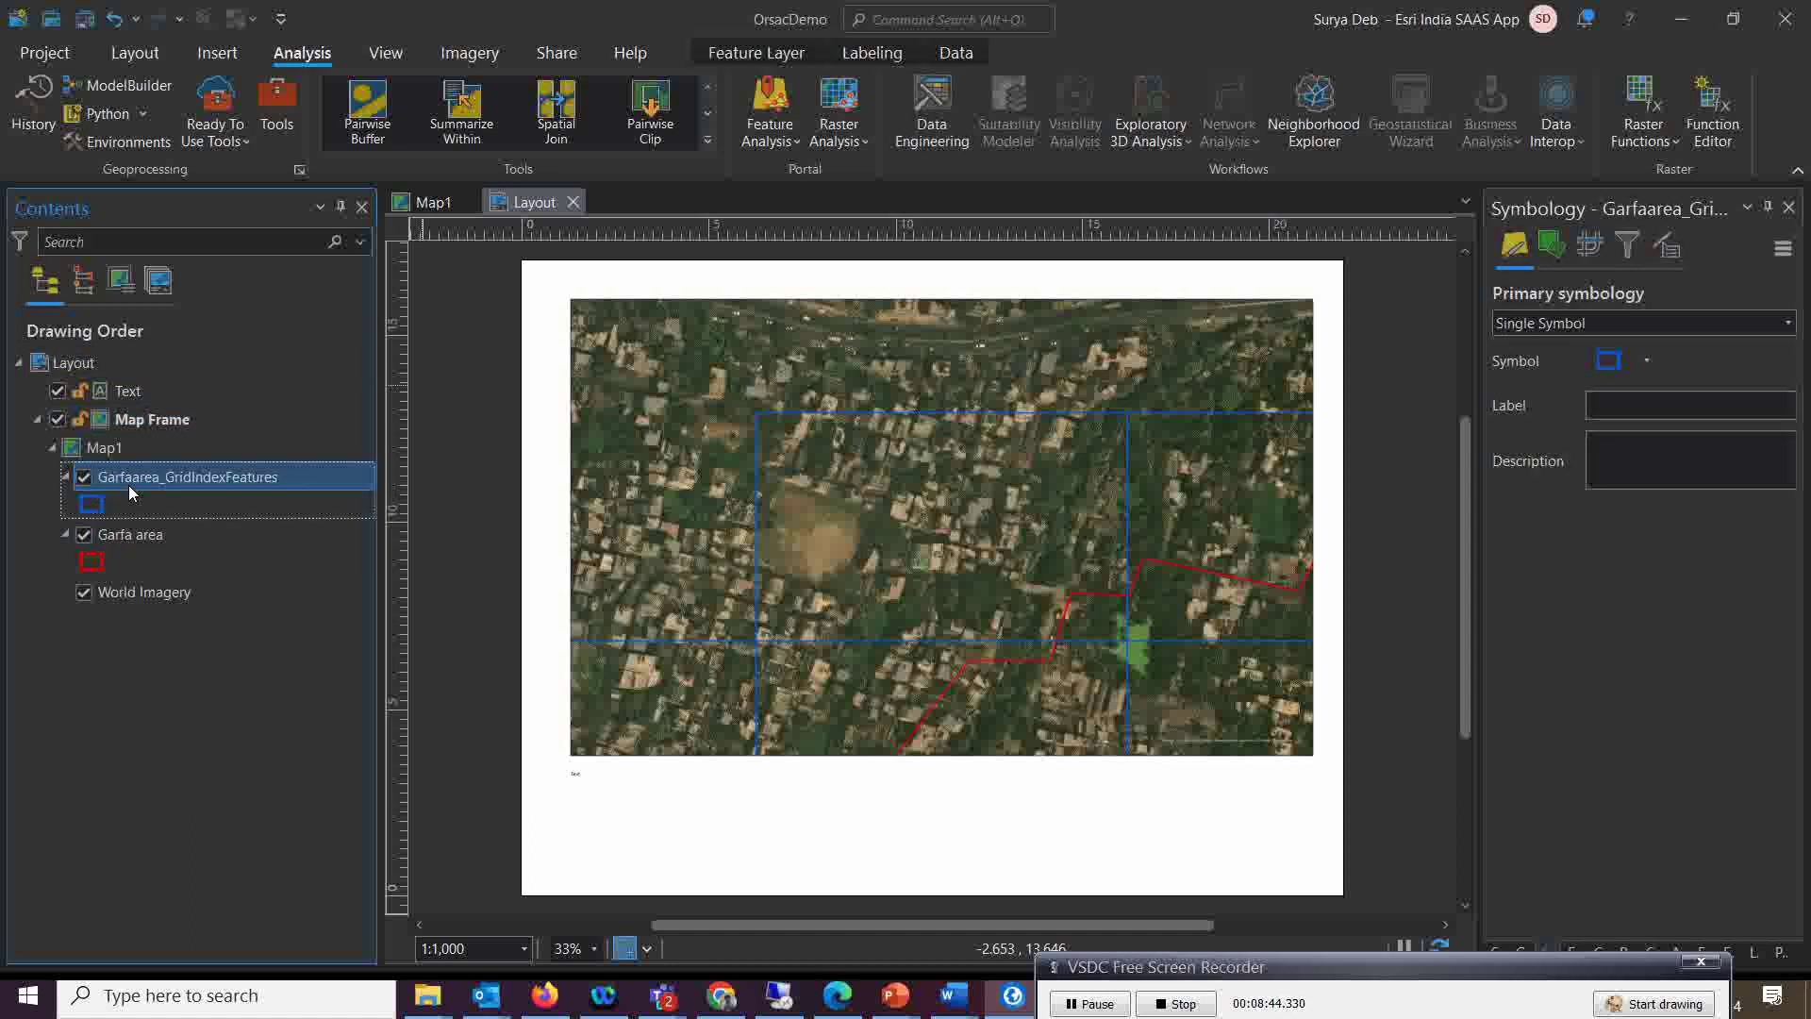
left_click(873, 53)
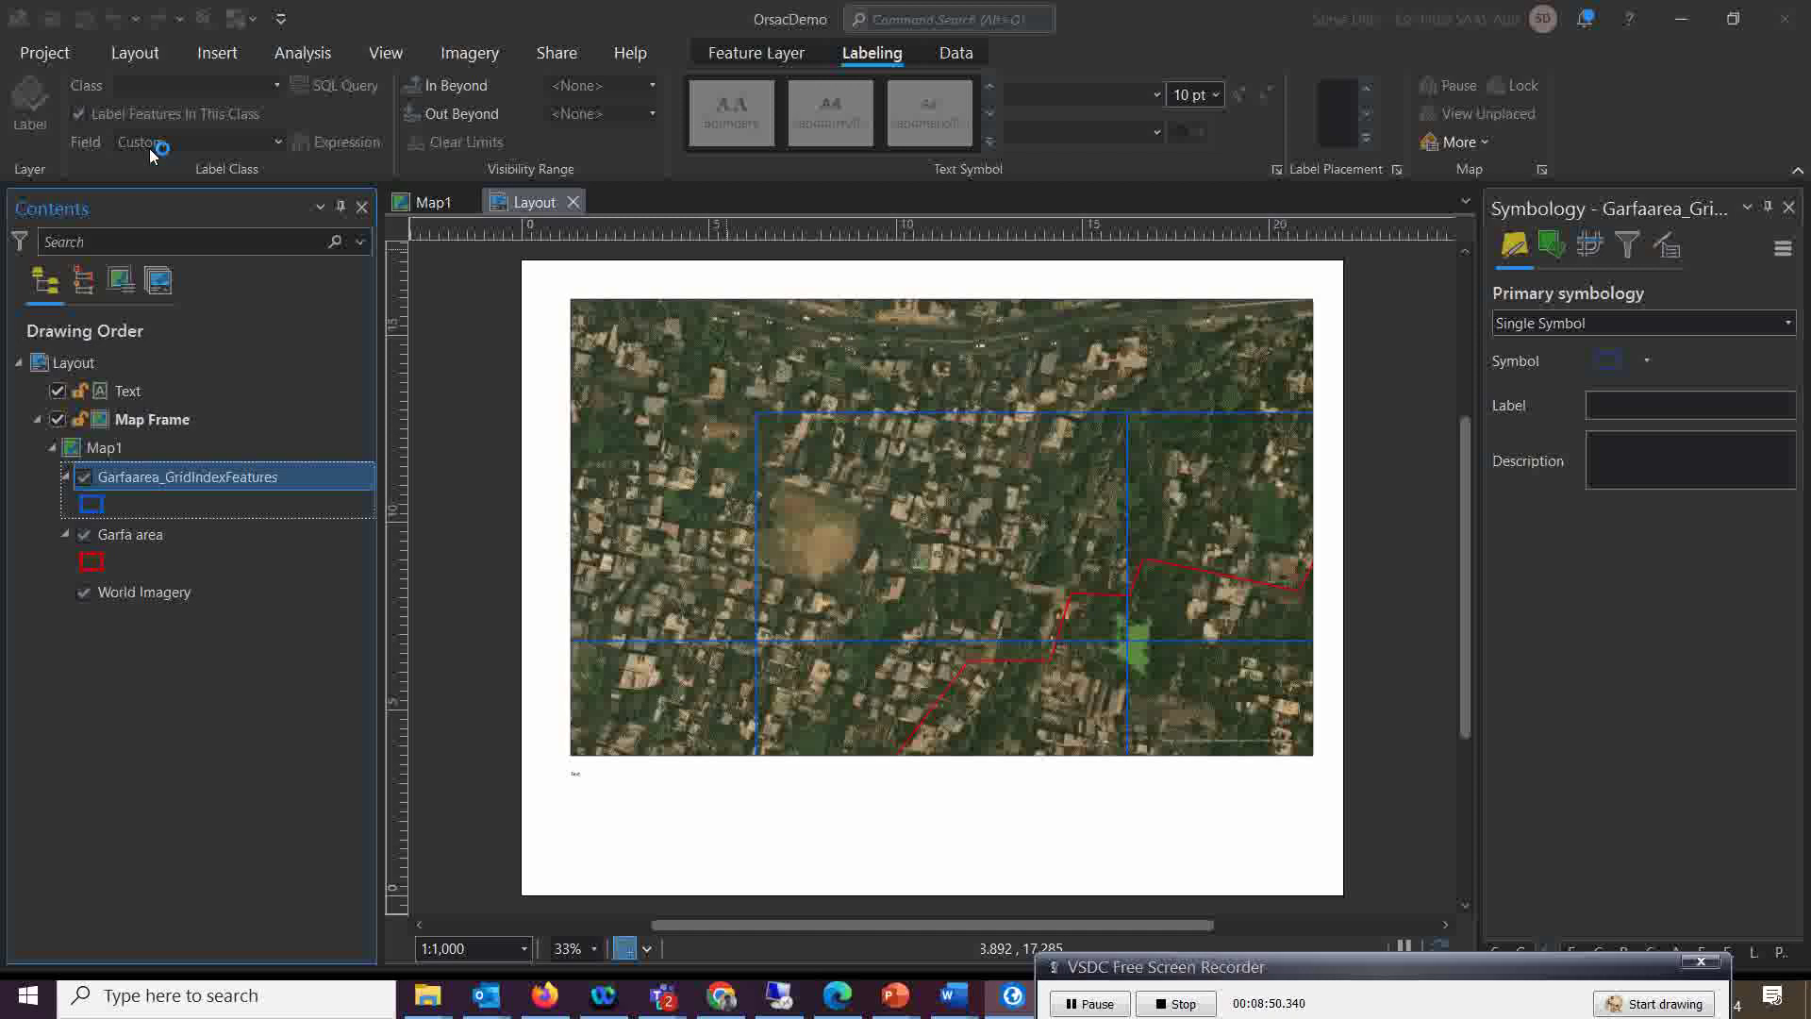
left_click(278, 143)
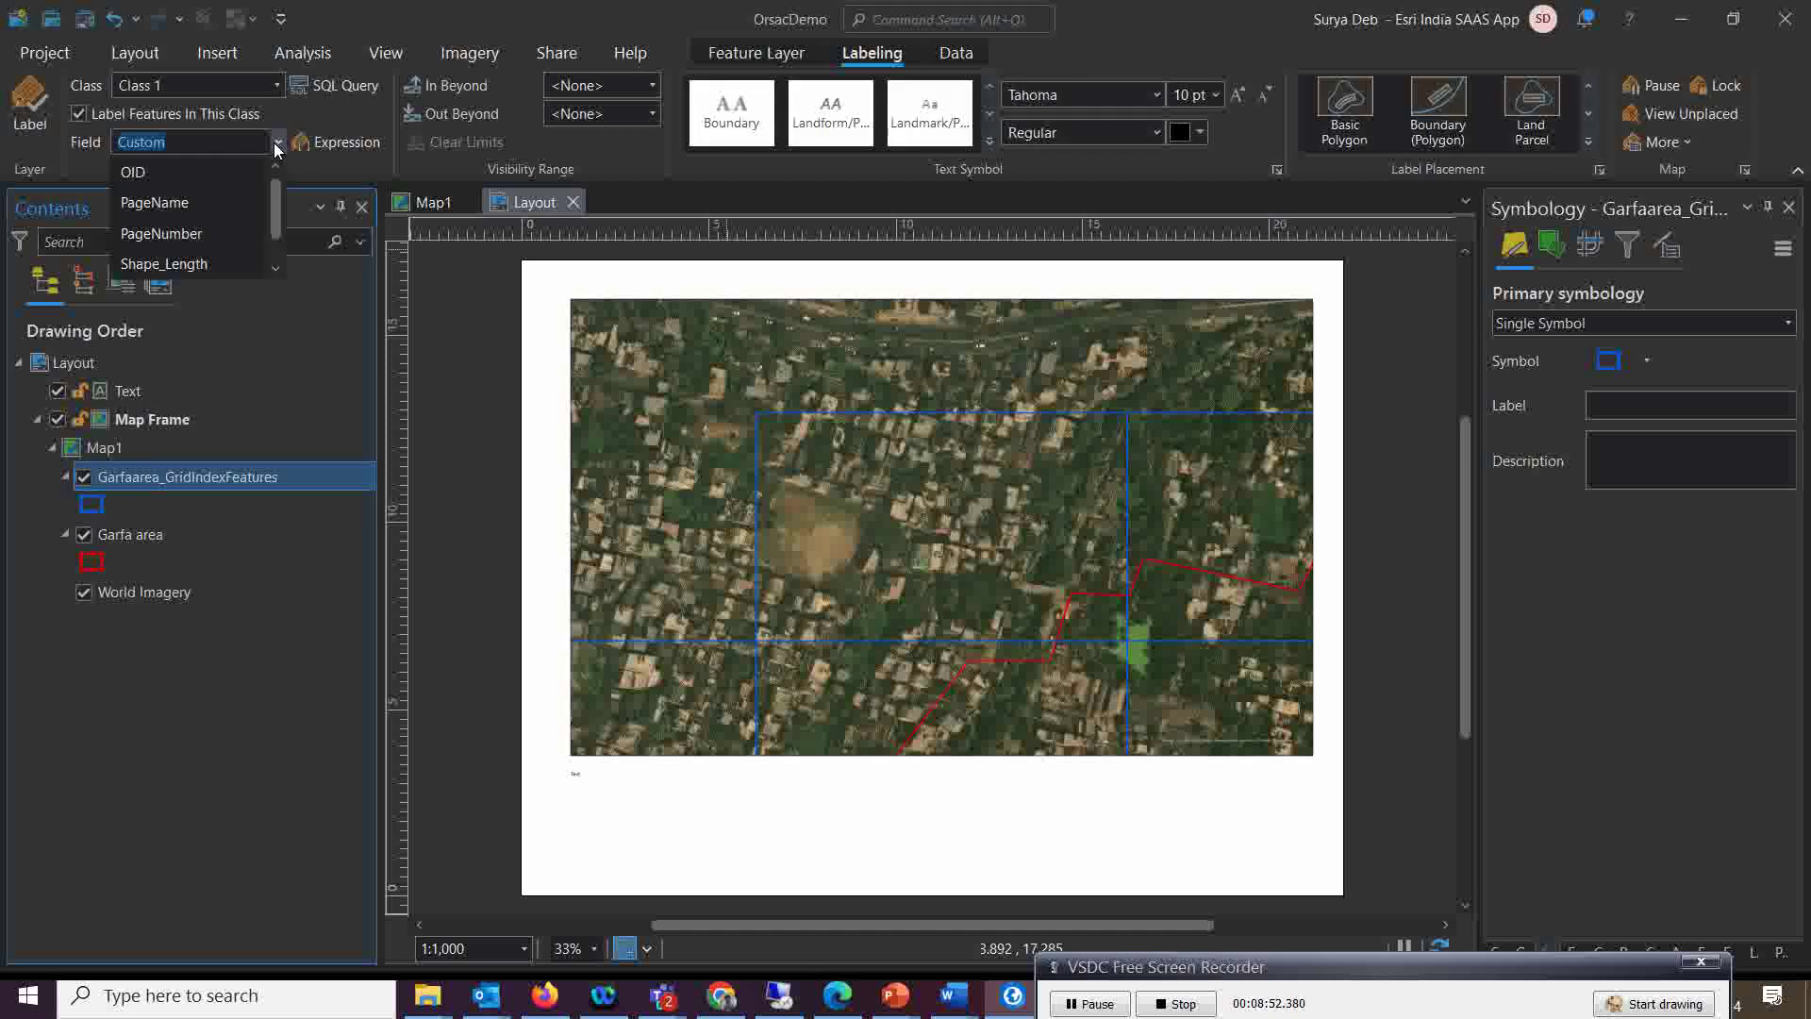
left_click(190, 235)
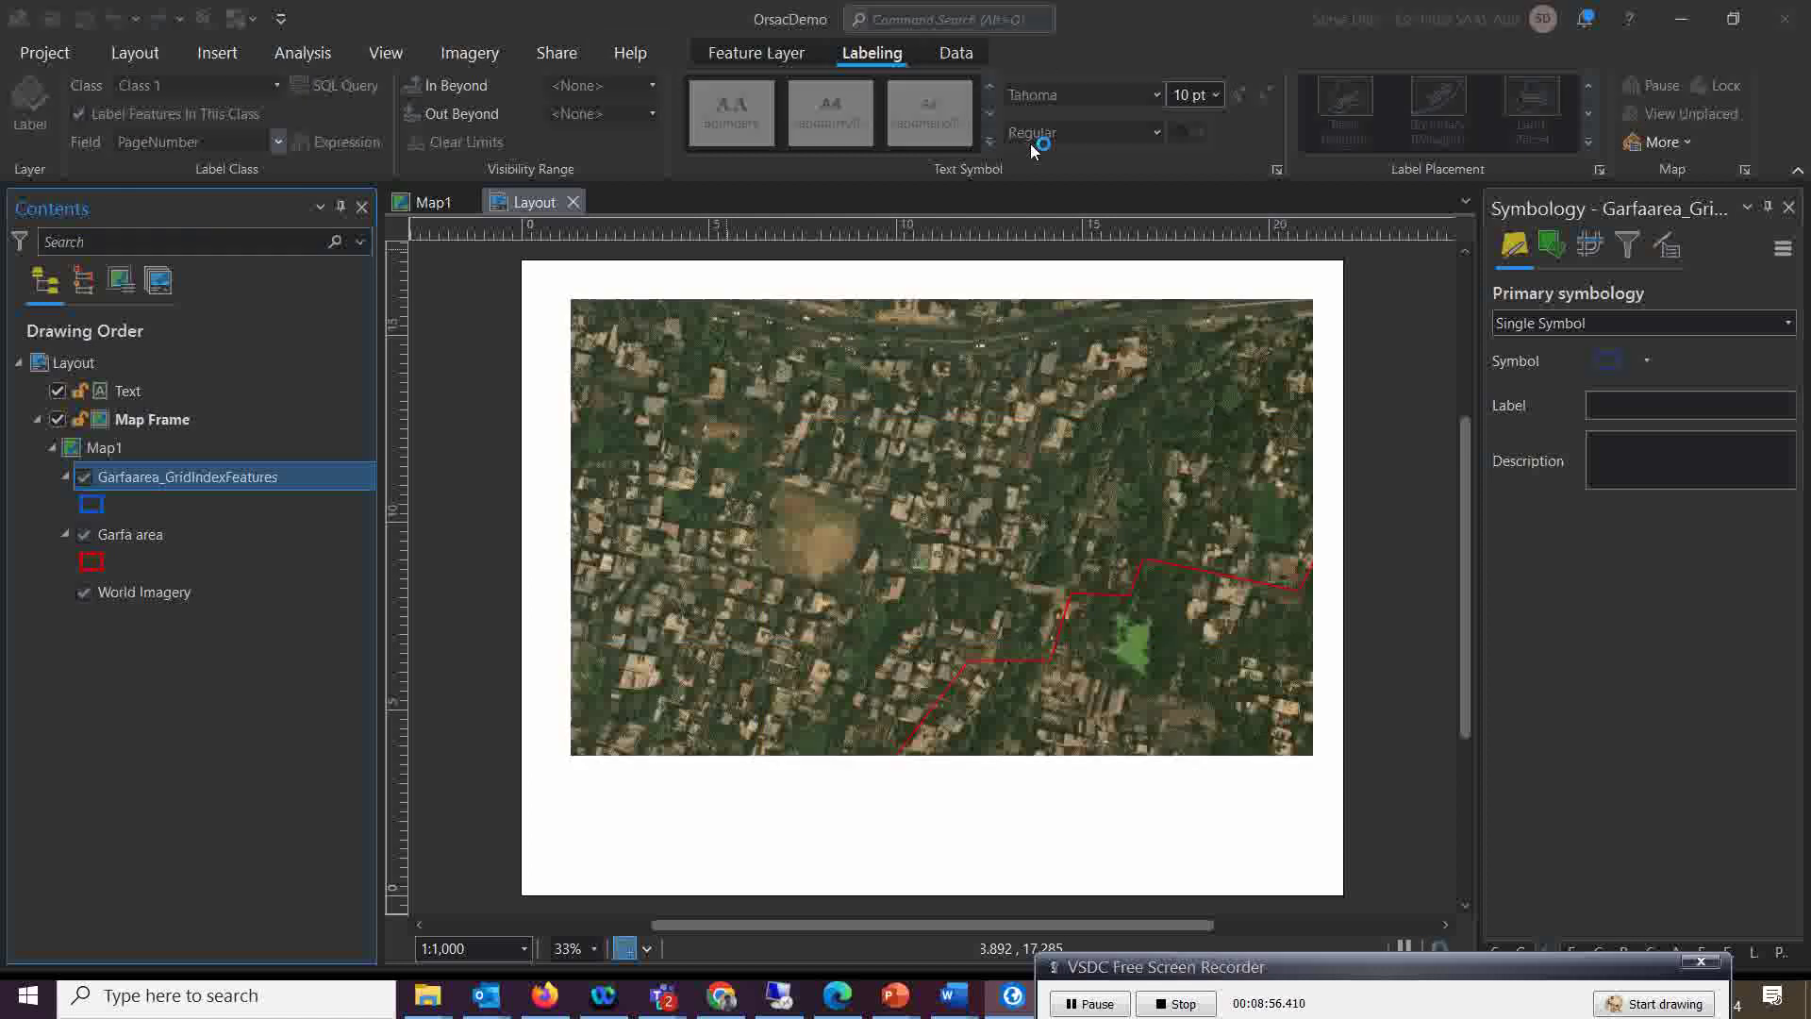
Format the grid index labels at 48 pt in red and turn labeling on for the layer
left_click(1214, 94)
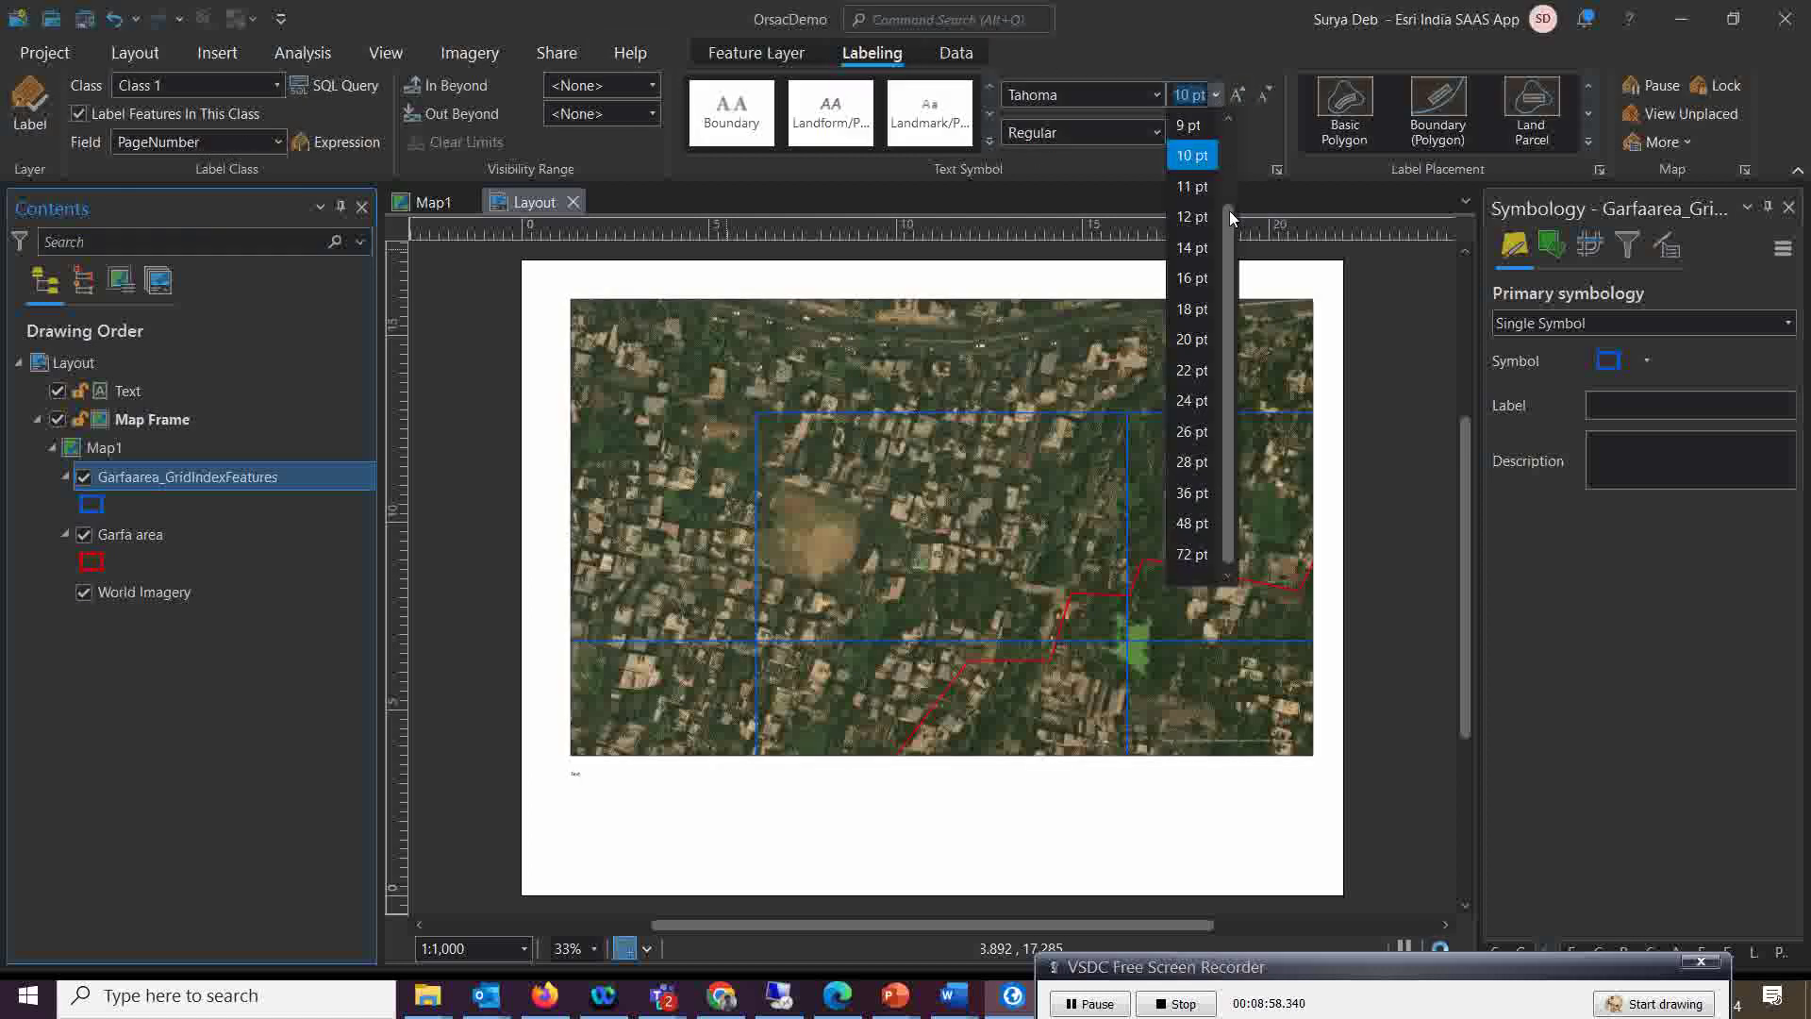
left_click(1191, 523)
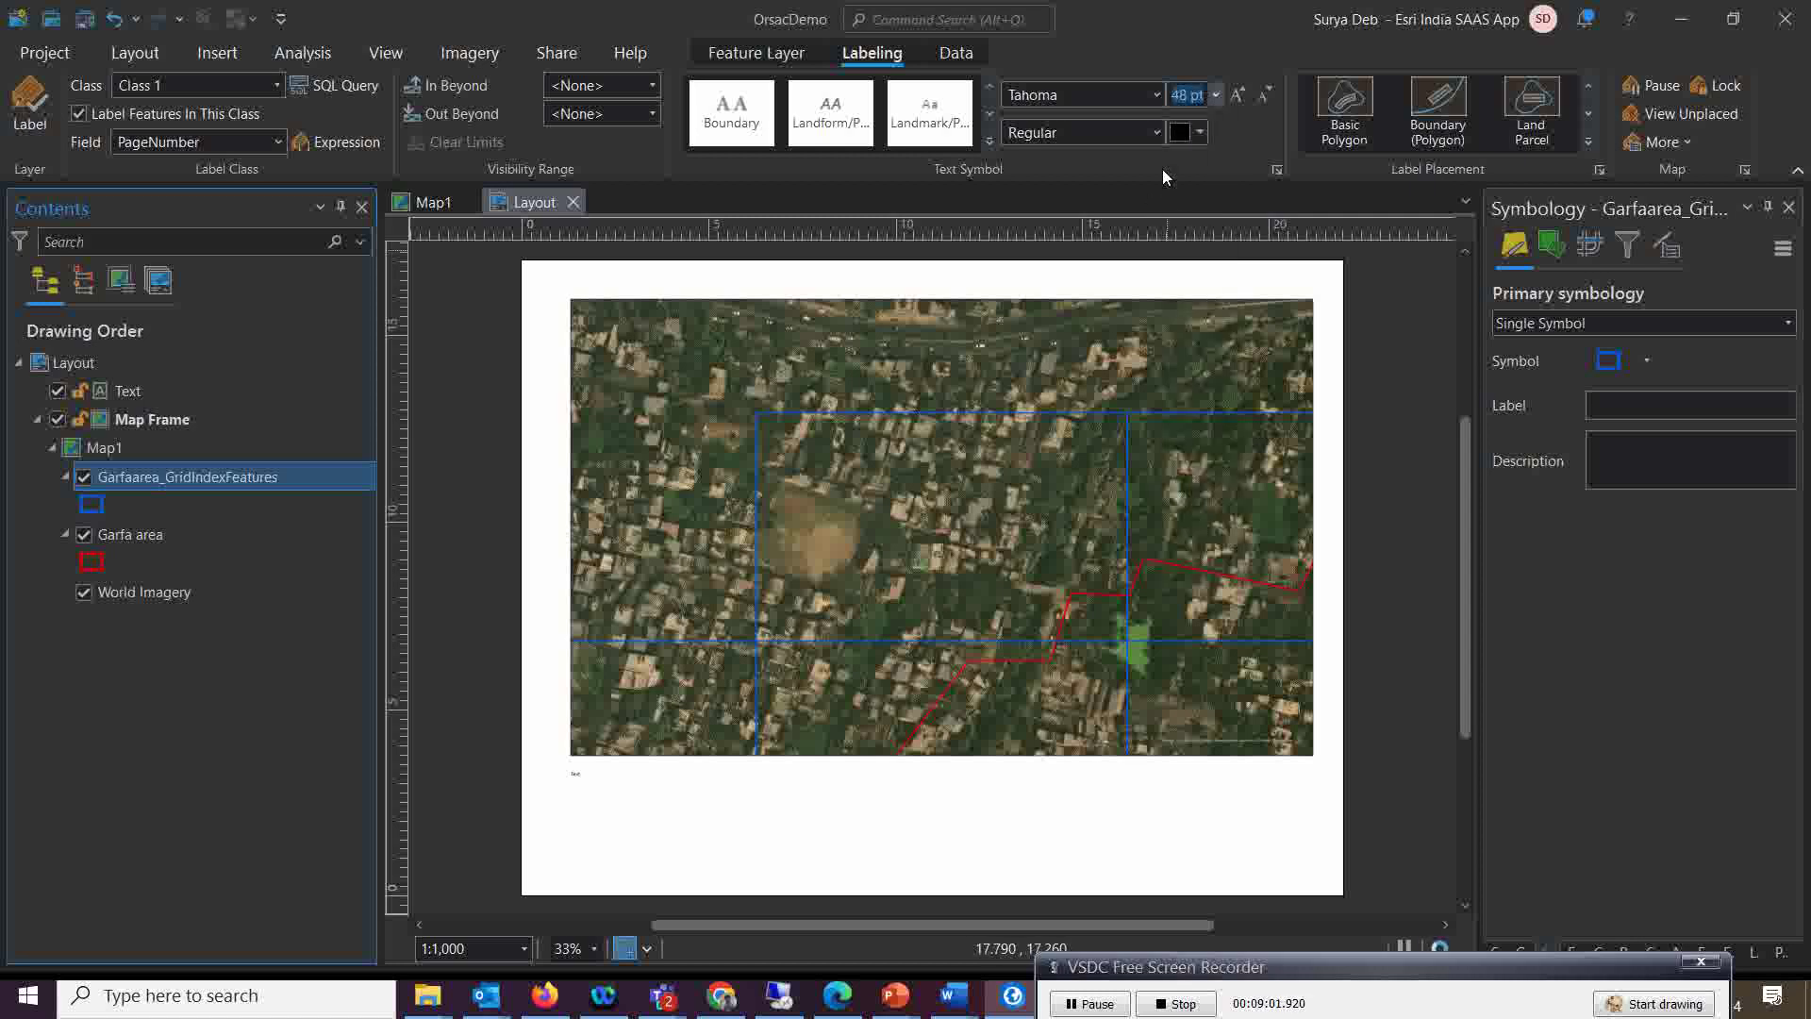
left_click(1199, 132)
left_click(1215, 285)
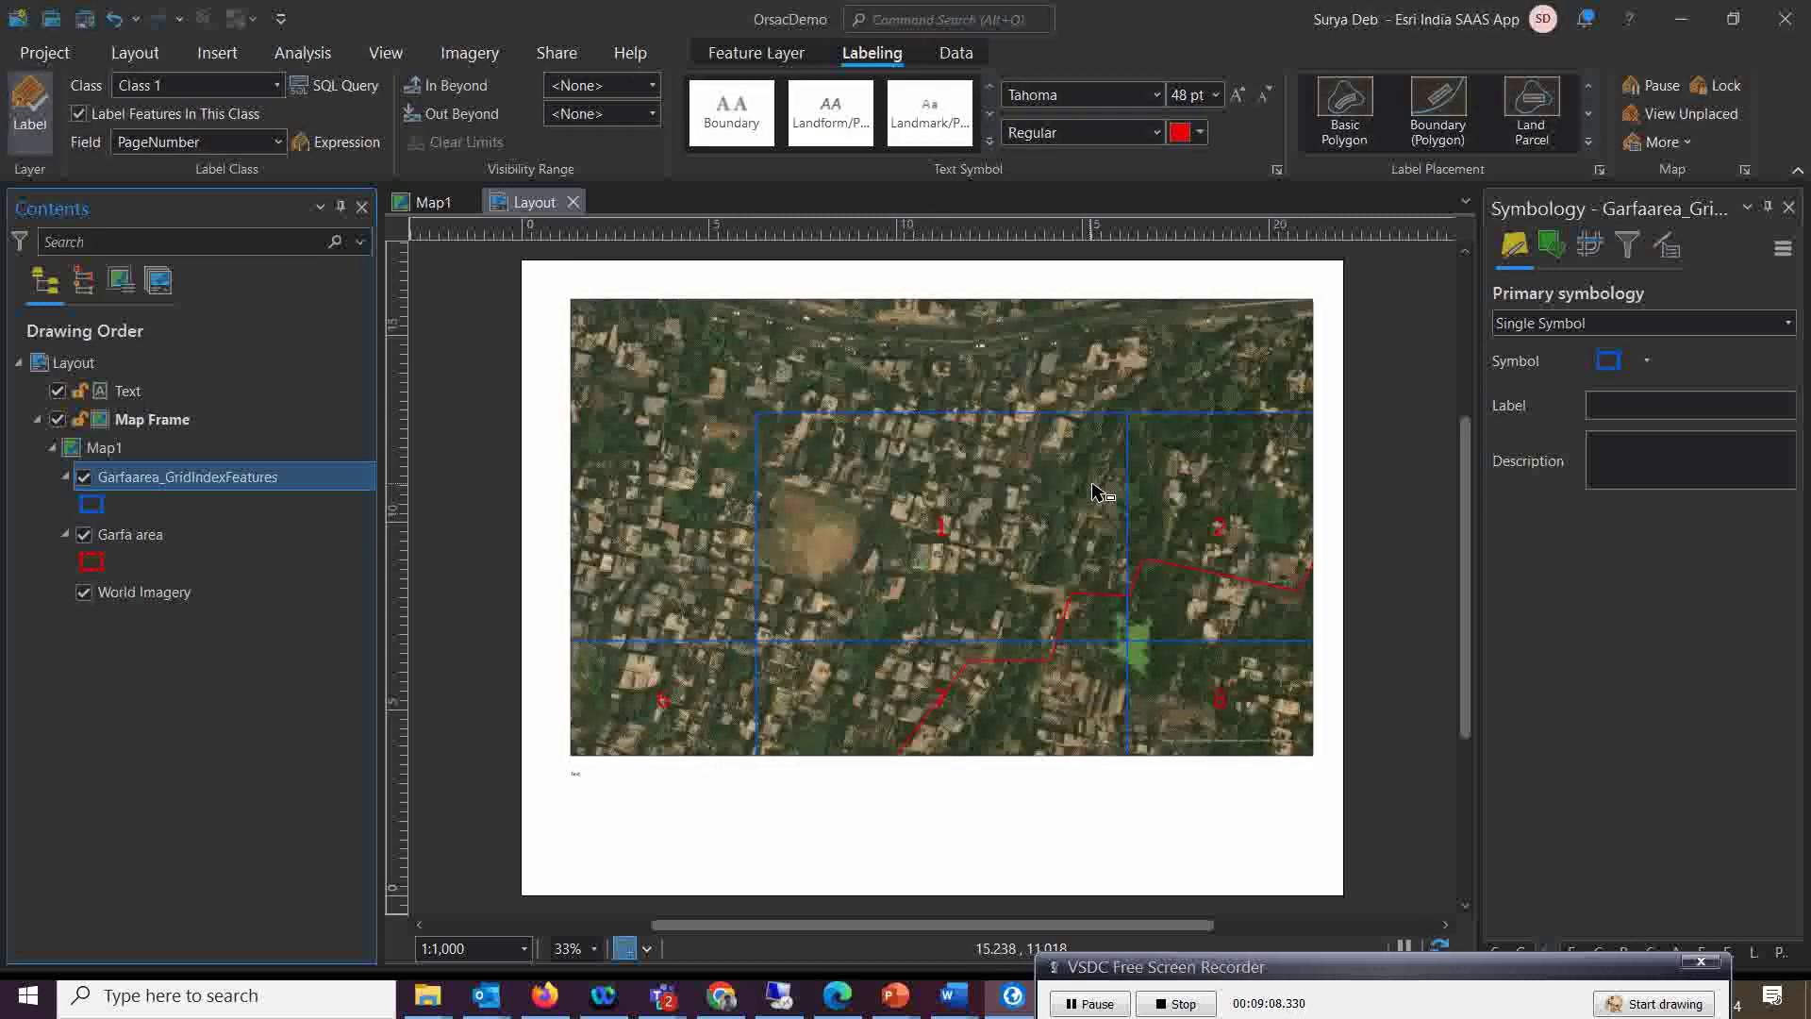
Look through the full list of pages in the layout's map series
left_click(84, 296)
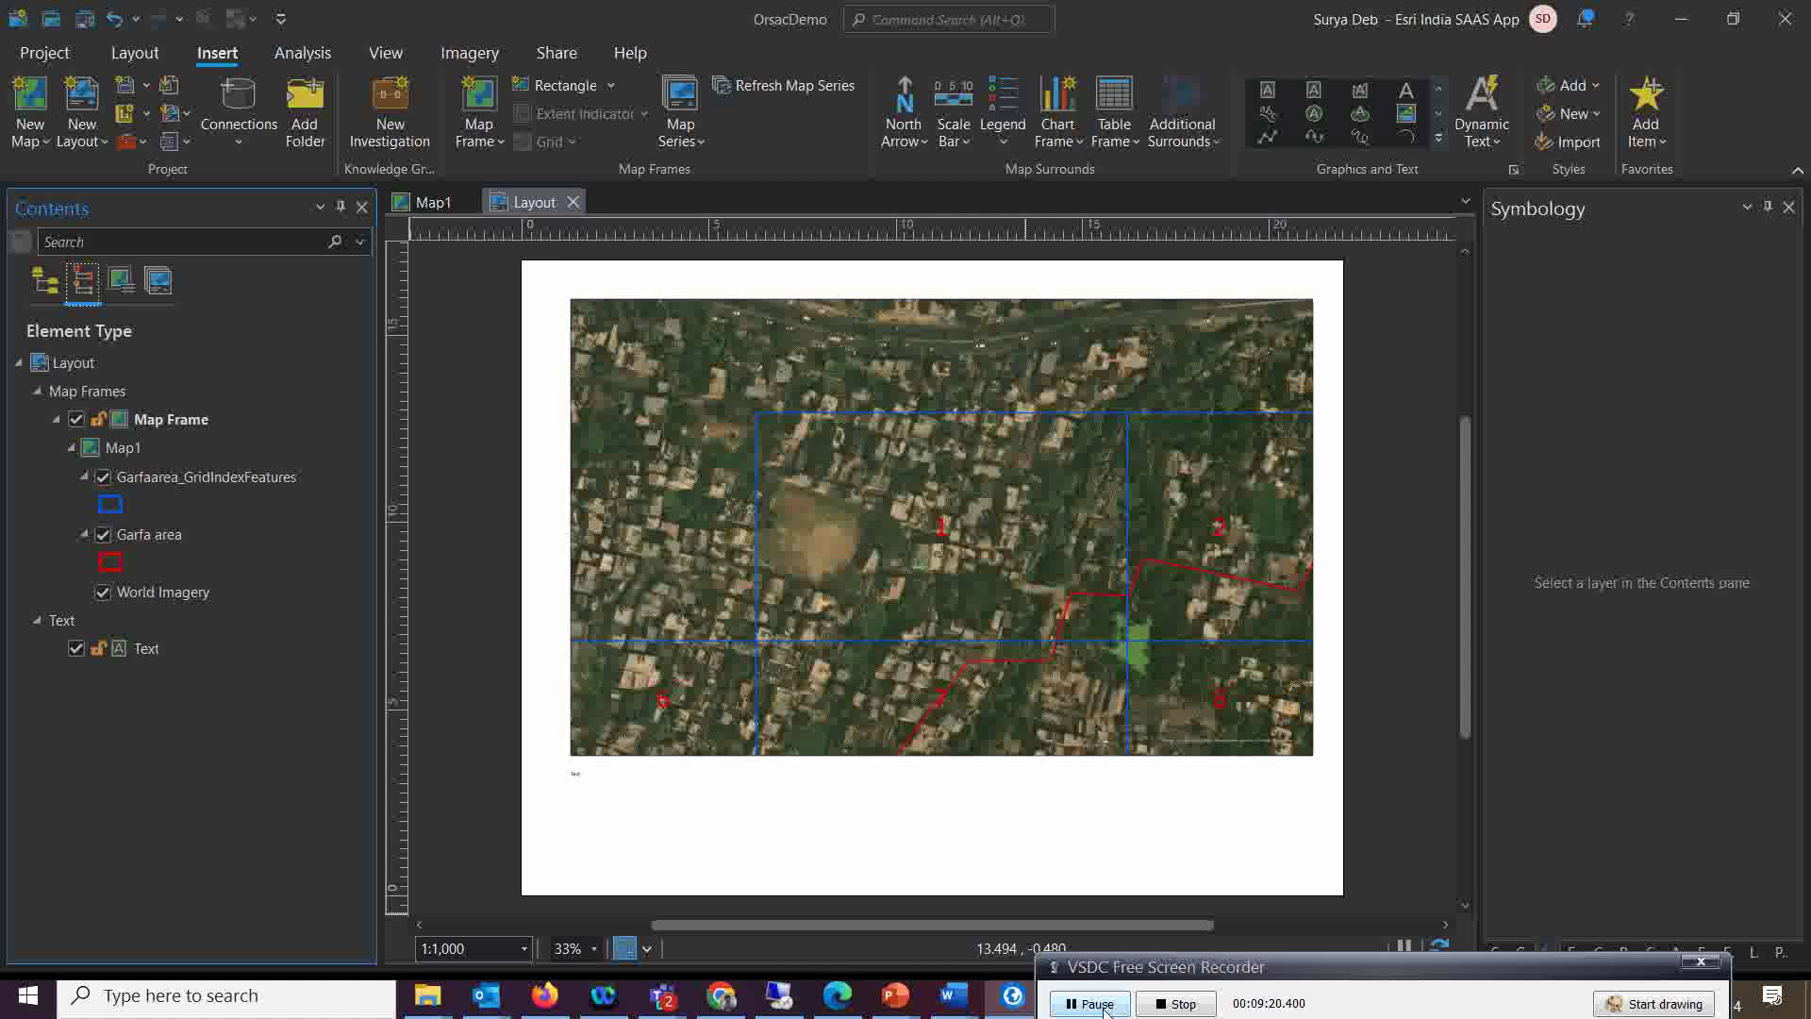
left_click(41, 298)
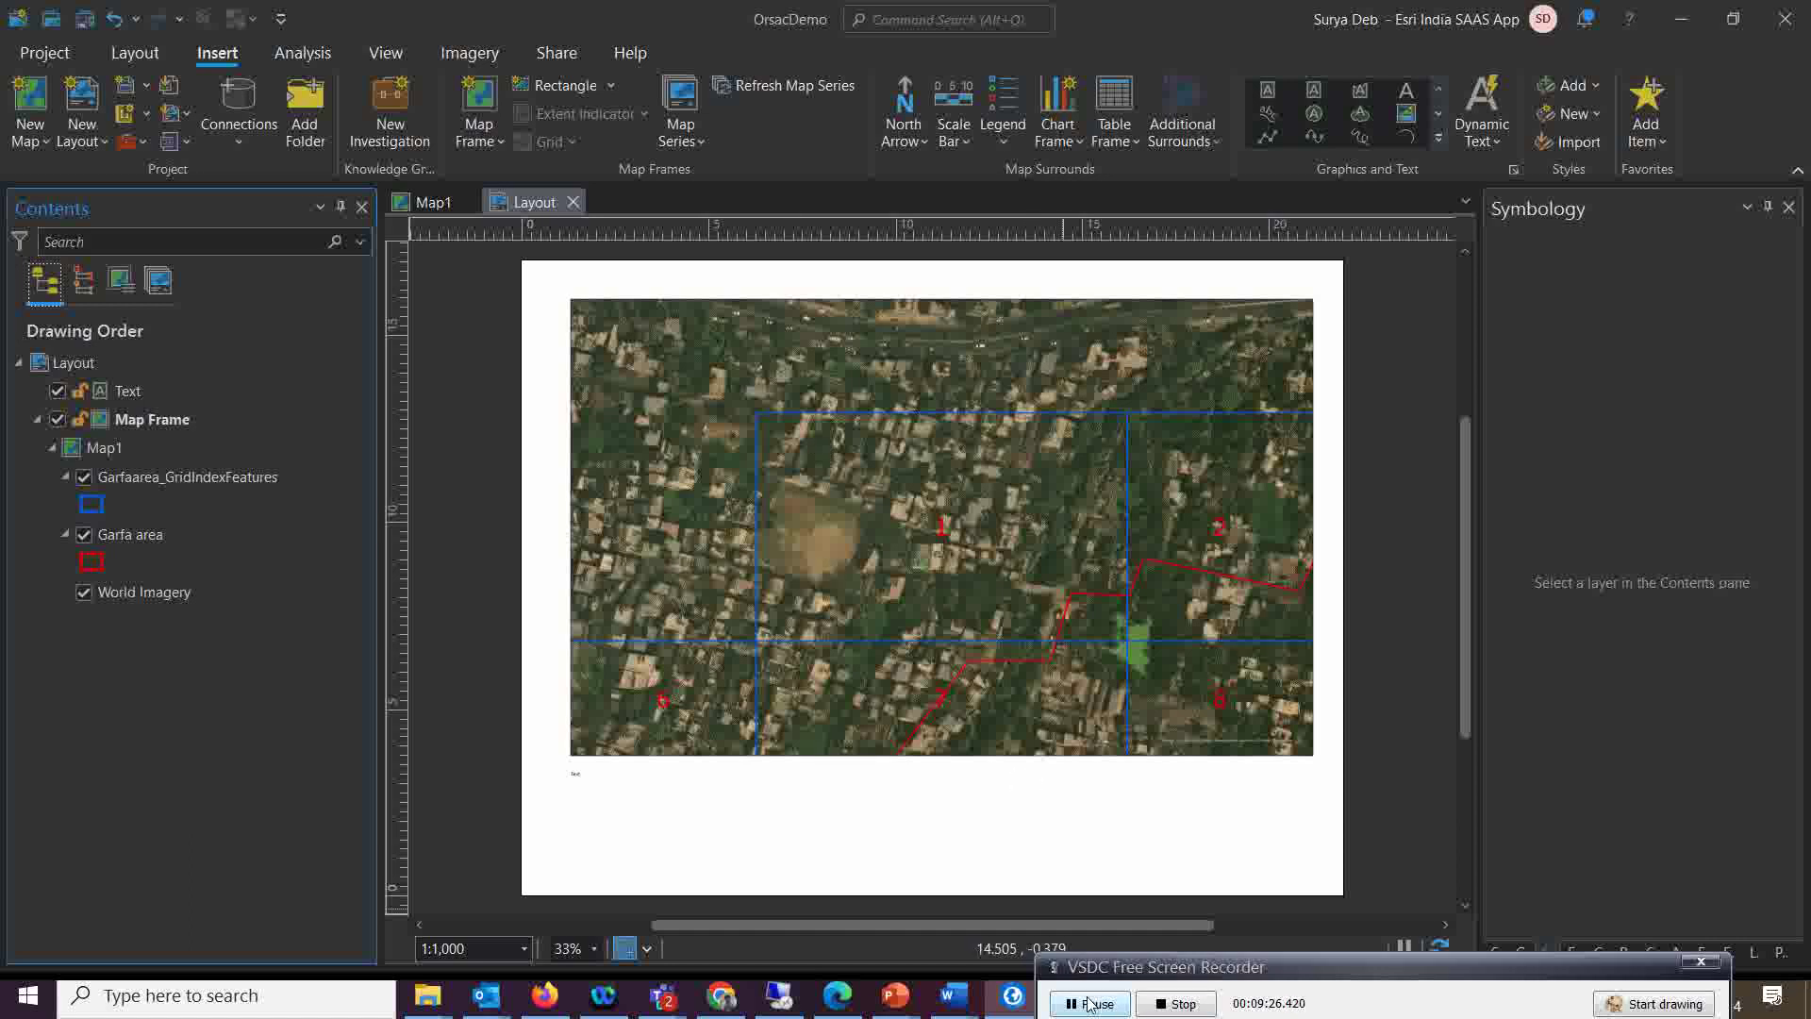
left_click(160, 283)
scroll(75, 566, "down", 3)
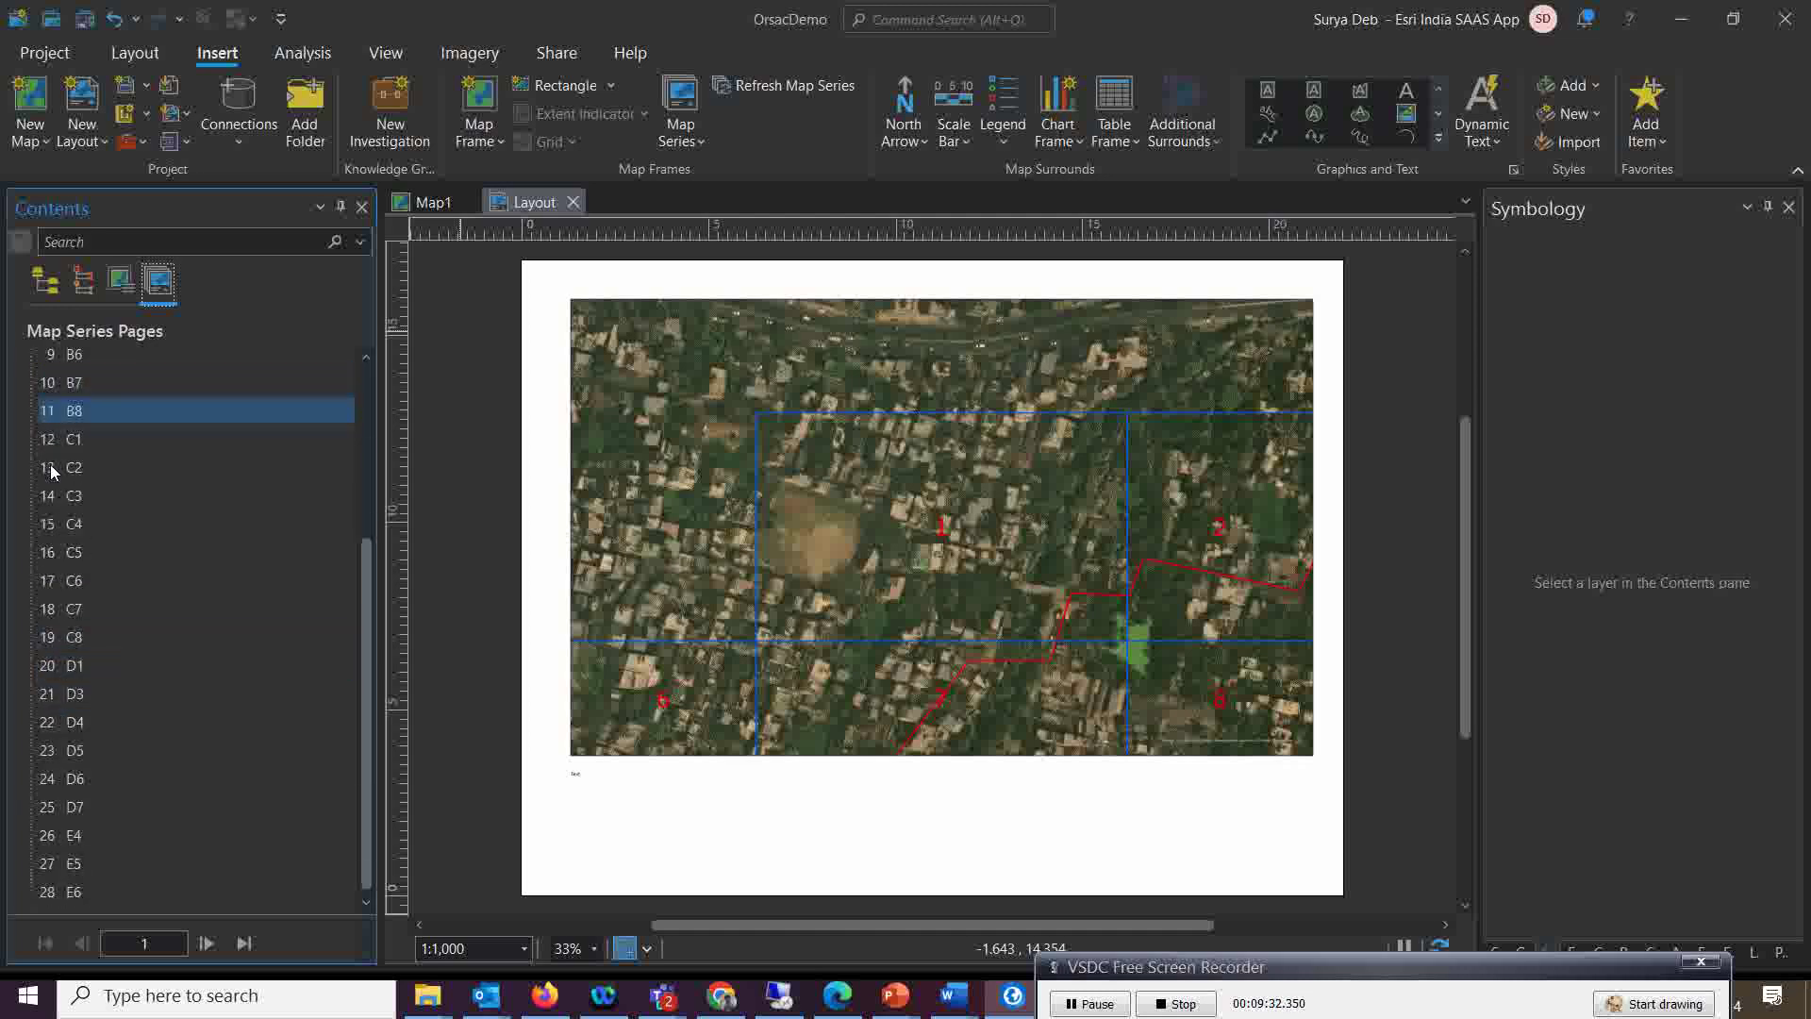
scroll(98, 671, "up", 2)
scroll(107, 652, "up", 1)
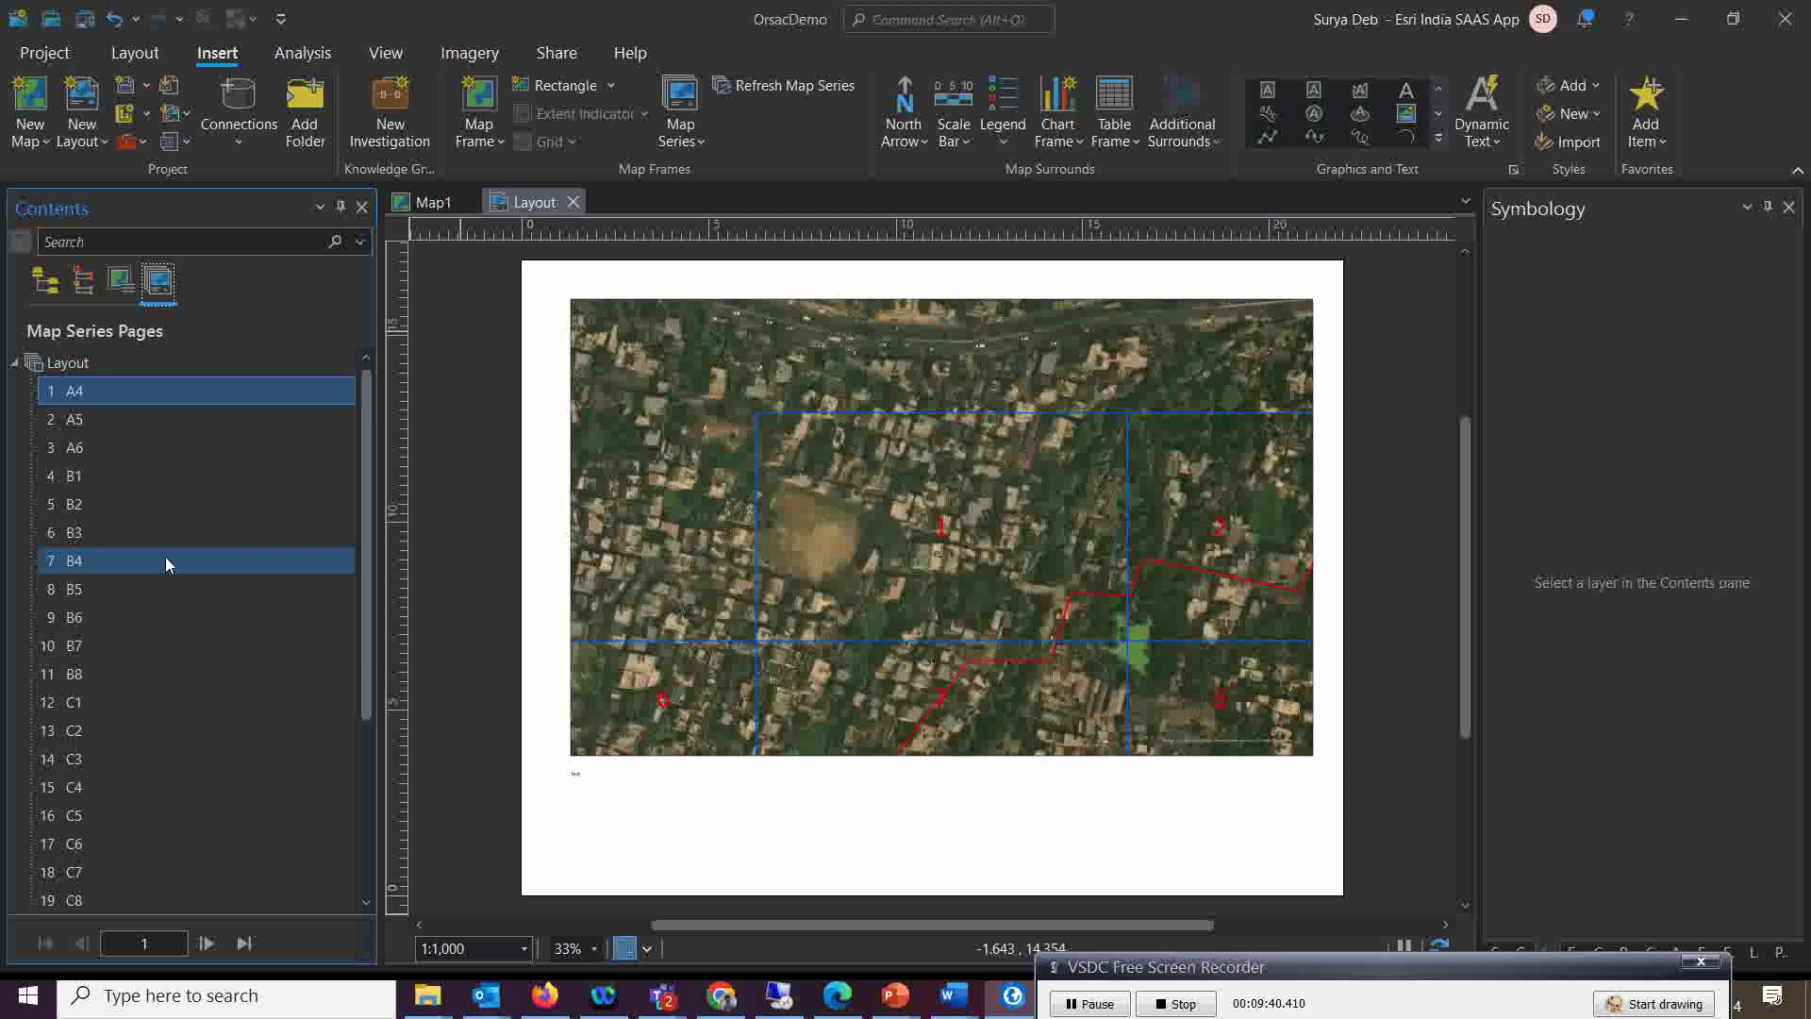
In the layout's map series properties, set the map extent to Center and Maintain Scale at 1:500 and apply it
right_click(62, 366)
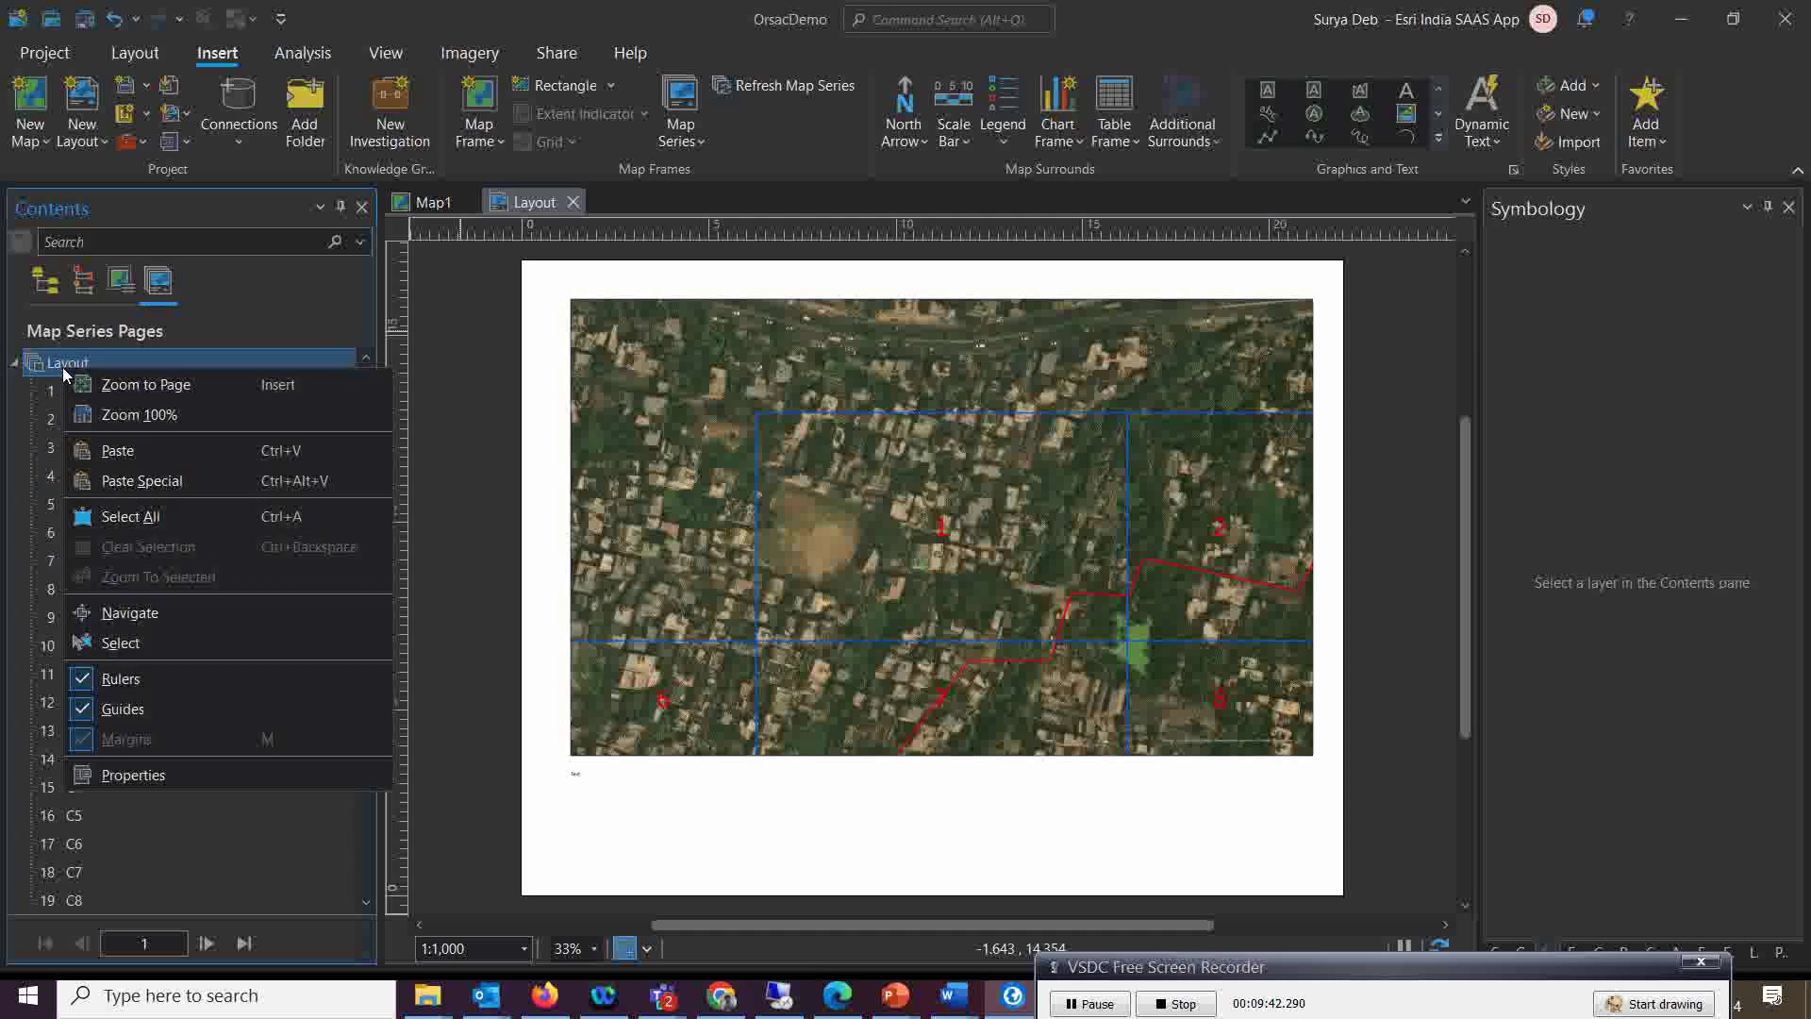
left_click(126, 783)
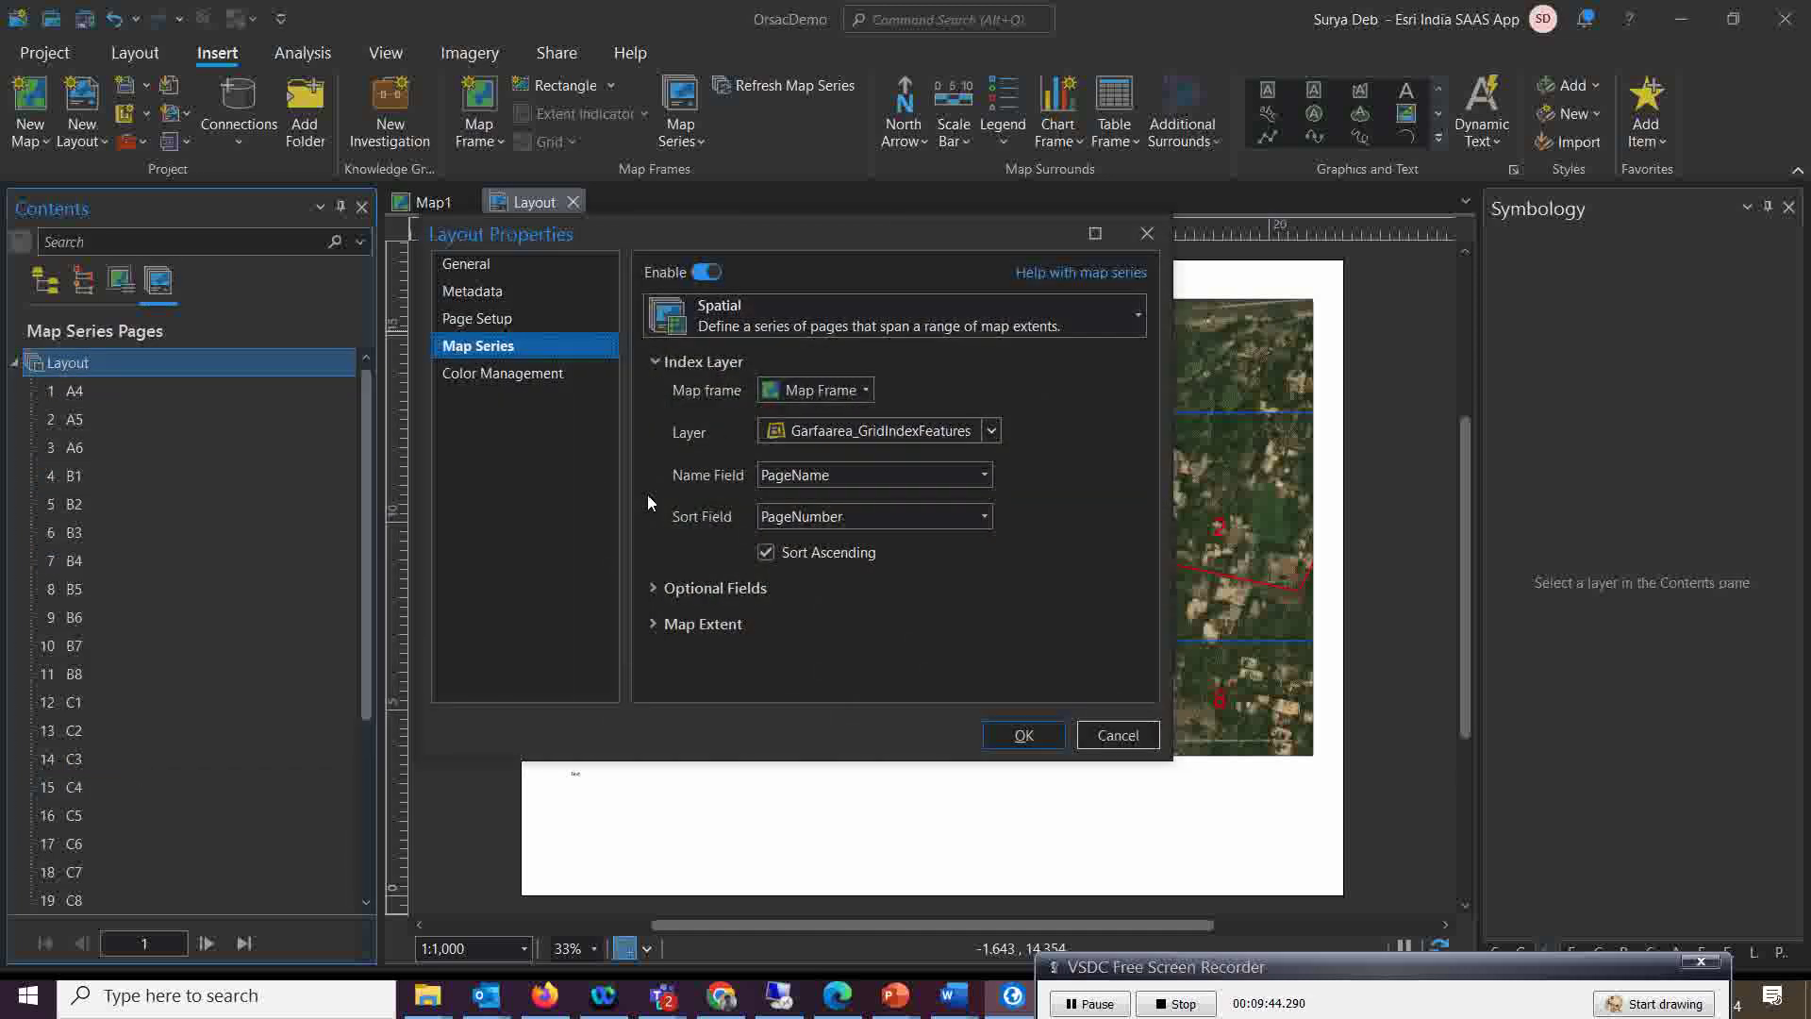
left_click(664, 625)
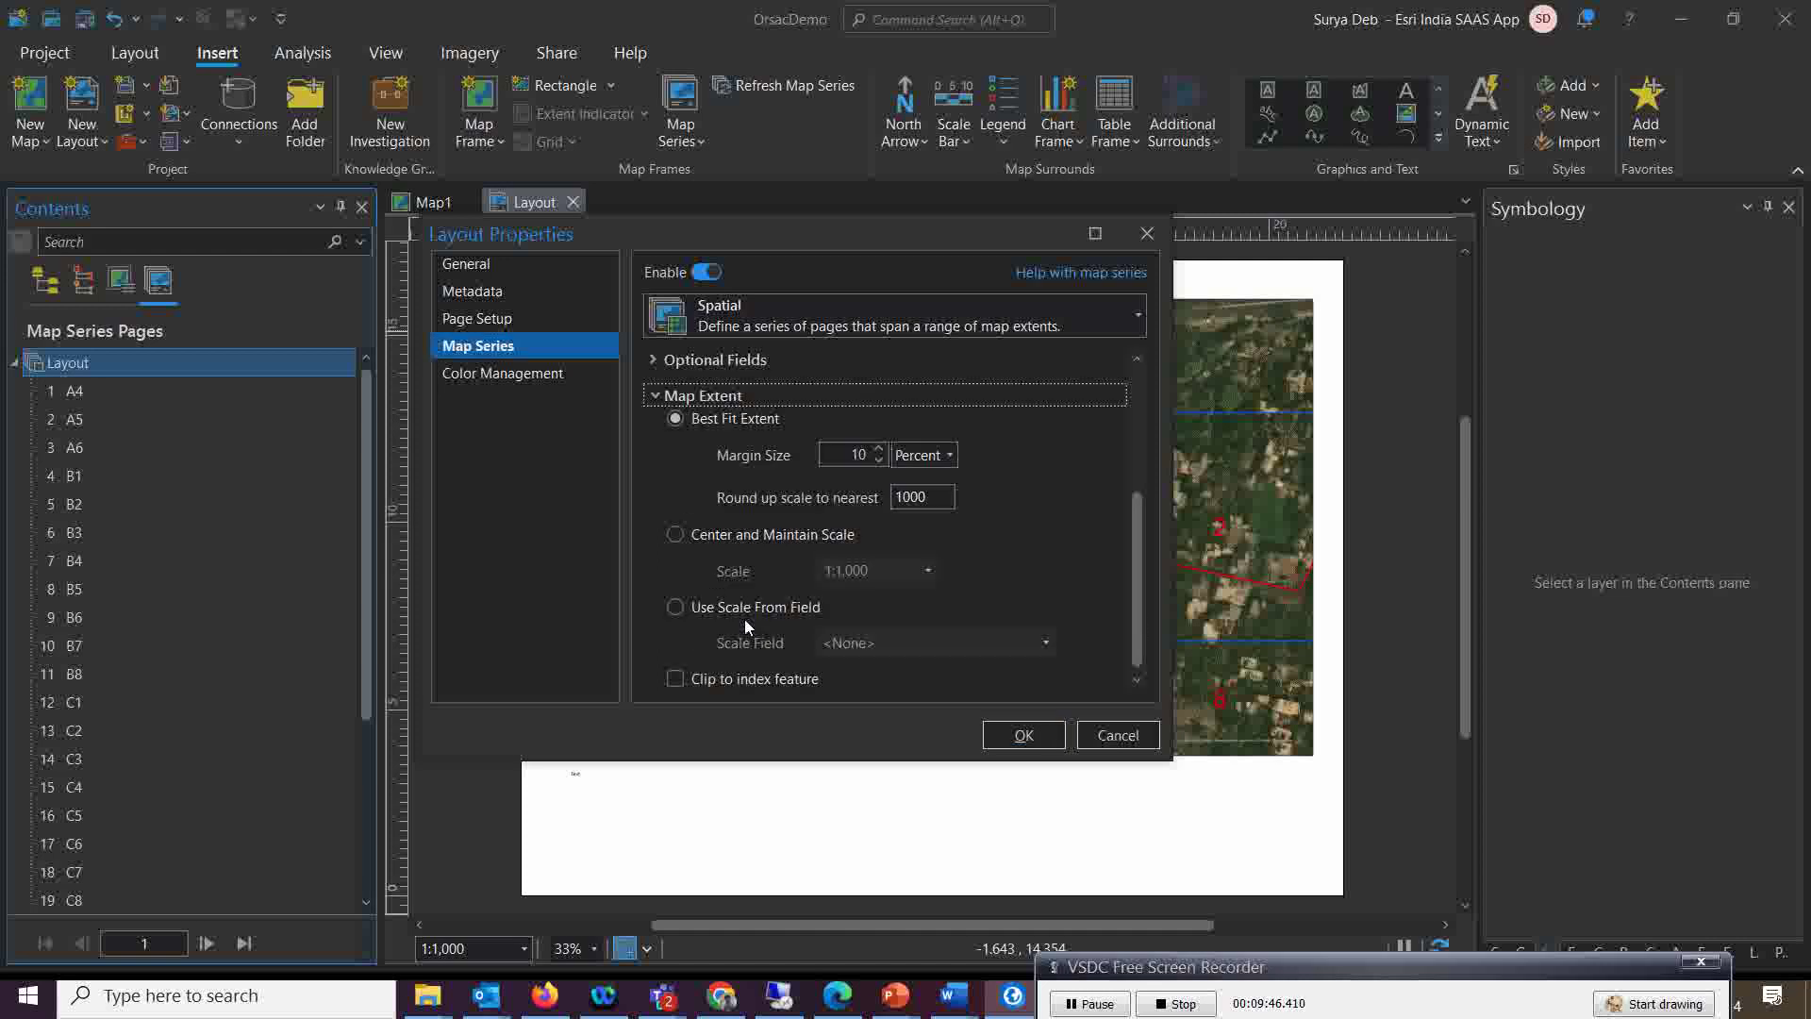
left_click(676, 535)
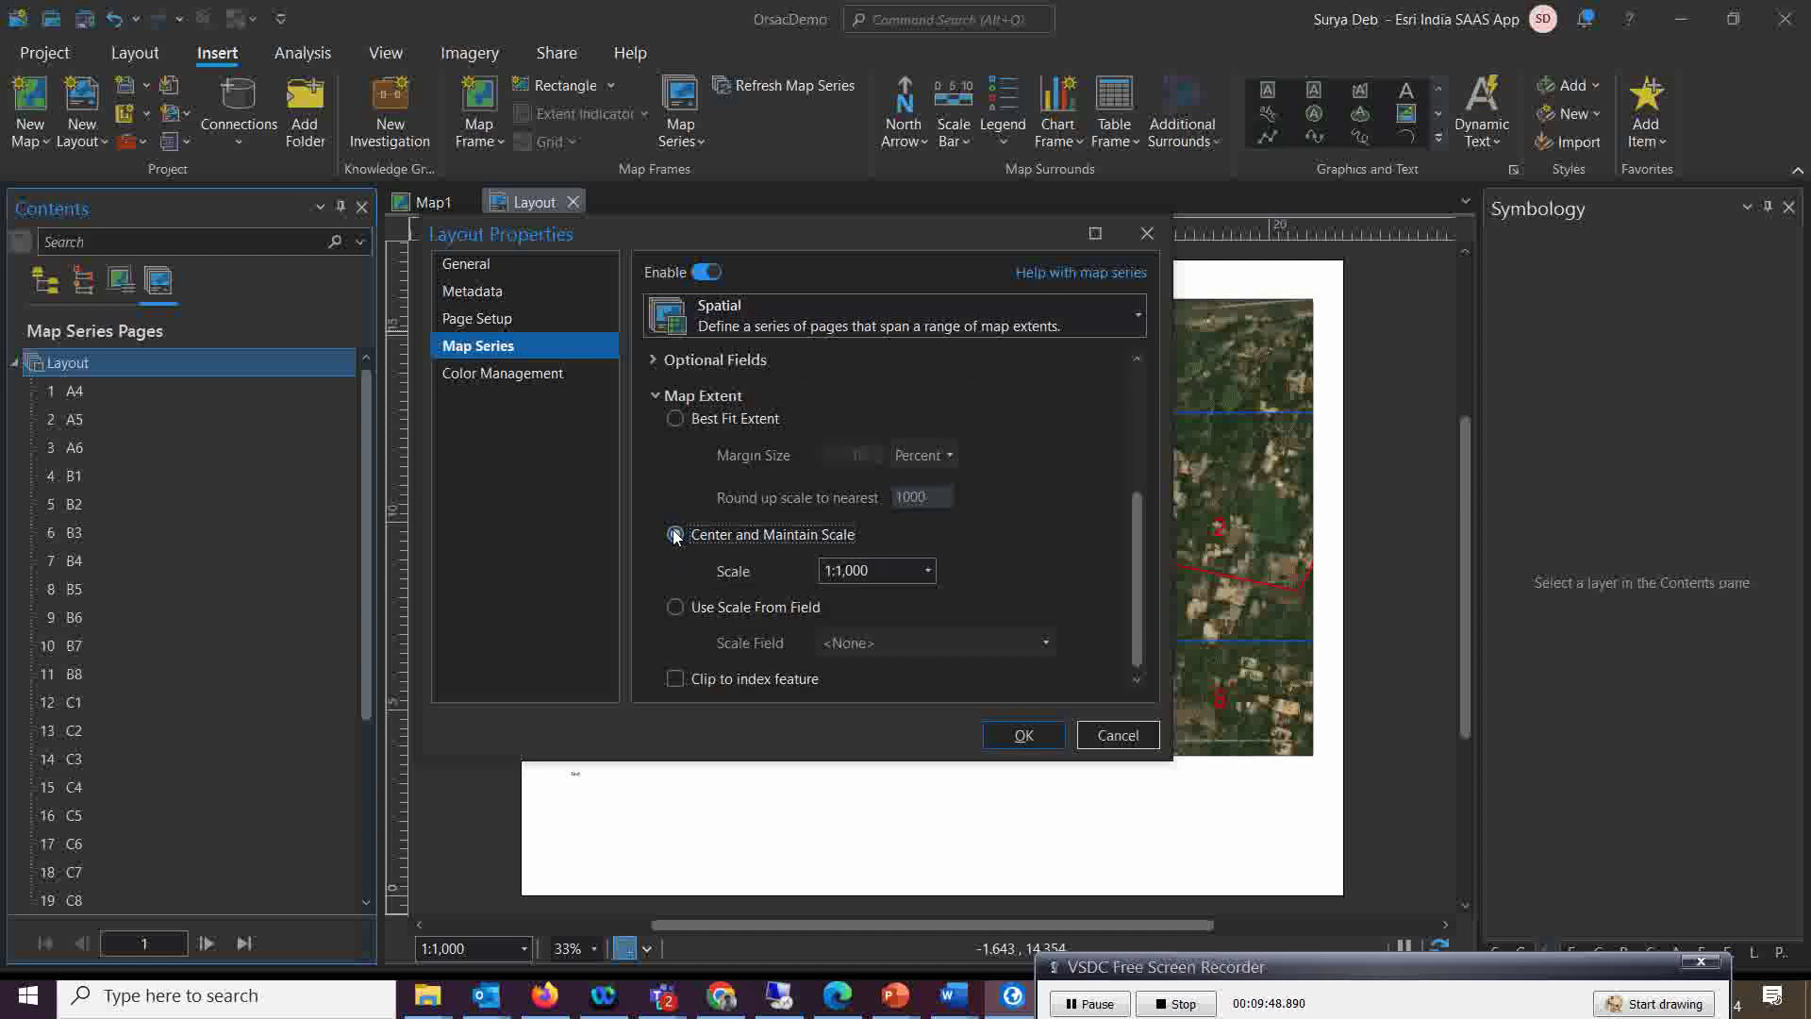
left_click(875, 571)
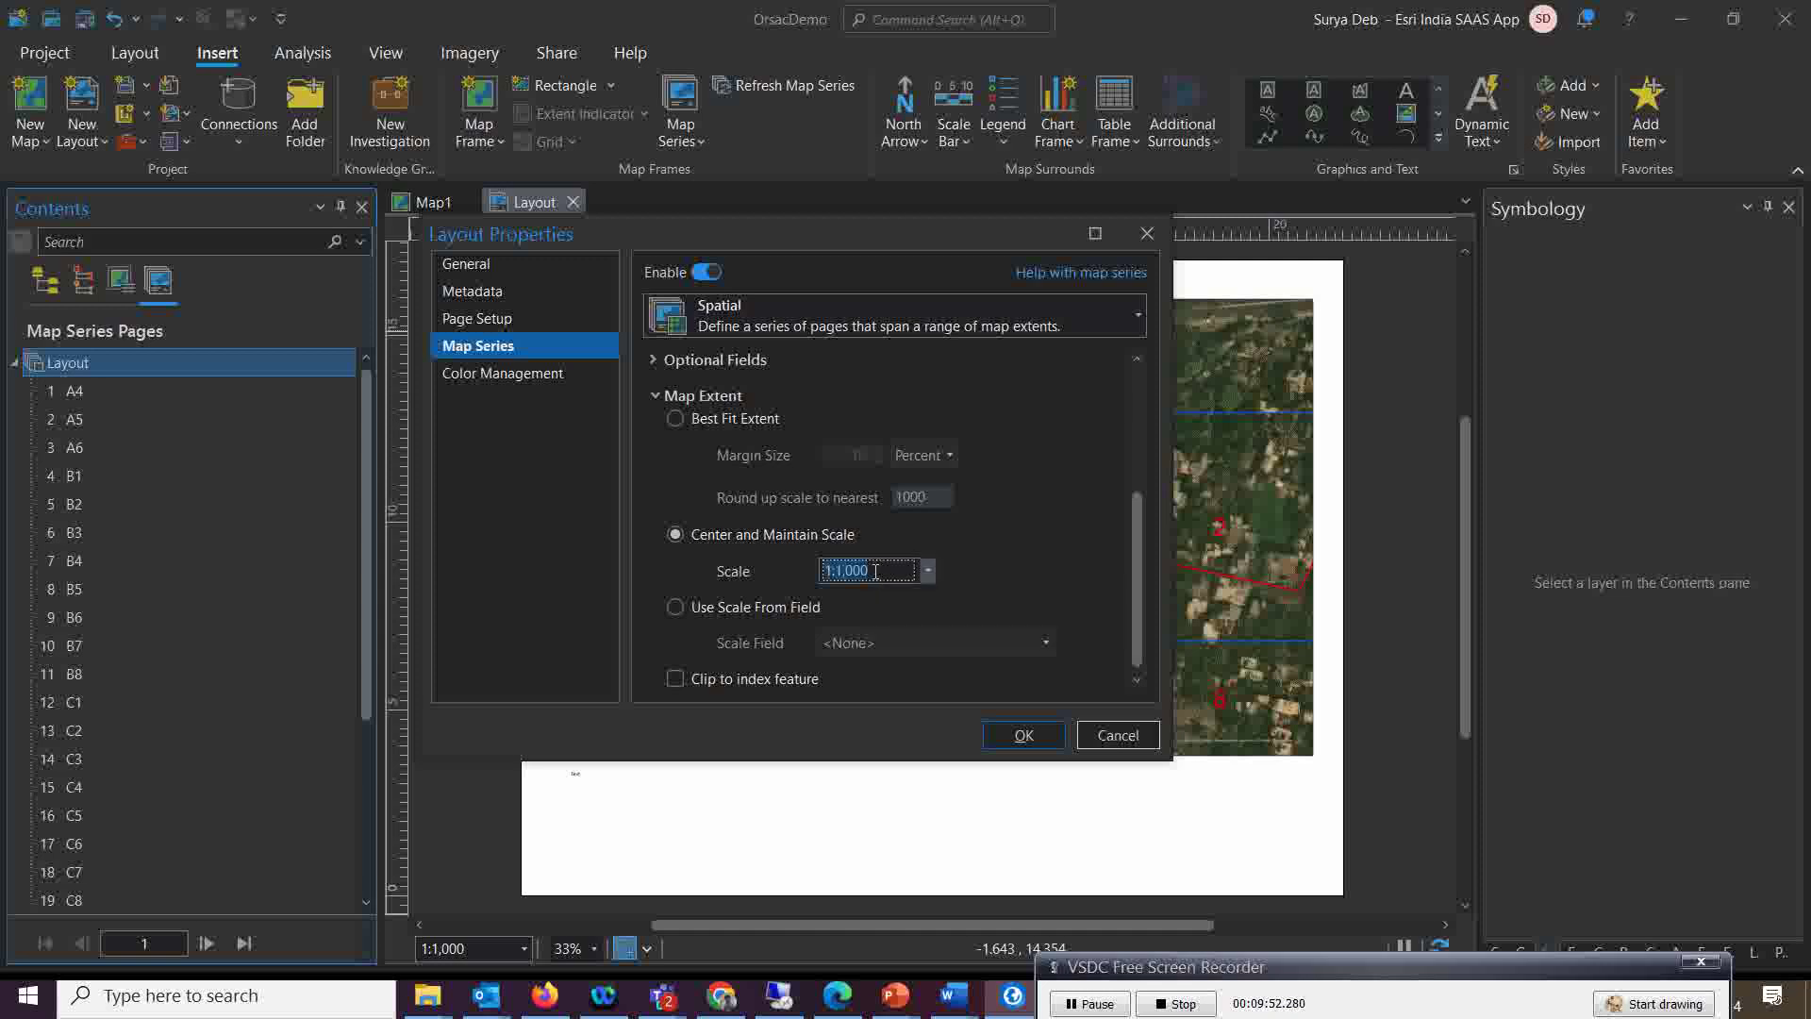
left_click_drag(876, 571, 840, 575)
type("50")
left_click(1027, 487)
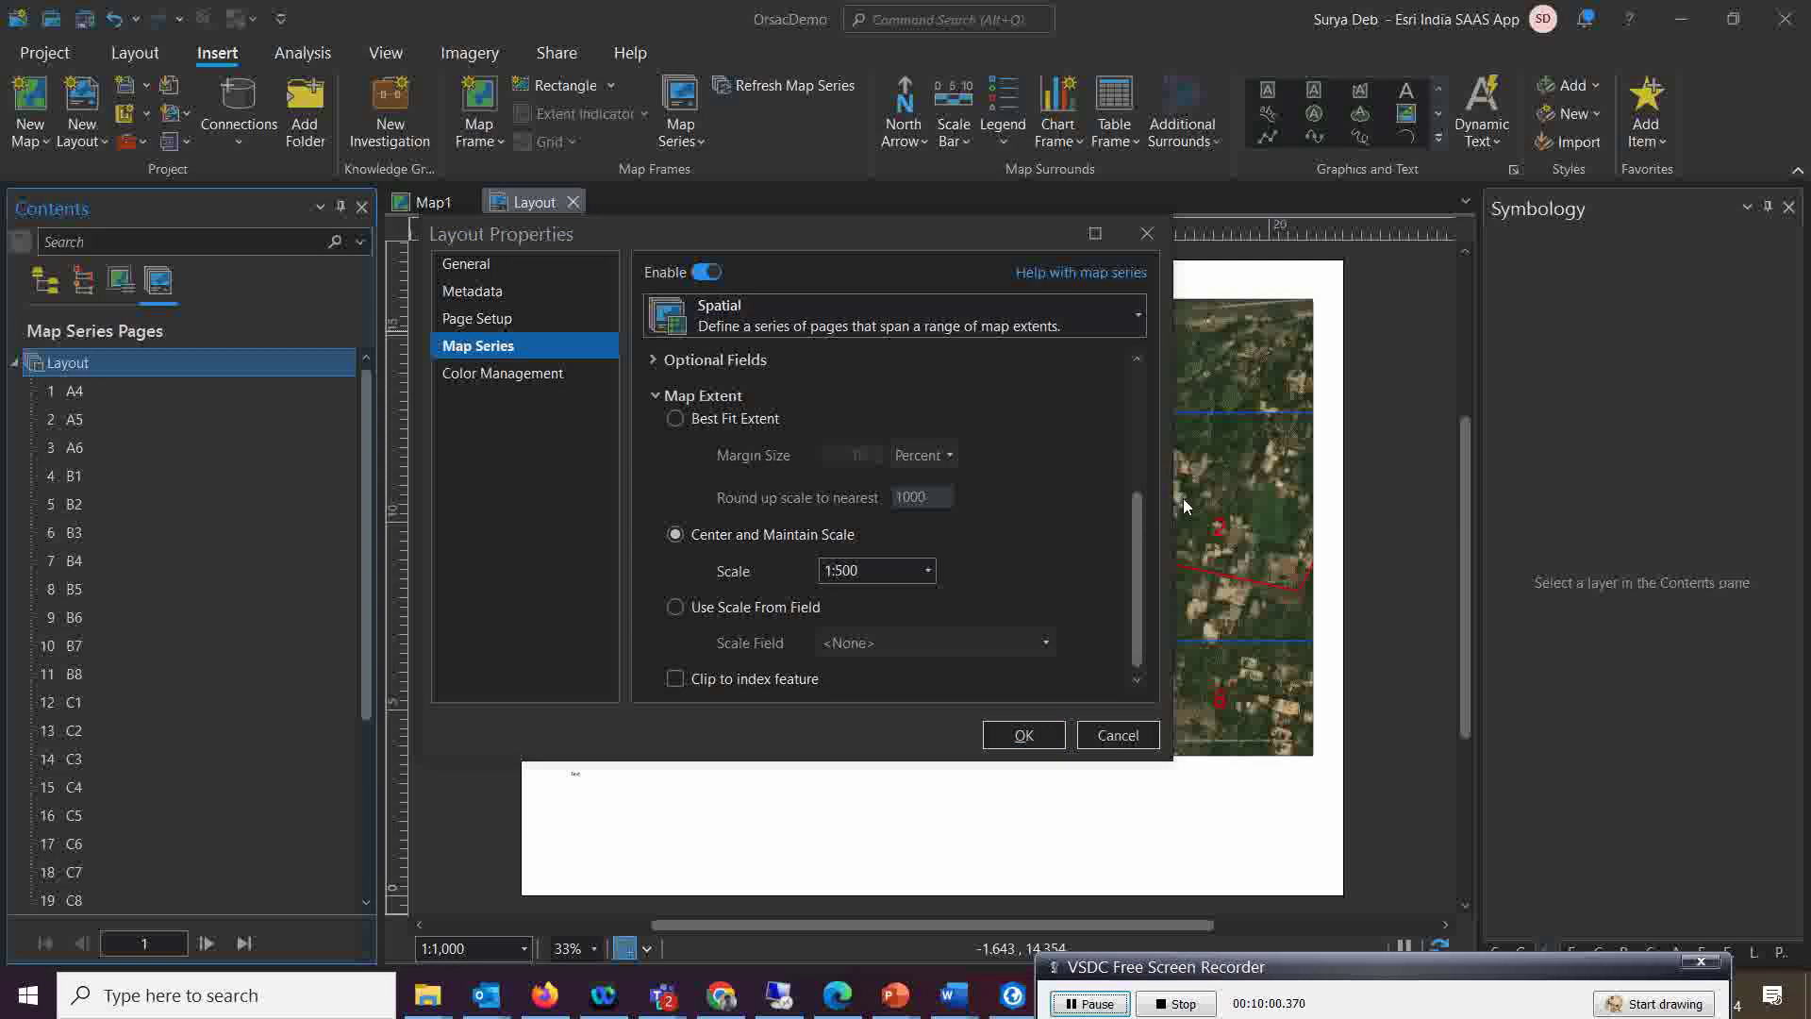
left_click(1016, 737)
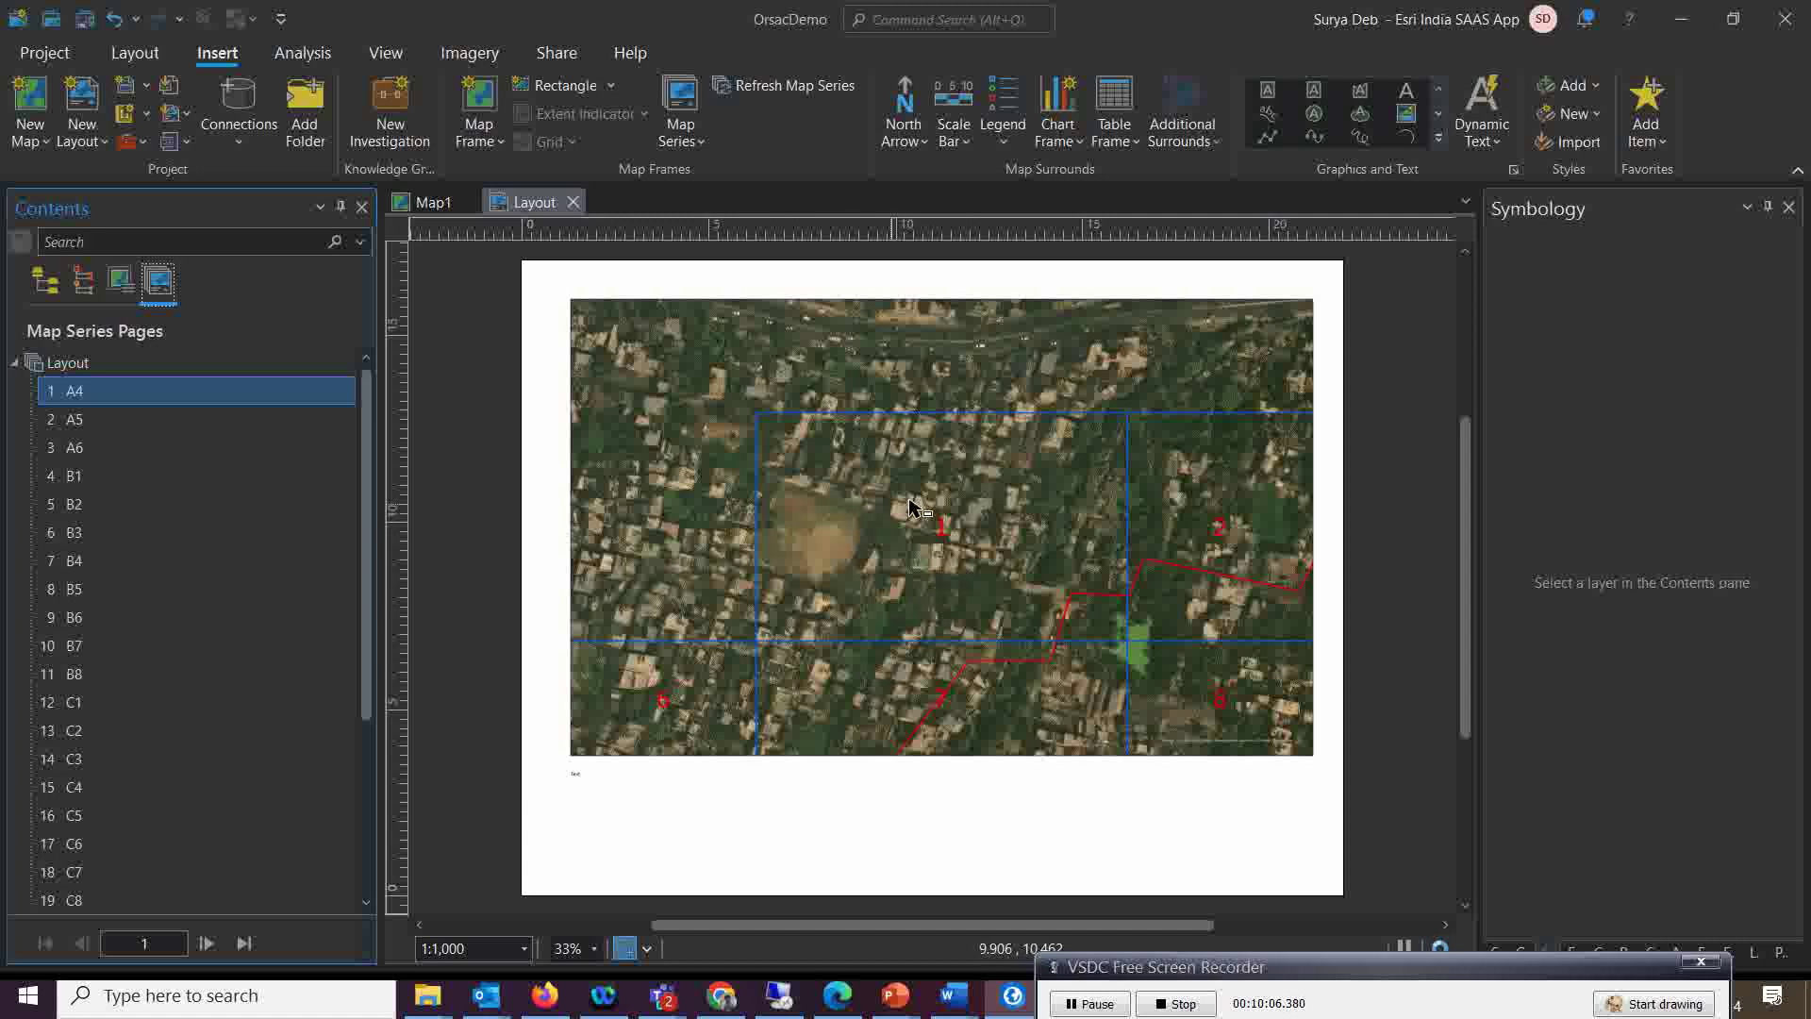
Set the map scale of the layout's map frame to 1:500
left_click(526, 949)
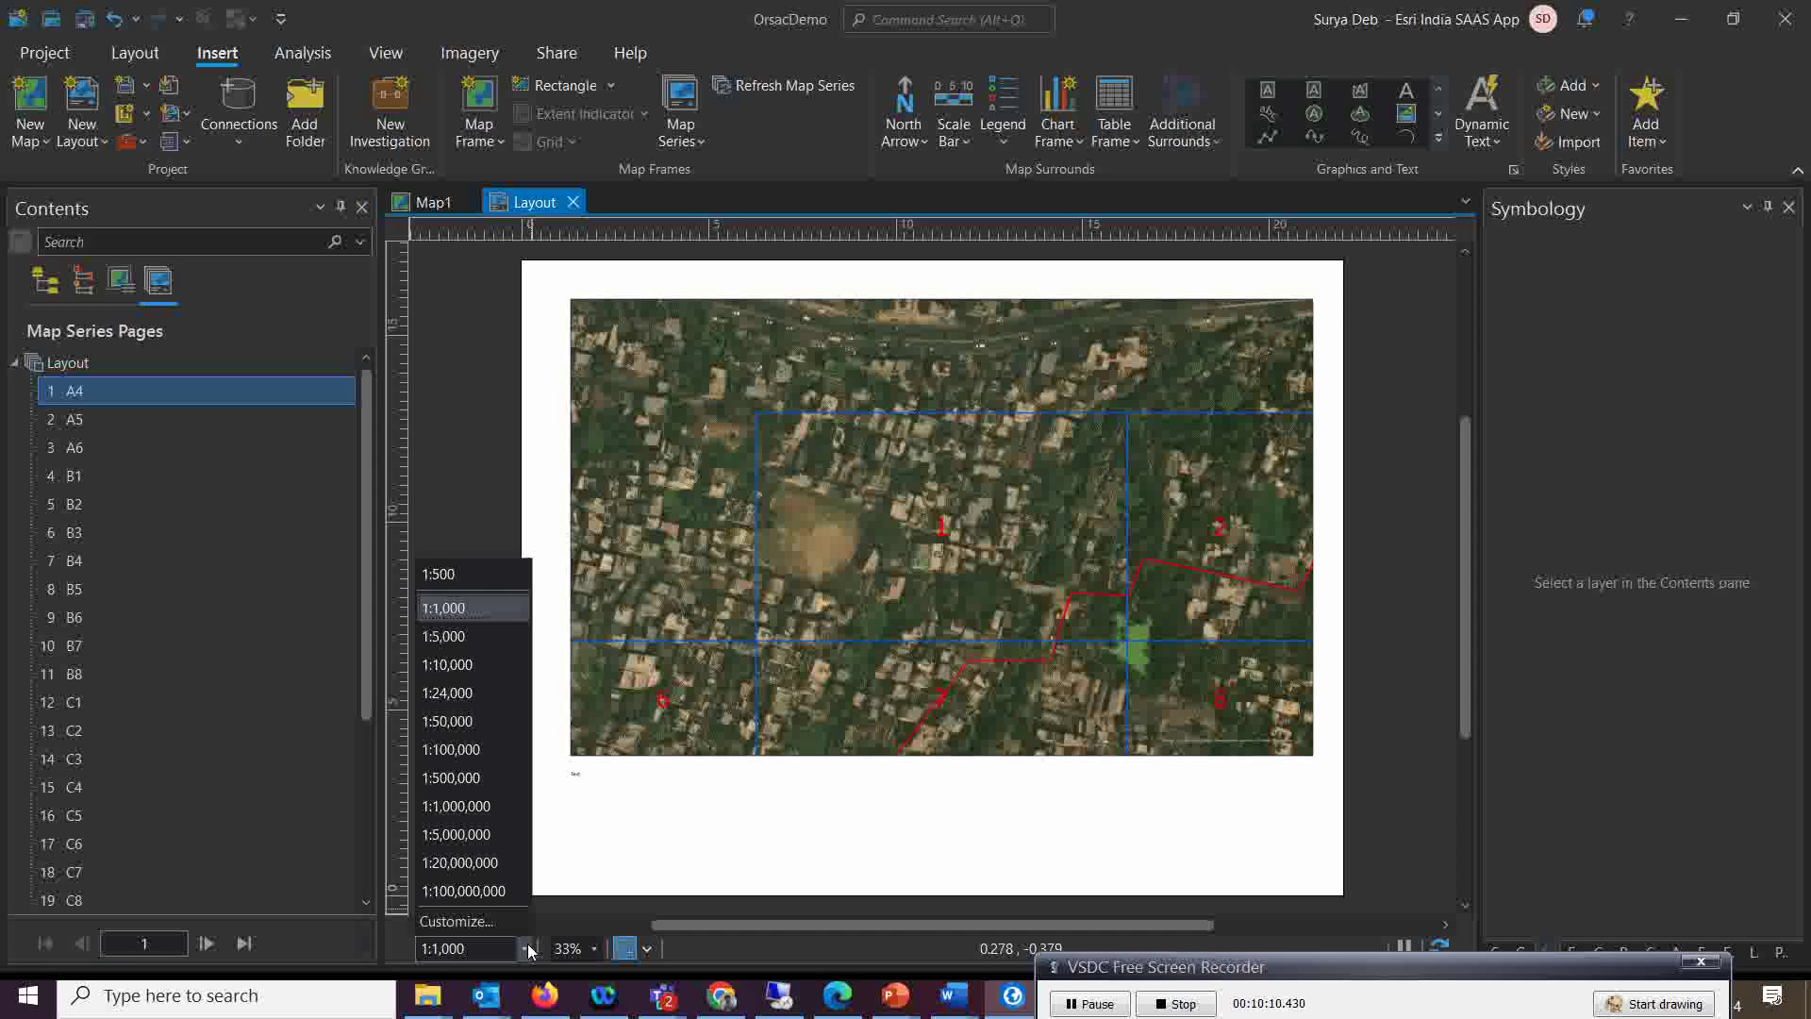
left_click(437, 576)
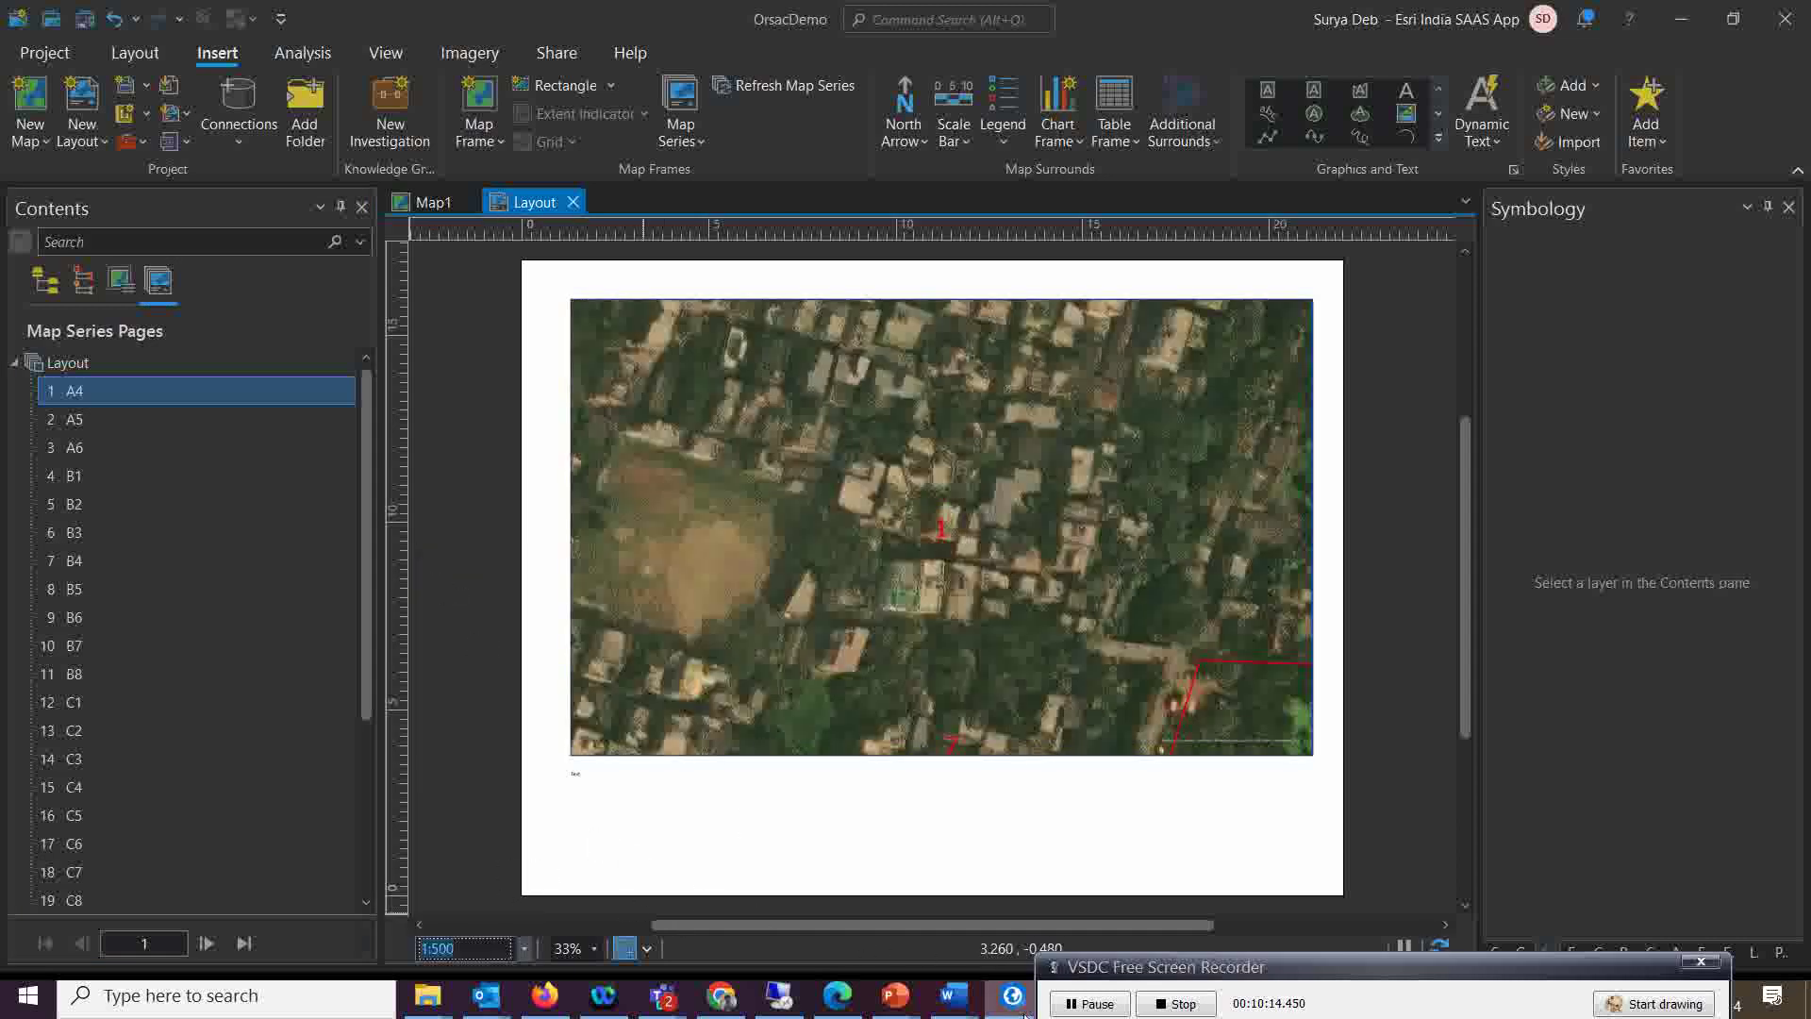
left_click(1073, 1007)
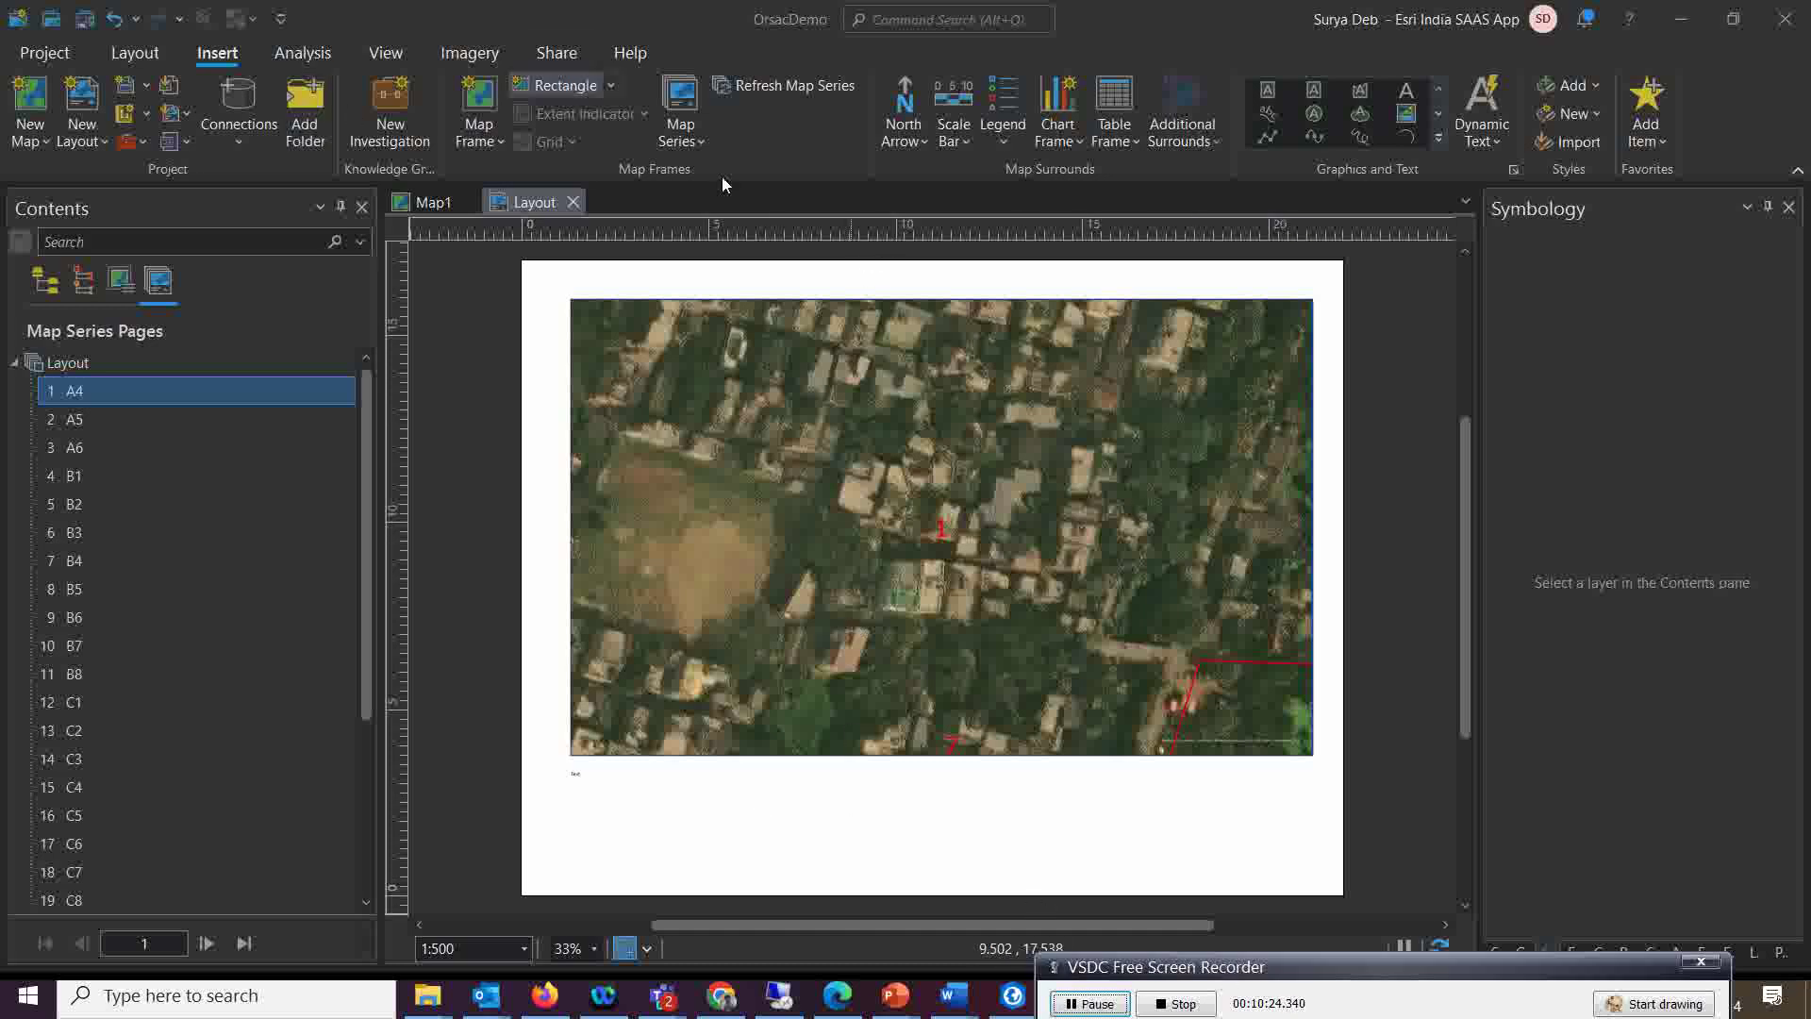
Set up a layout export from the Web JPEG preset and change its file type to PDF
left_click(562, 54)
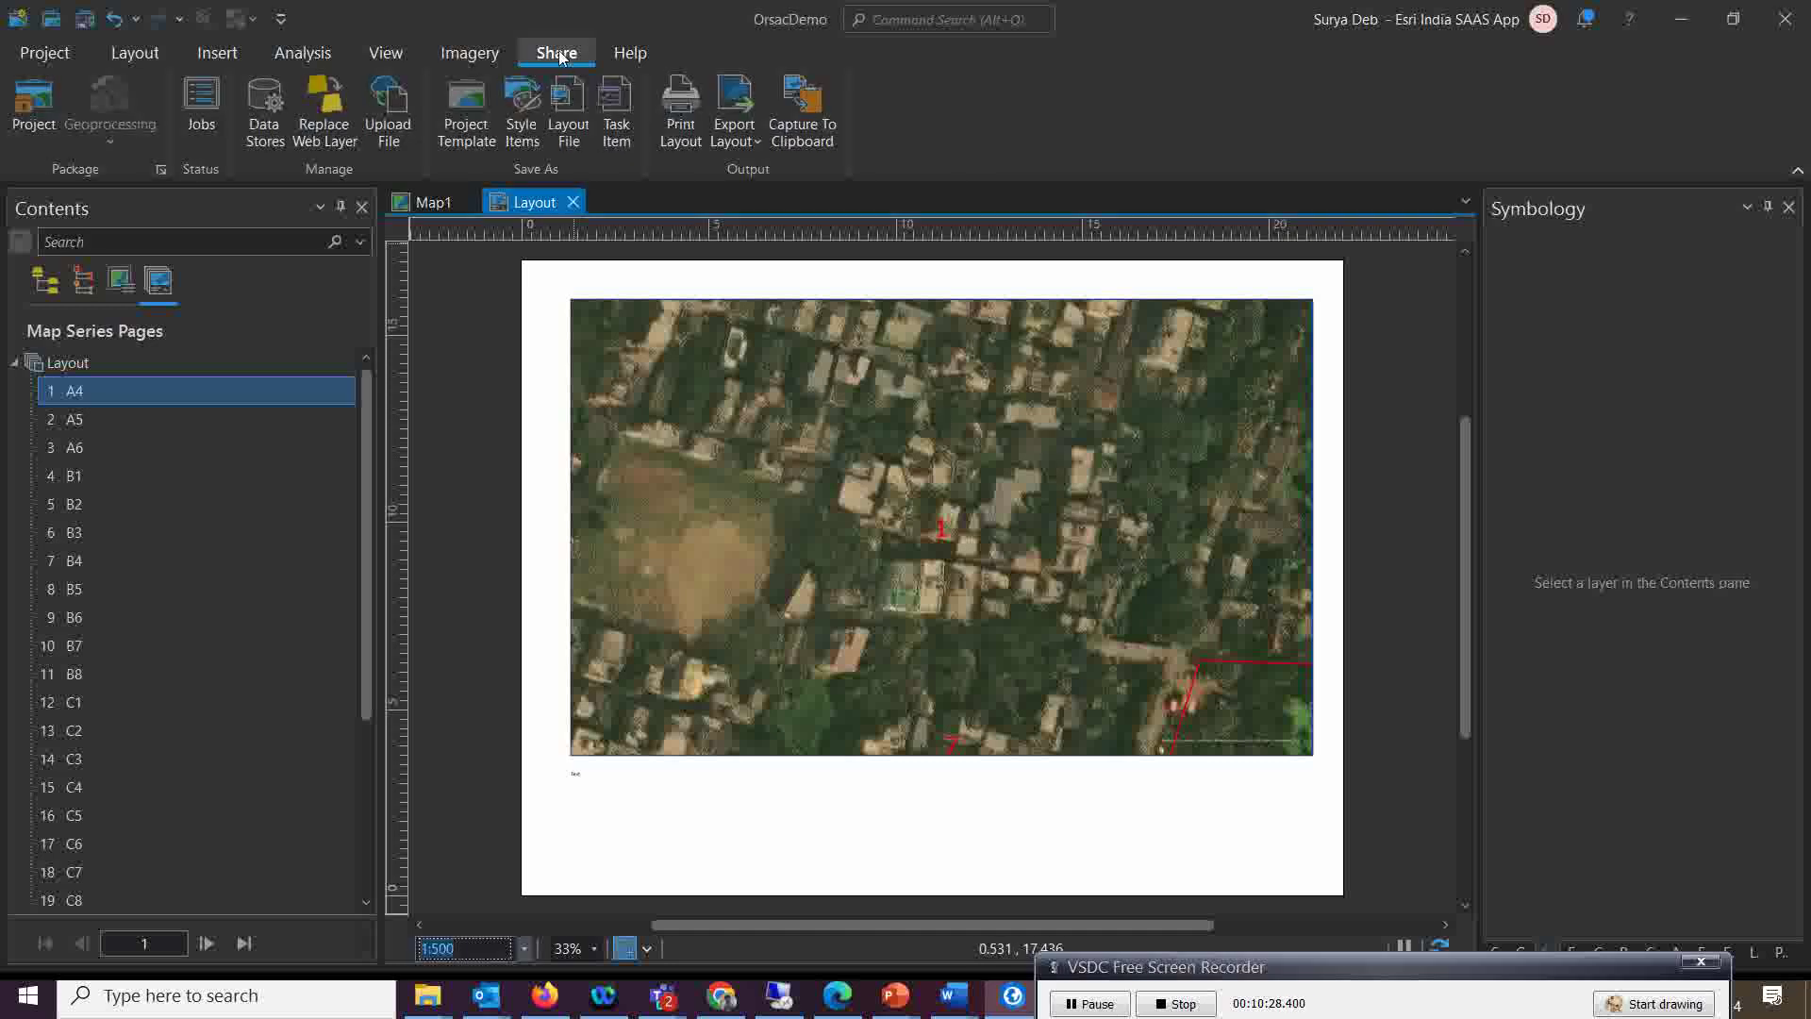
left_click(740, 135)
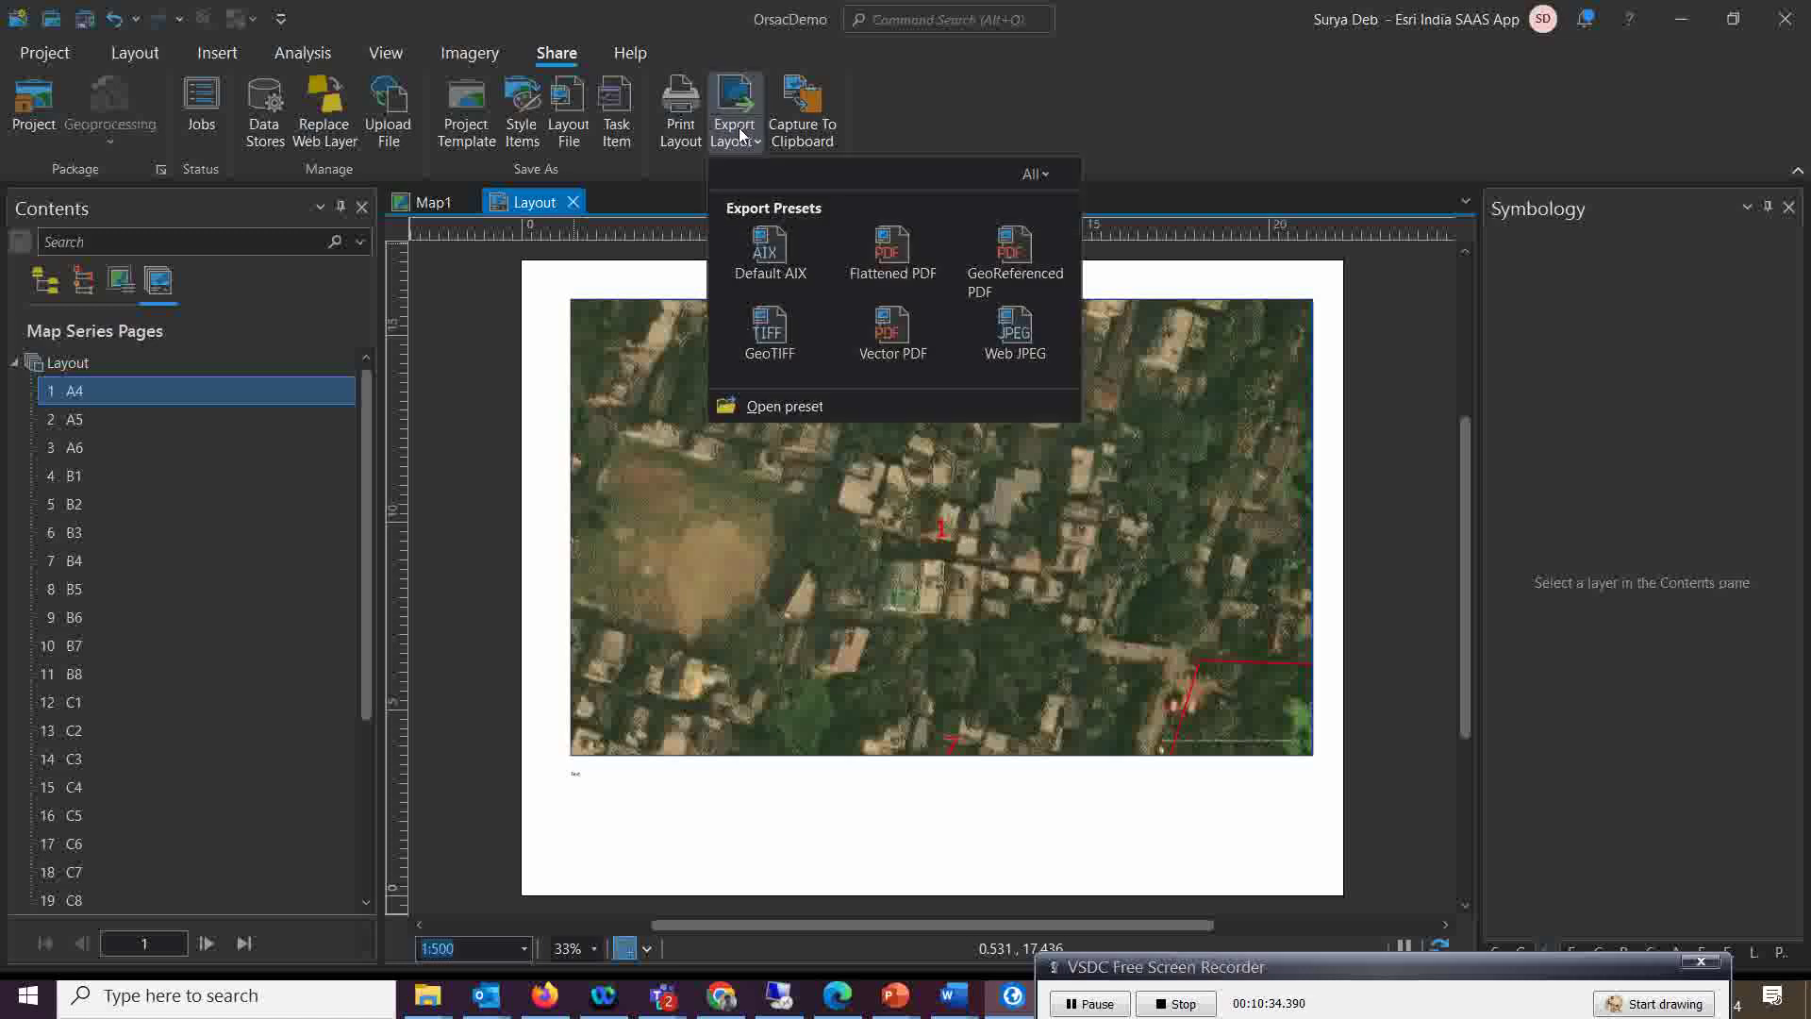
left_click(1015, 332)
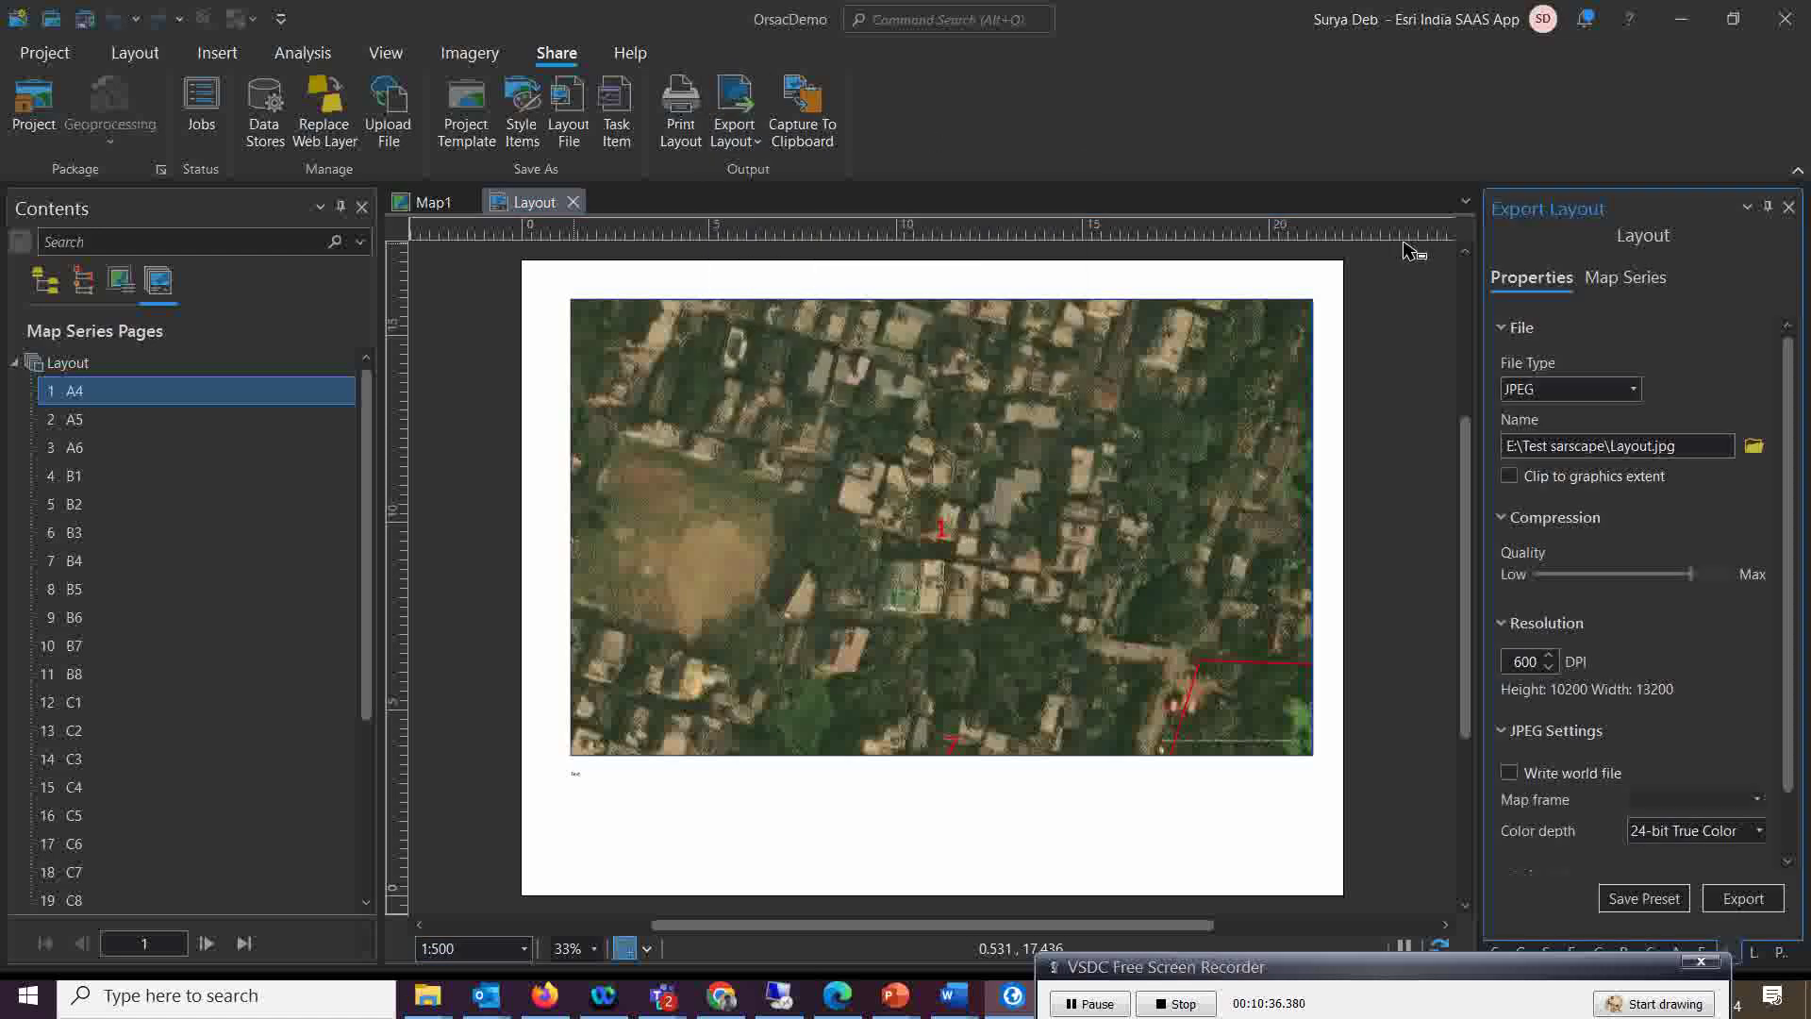
left_click(1636, 390)
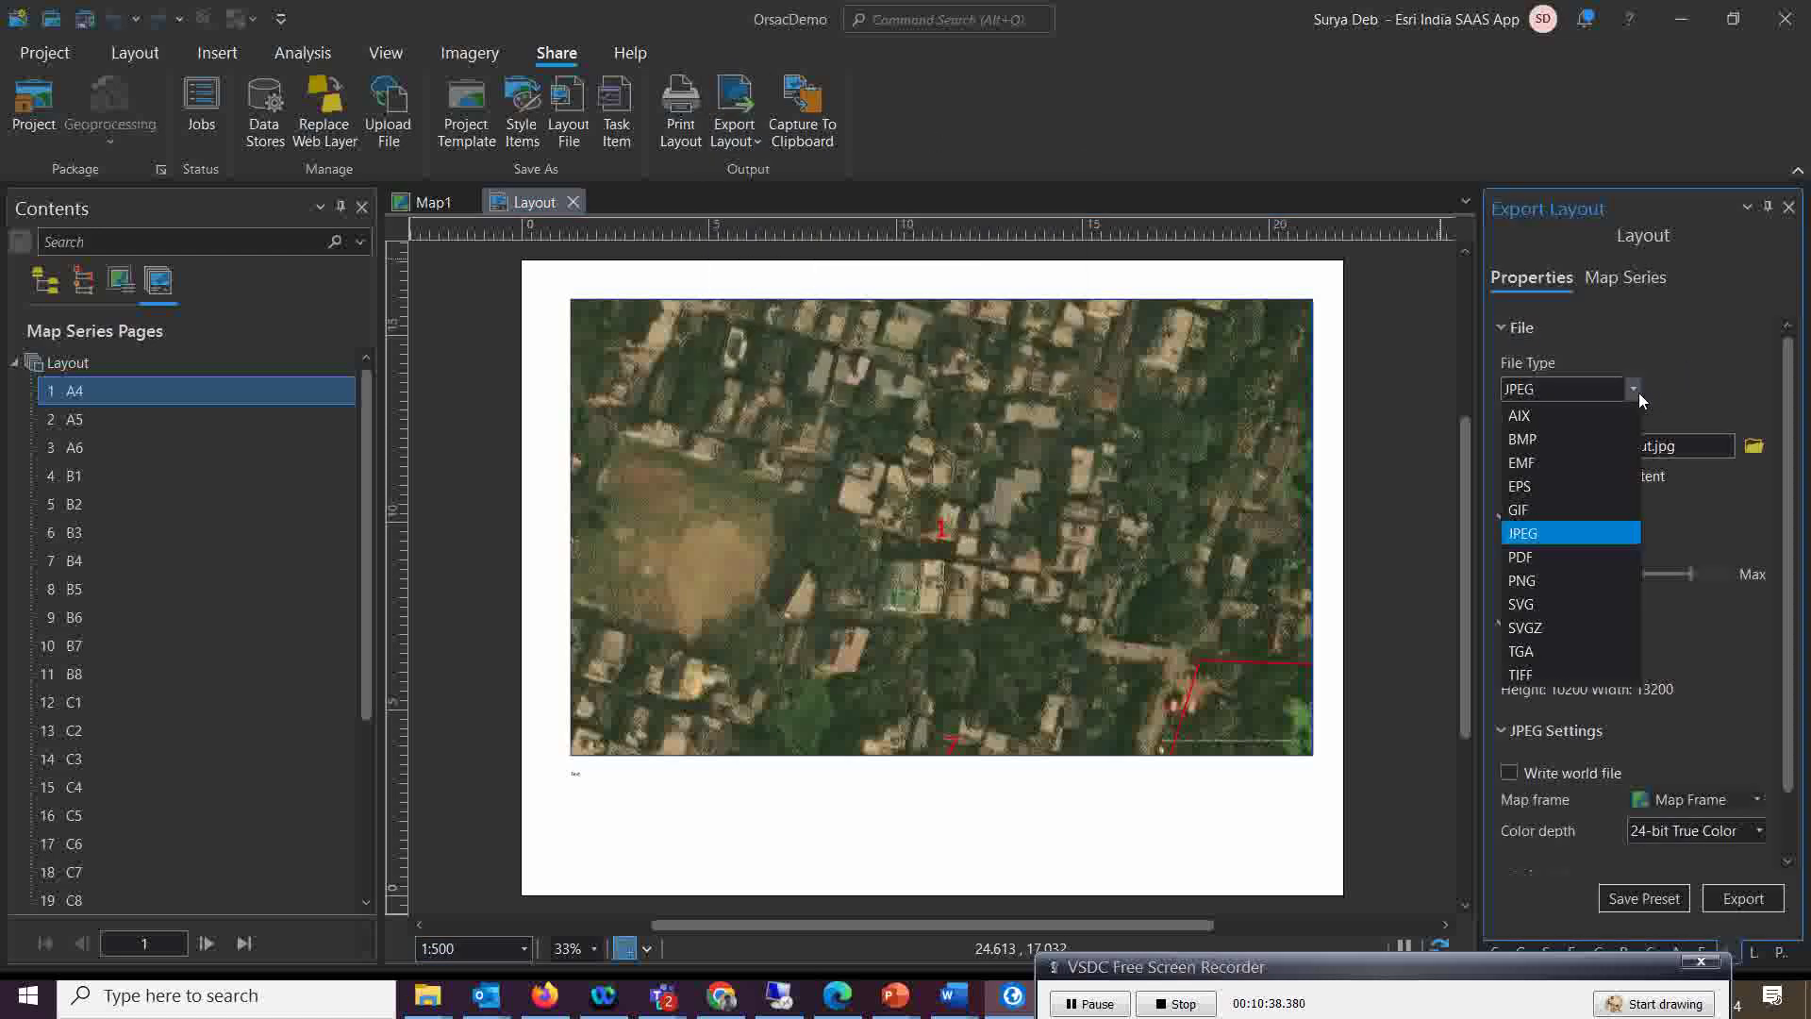
left_click(1524, 564)
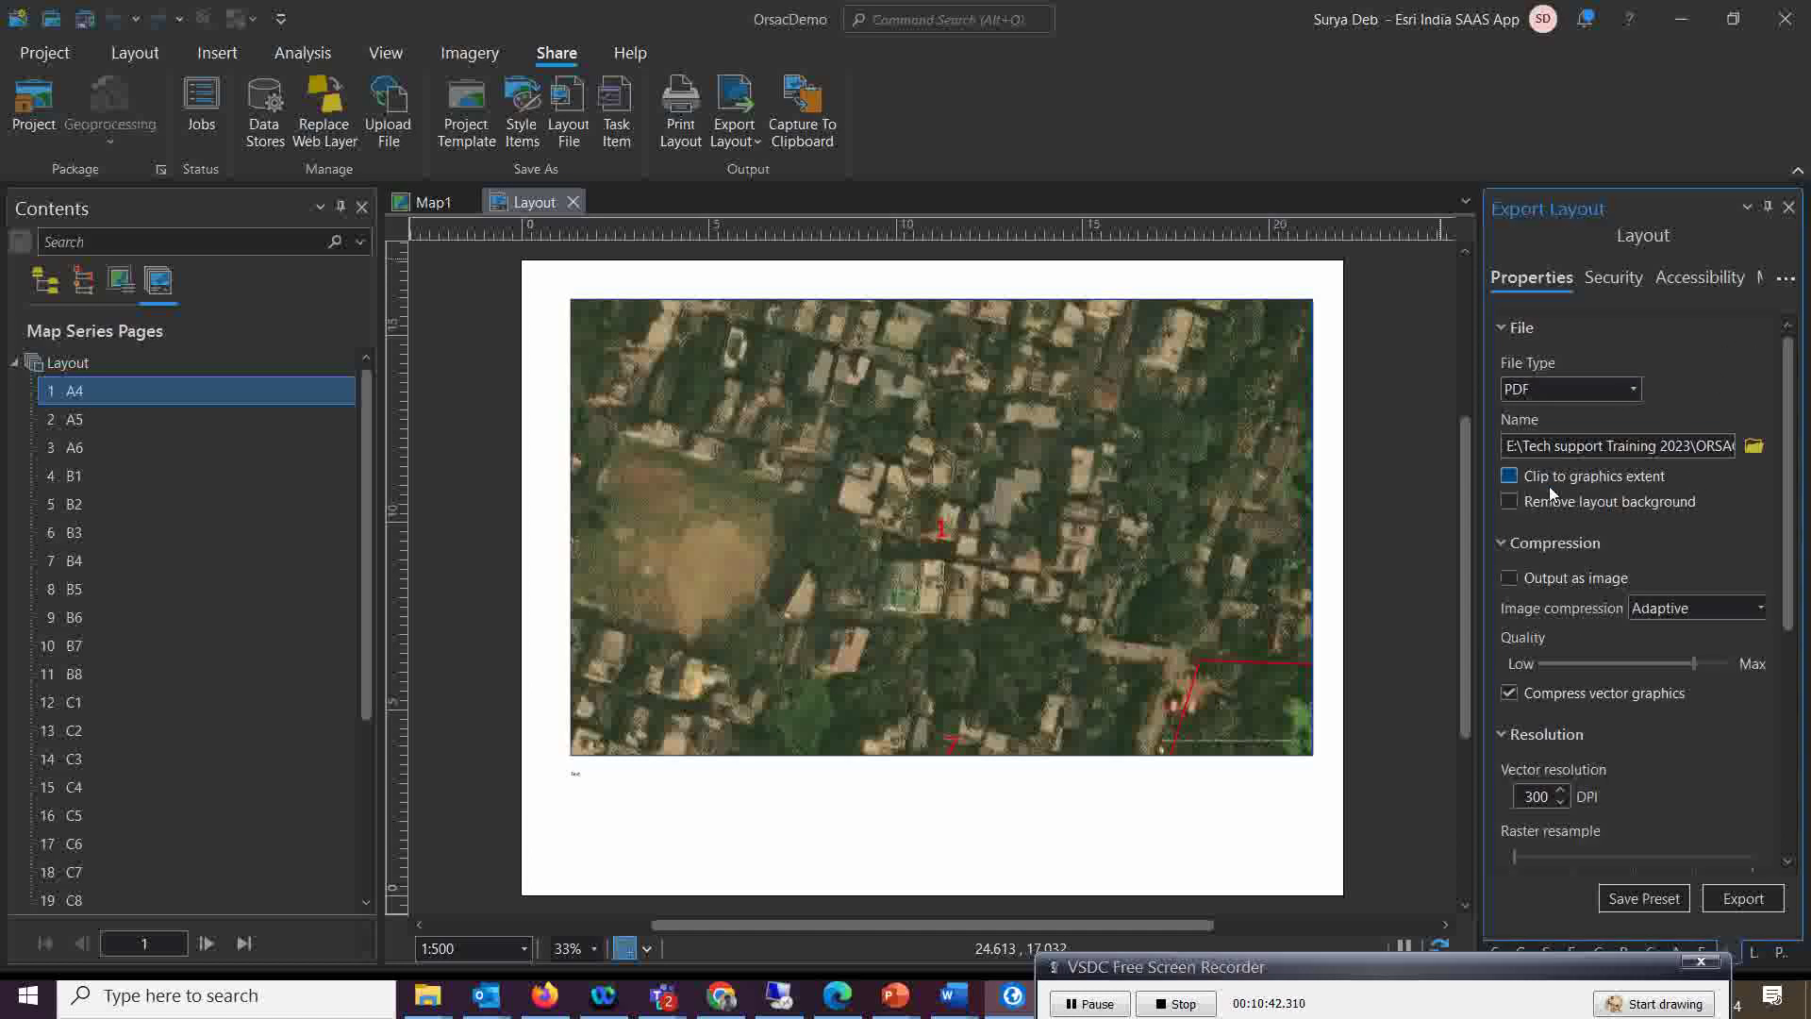
Set the export's map series options to all pages, saved as multiple files with the page number as suffix
left_click(1763, 278)
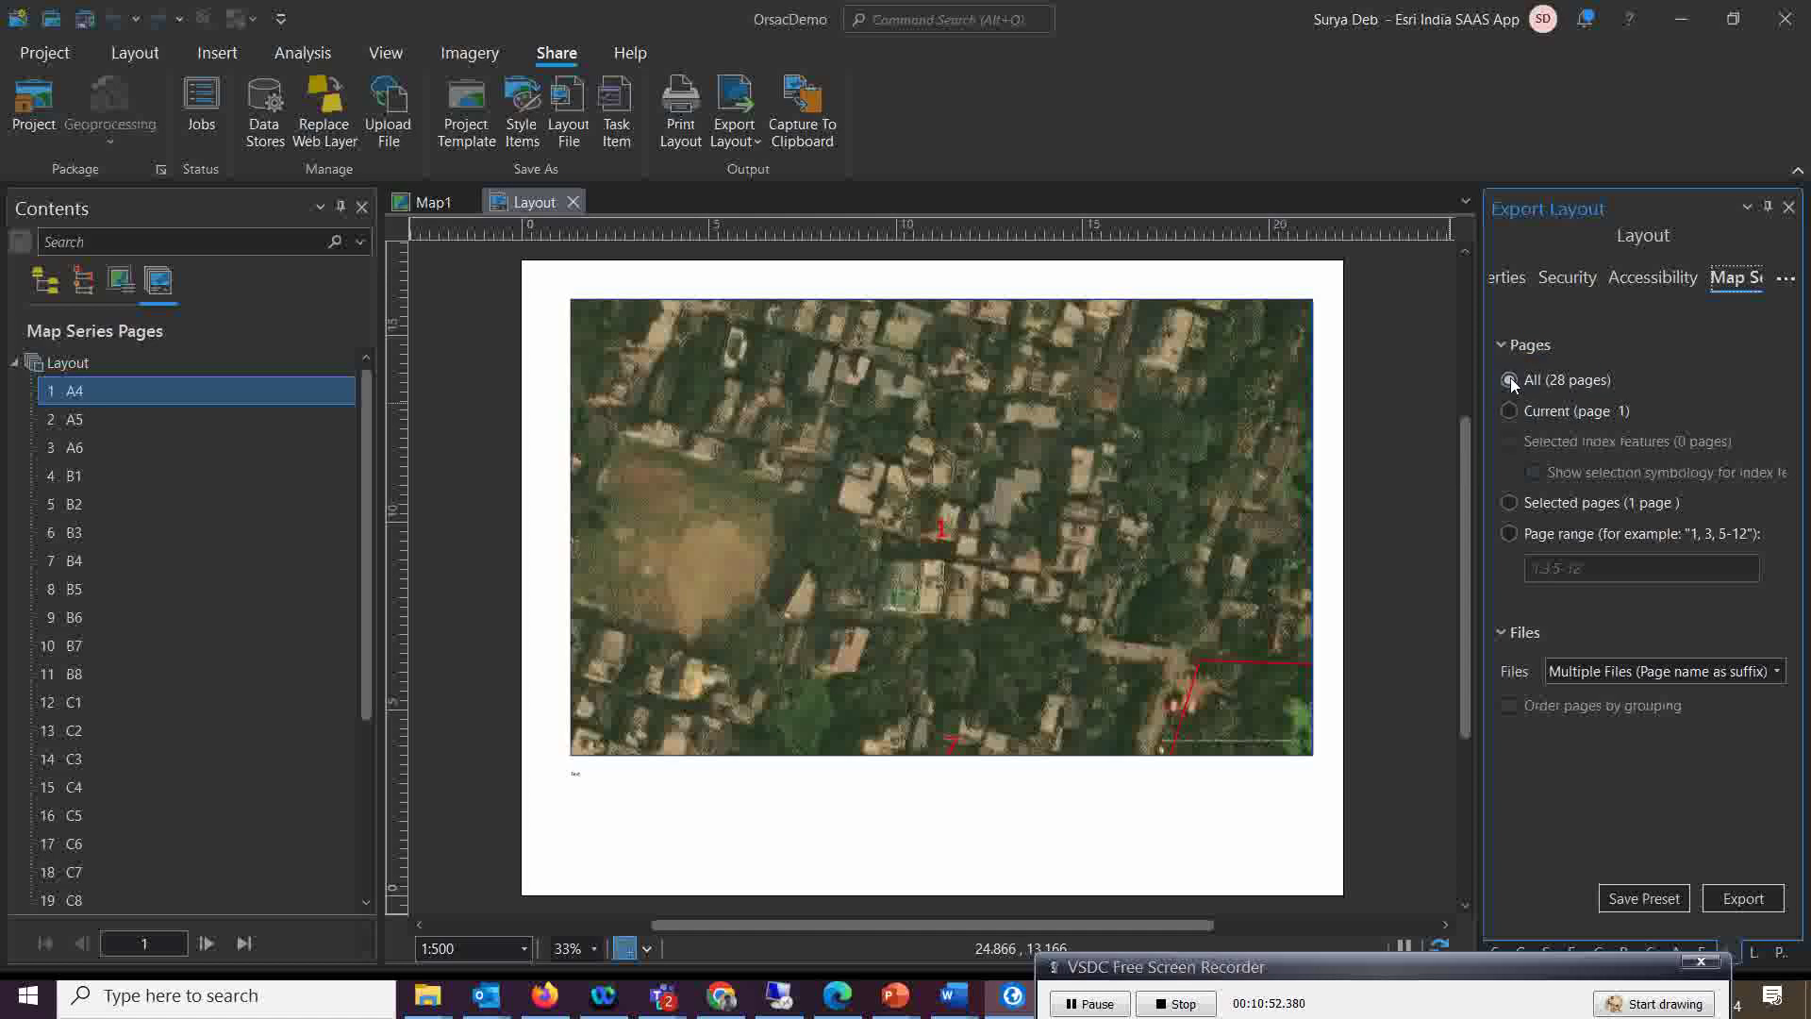
left_click(1777, 671)
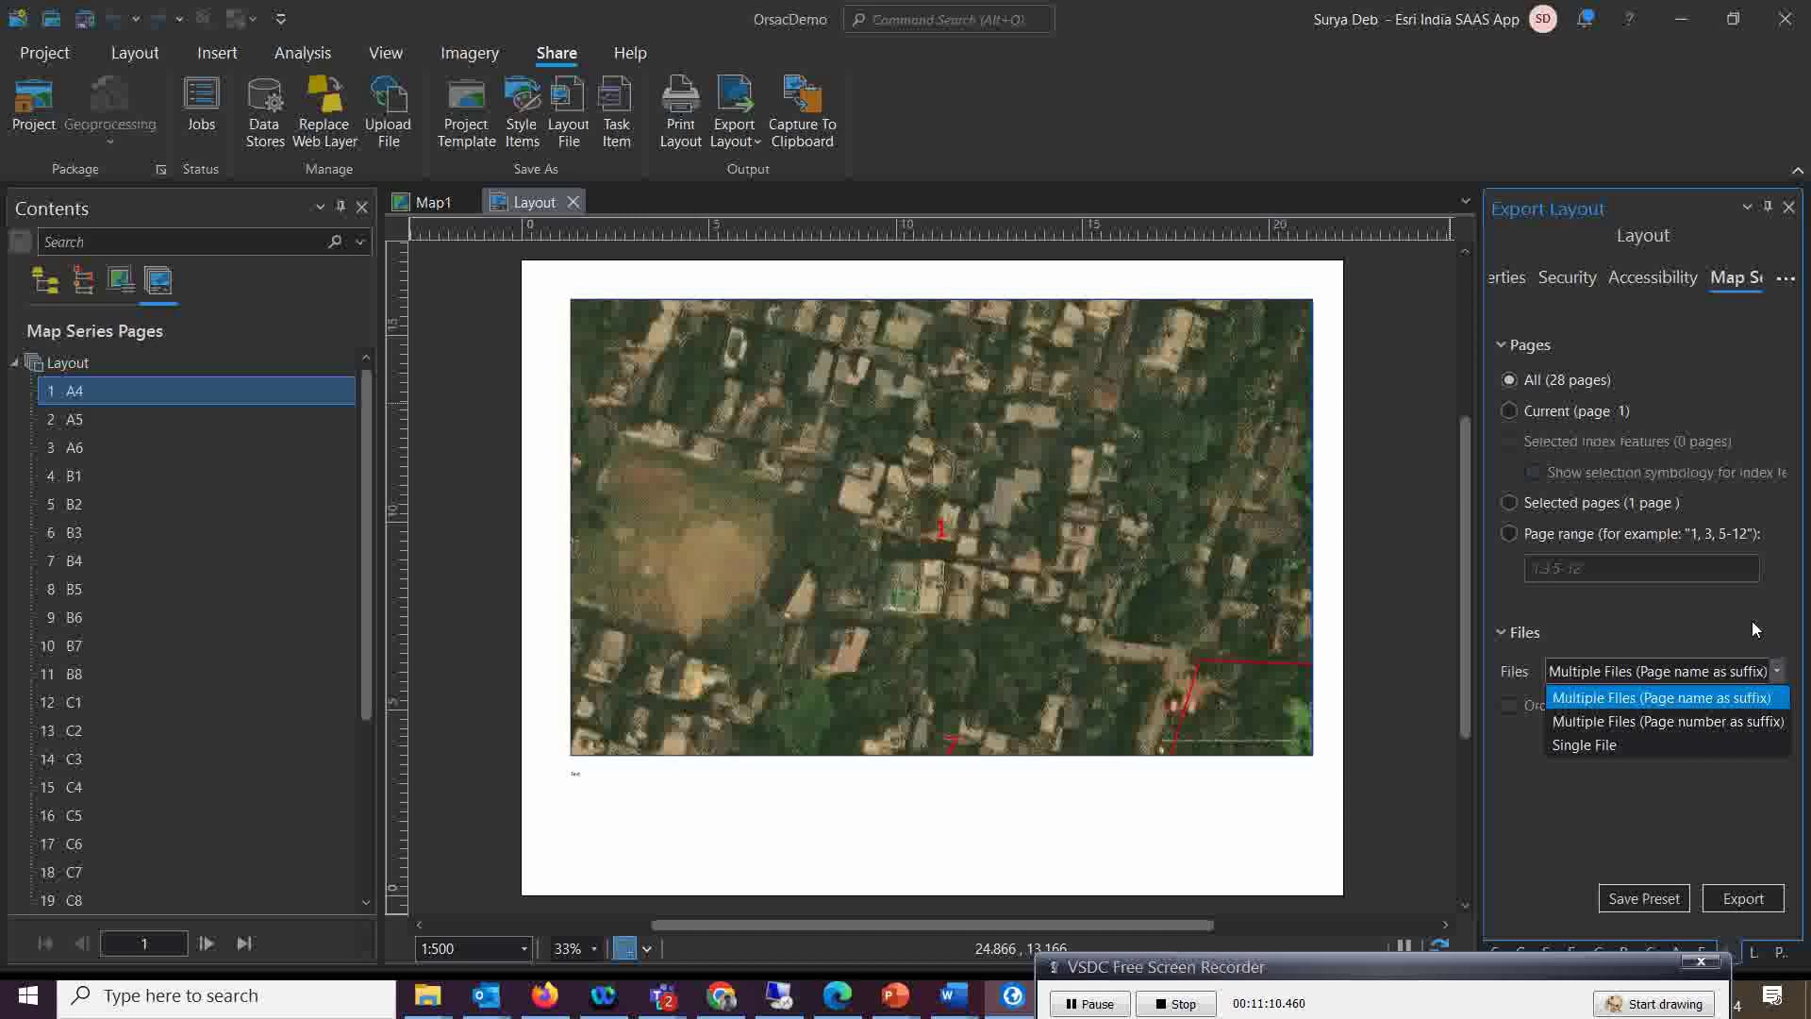
key("Escape")
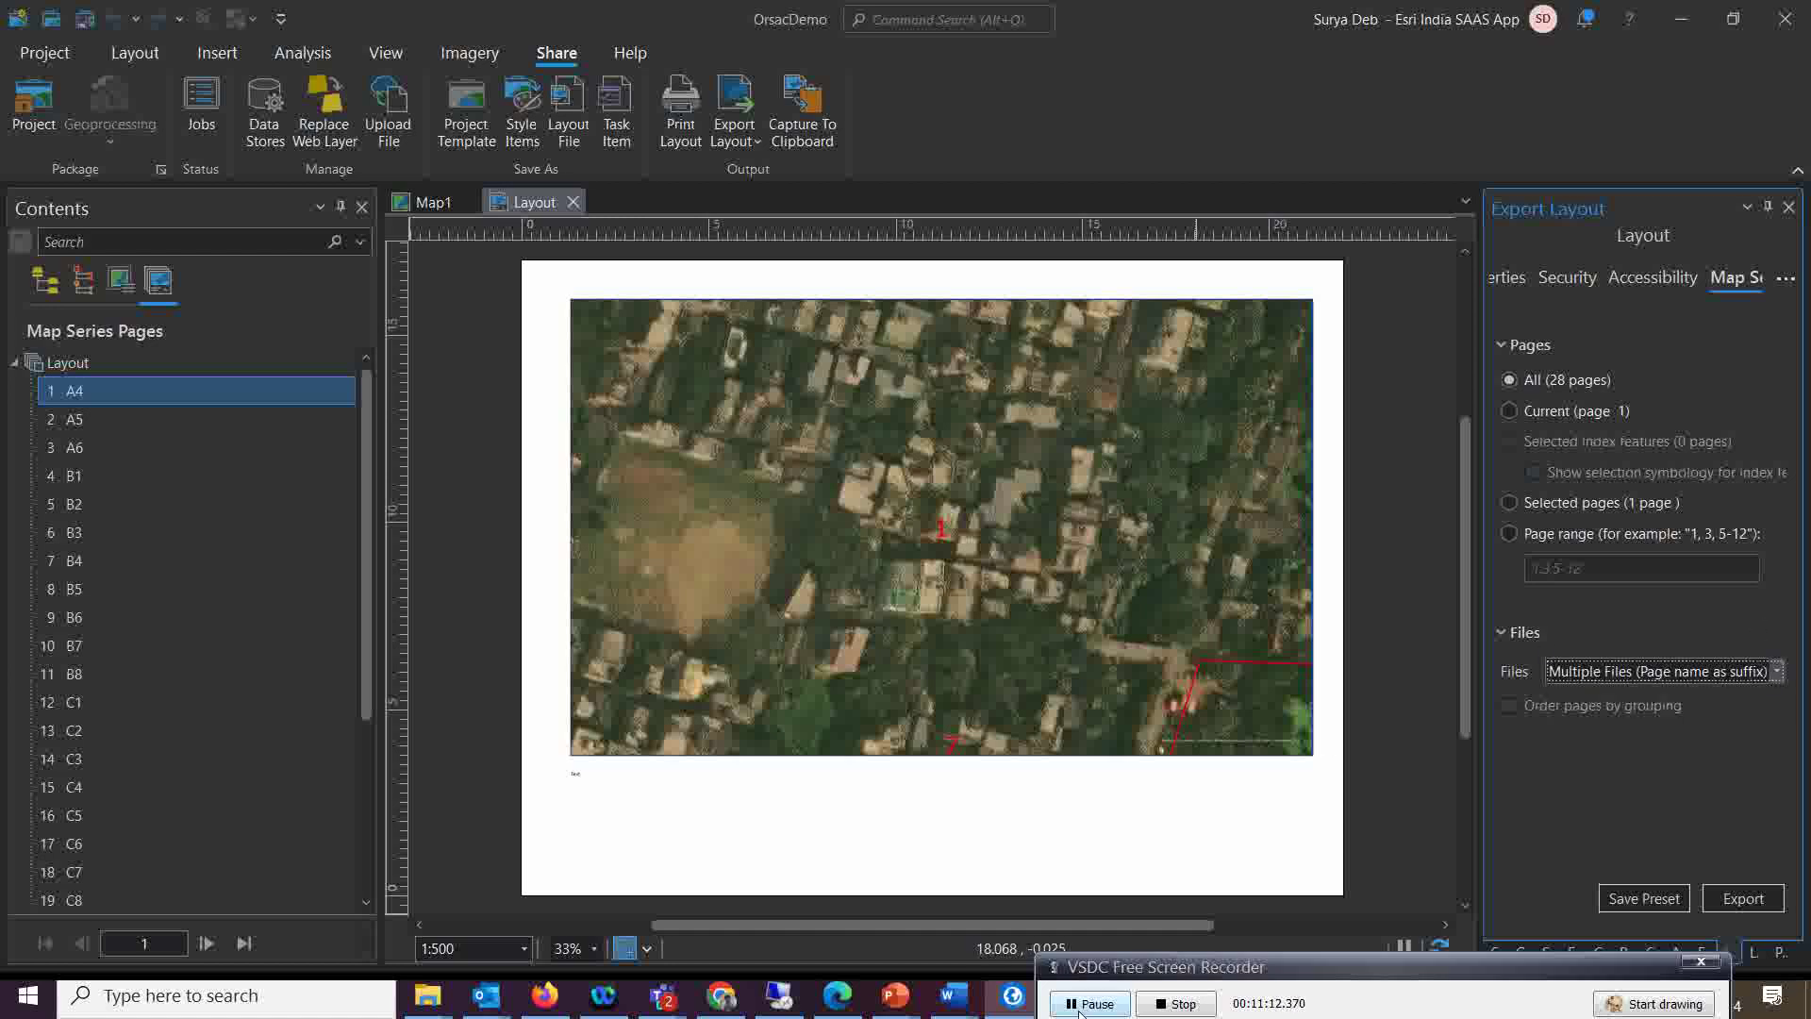
left_click(1776, 670)
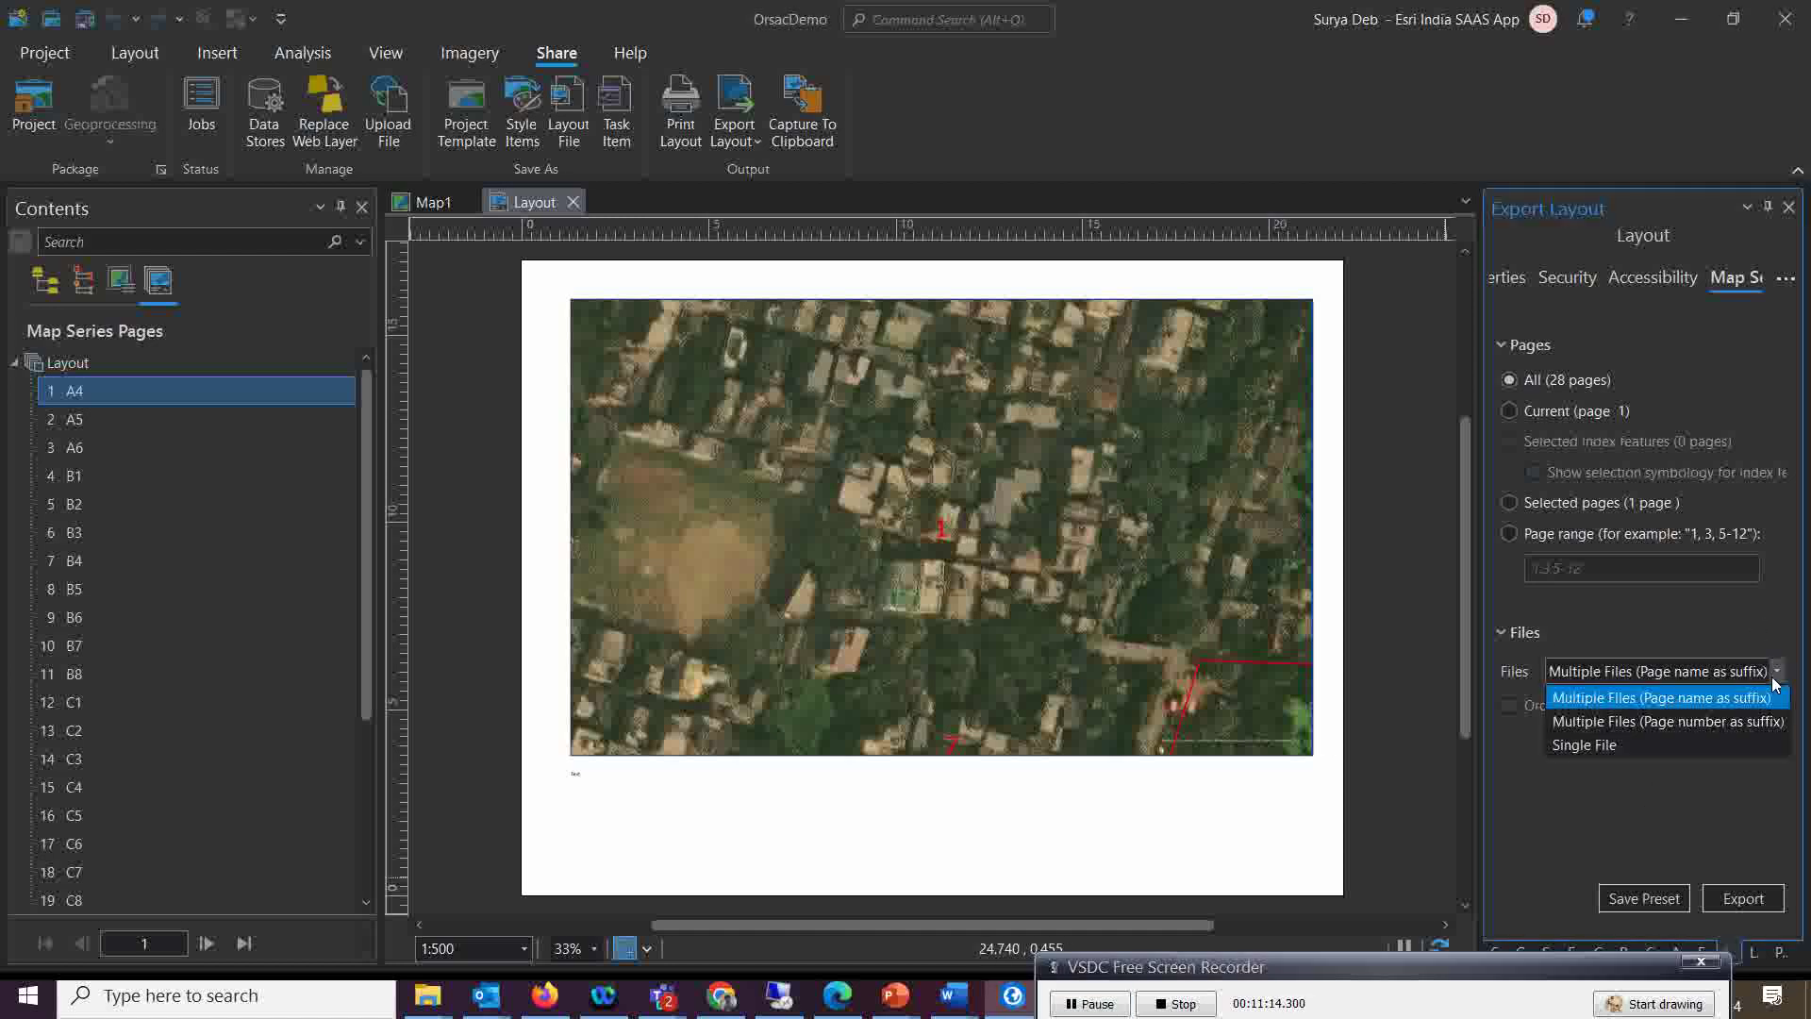
left_click(1671, 721)
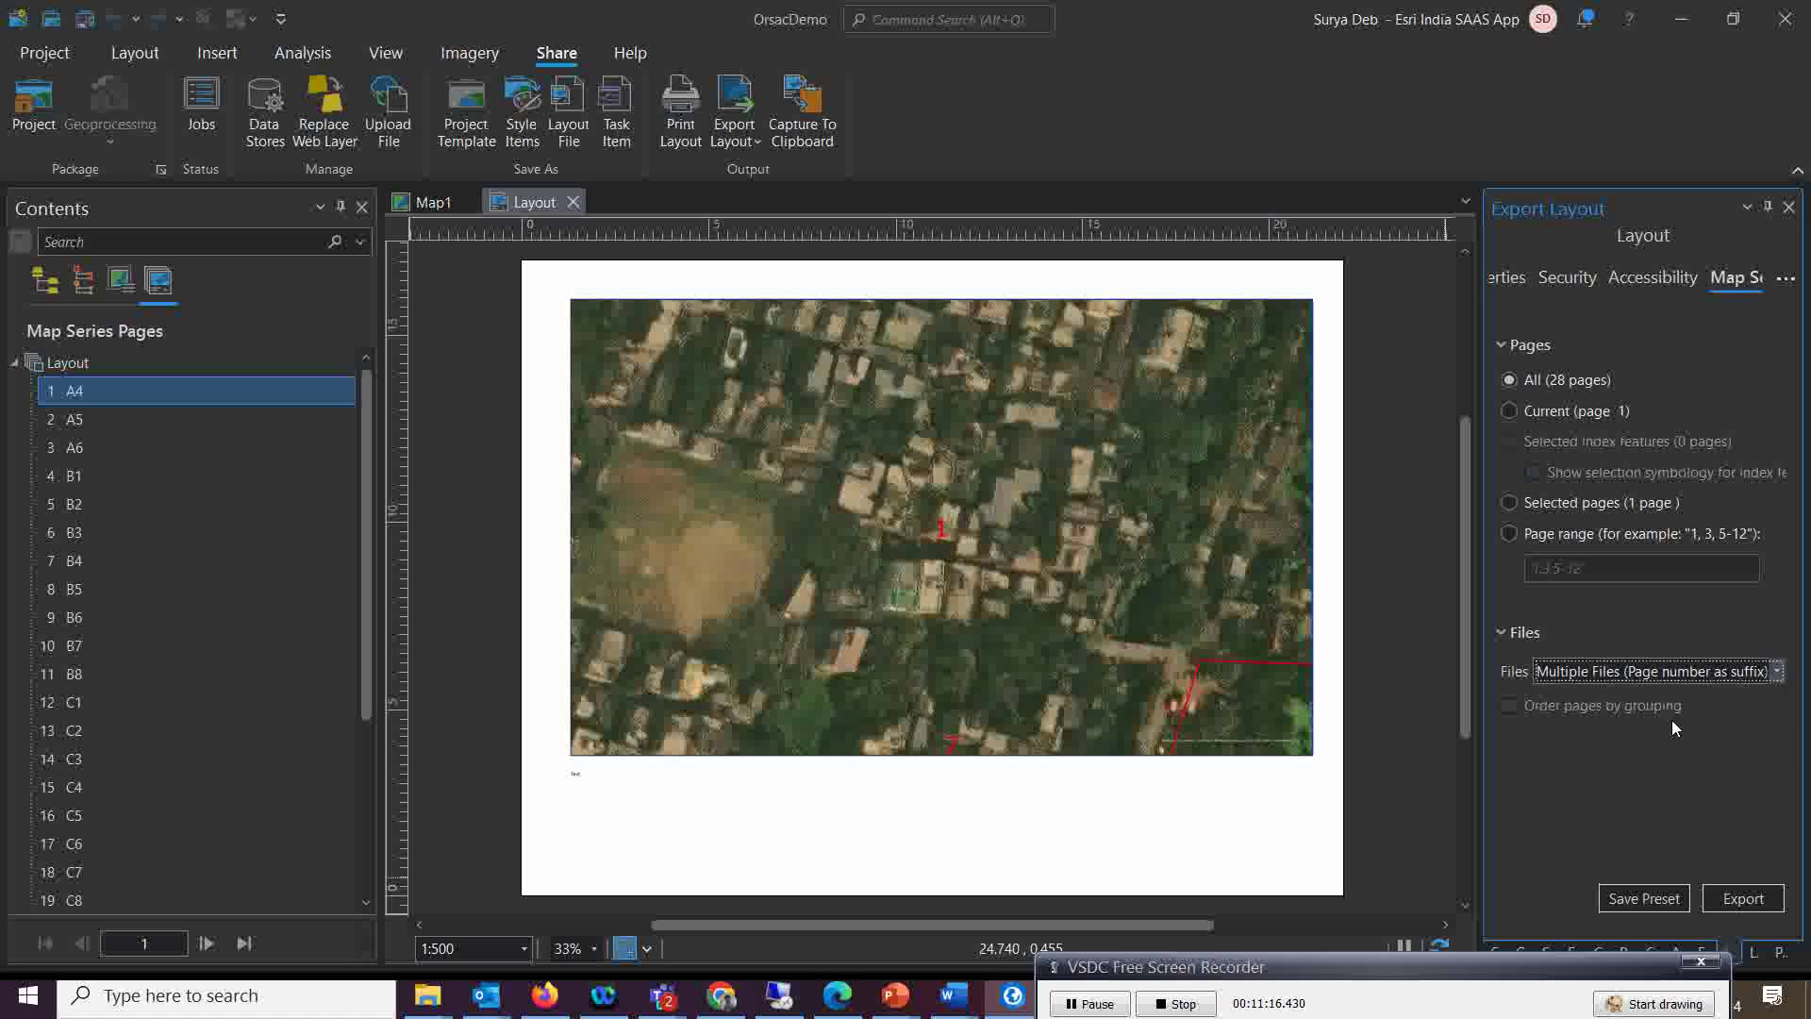
Set the export's output file to GarfaMapSeriseLayout.pdf in the Tech support Training 2023 folder on drive E
left_click(1518, 283)
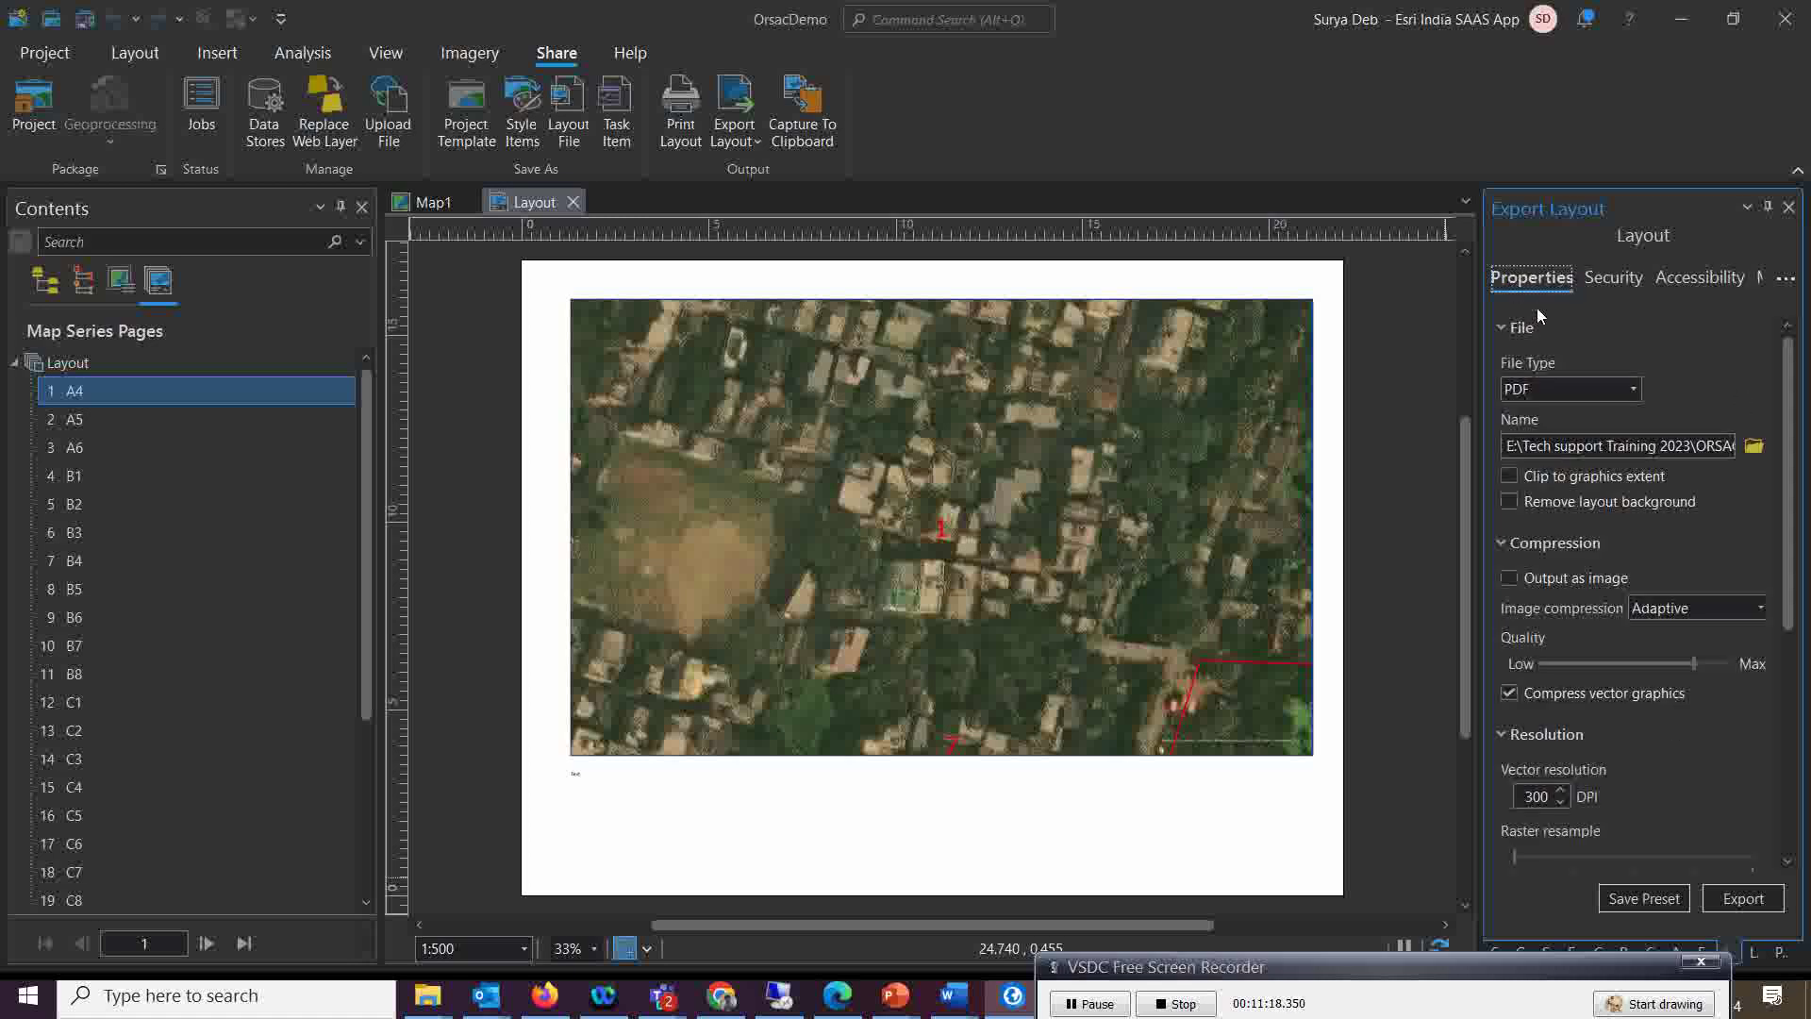
left_click(1751, 448)
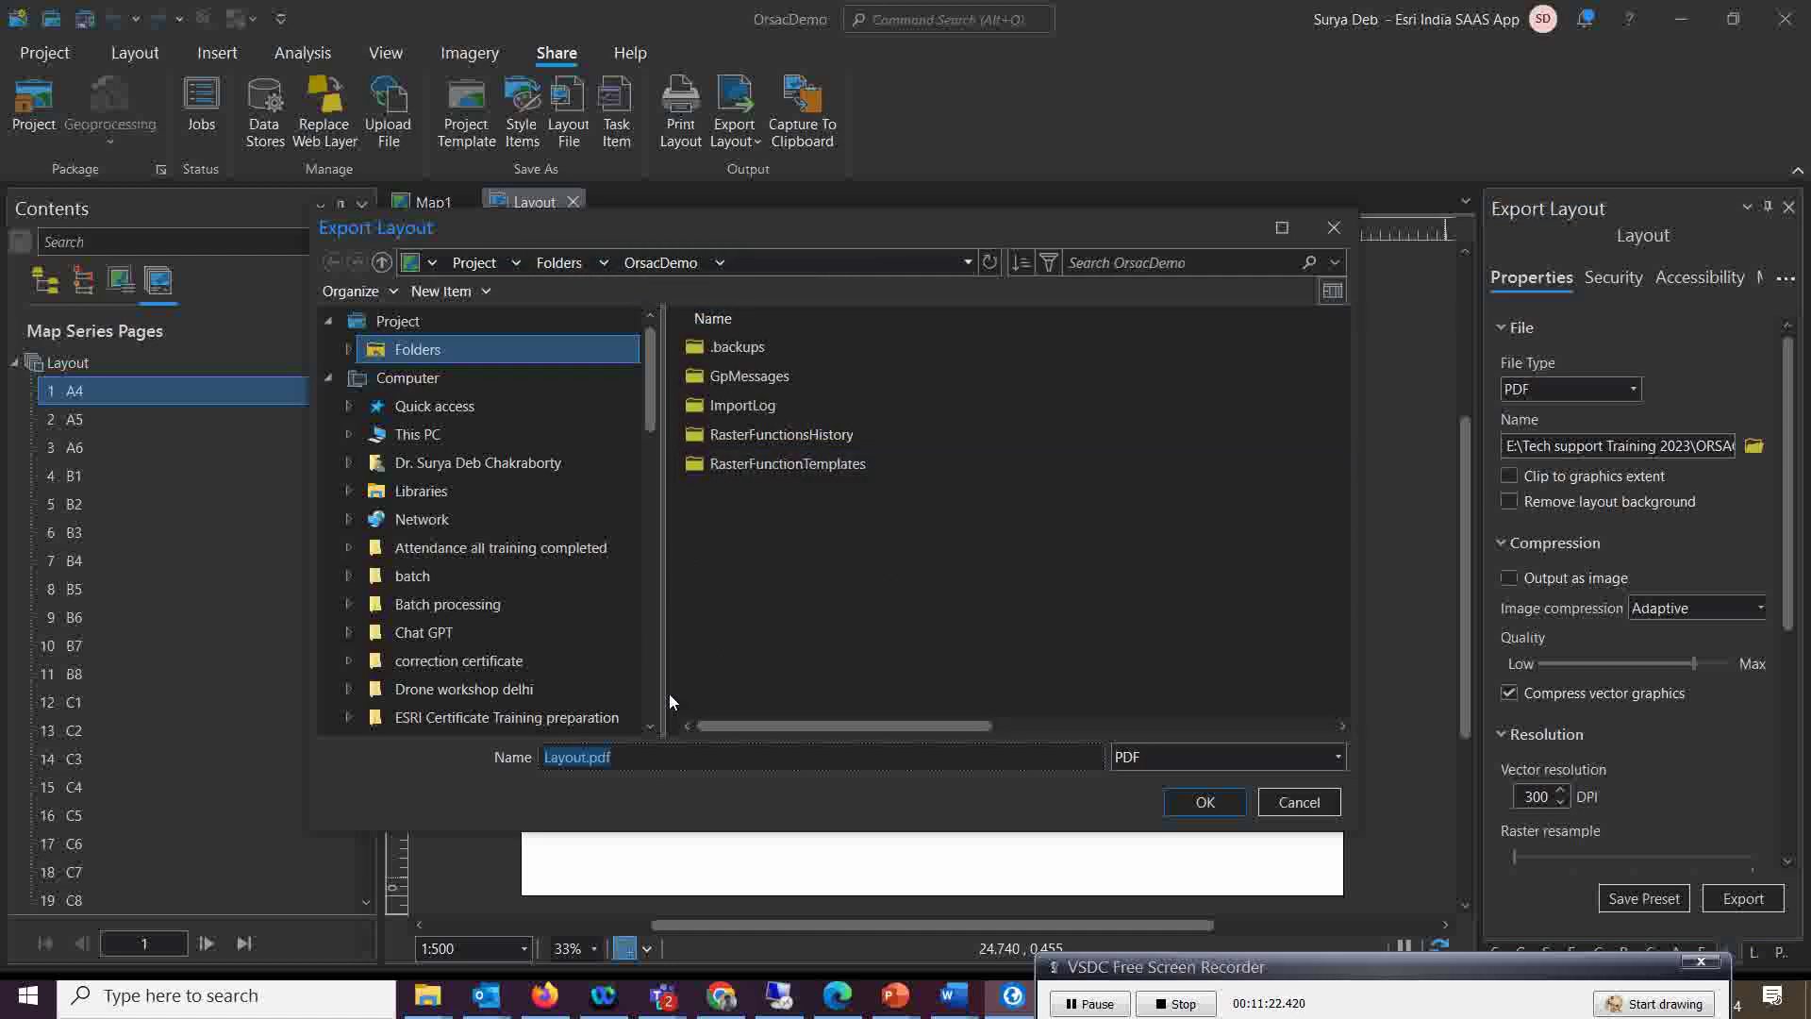
left_click(572, 264)
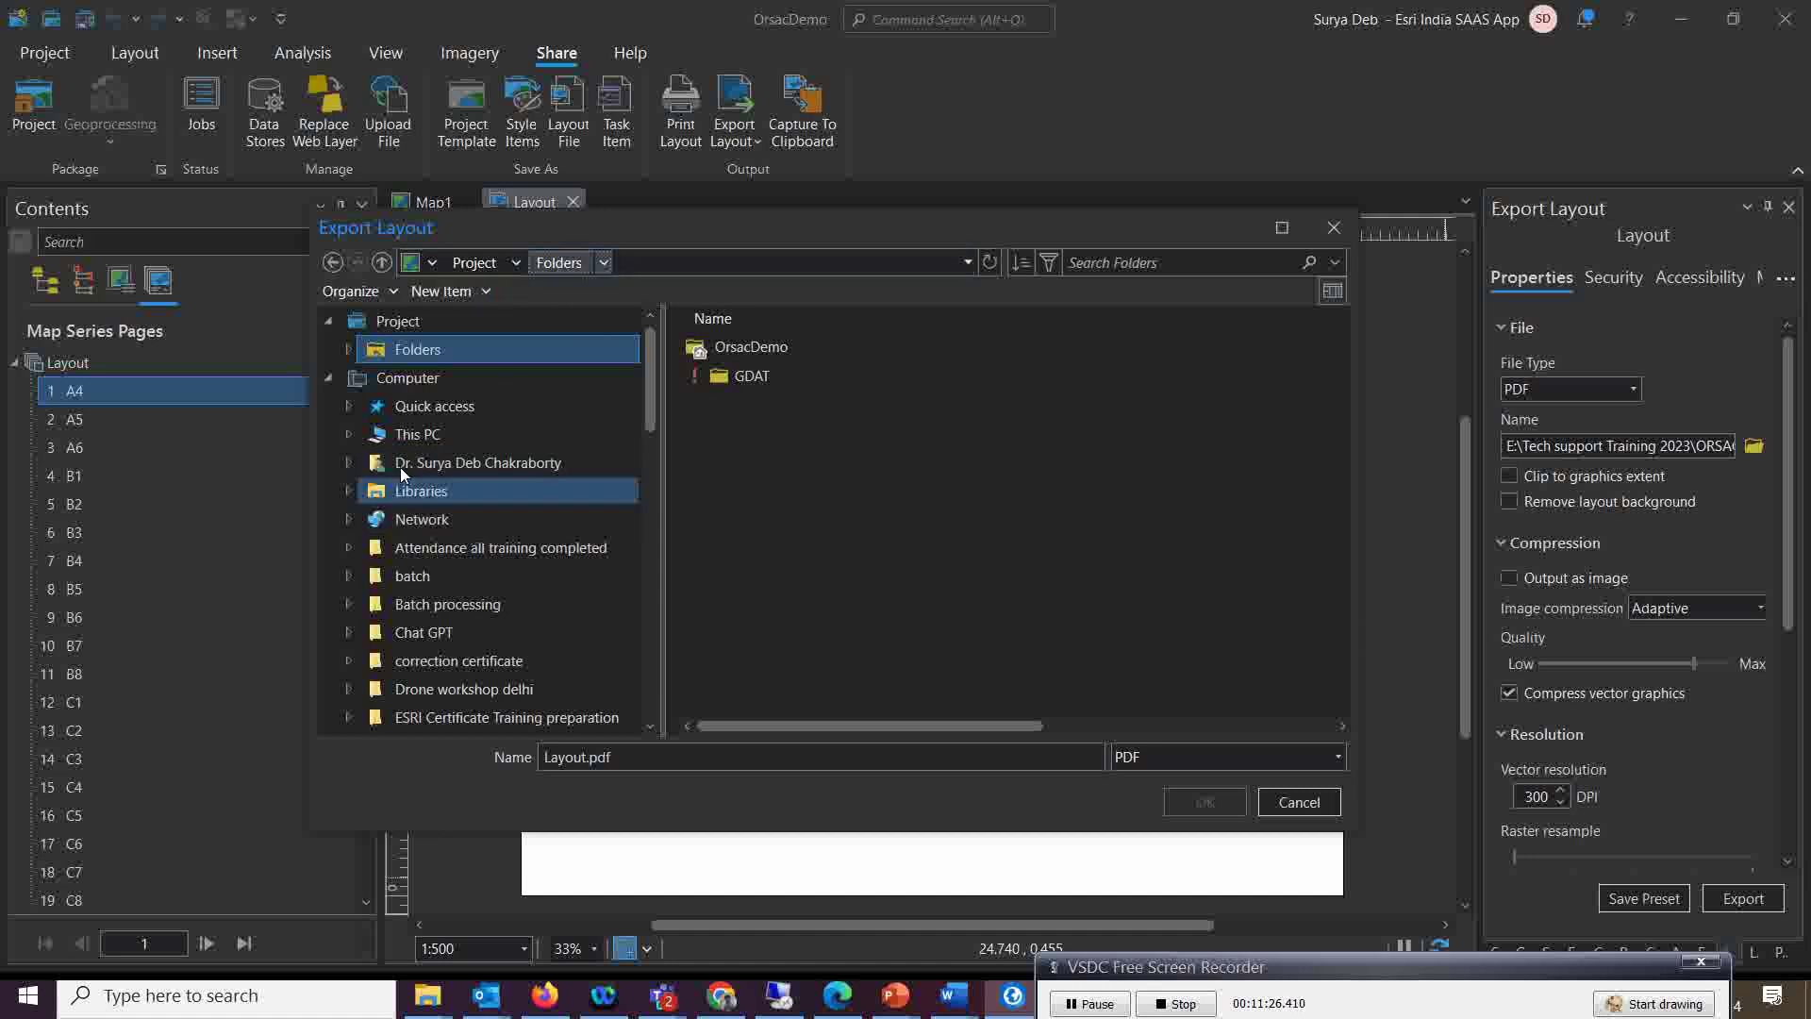
left_click(418, 435)
double_click(745, 610)
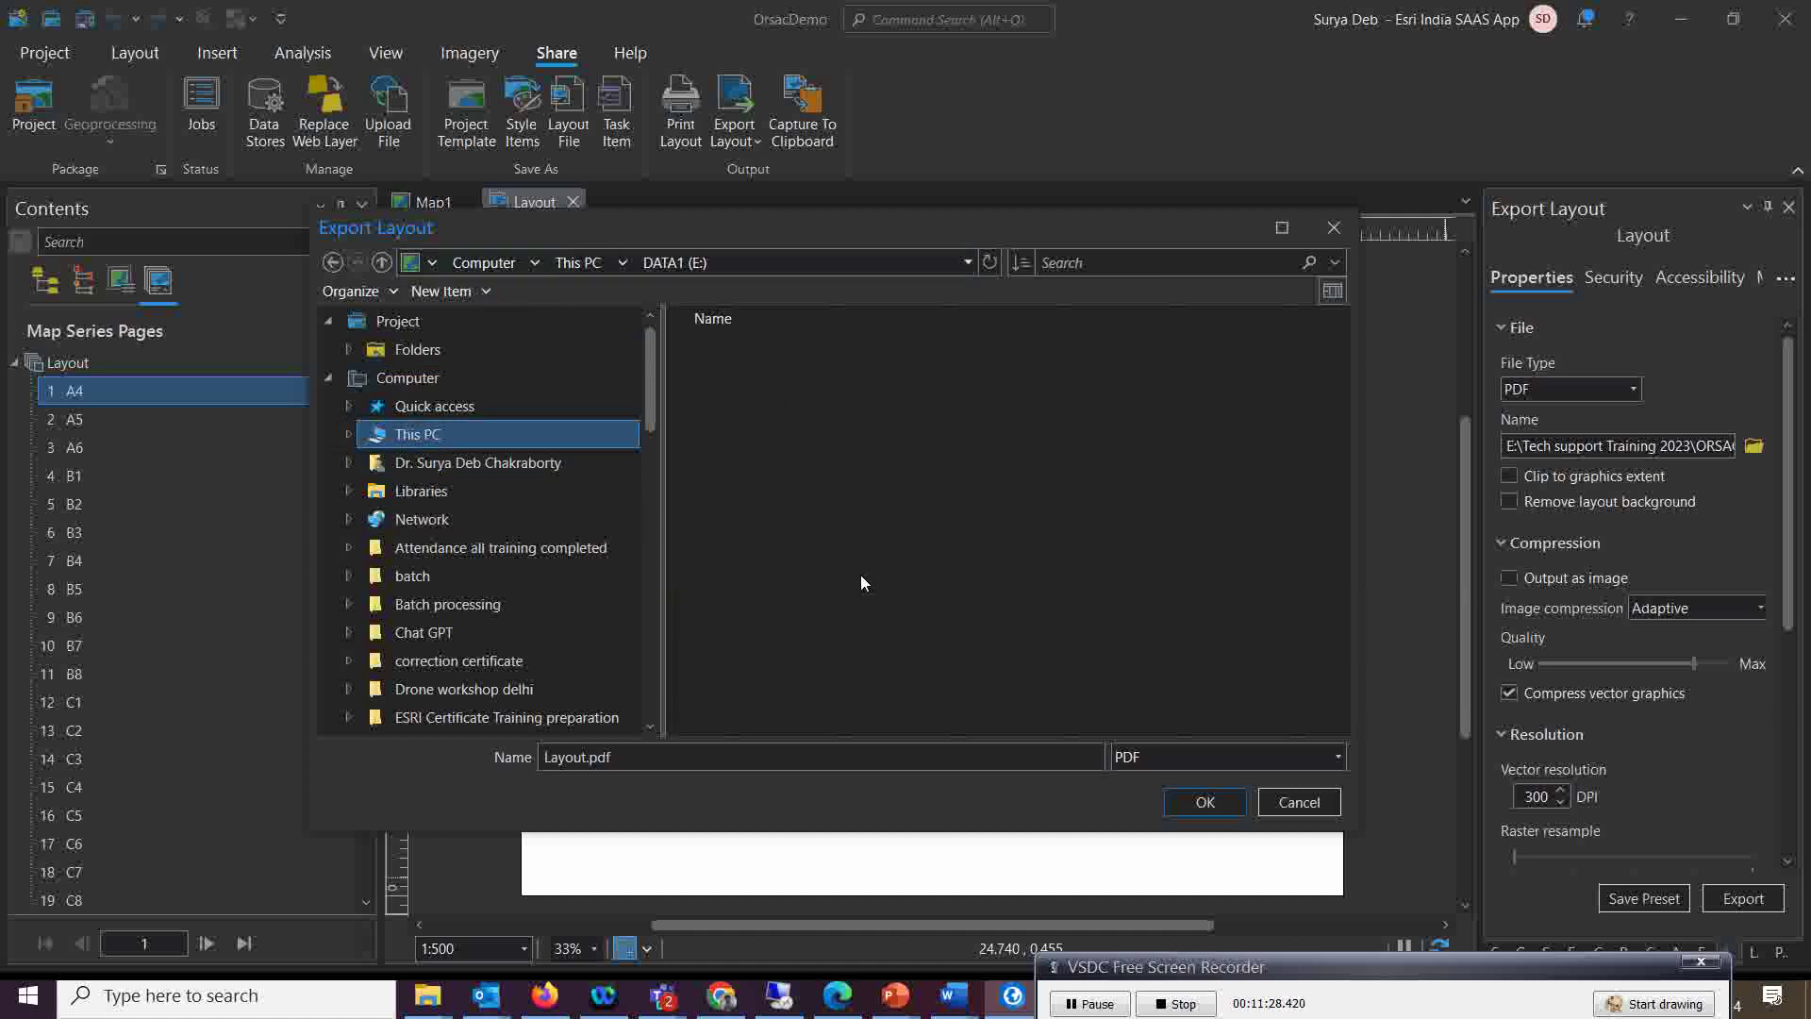
scroll(801, 580, "down", 3)
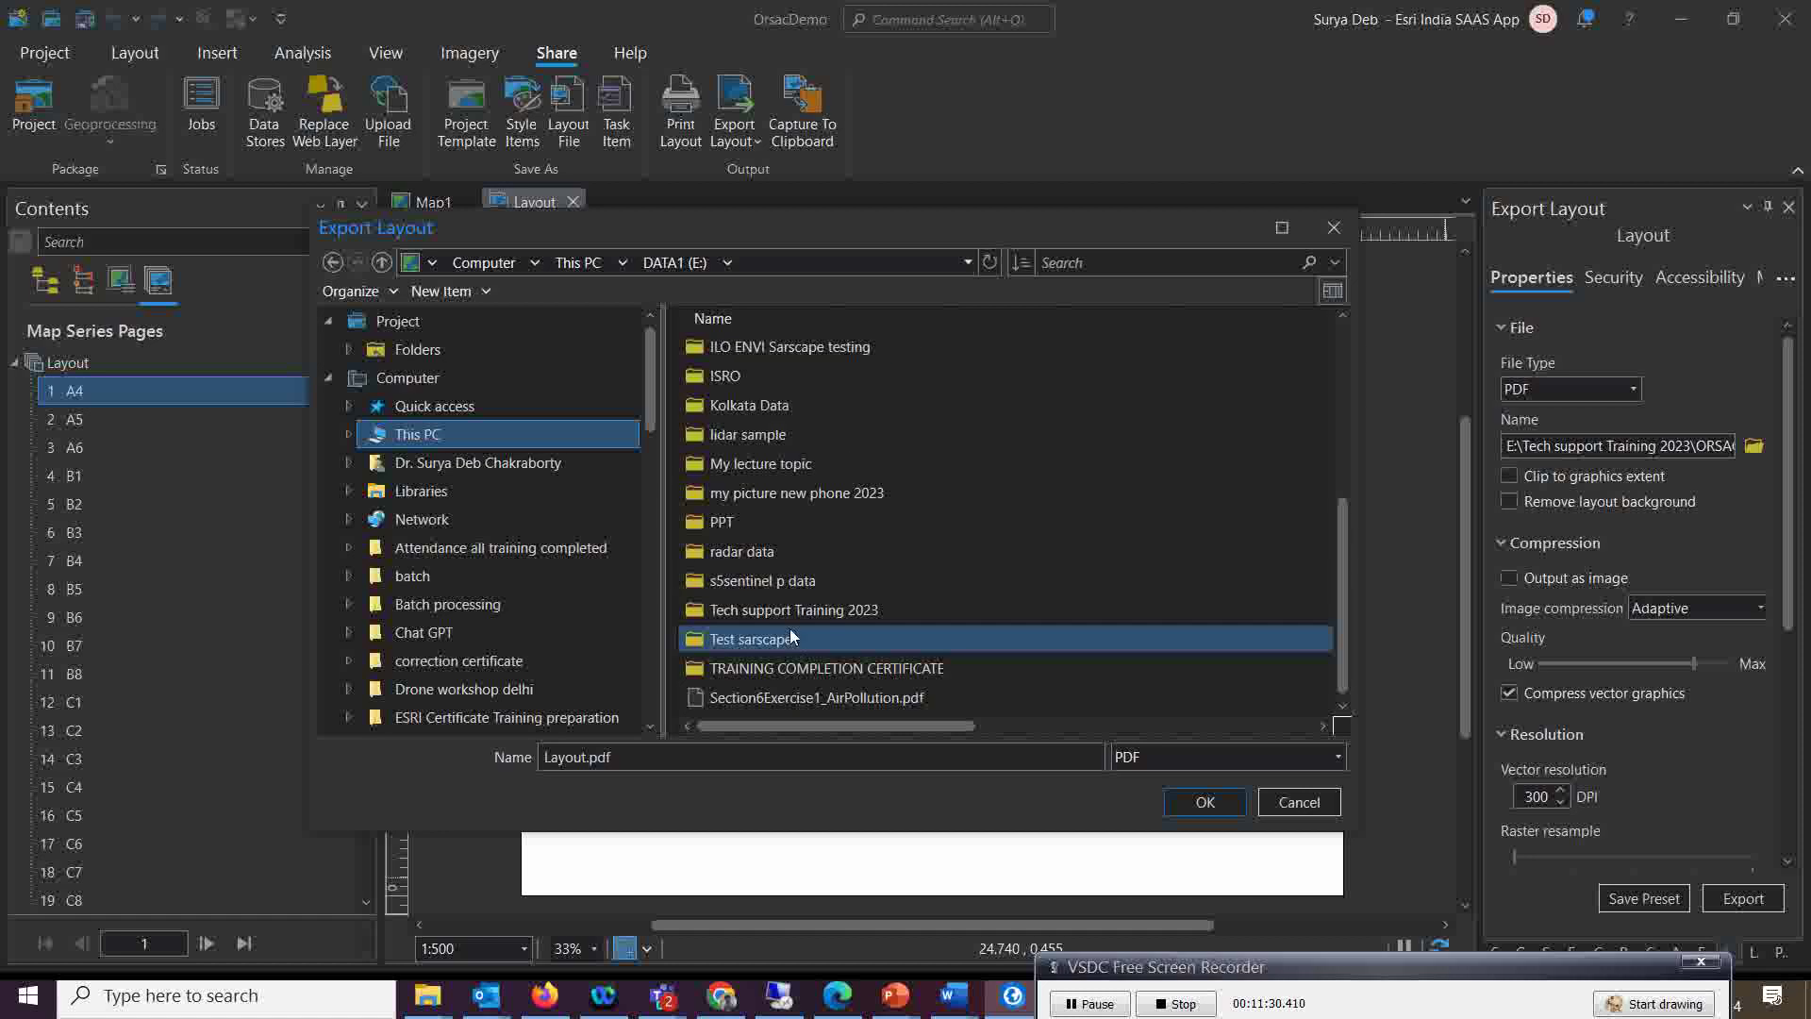
double_click(790, 609)
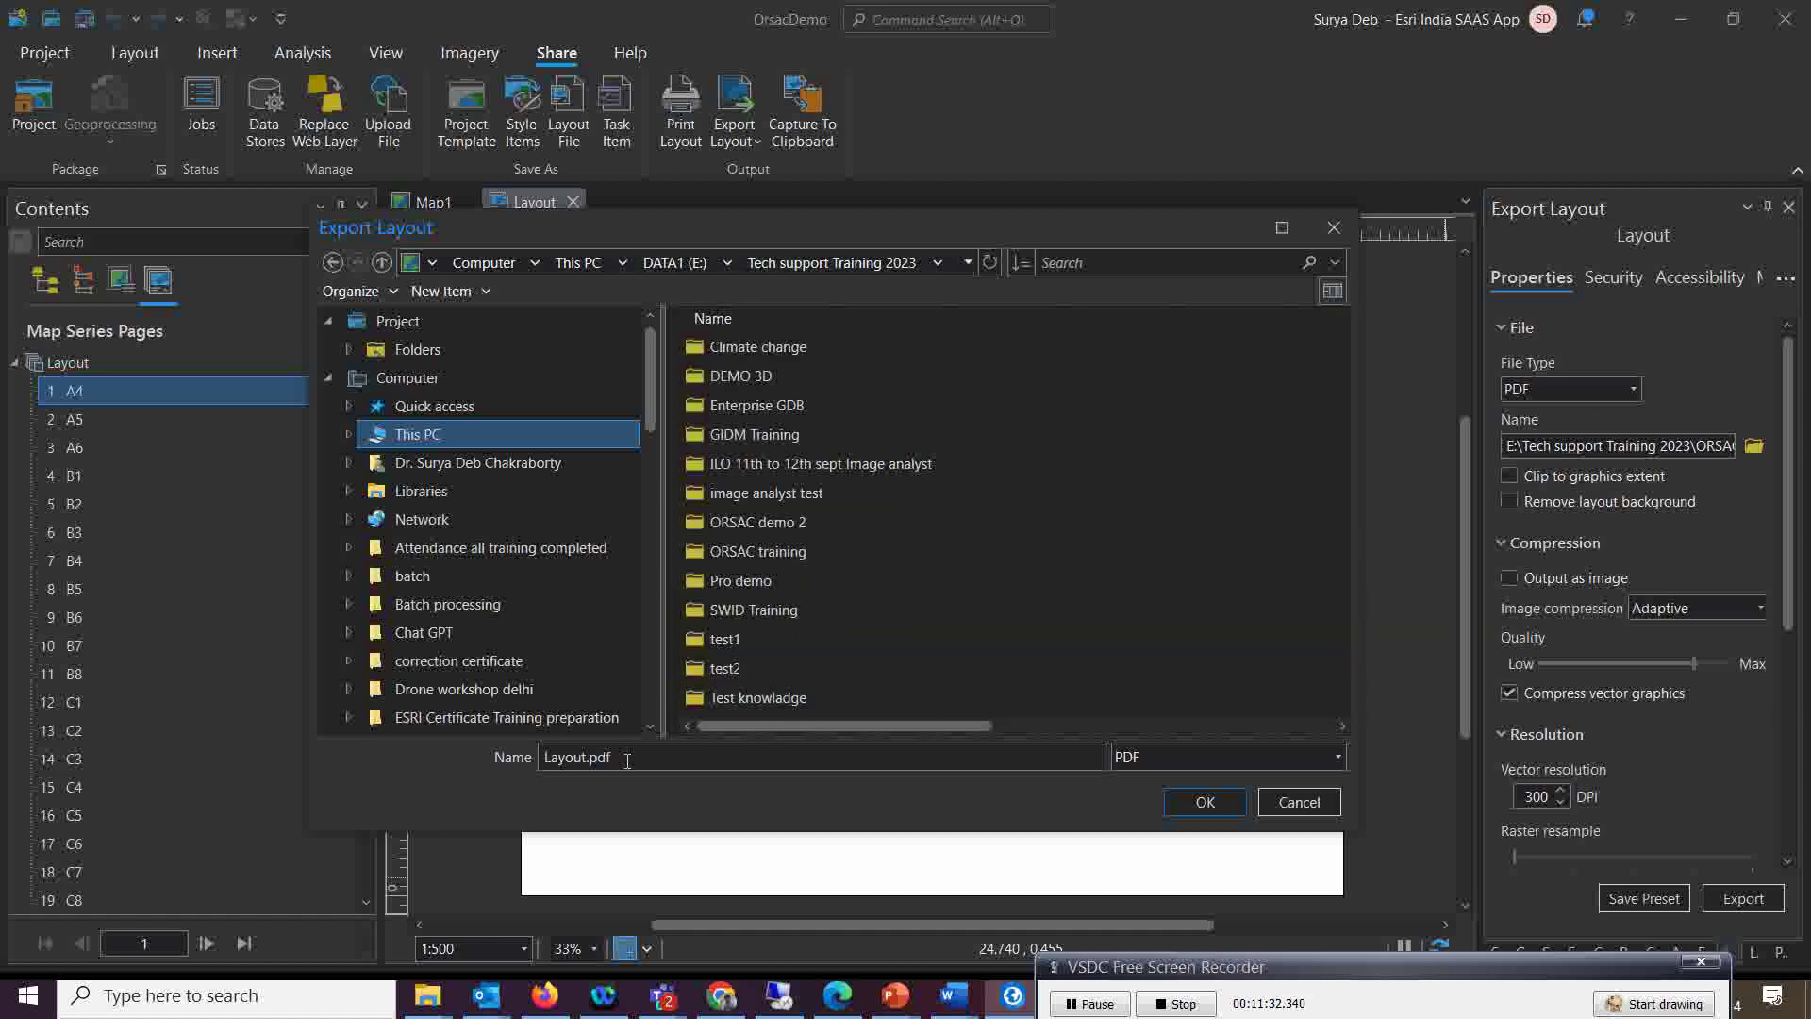
left_click(547, 760)
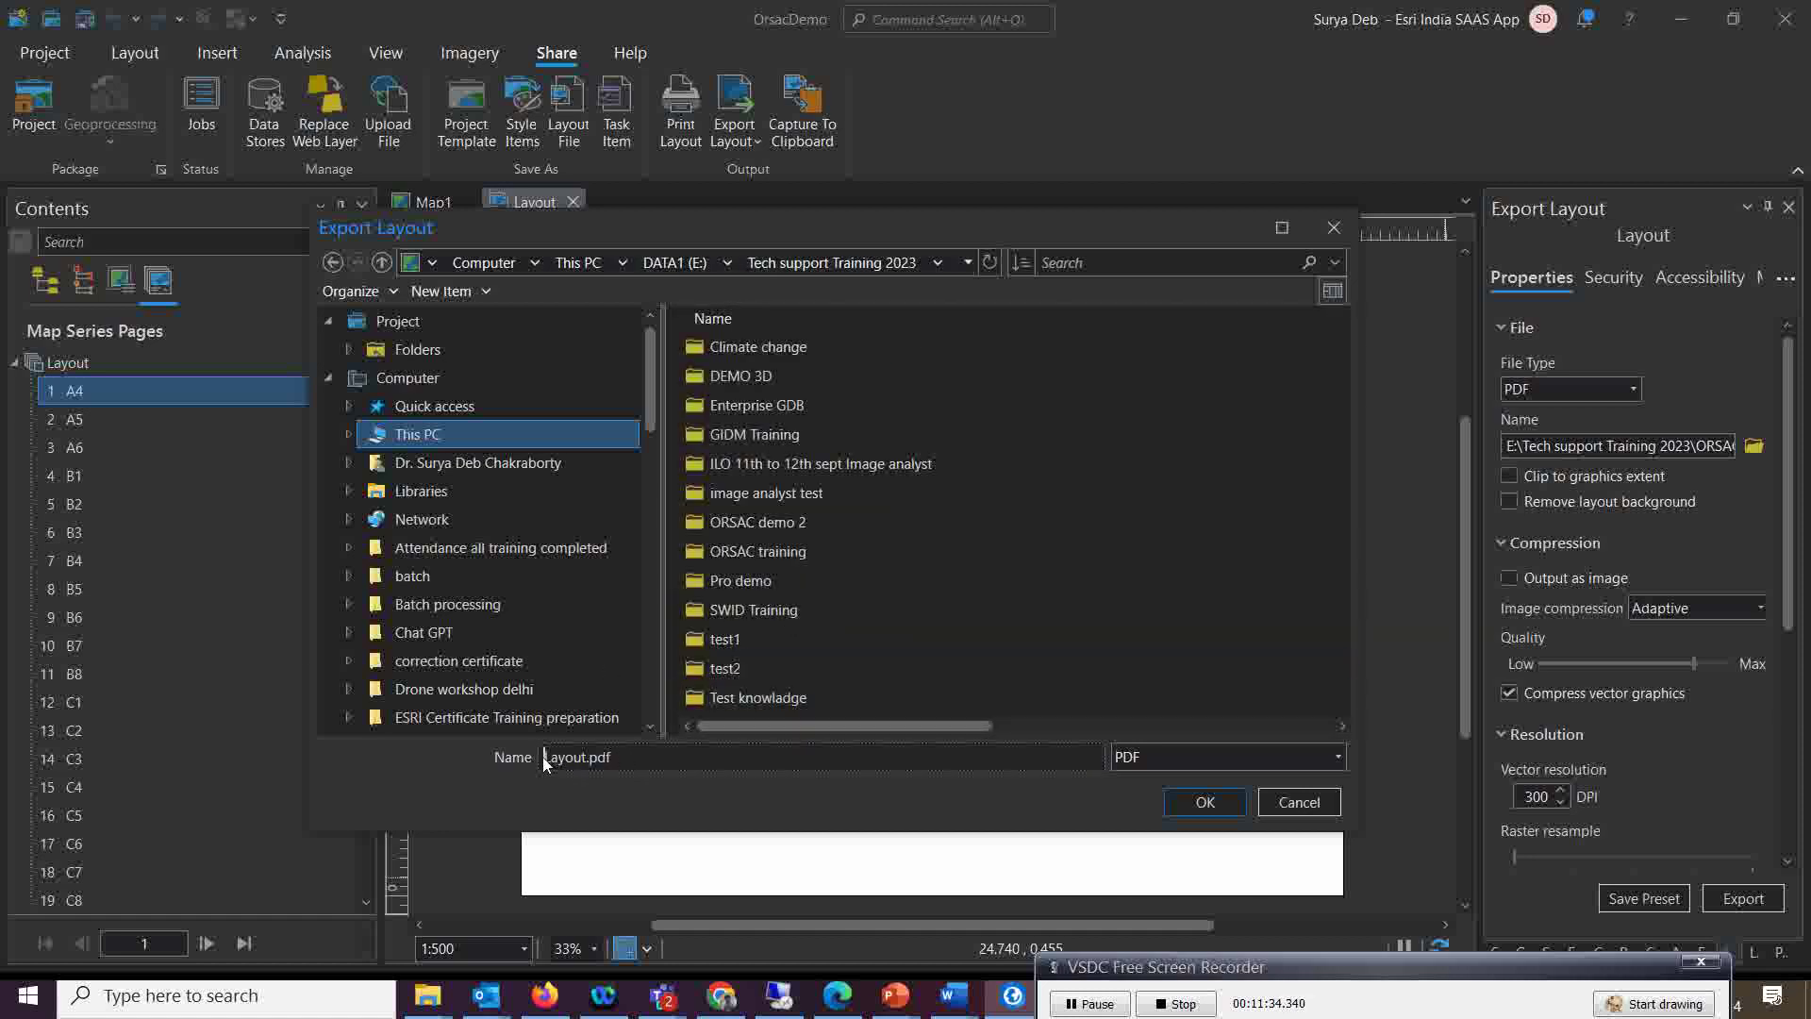
type("GarfaMapSerise")
left_click(1204, 802)
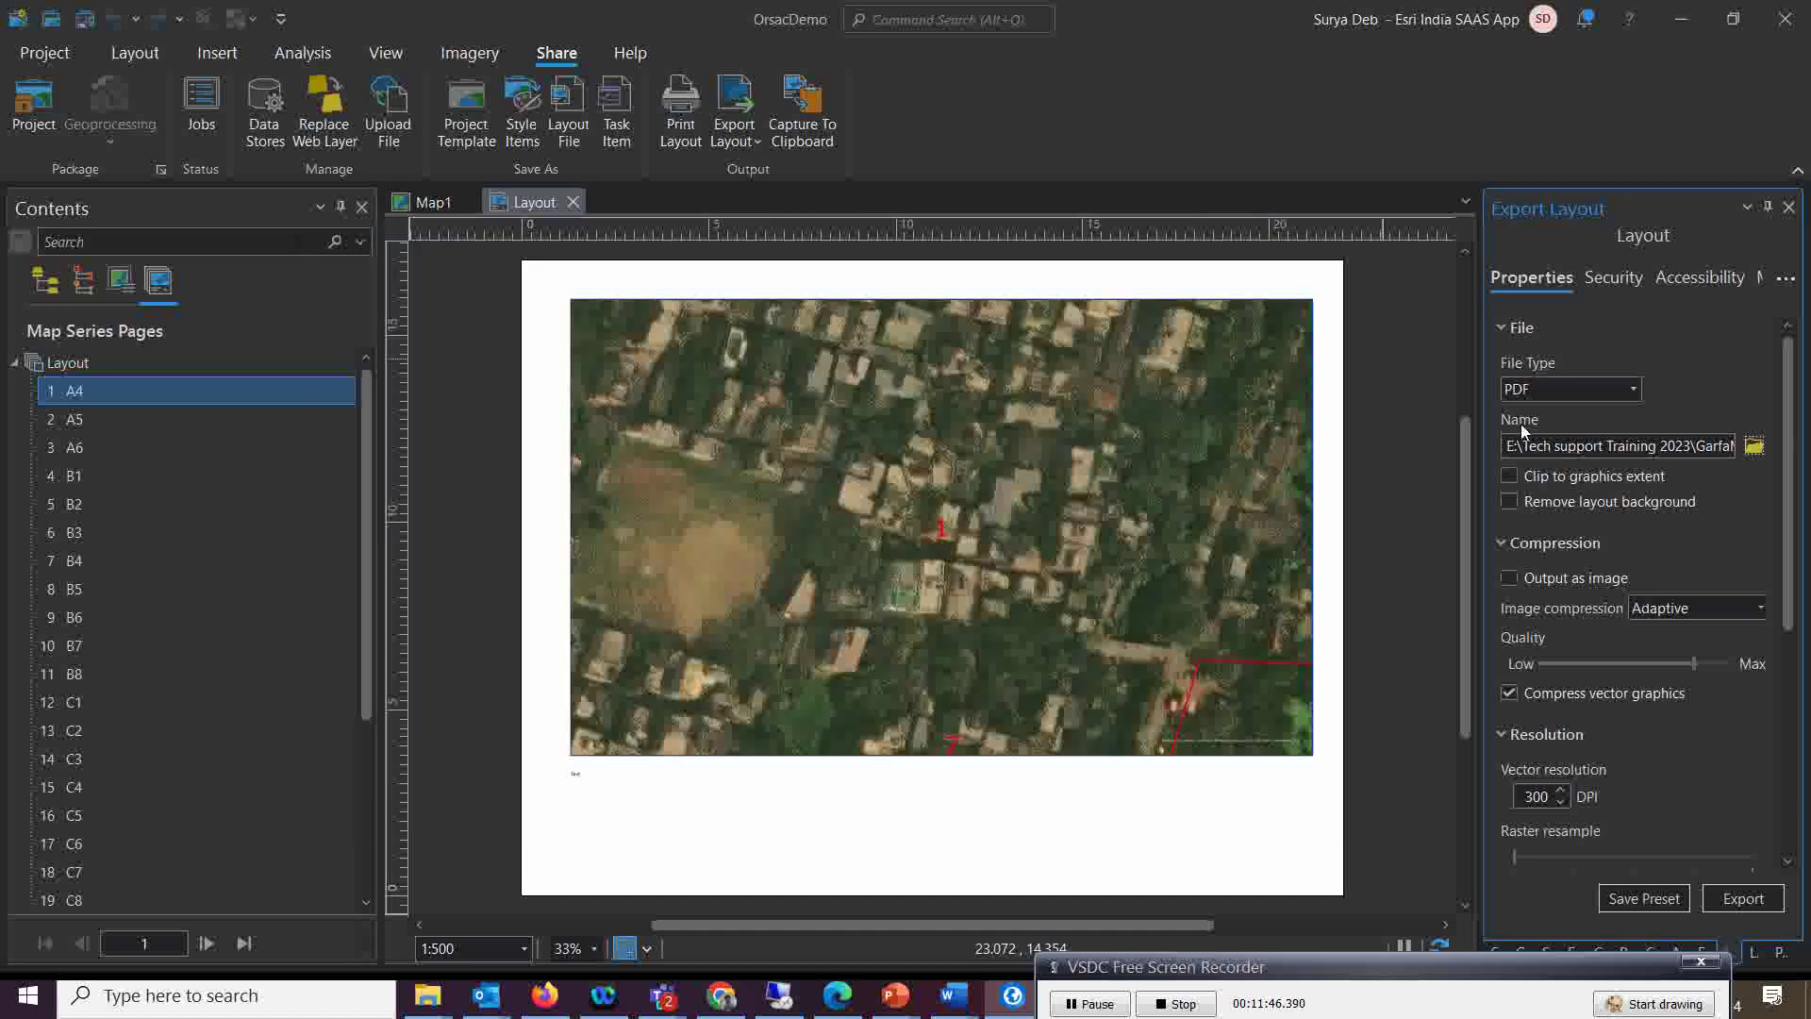
Check the map series export options and export all pages of the layout as separate PDF files
left_click(1756, 279)
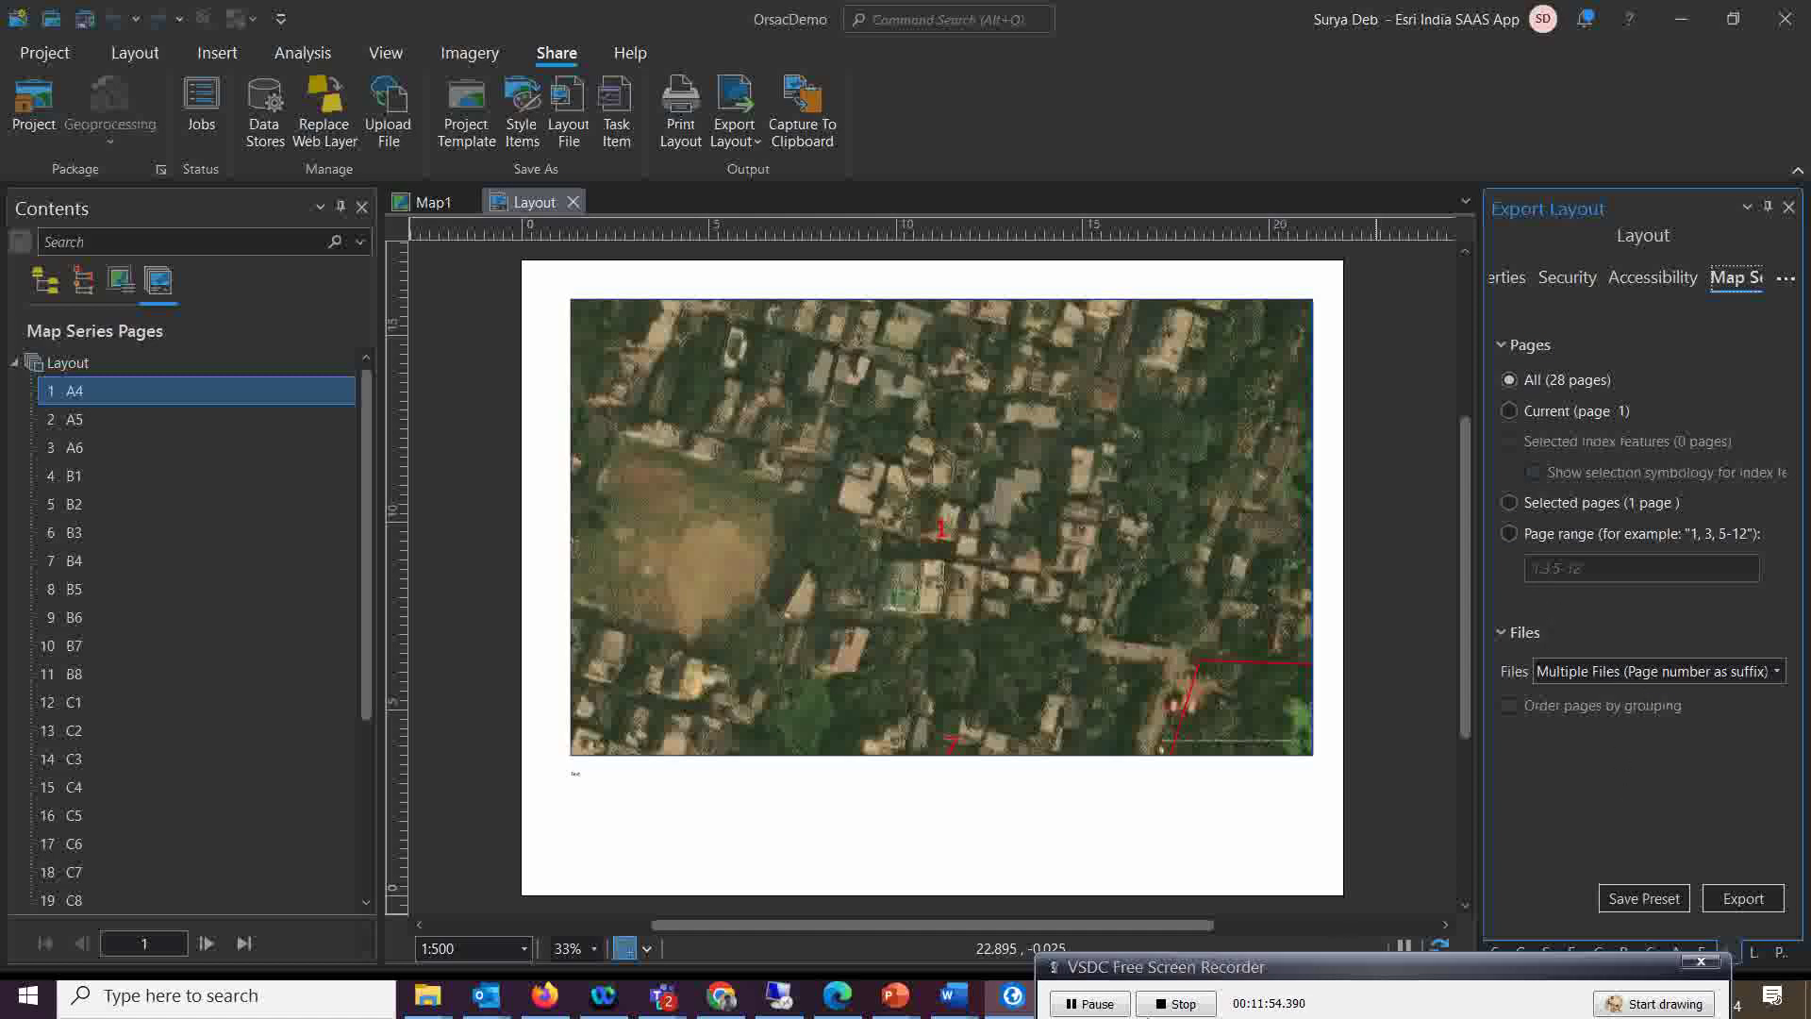
left_click(1751, 900)
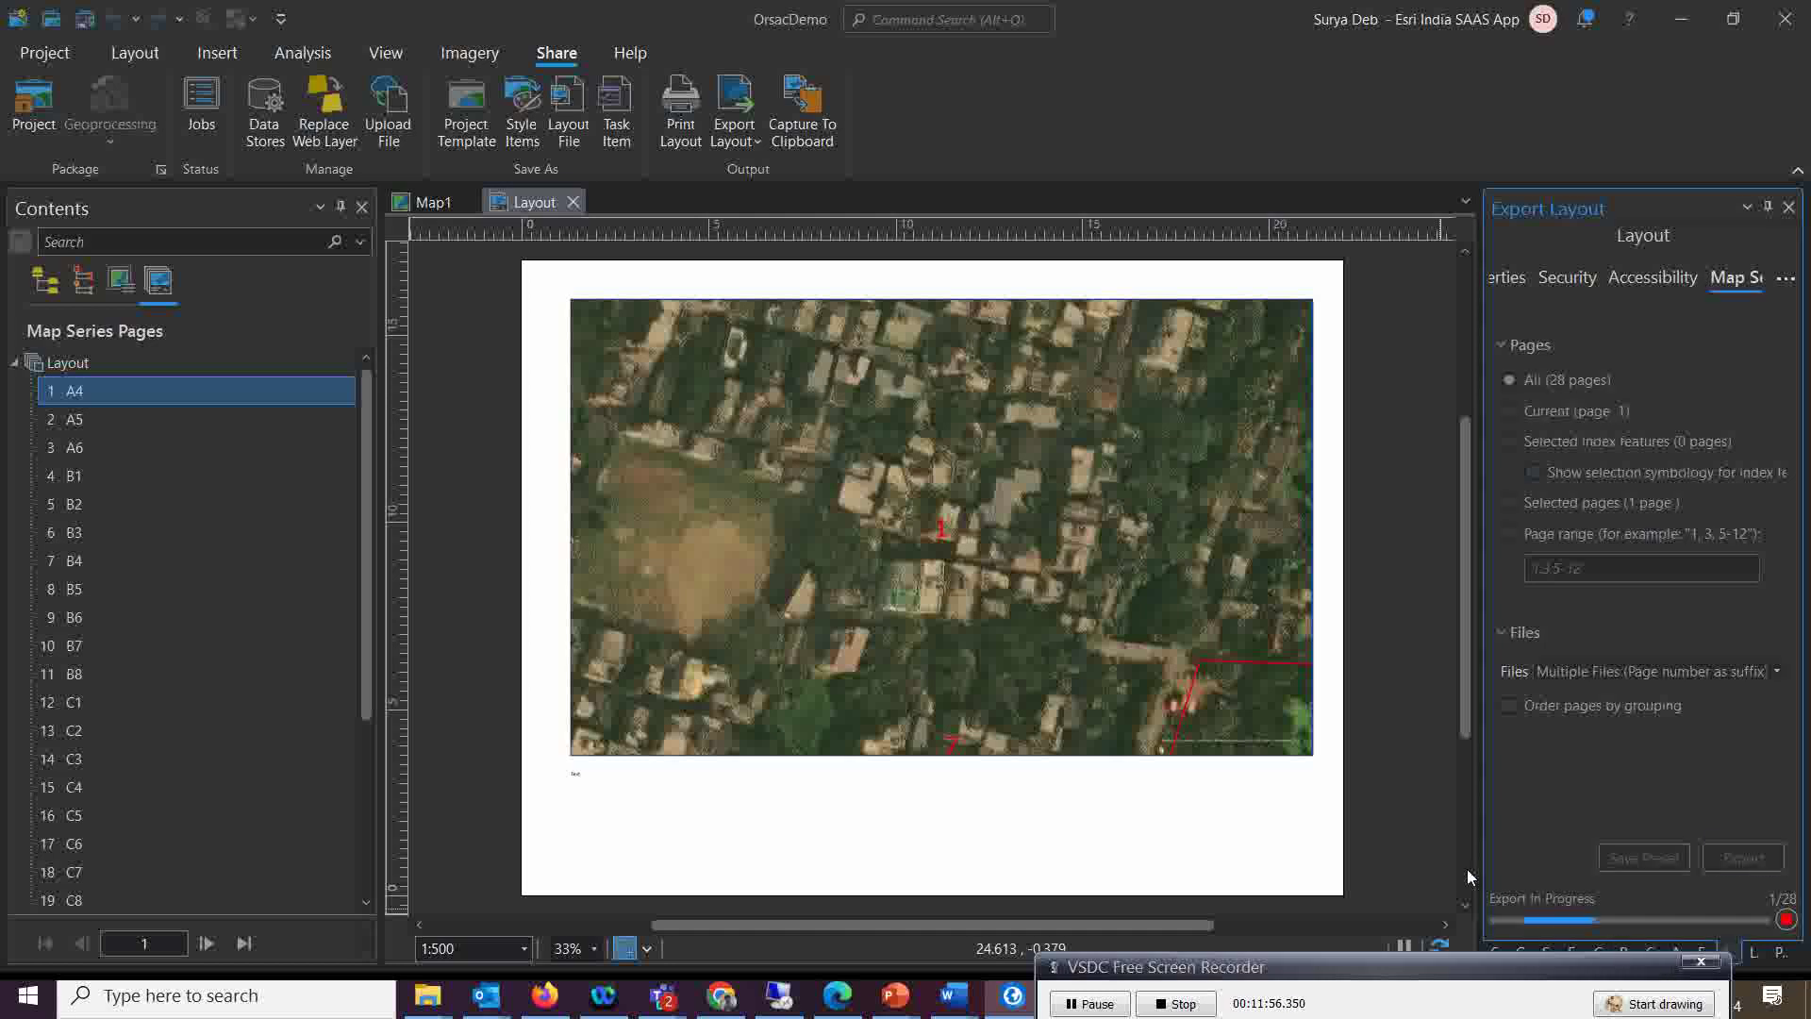
left_click(1089, 1003)
left_click(1089, 1004)
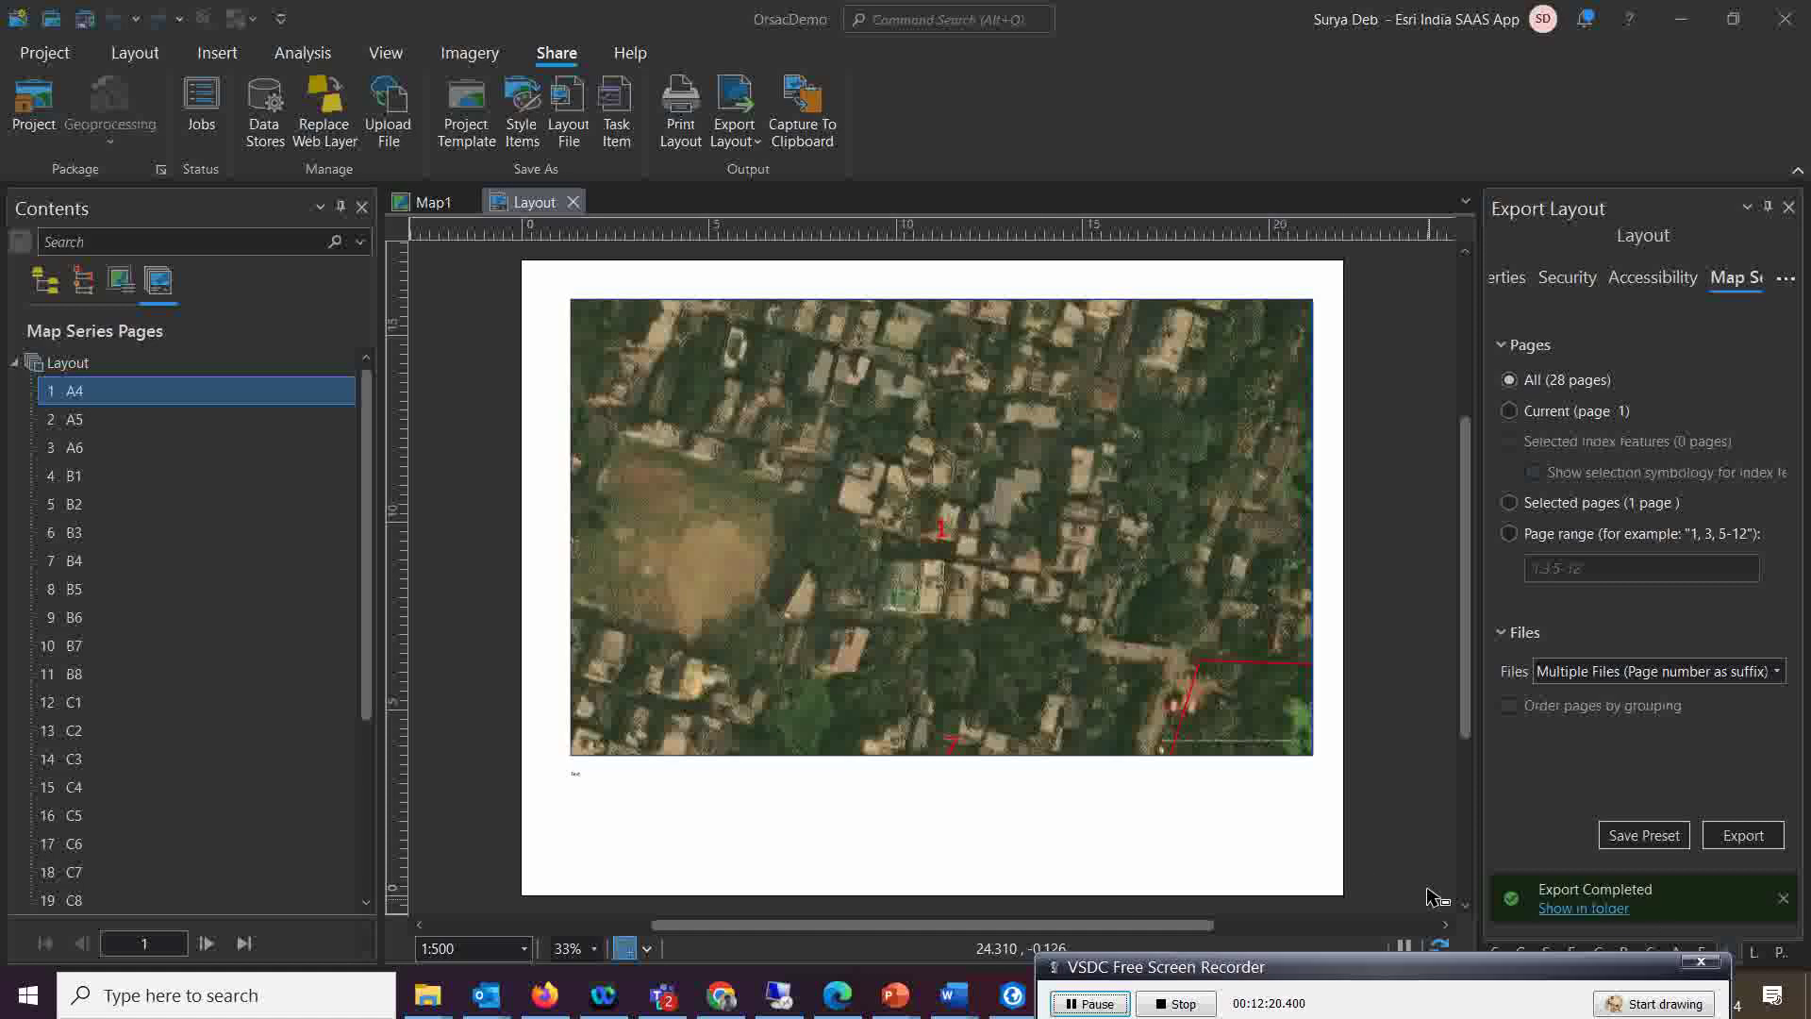
Show the exported files in their folder, then open GarfaMapSeriseLayout_1.pdf and examine its page
left_click(1591, 911)
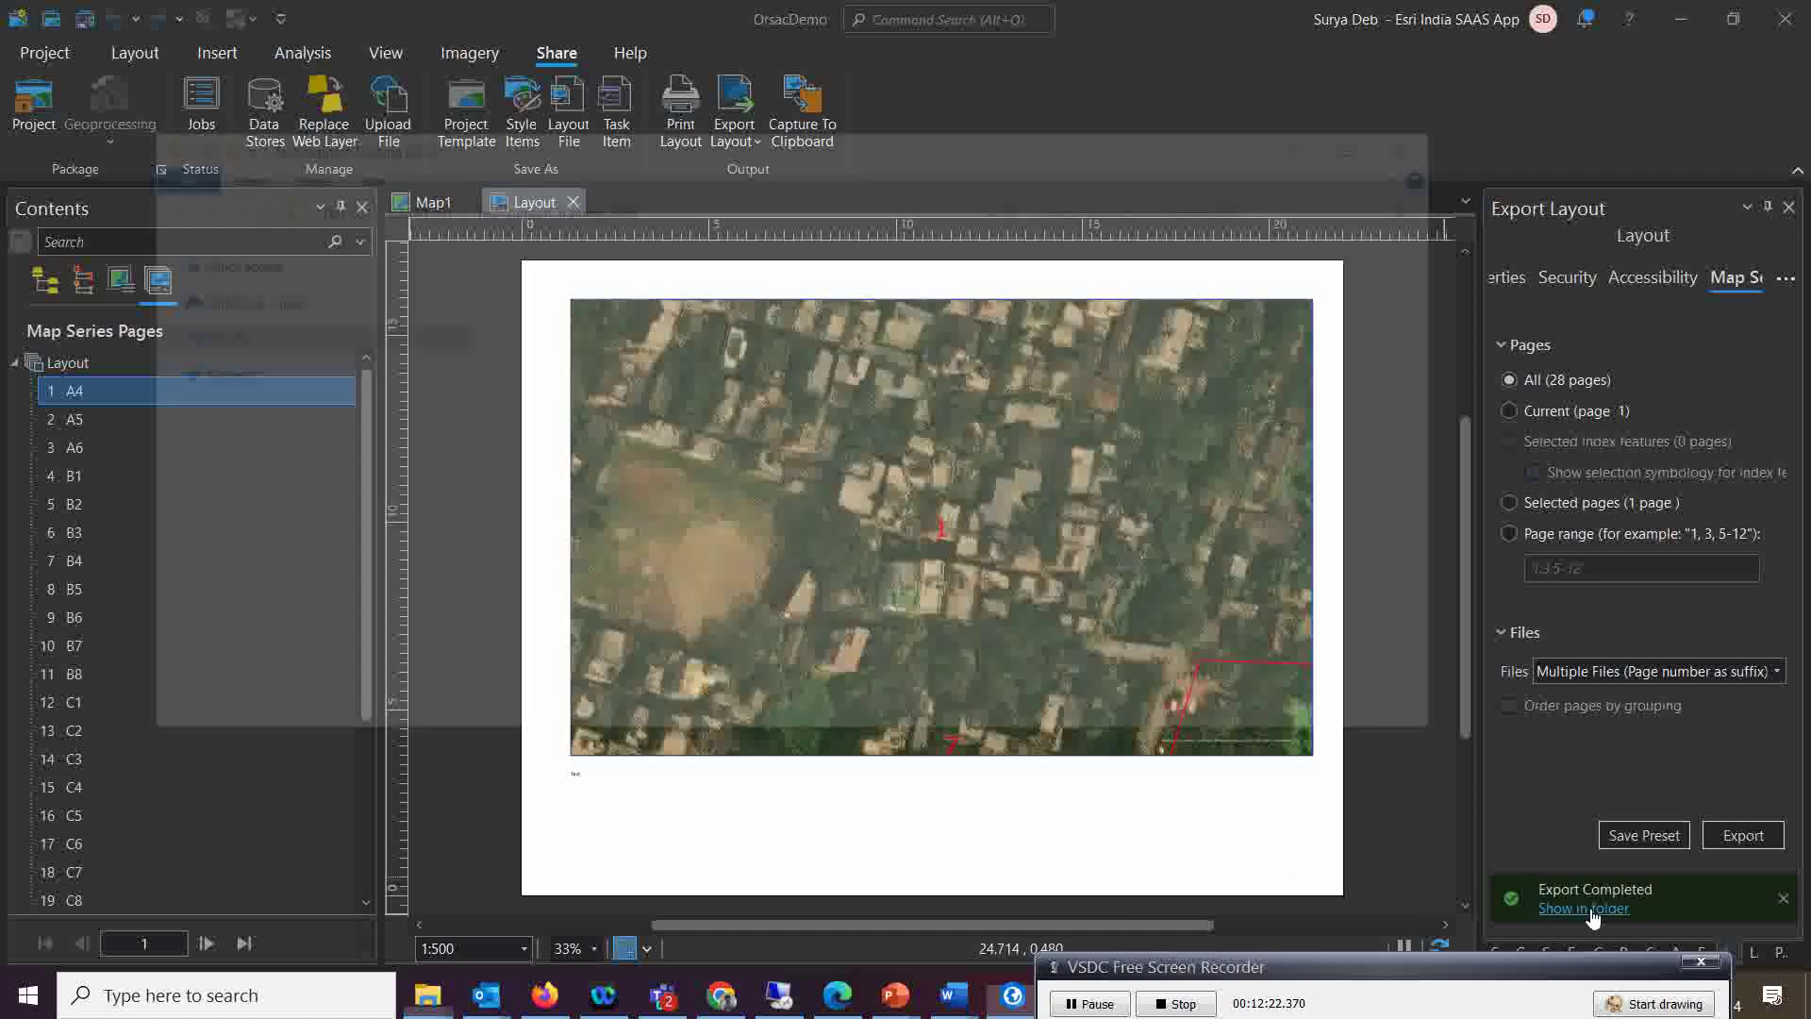
scroll(685, 494, "down", 10)
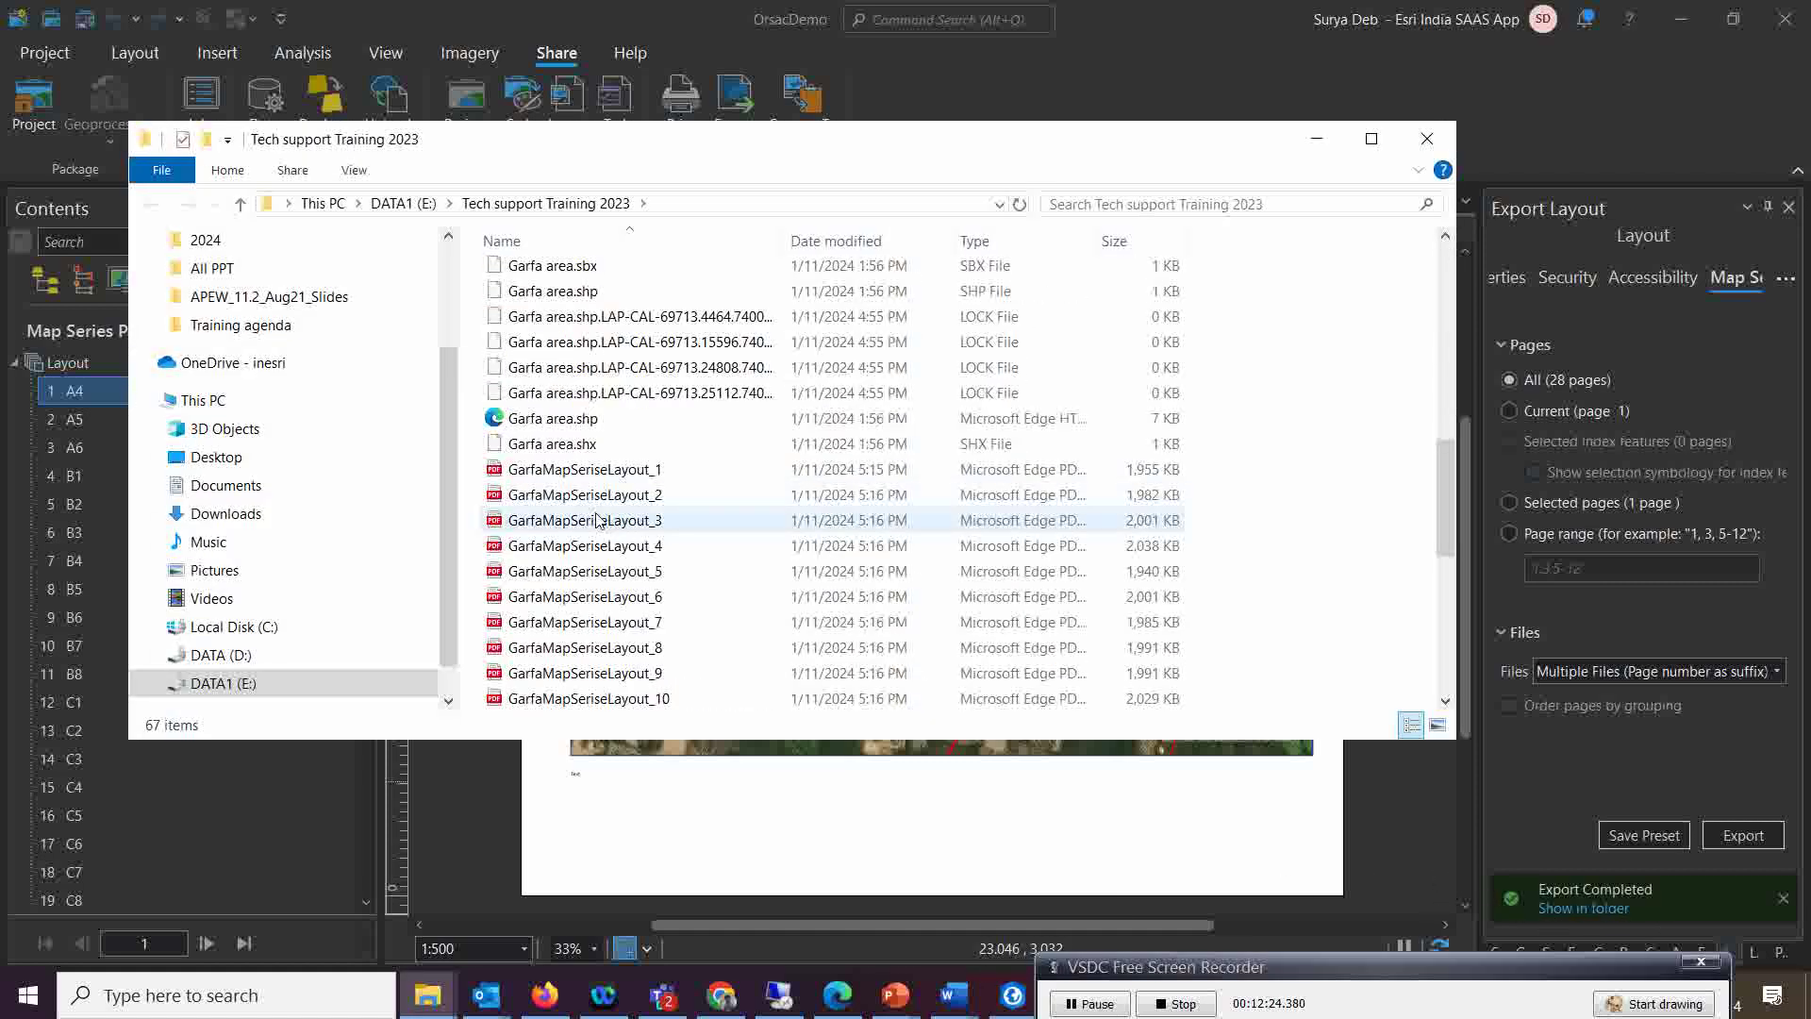
scroll(566, 462, "down", 7)
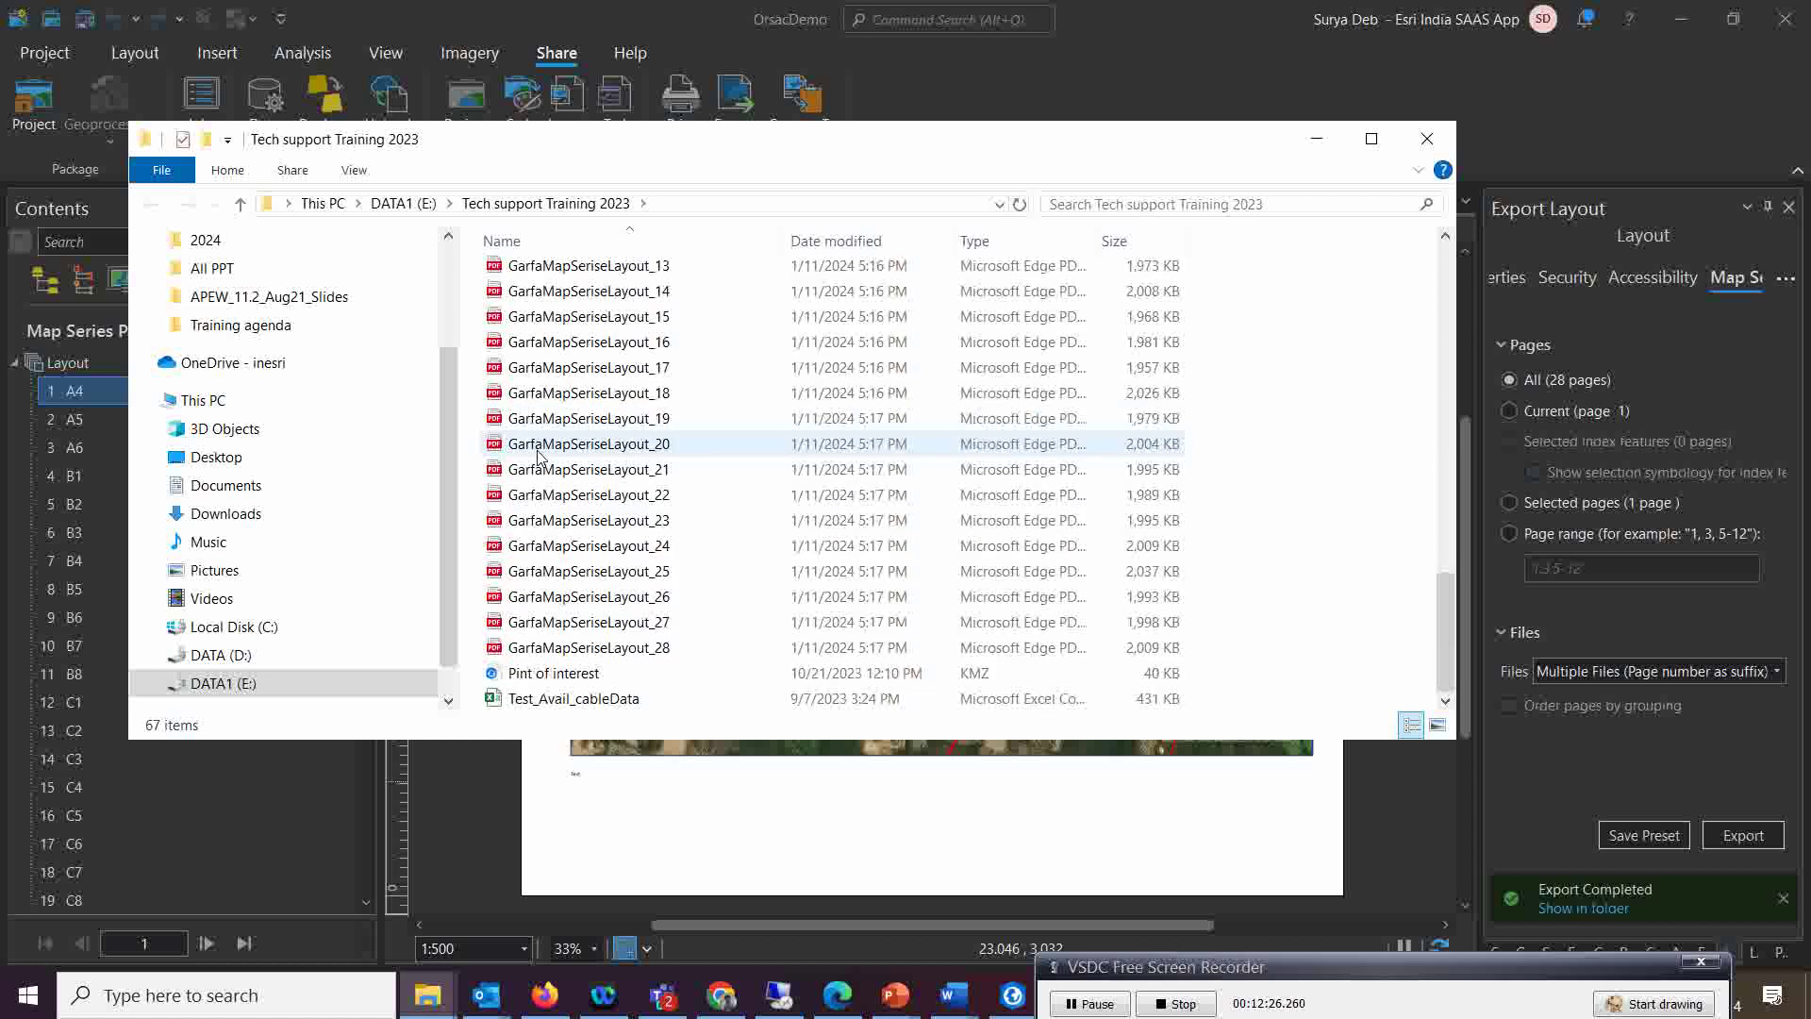
scroll(542, 434, "up", 6)
double_click(548, 398)
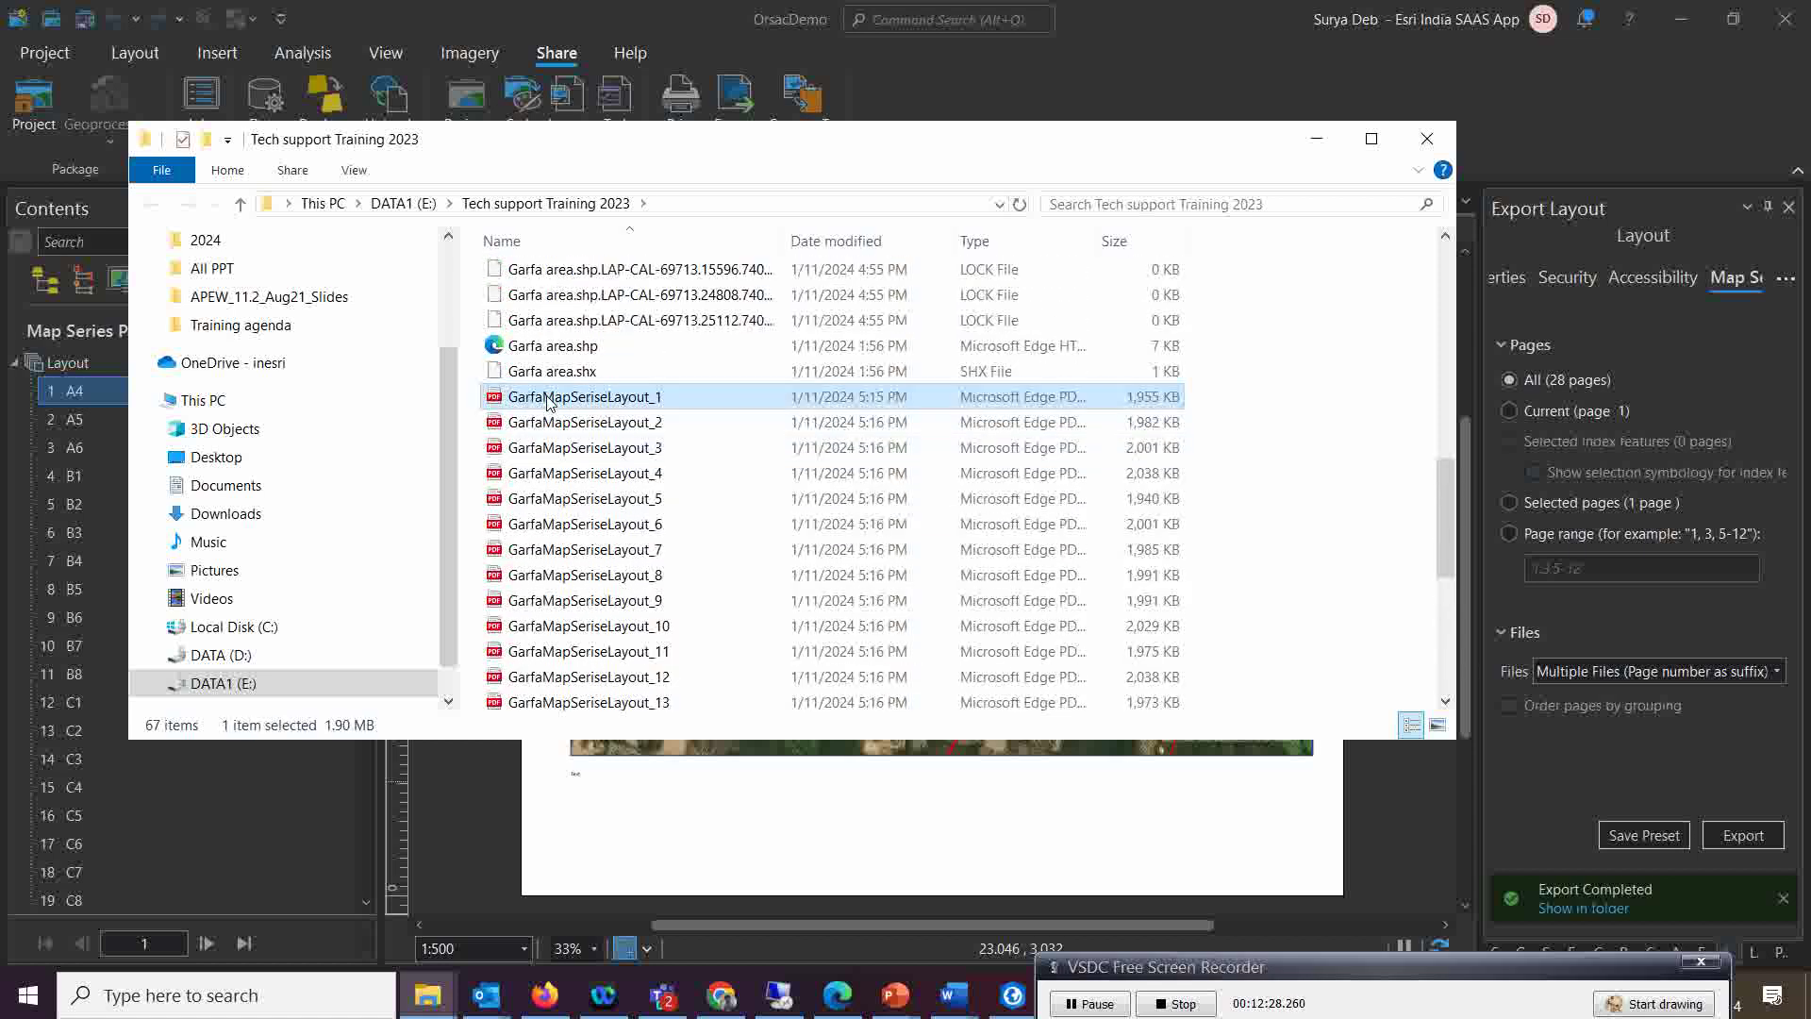
scroll(702, 537, "down", 5)
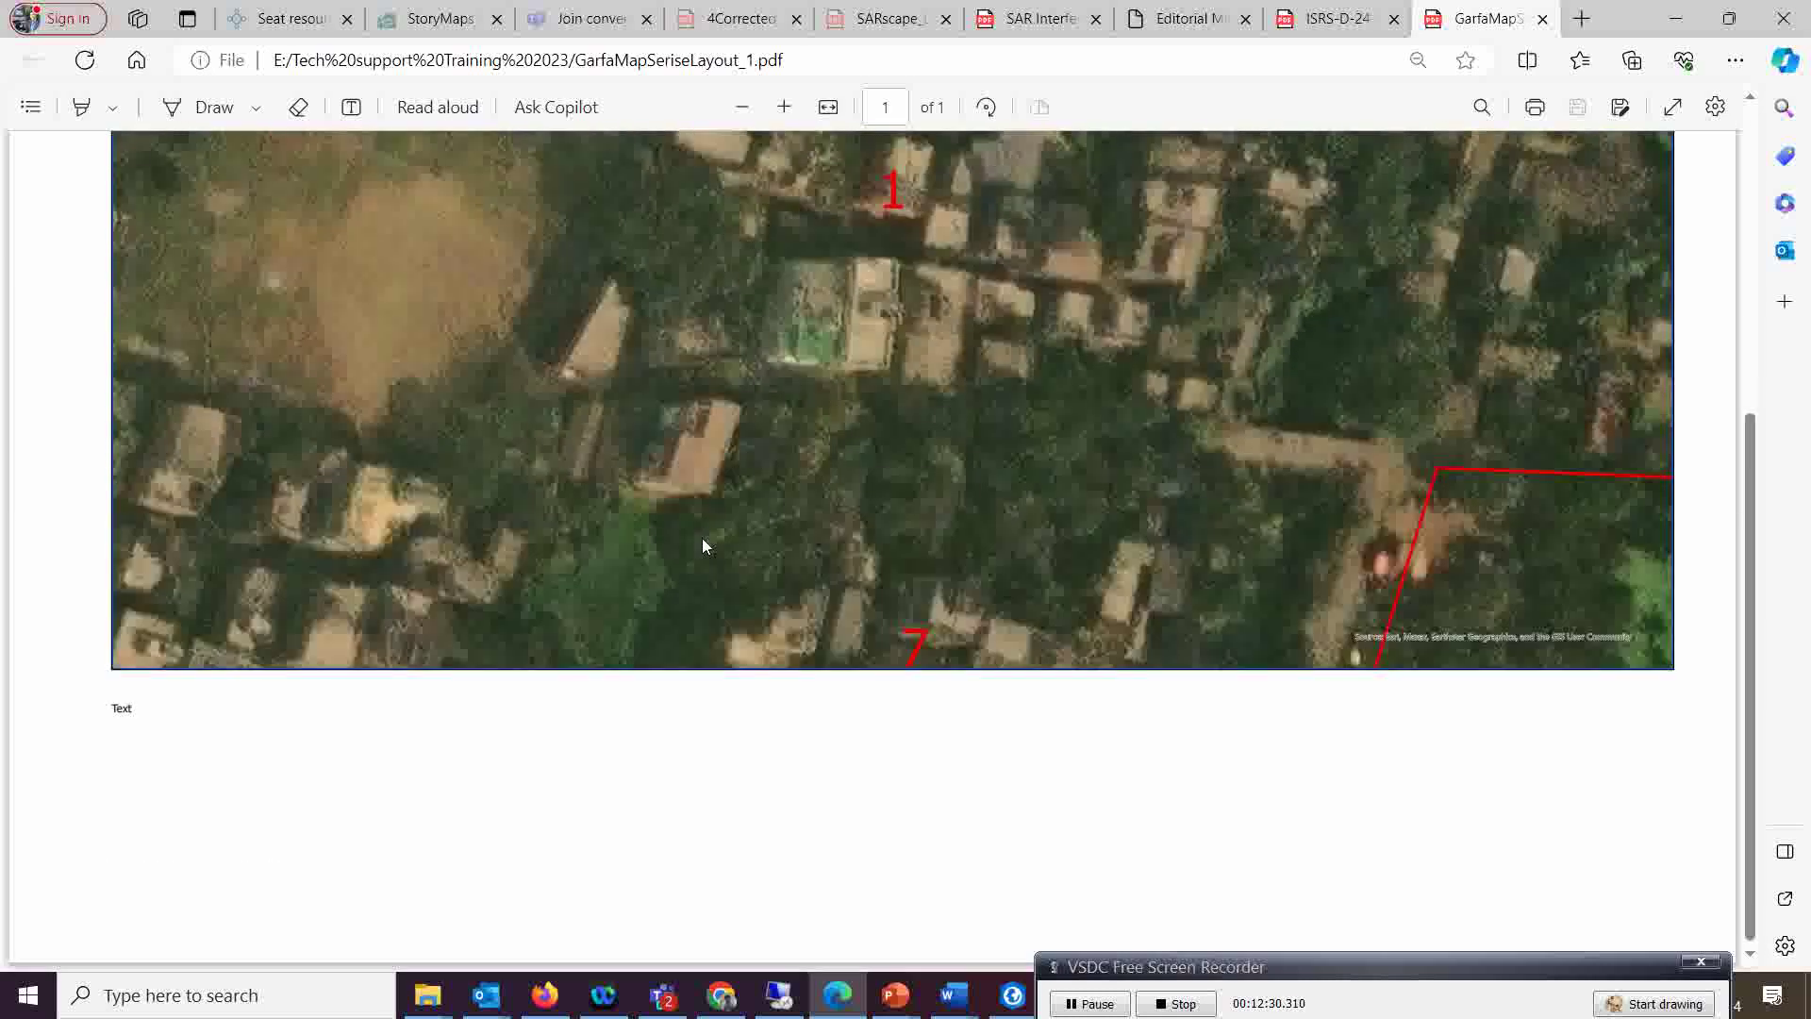
scroll(702, 537, "up", 5)
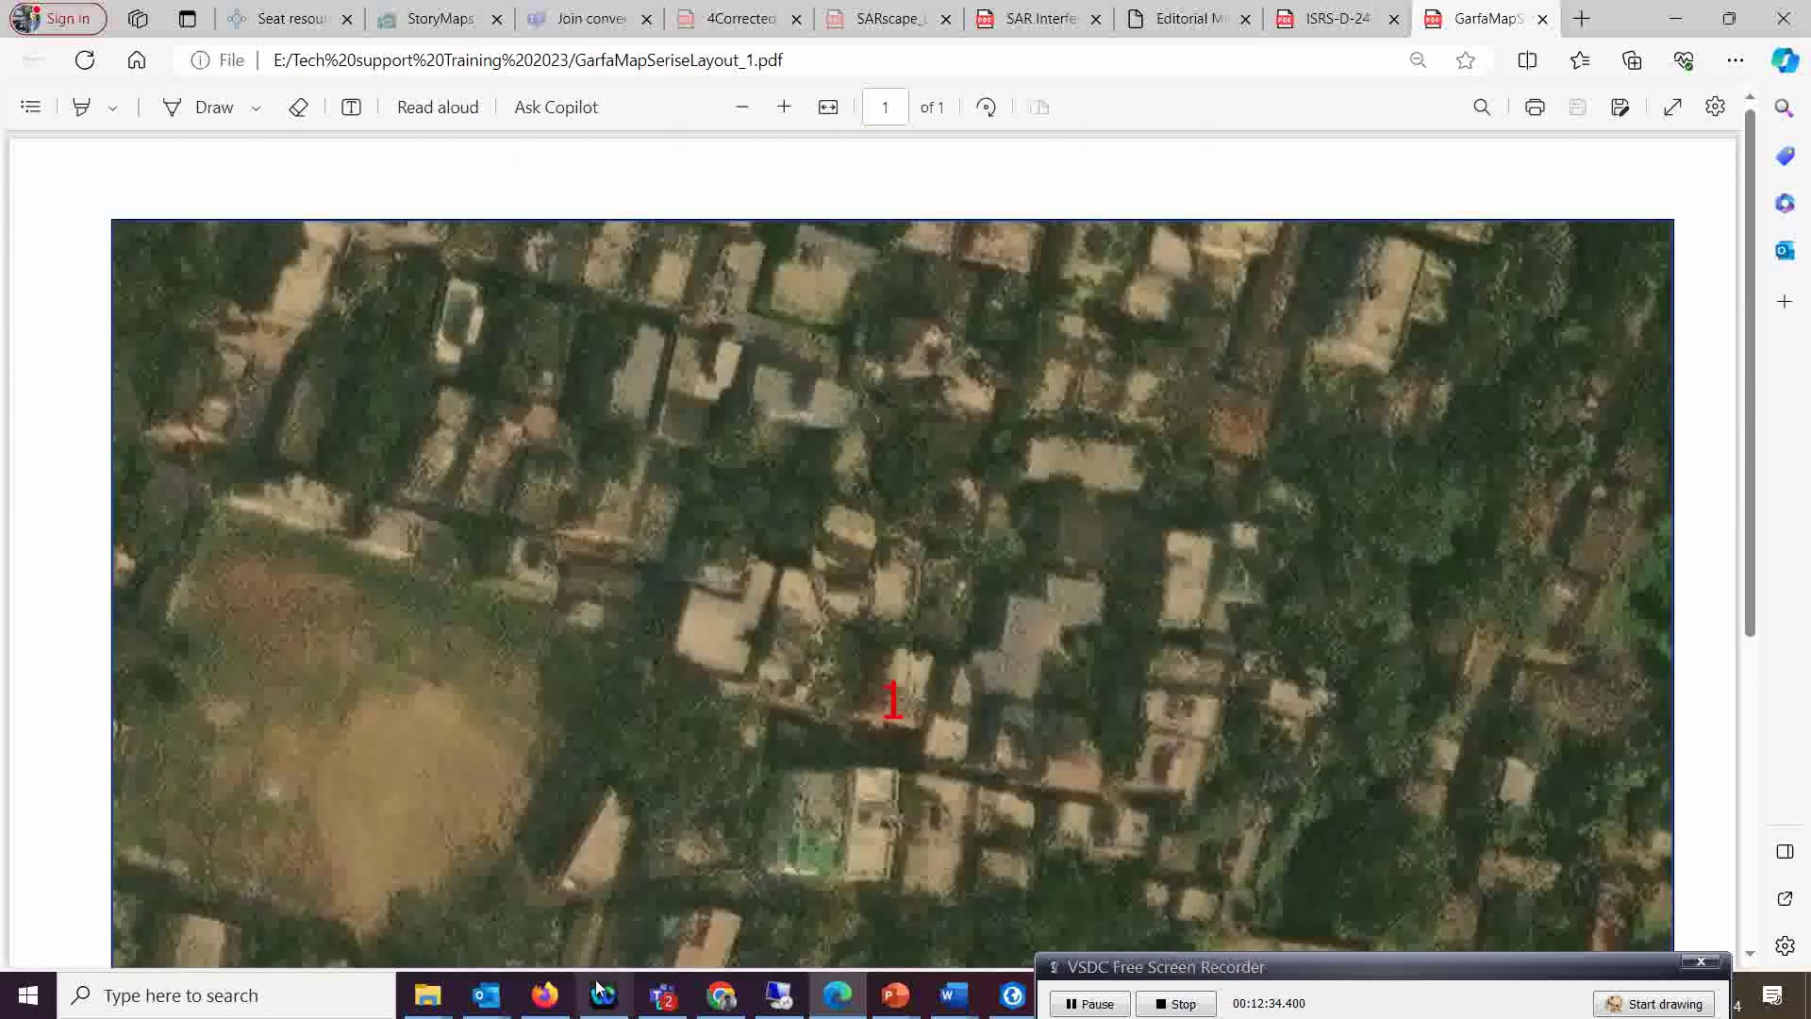
Return to the export folder and open GarfaMapSeriseLayout_2.pdf to examine its map page
mouse_move(428, 995)
mouse_move(922, 922)
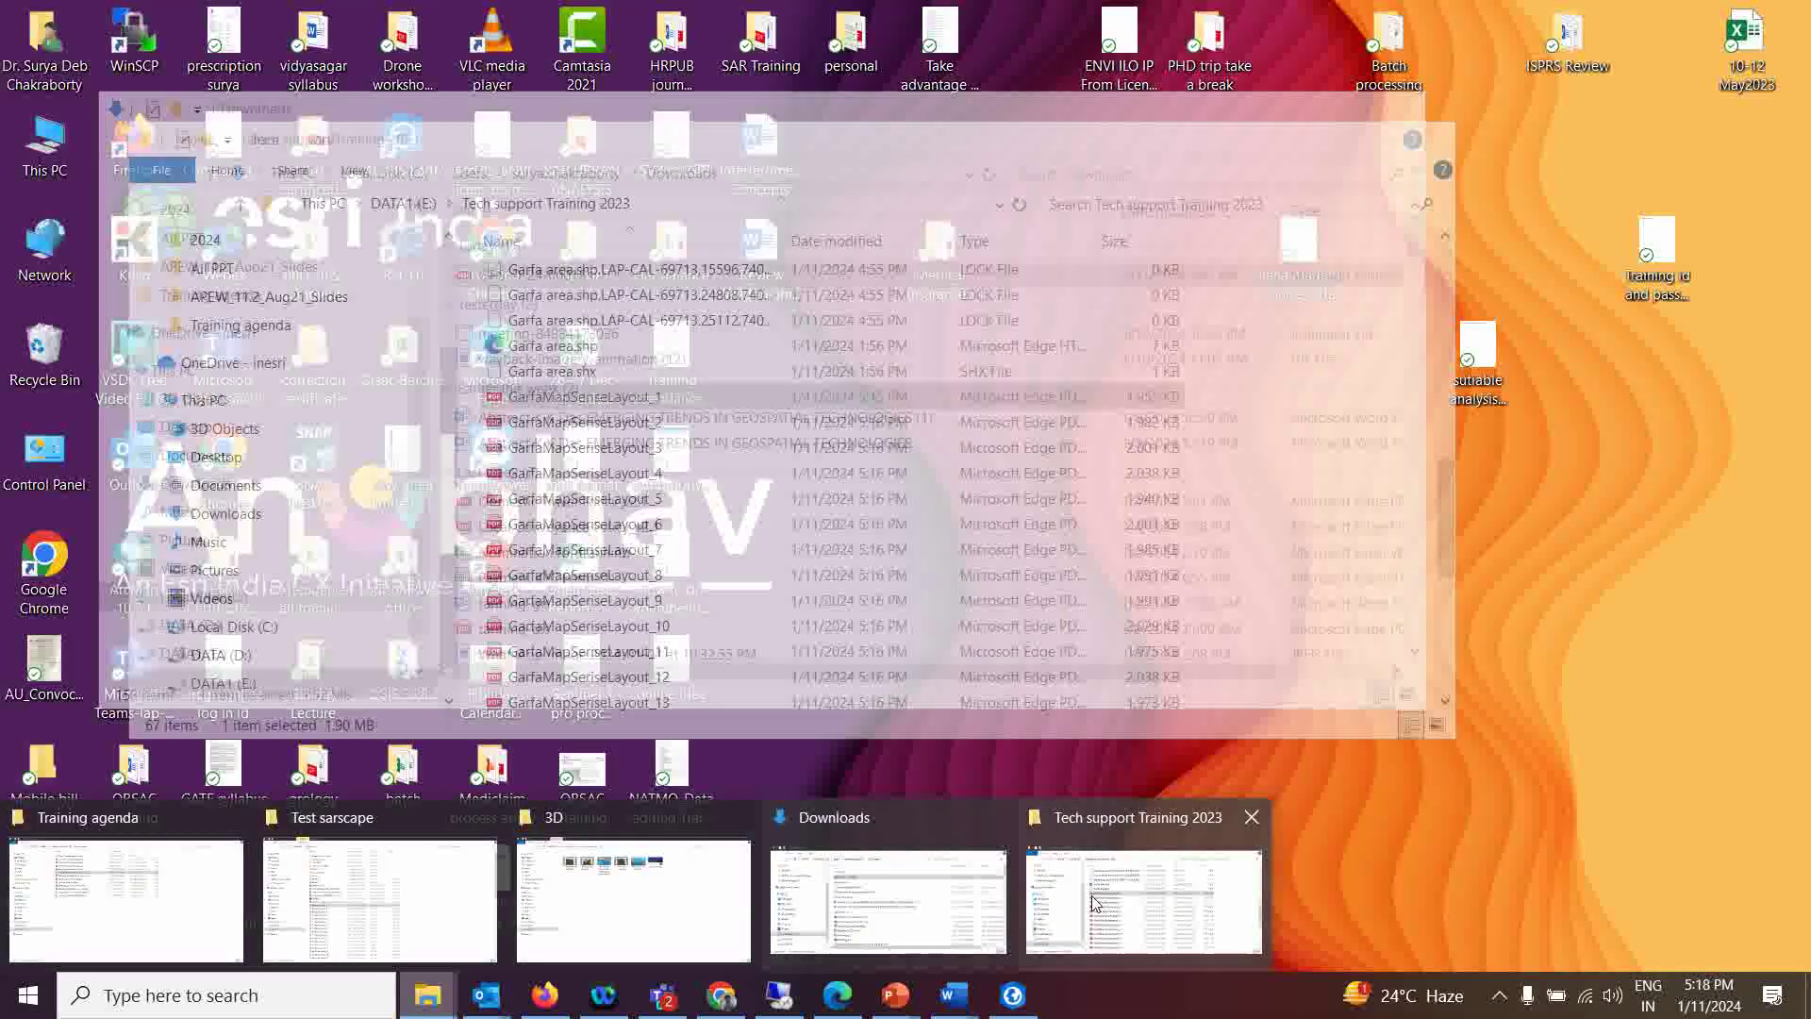
left_click(1091, 896)
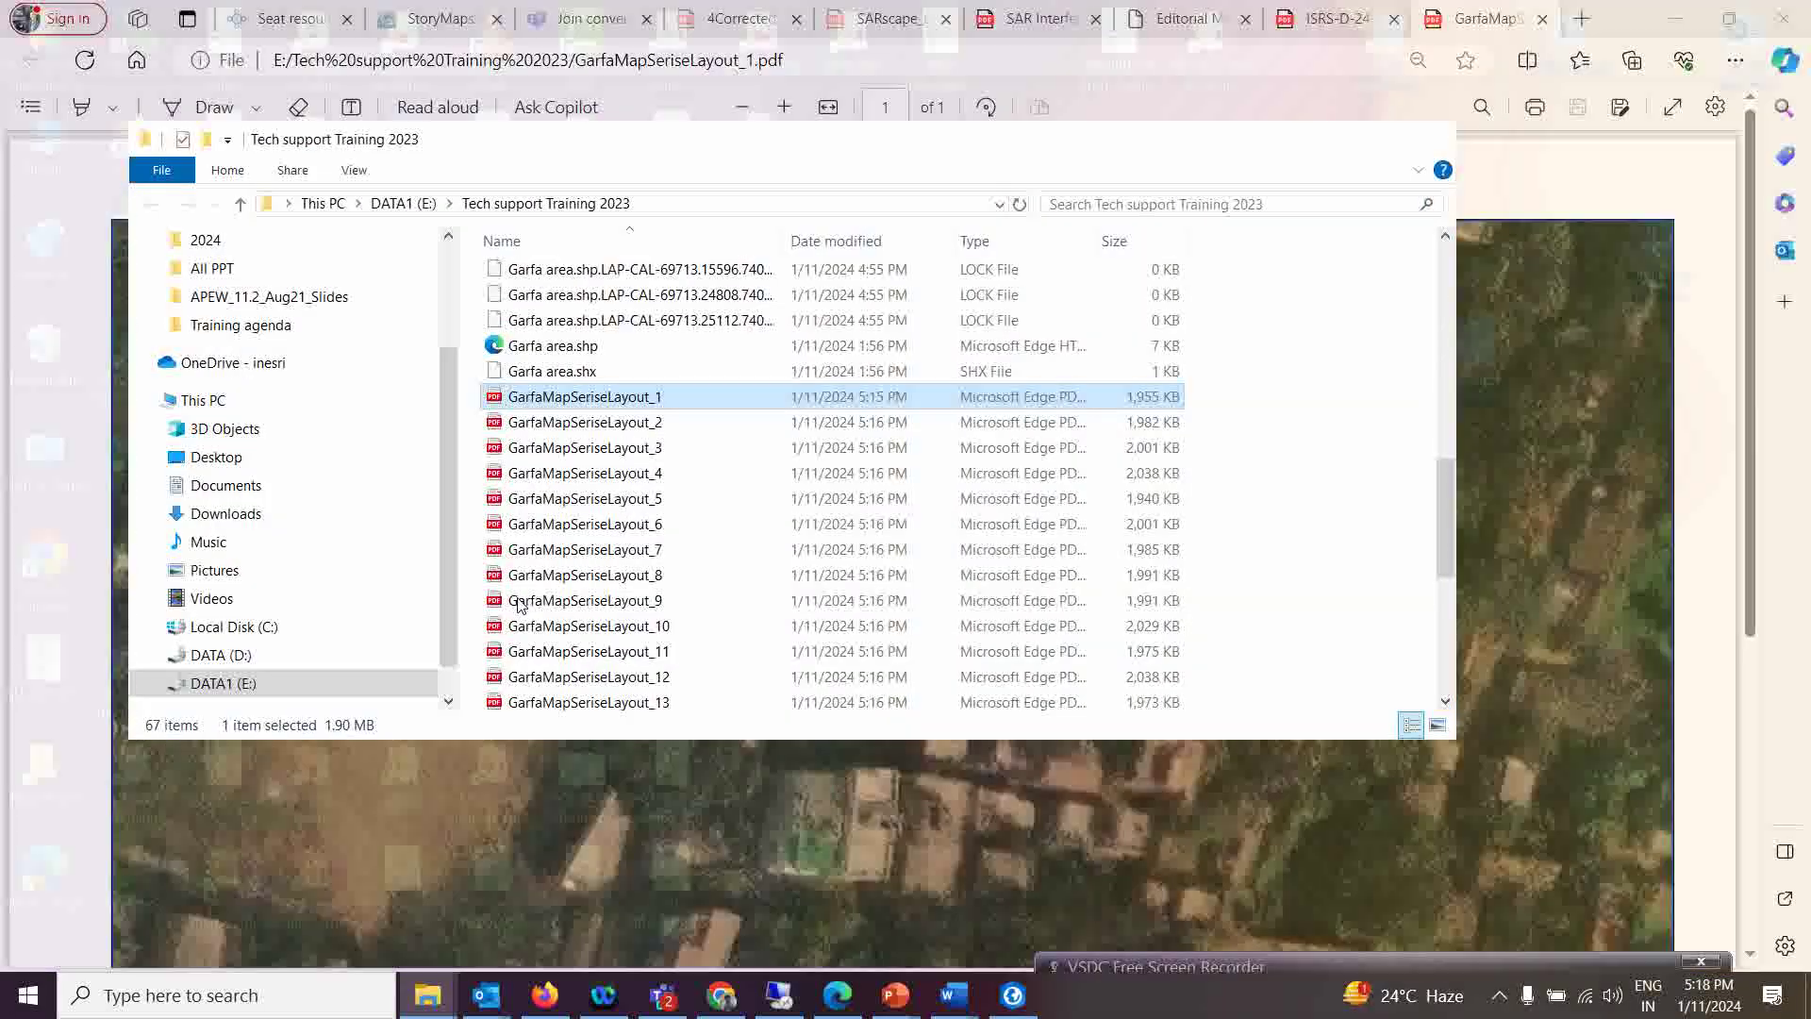
left_click(630, 430)
double_click(630, 430)
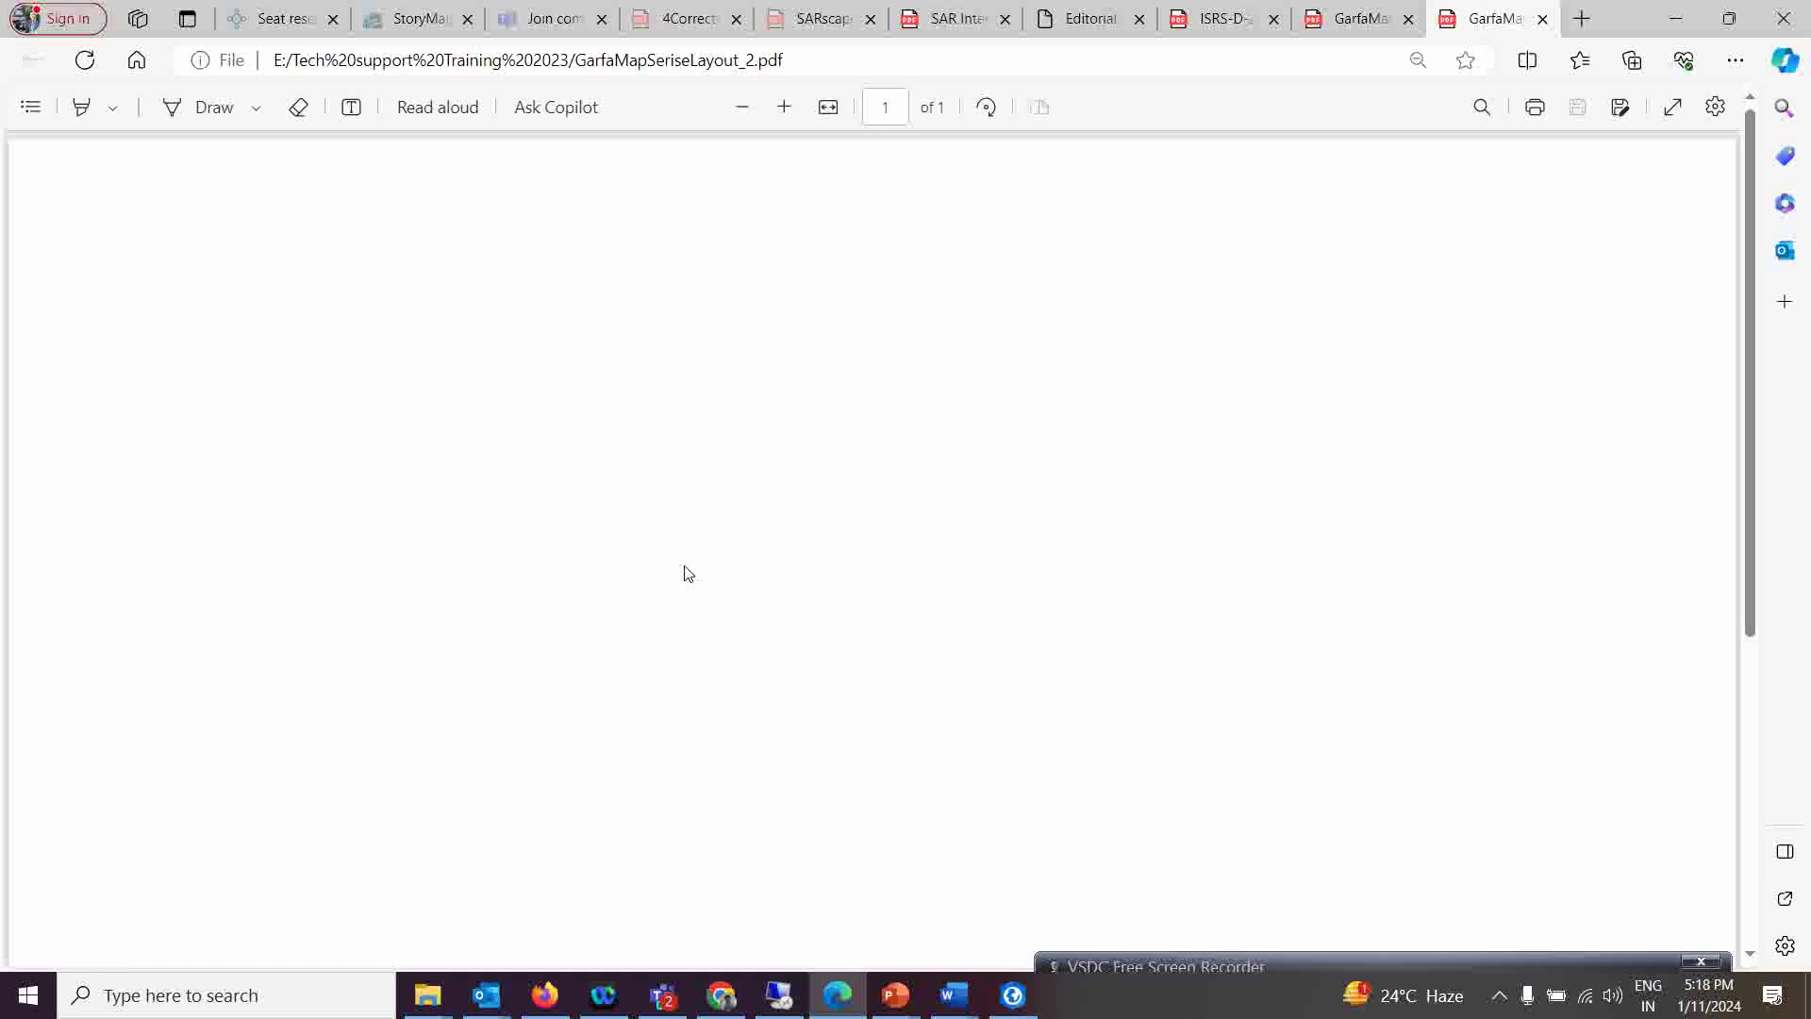
scroll(751, 560, "down", 2)
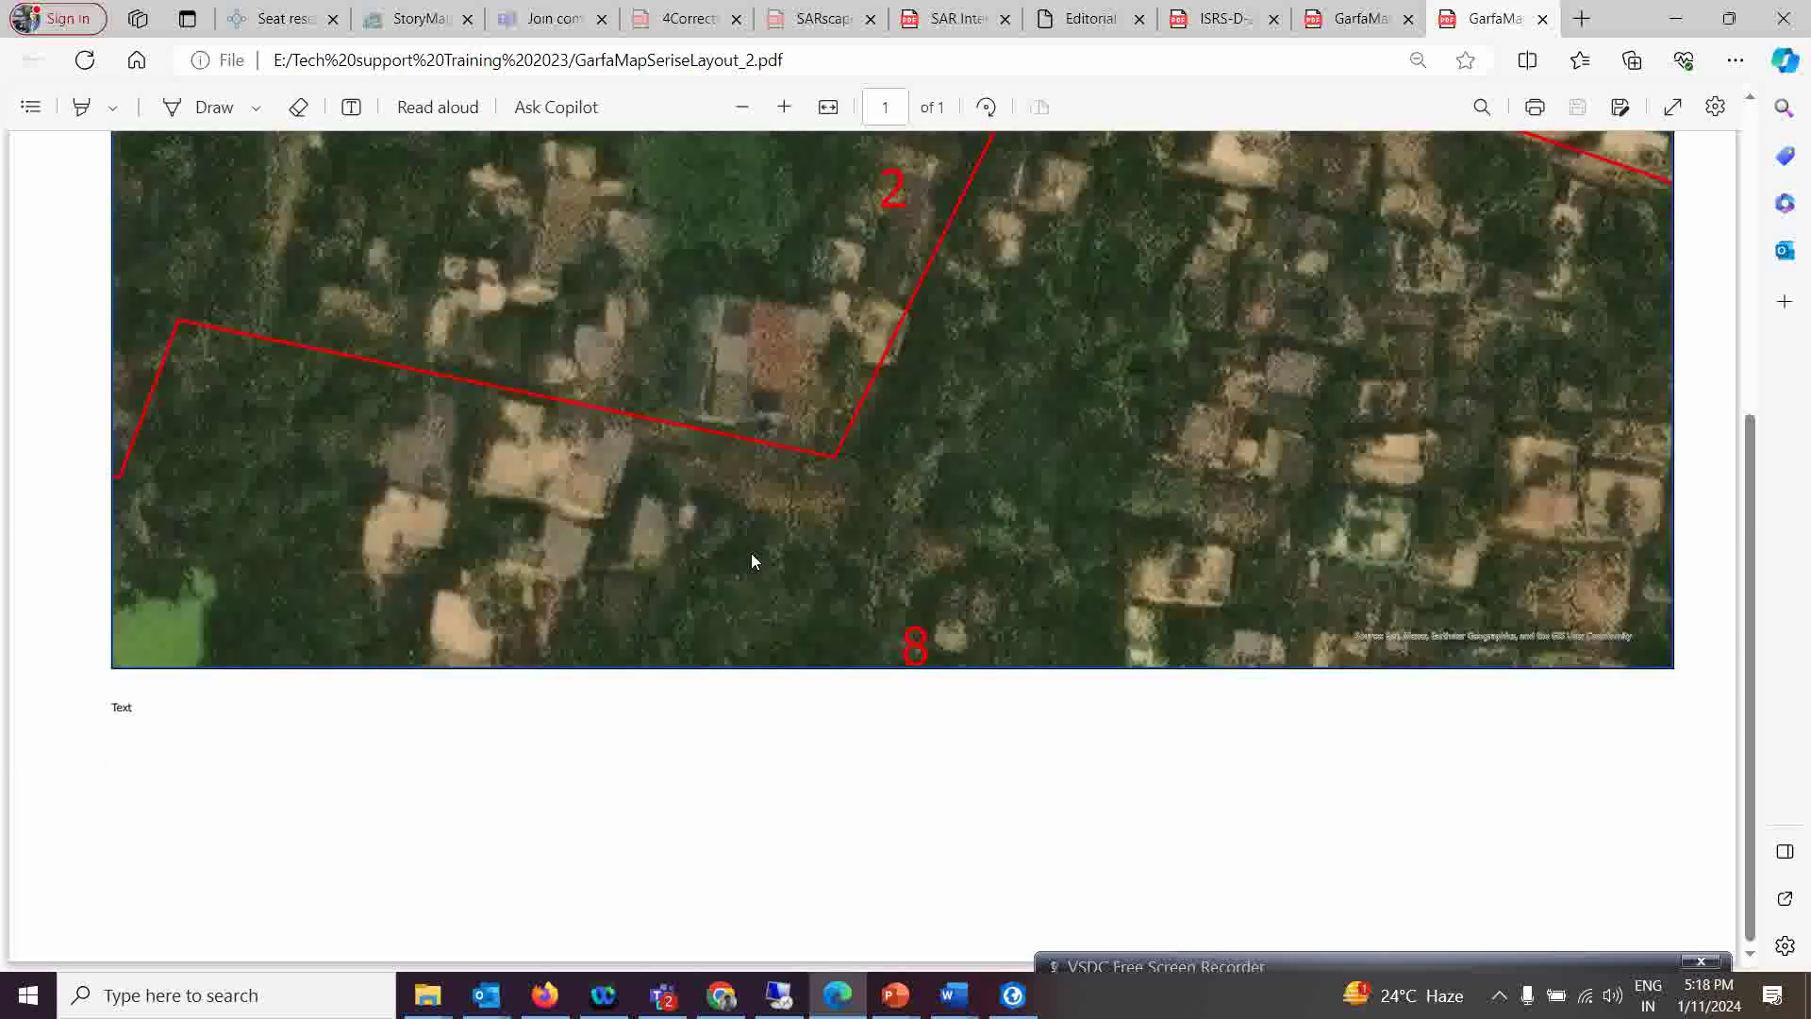
scroll(752, 555, "up", 4)
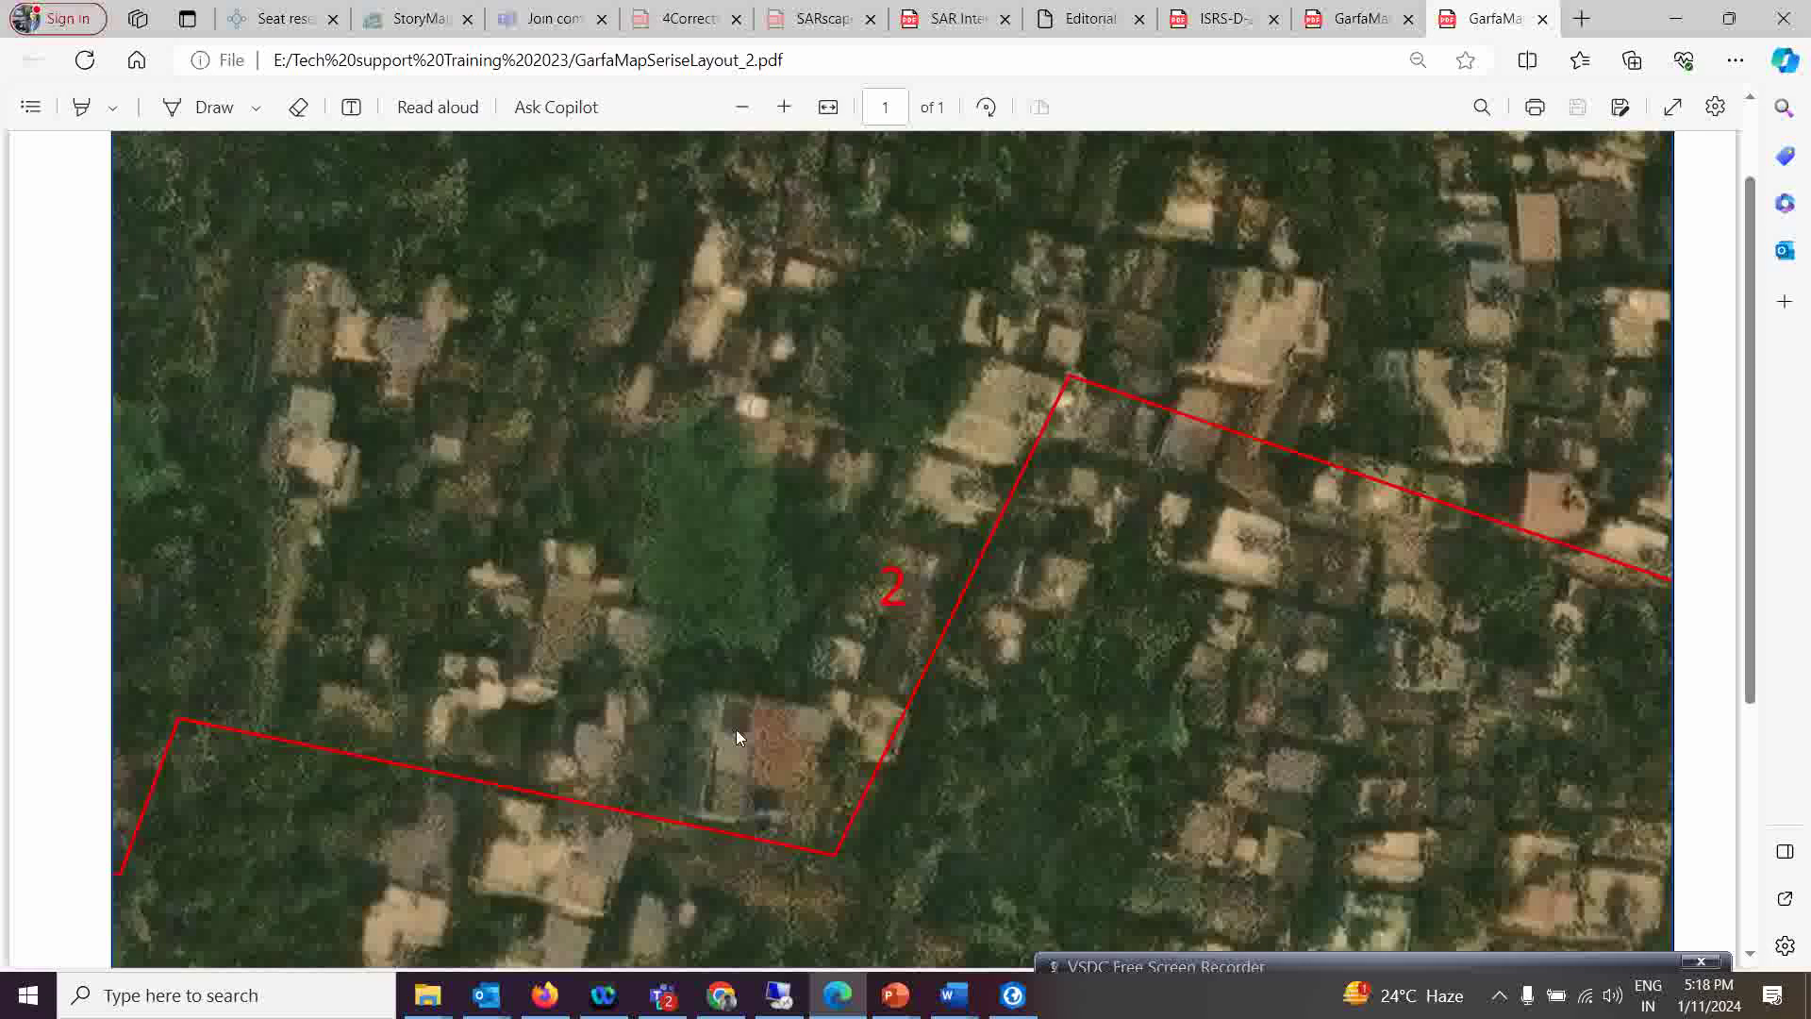
mouse_move(1287, 969)
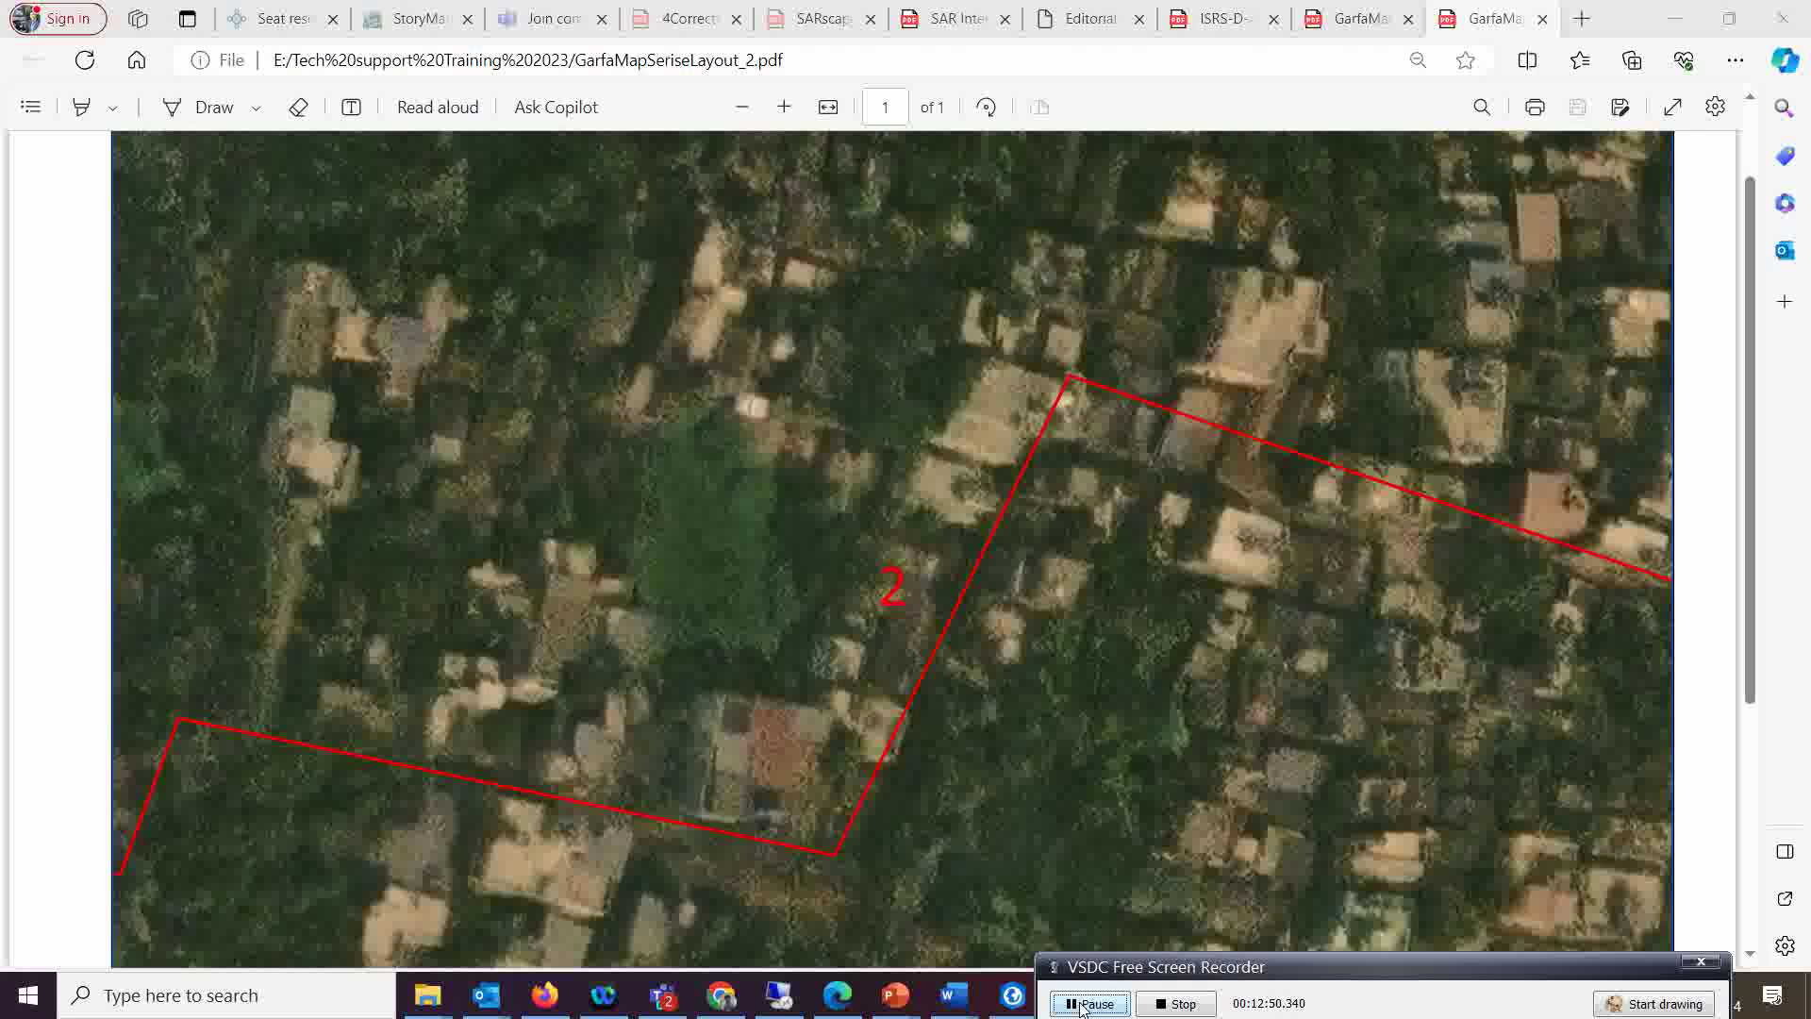
Switch back to ArcGIS Pro and set the map series export to Single File
left_click(1012, 995)
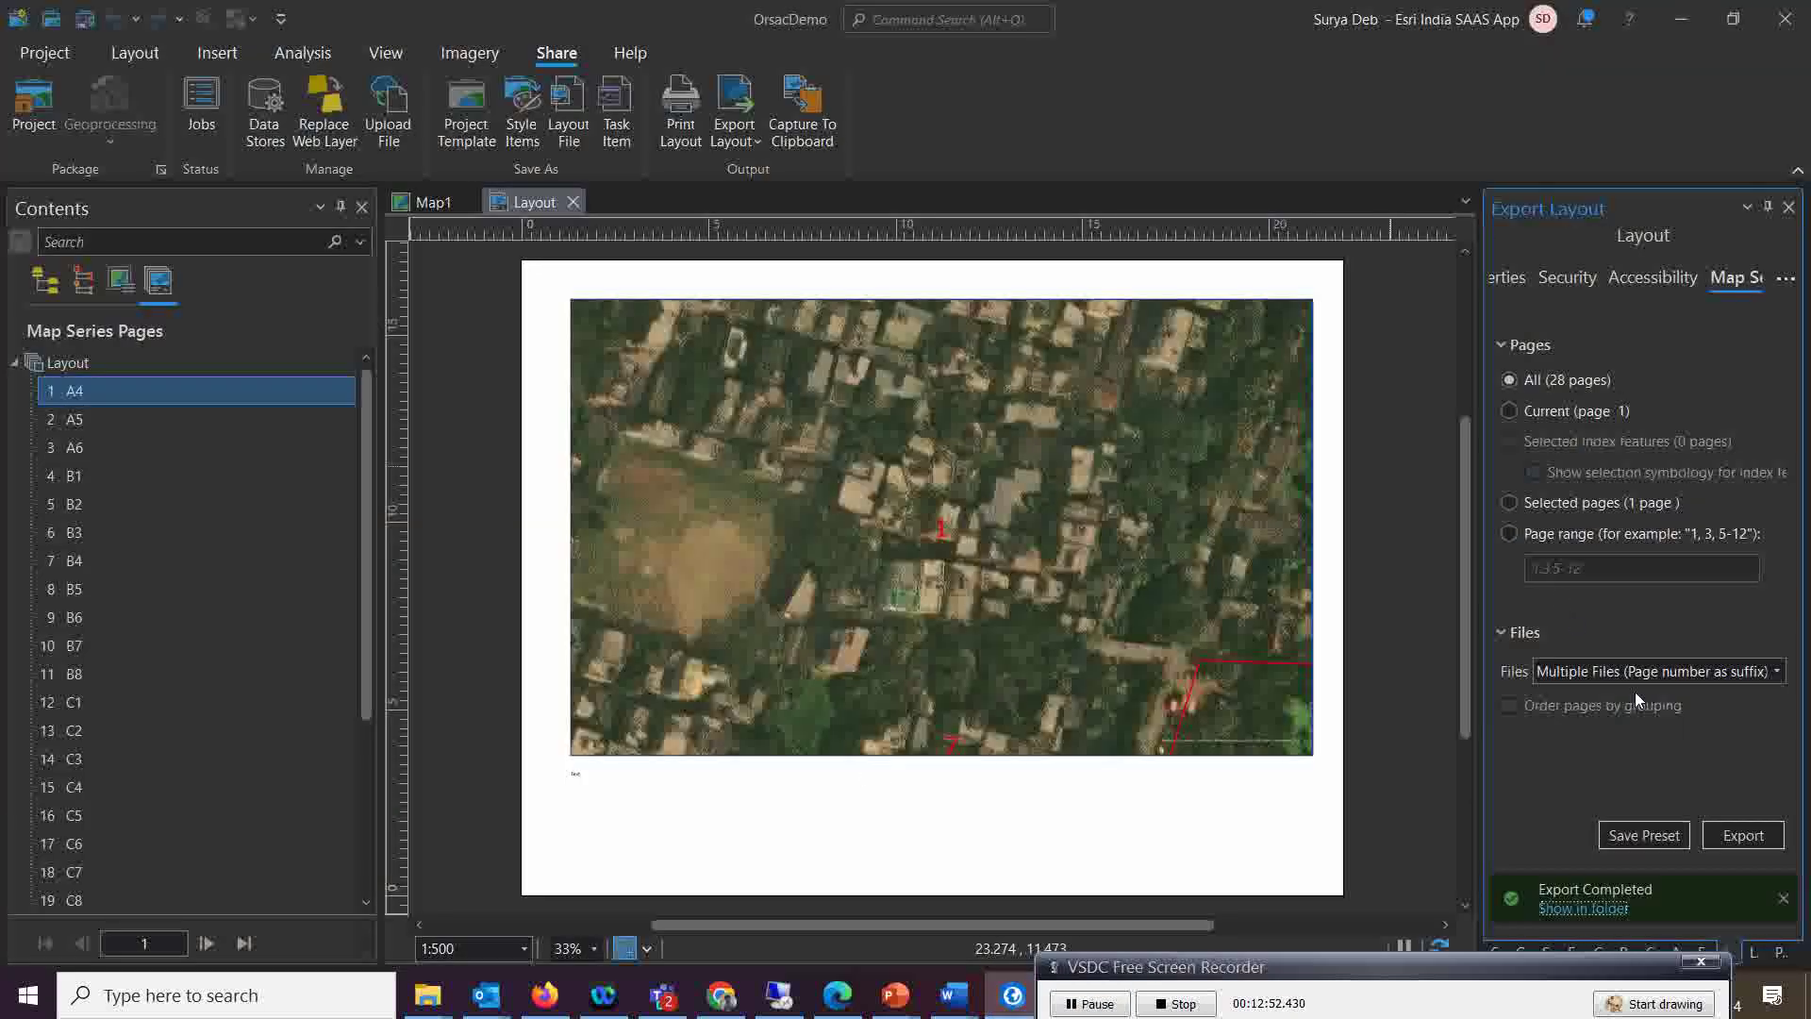
left_click(1775, 670)
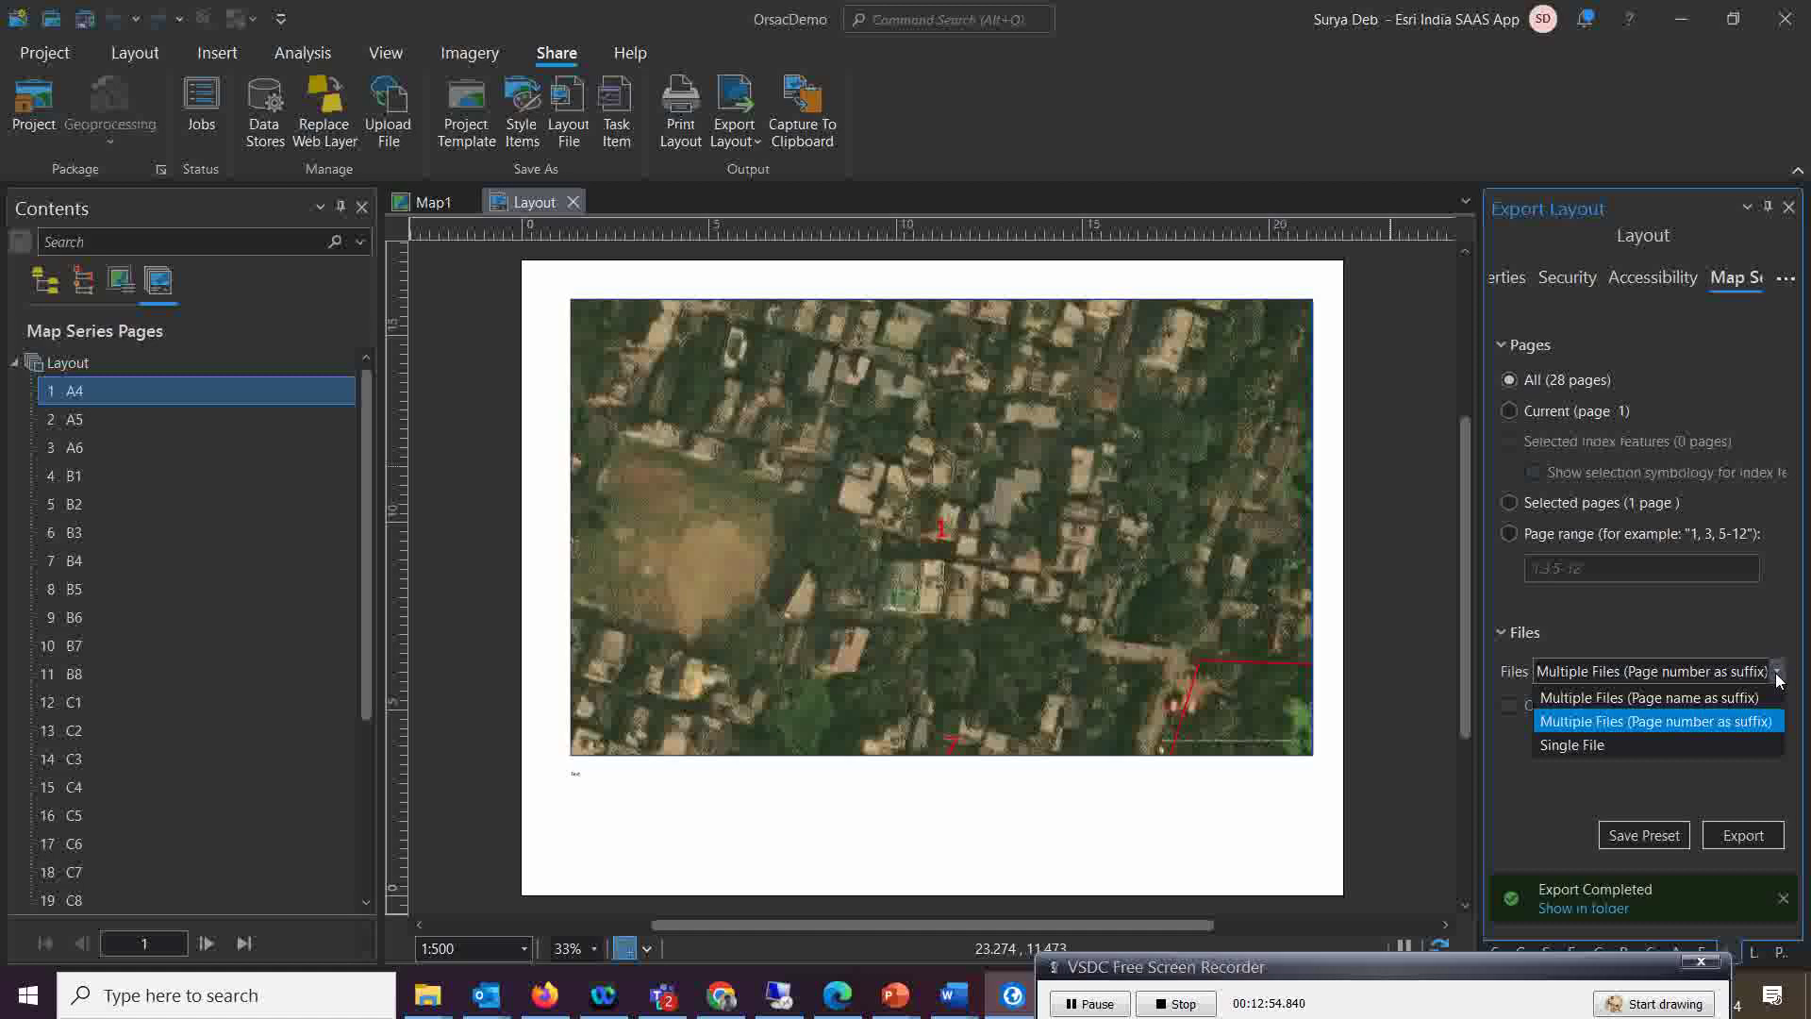
left_click(1569, 744)
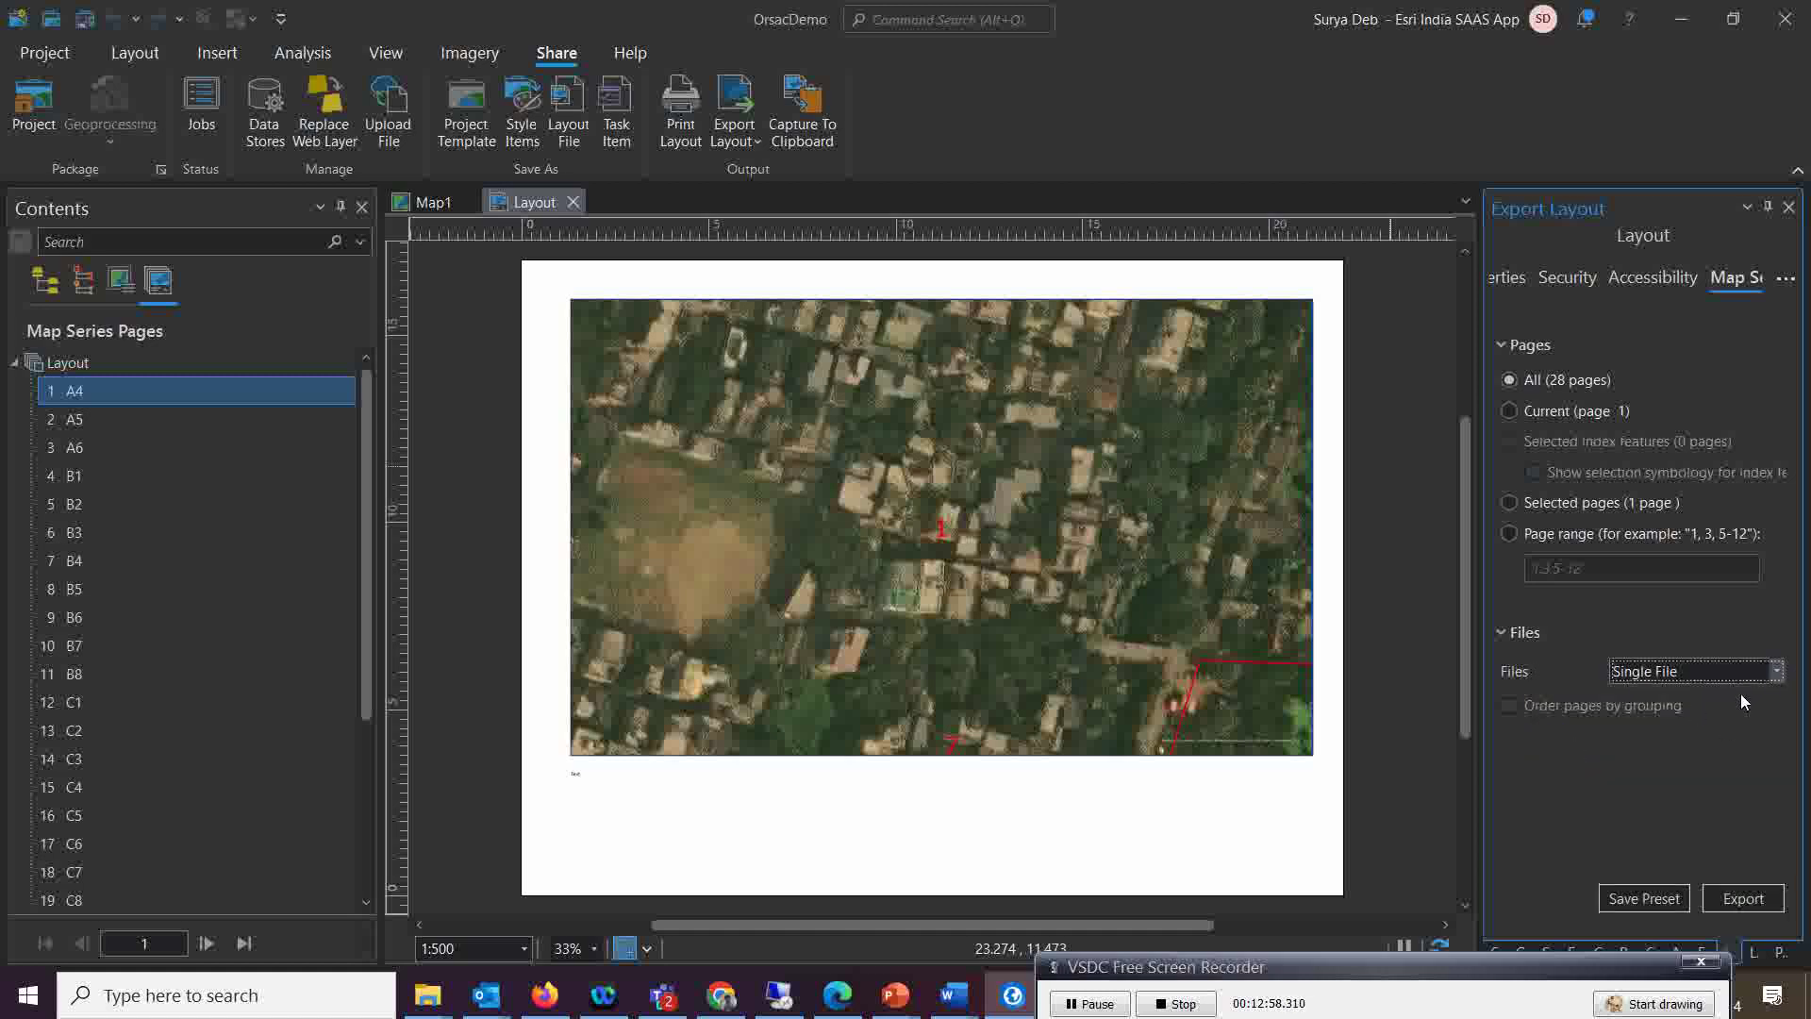
Rename the output file 2GarfaMapSeriseLayout.pdf and export the whole map series into it
left_click(1500, 279)
left_click(1715, 450)
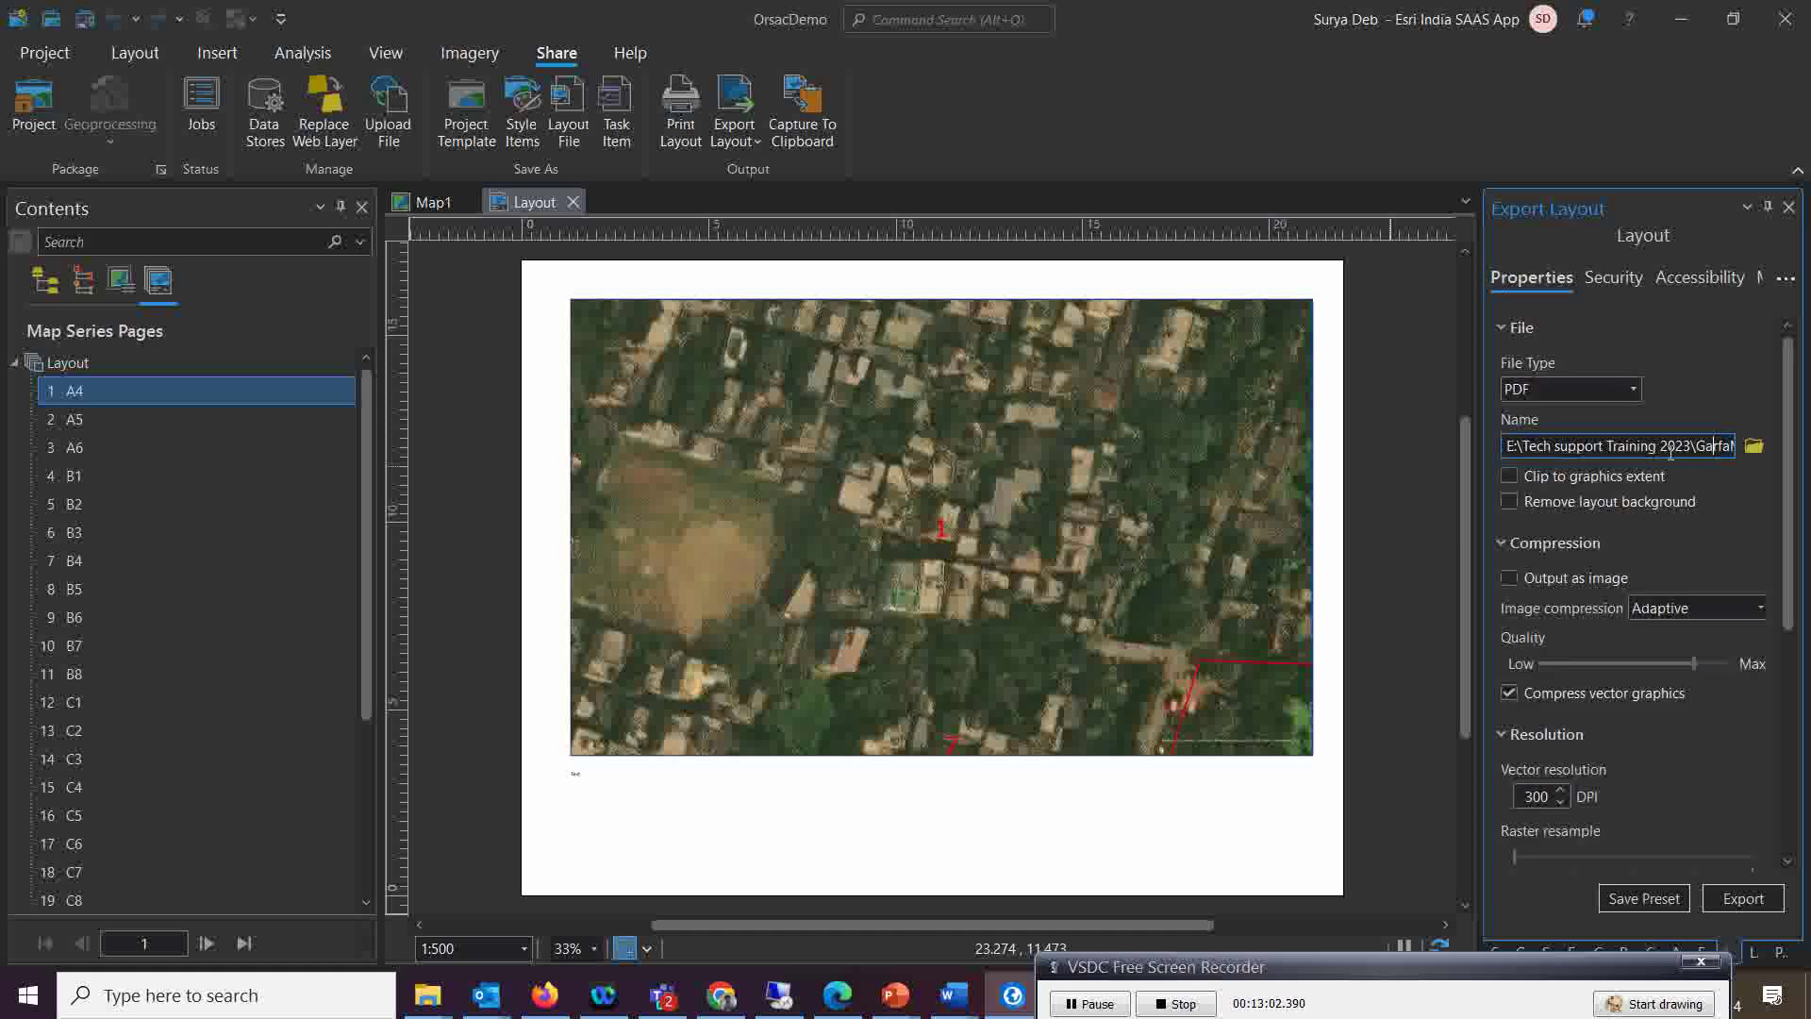
type("2")
key("End")
left_click(1722, 544)
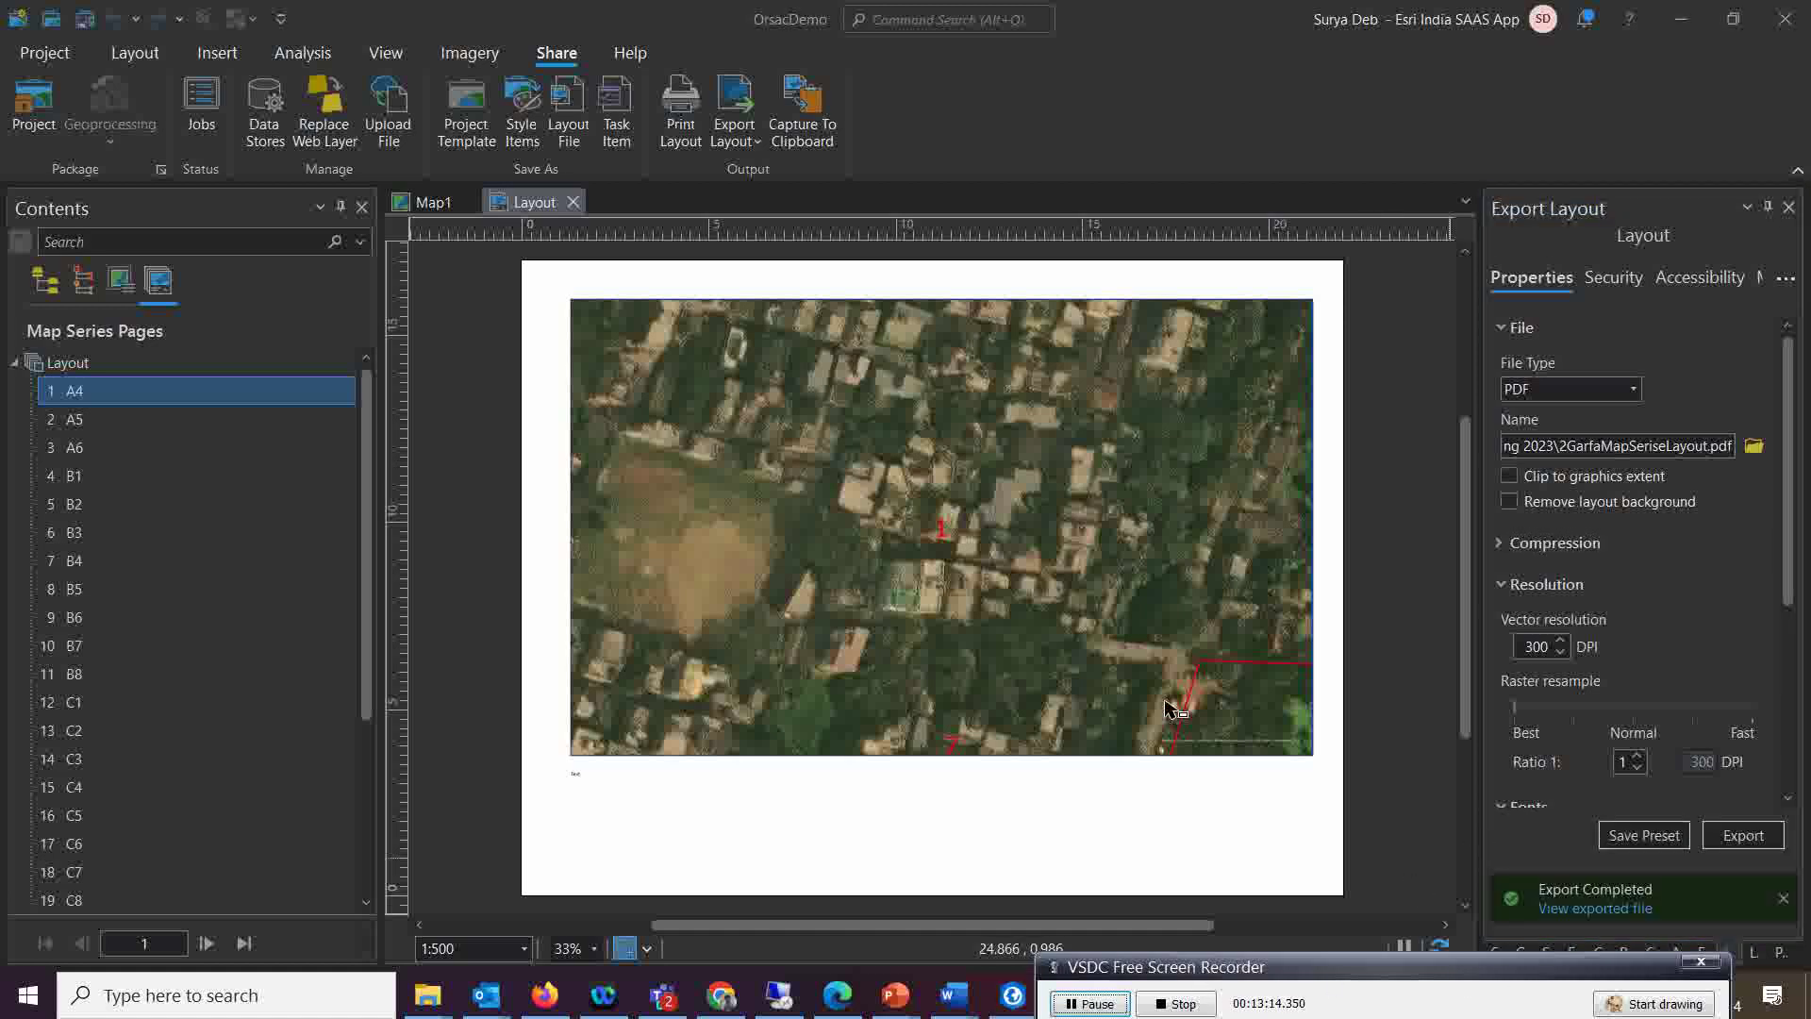
Open the exported 2GarfaMapSeriseLayout.pdf, look through its map pages, then close it and return to ArcGIS Pro
left_click(1595, 908)
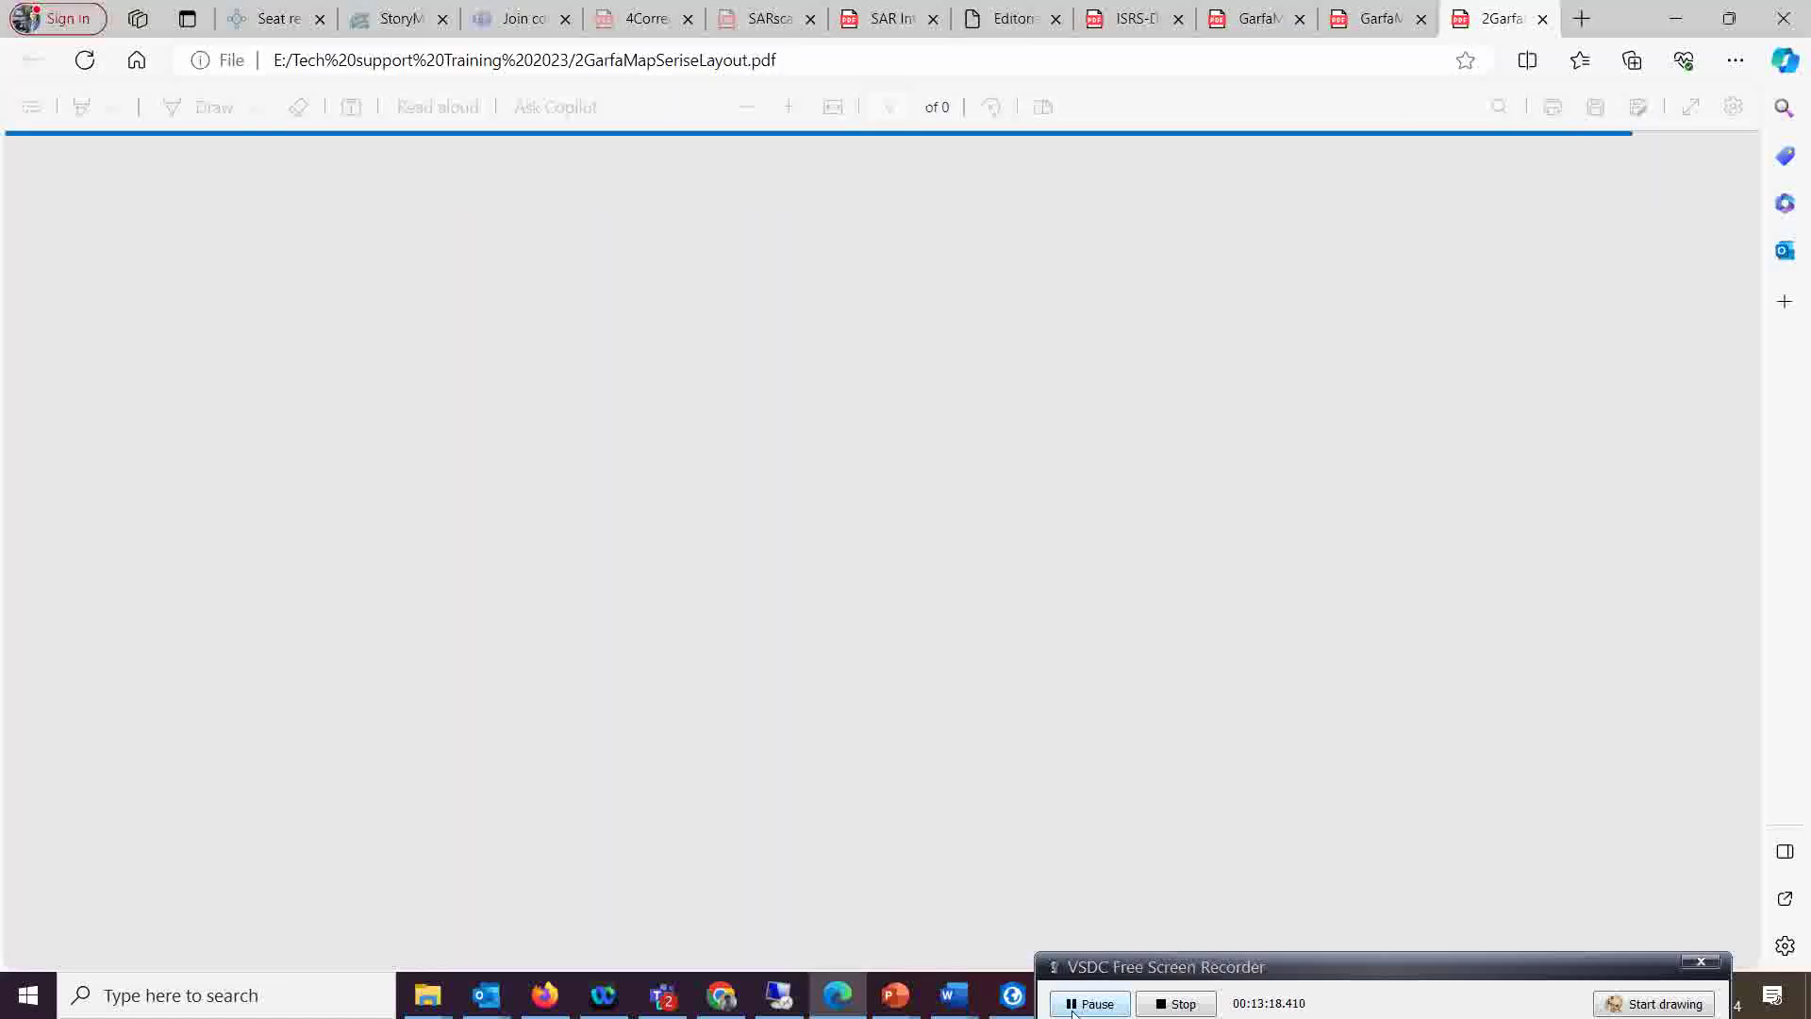
scroll(1040, 758, "up", 2)
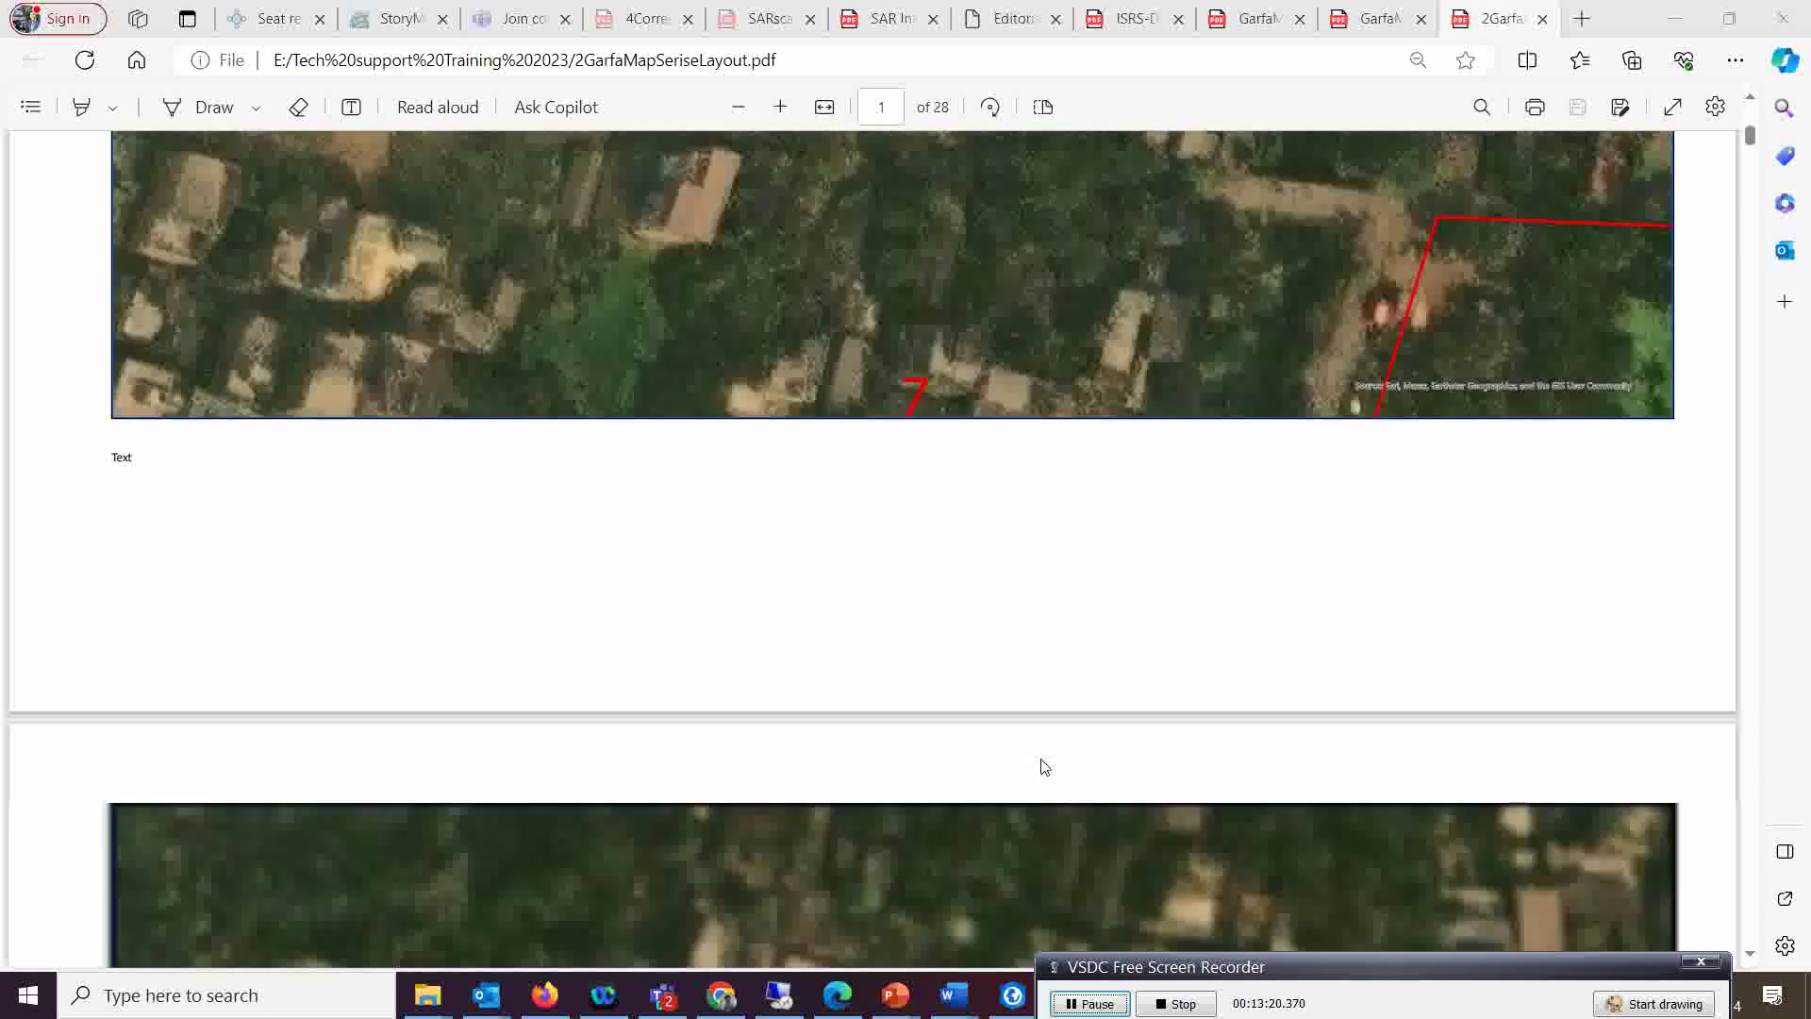
scroll(1042, 762, "down", 10)
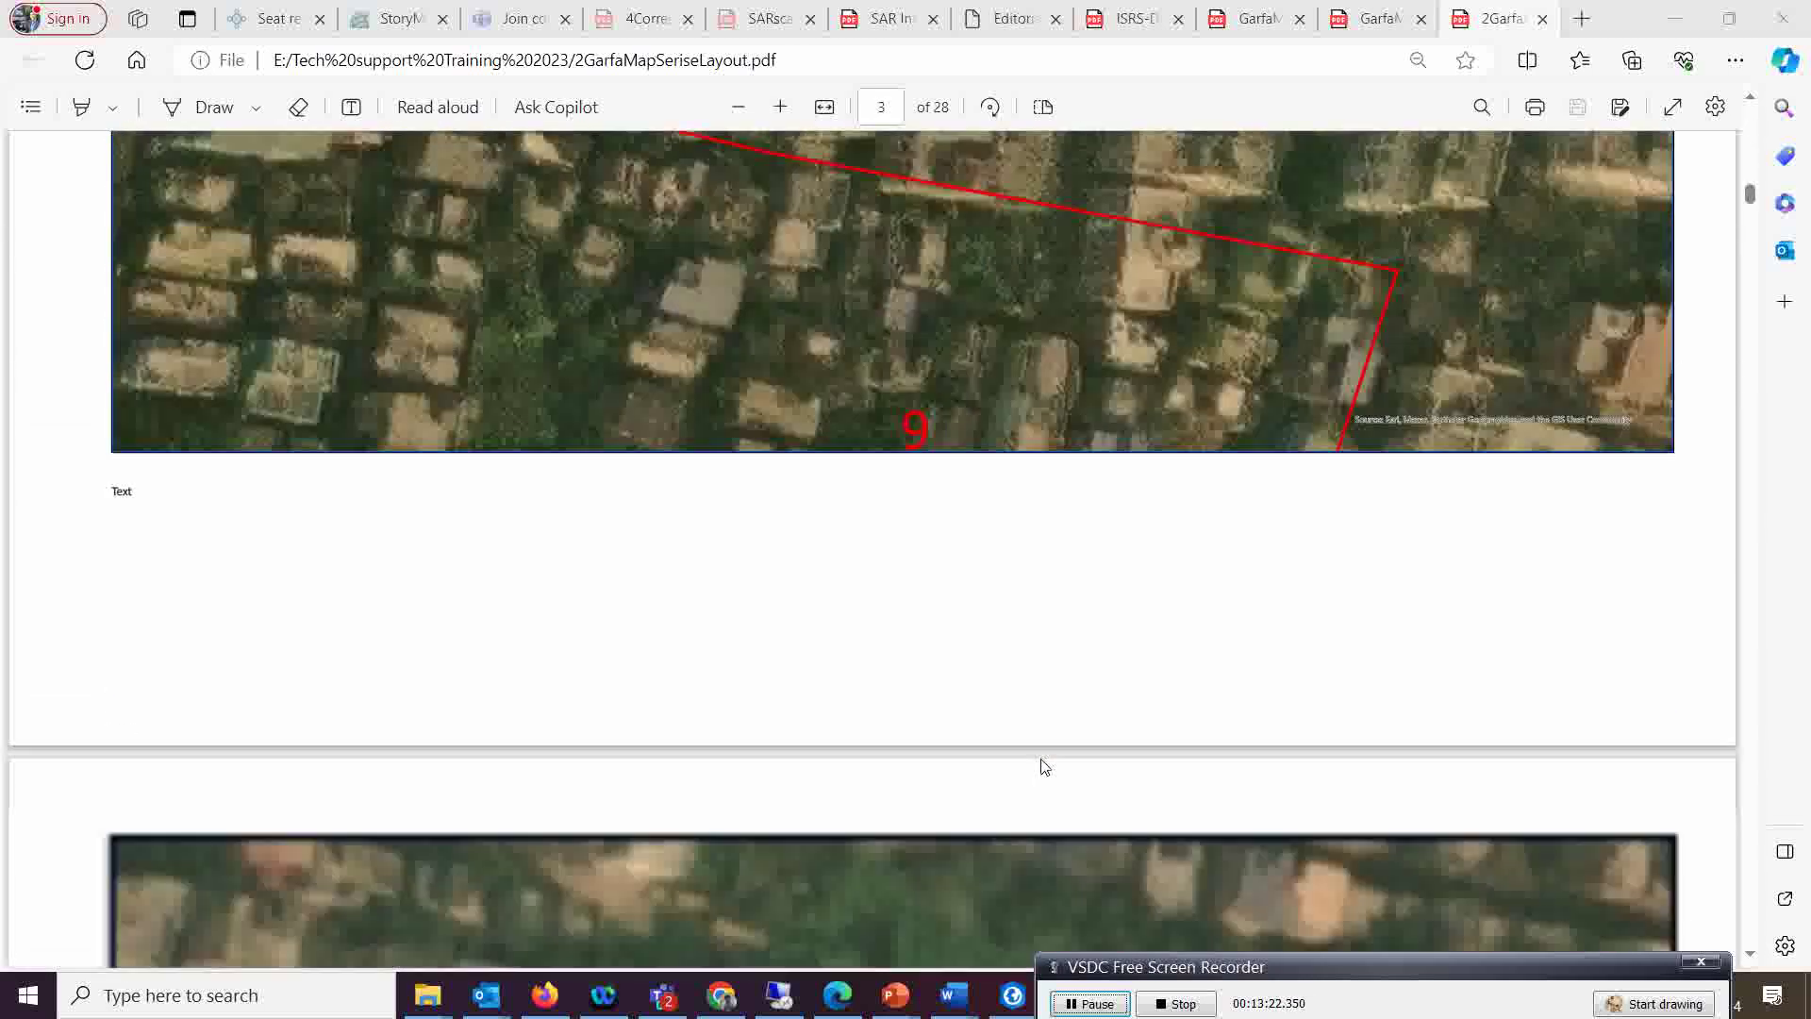
scroll(1044, 767, "down", 10)
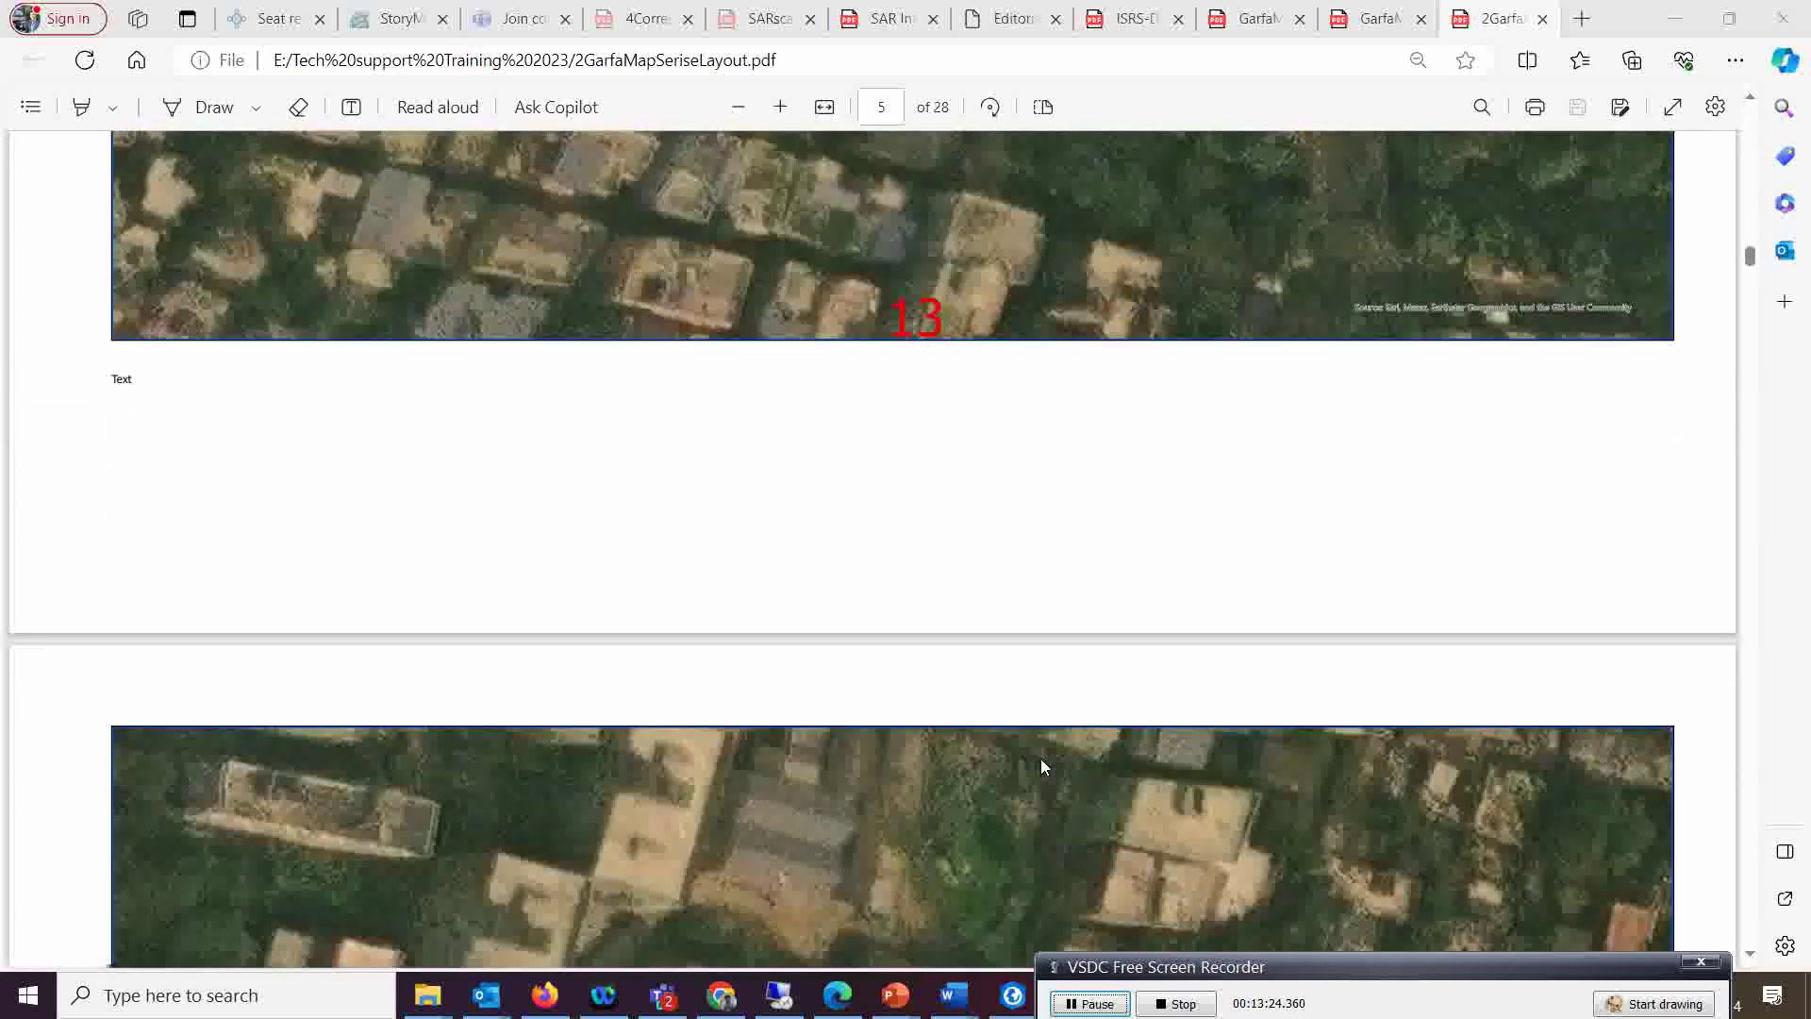
scroll(1043, 767, "down", 15)
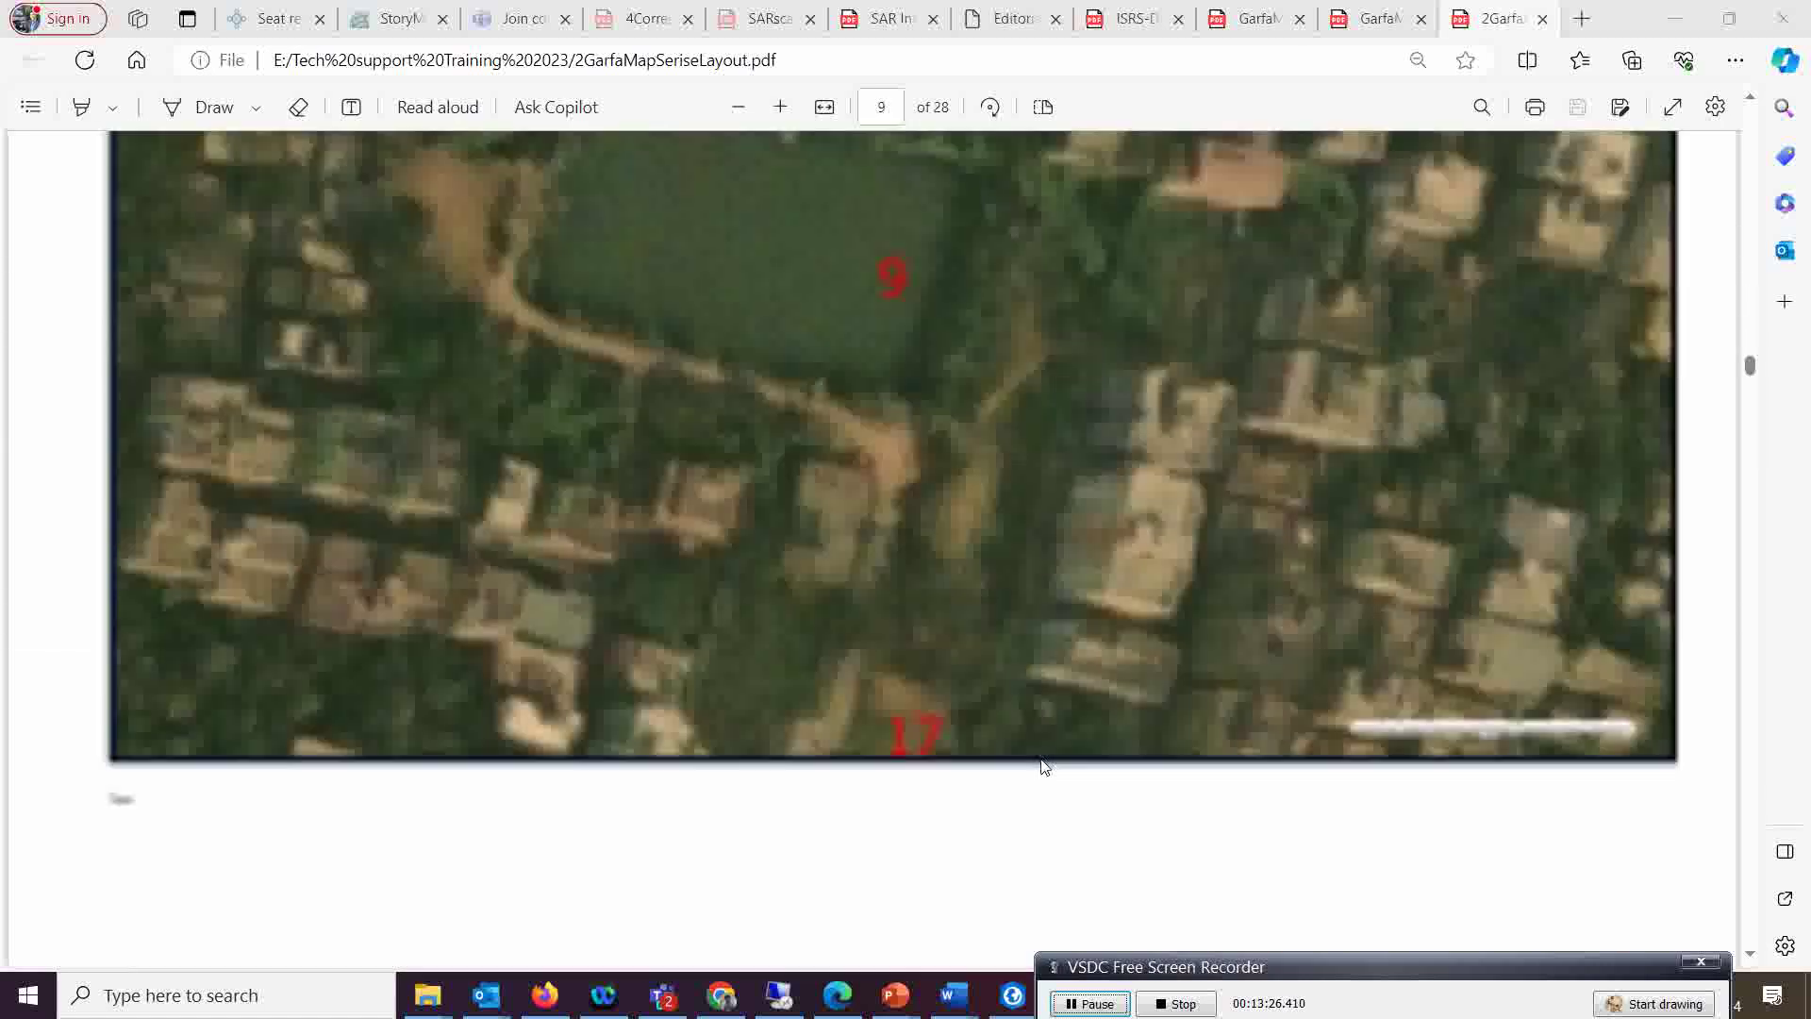
scroll(1043, 765, "down", 15)
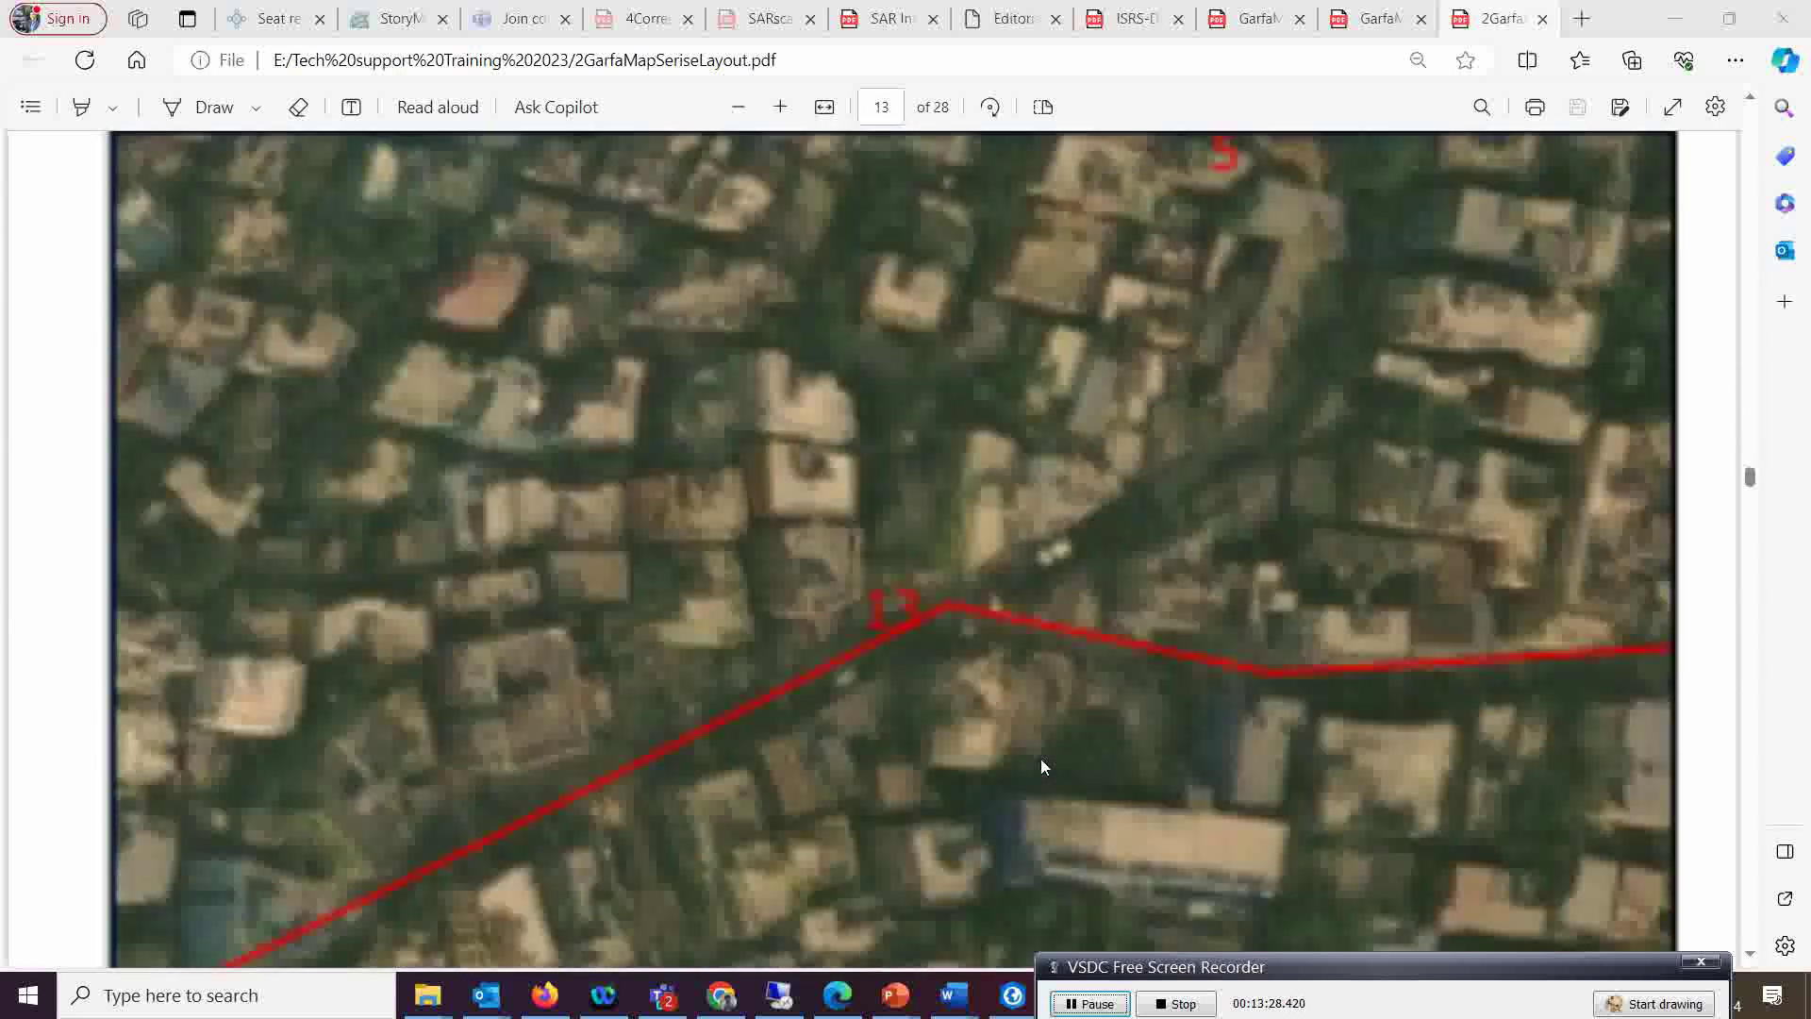
scroll(1043, 766, "down", 12)
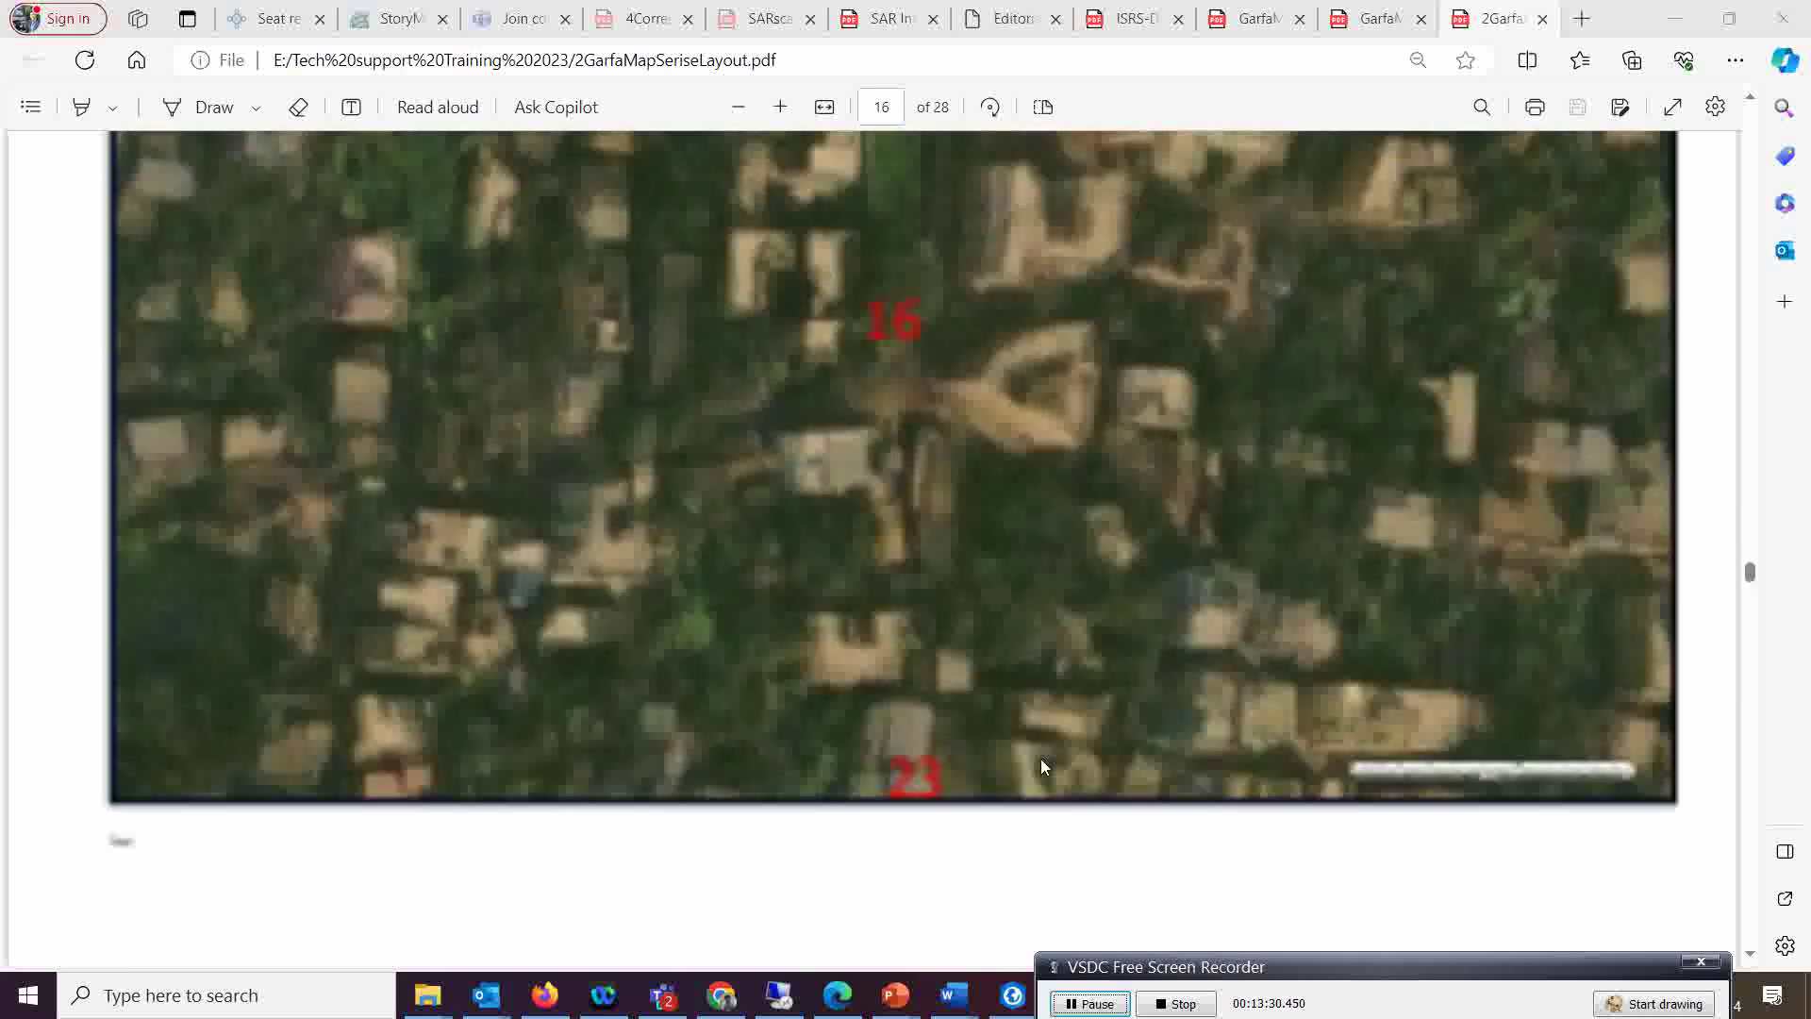
scroll(1043, 766, "down", 8)
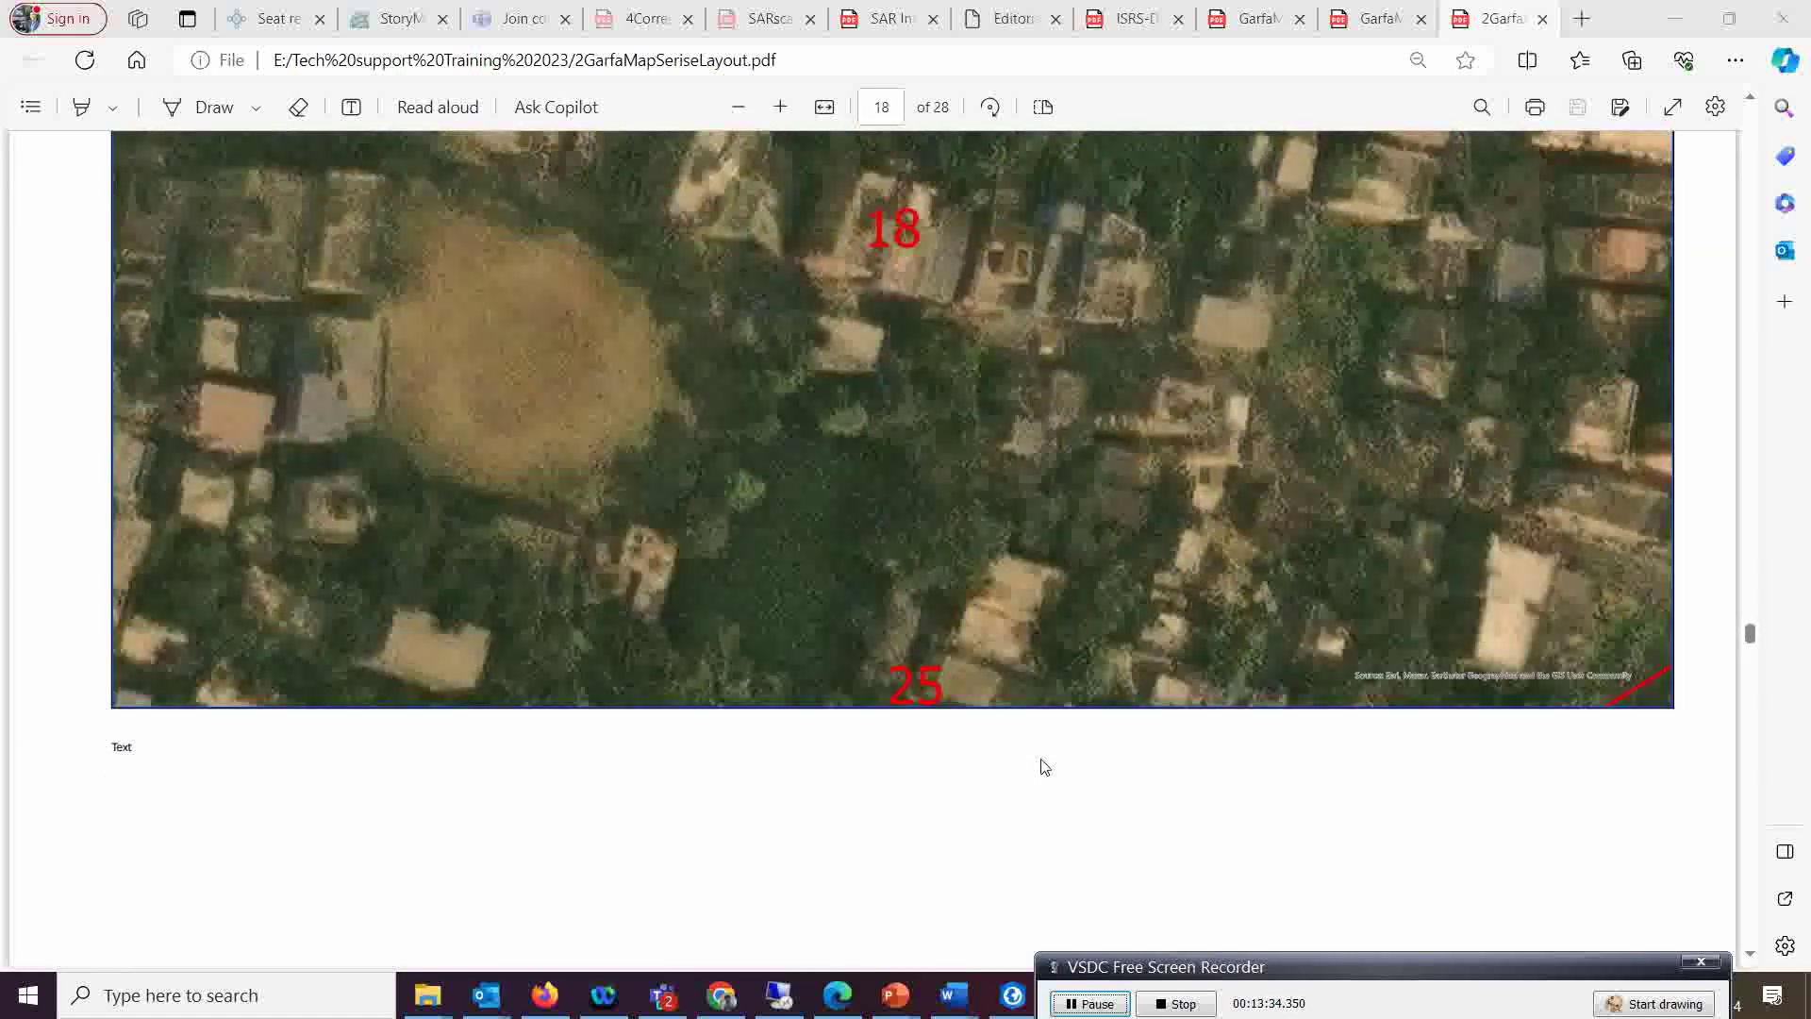
scroll(1044, 766, "down", 6)
scroll(1041, 762, "up", 9)
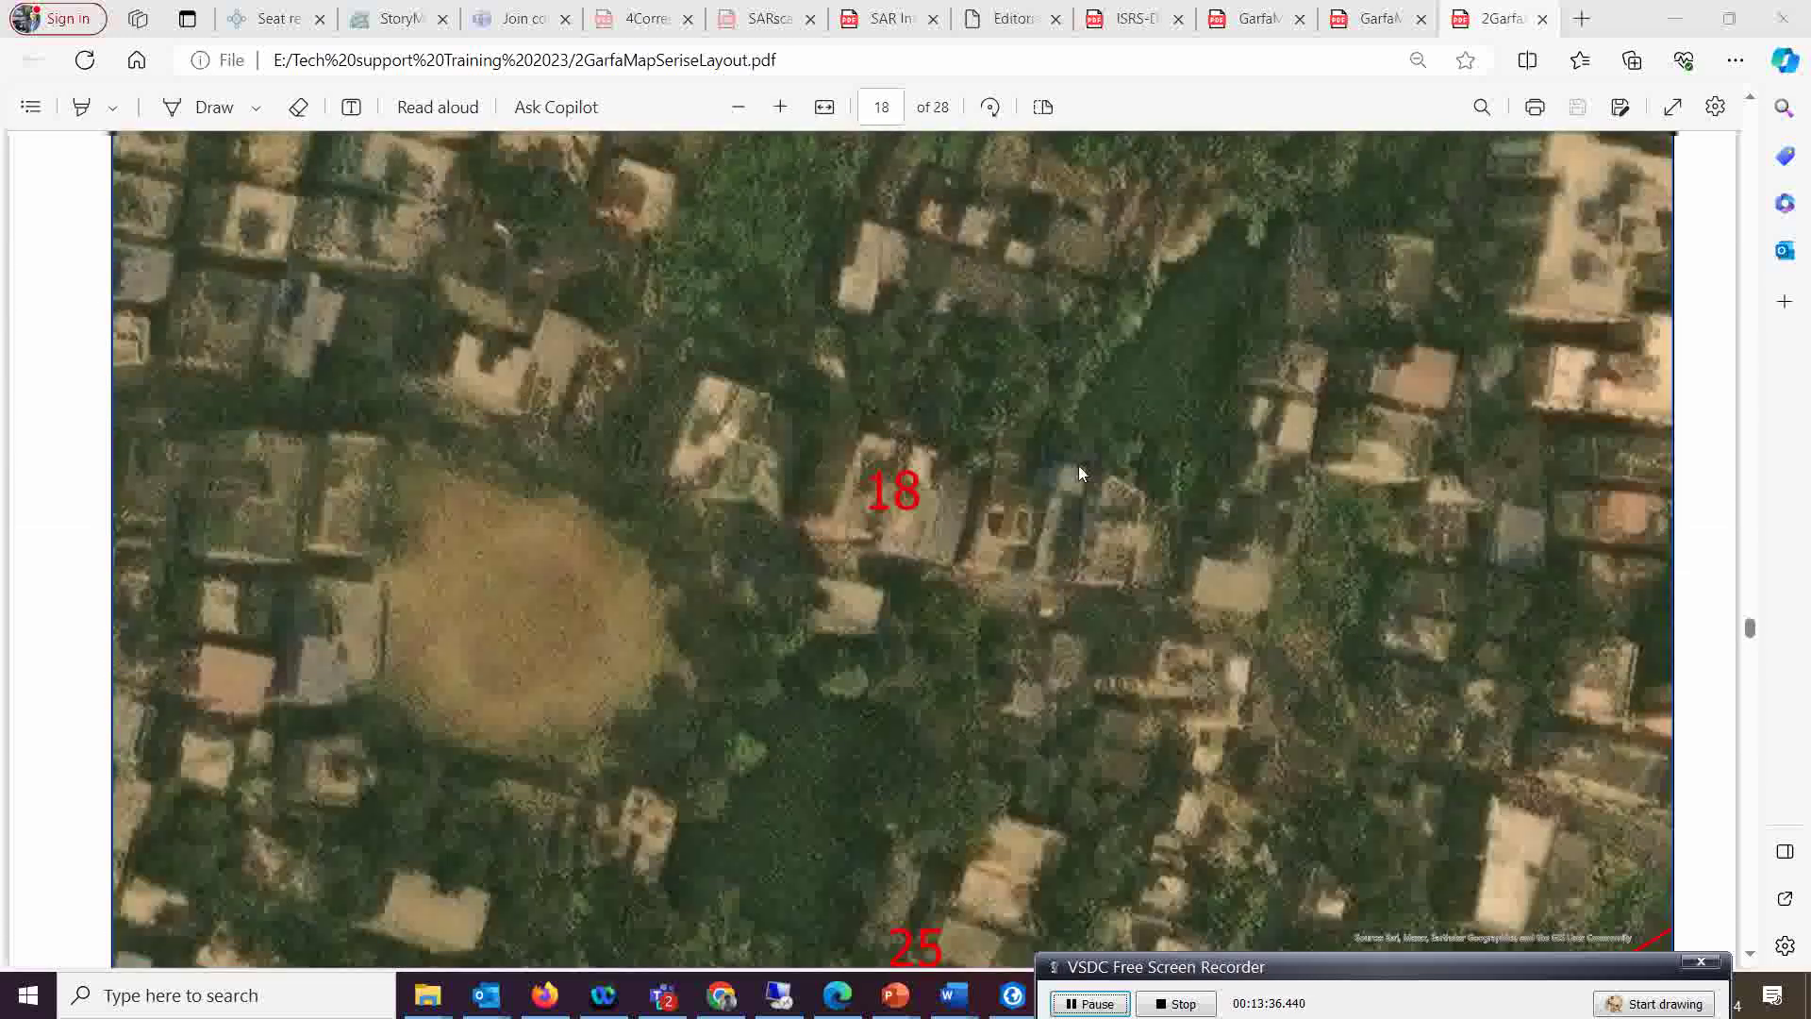
left_click(1542, 18)
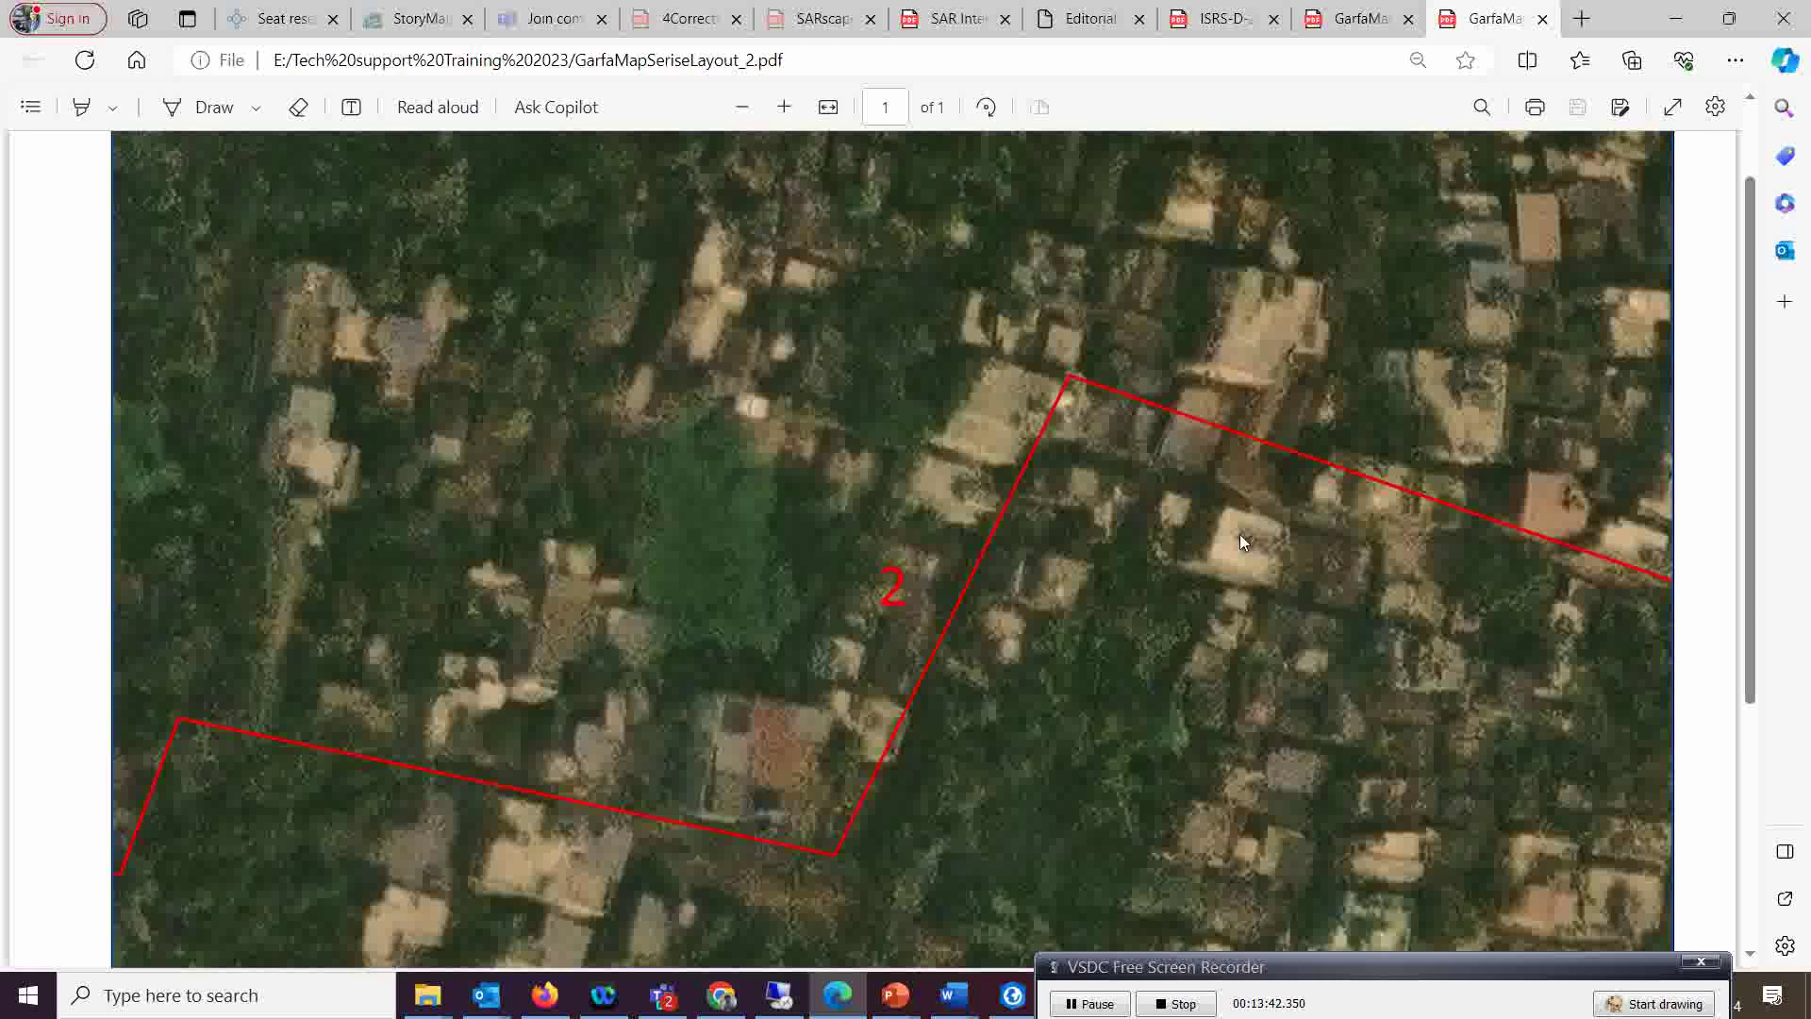
left_click(1012, 995)
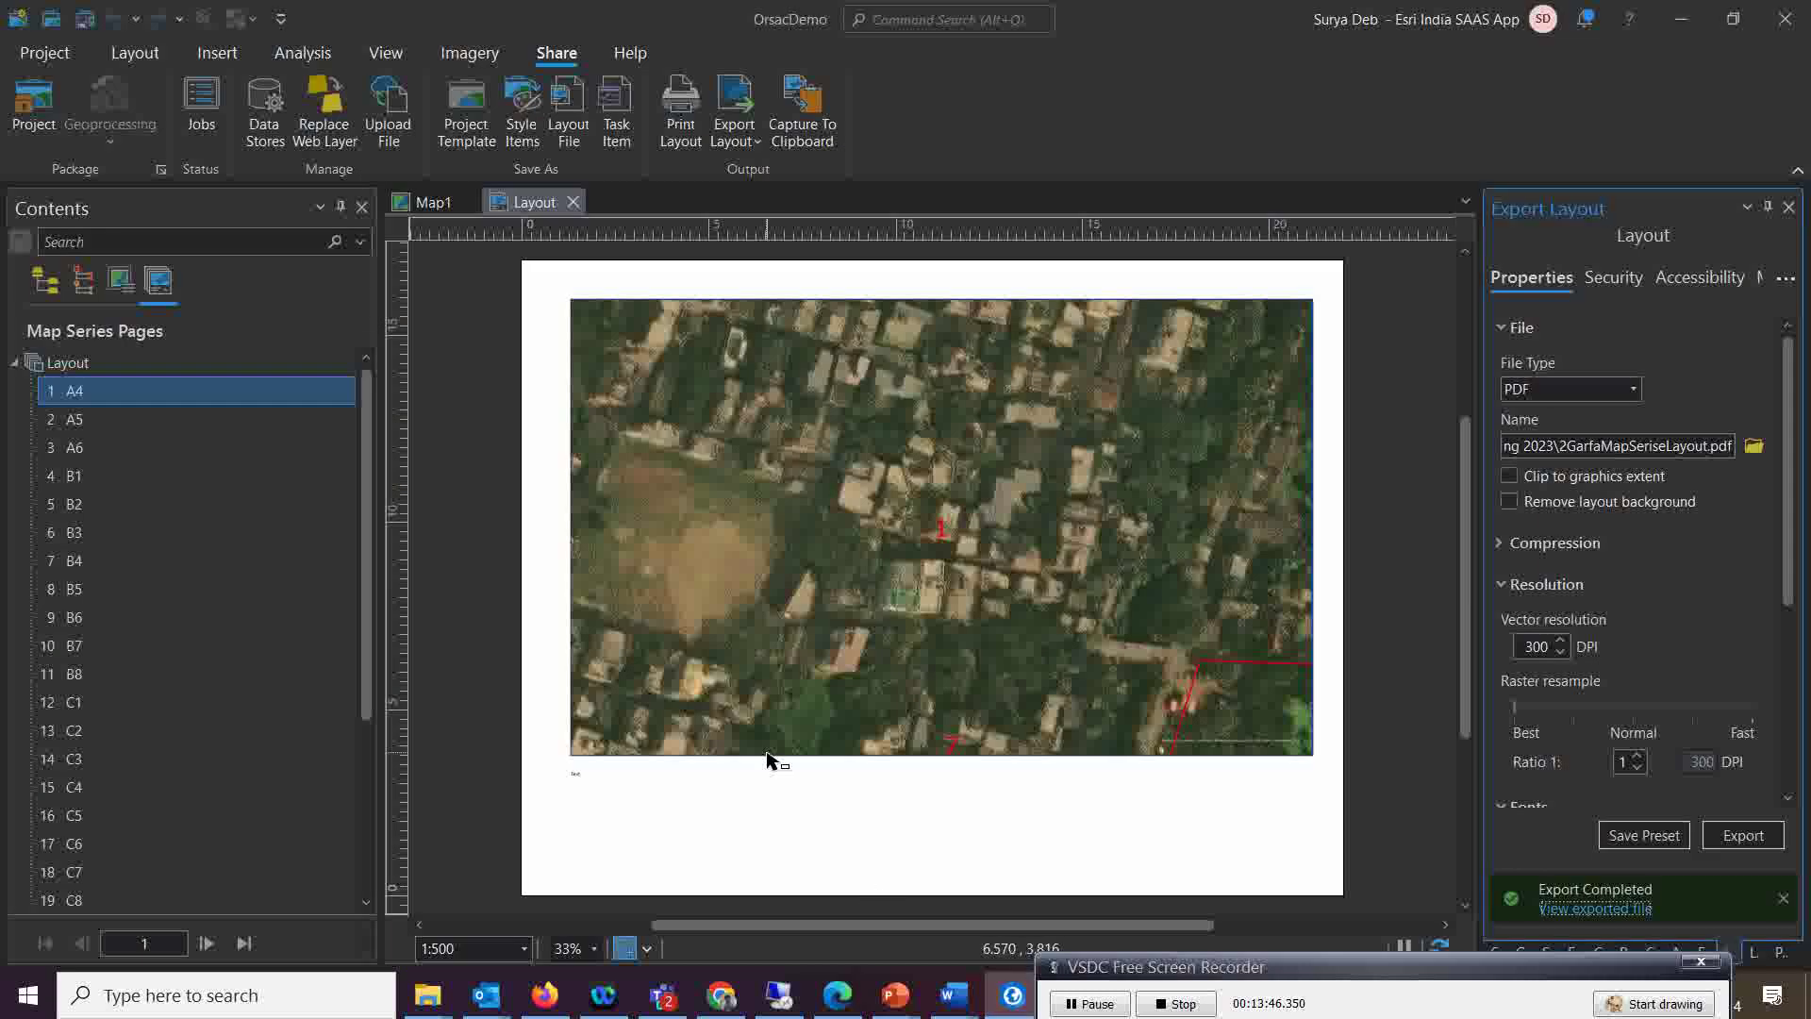